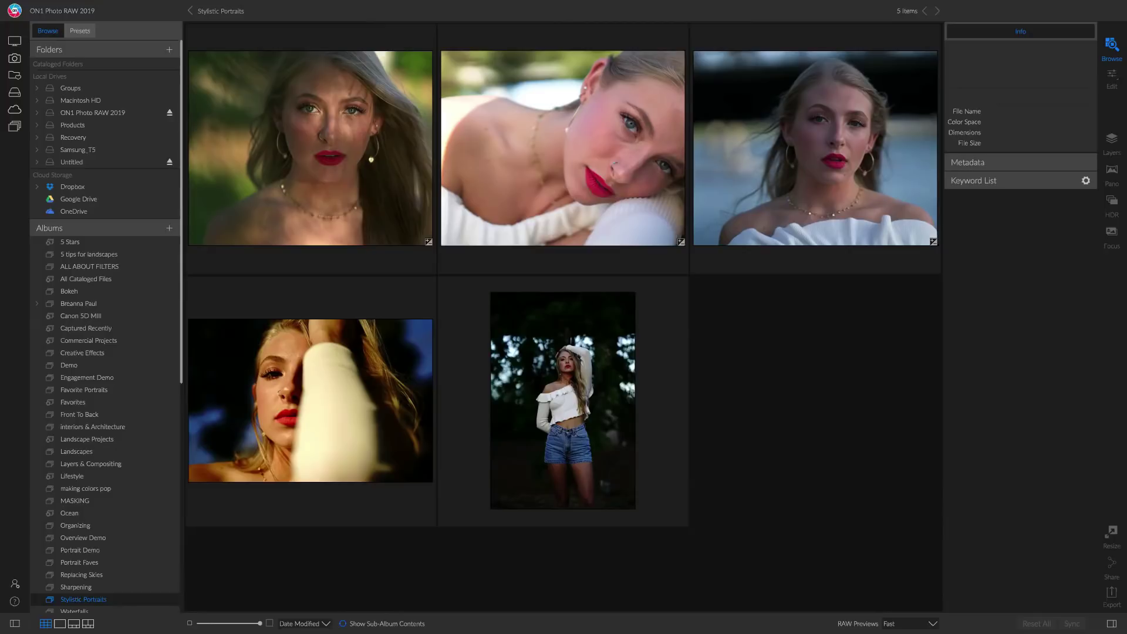
# - Open the portrait DSC00062.ARW for editing and cool its color temperature to 4050
pyautogui.click(332, 133)
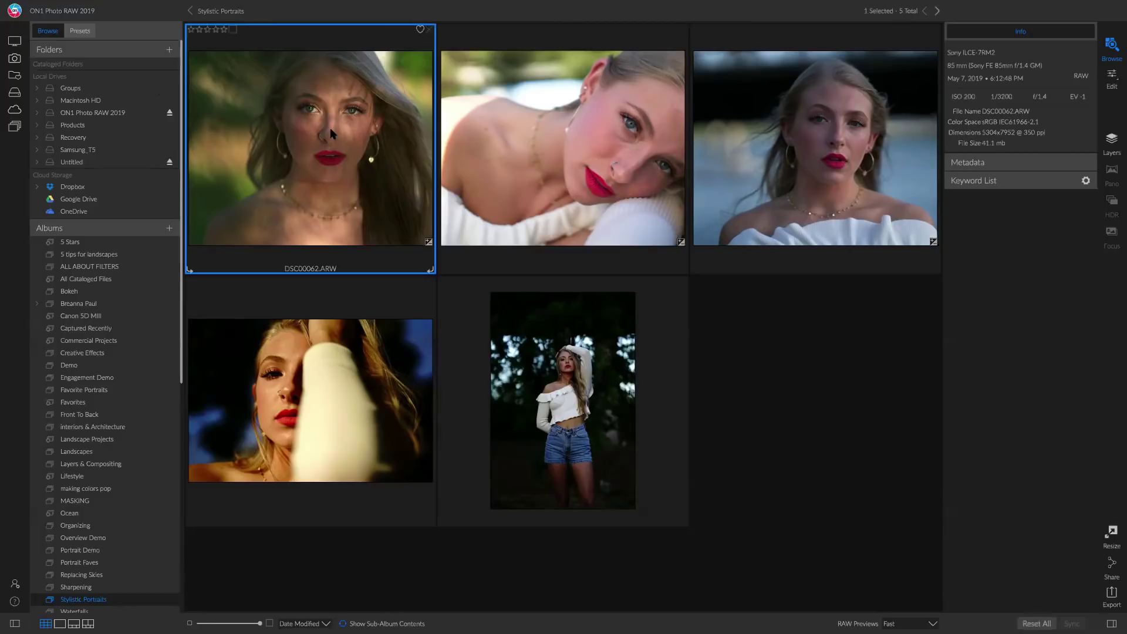
pyautogui.click(1112, 78)
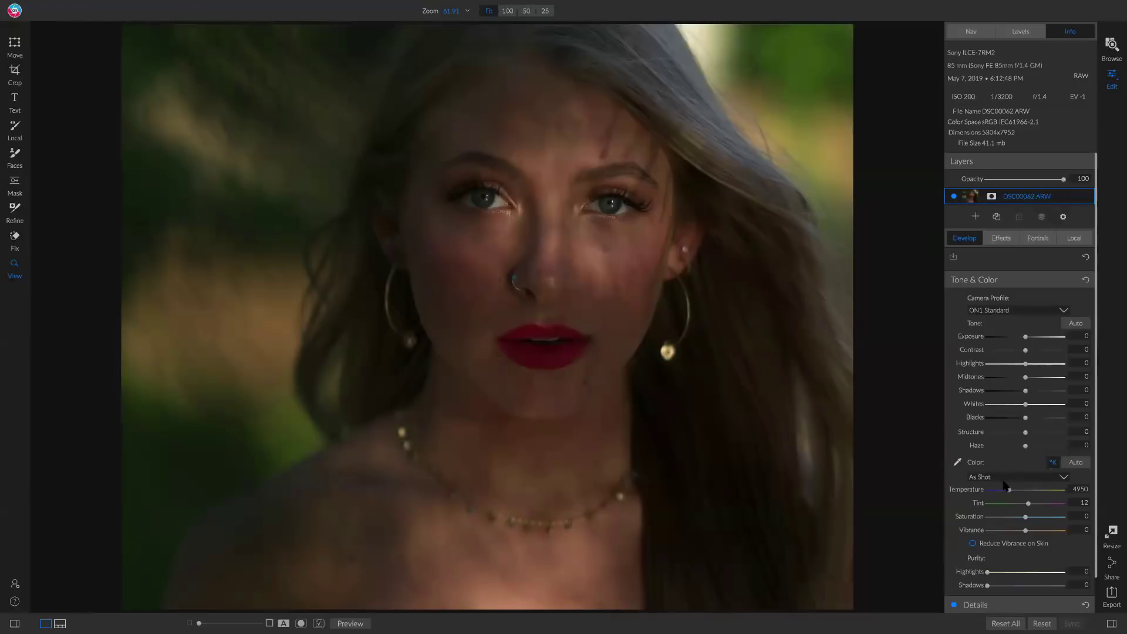
pyautogui.moveTo(1007, 490); pyautogui.dragTo(999, 492)
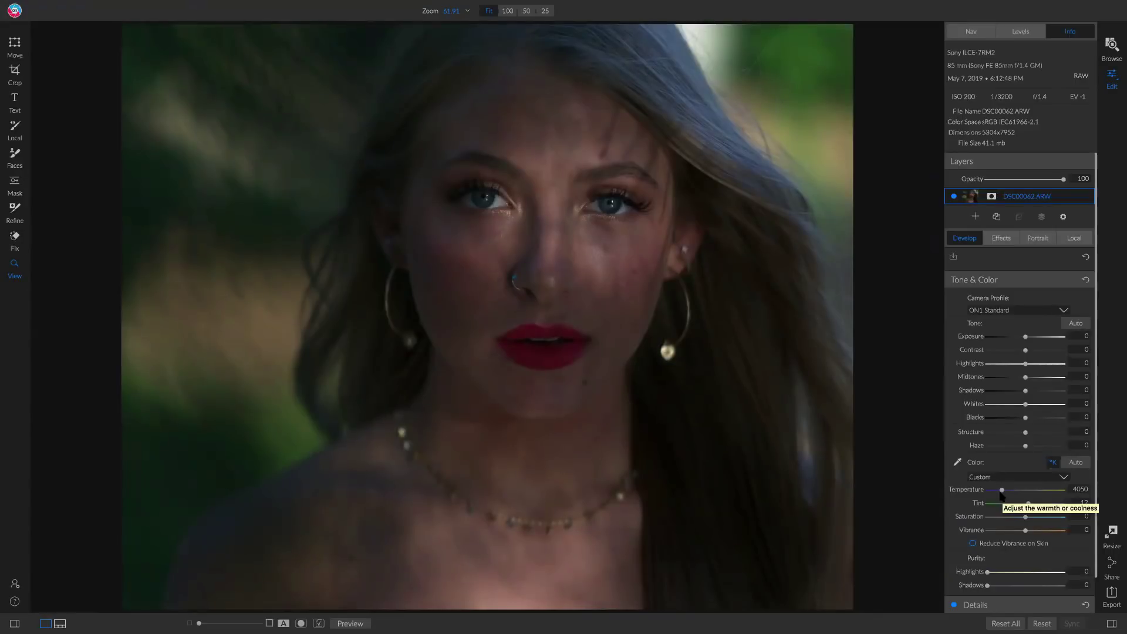
pyautogui.press('\\')
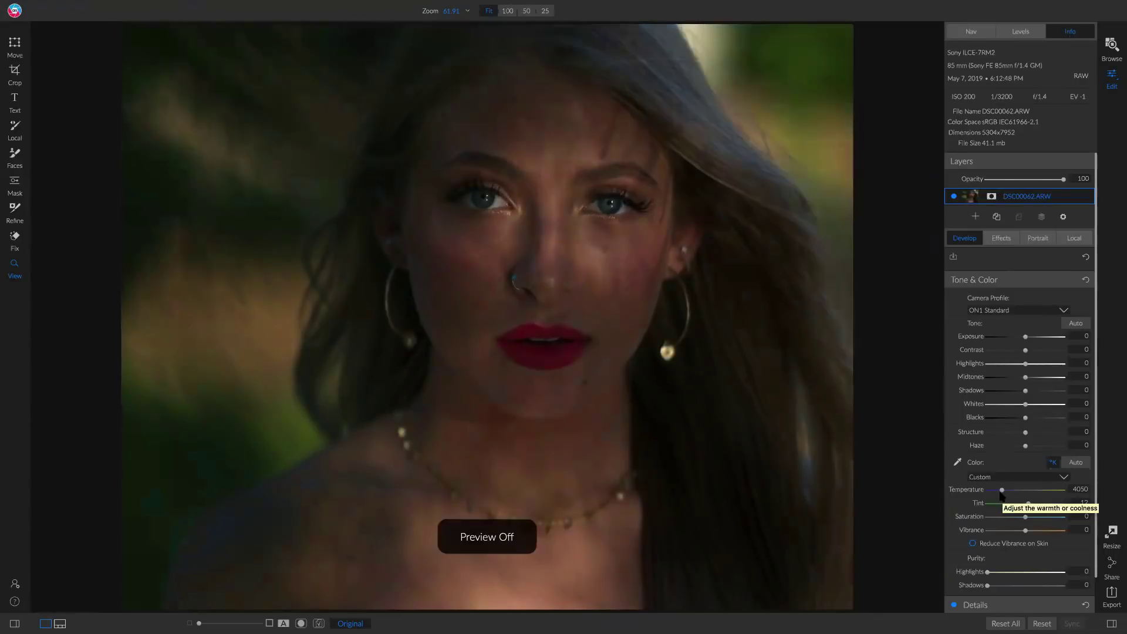
pyautogui.press('\\')
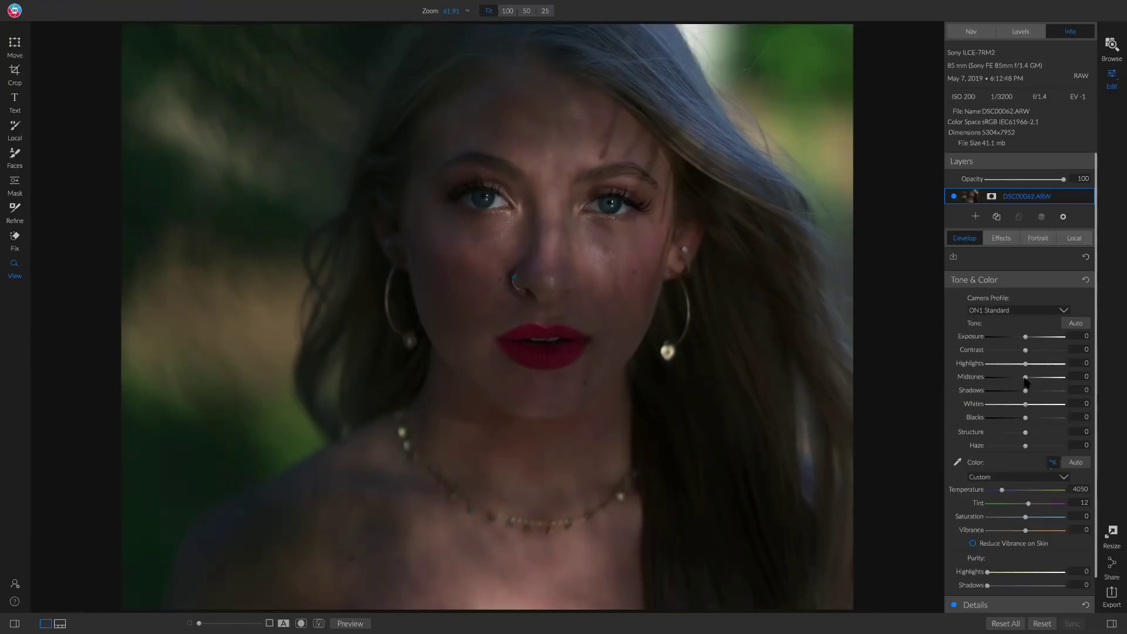
# - Raise the photo's Midtones to 45, try a brighter Exposure of 0.75 and reset Exposure to its default
pyautogui.moveTo(1026, 380); pyautogui.dragTo(1042, 381)
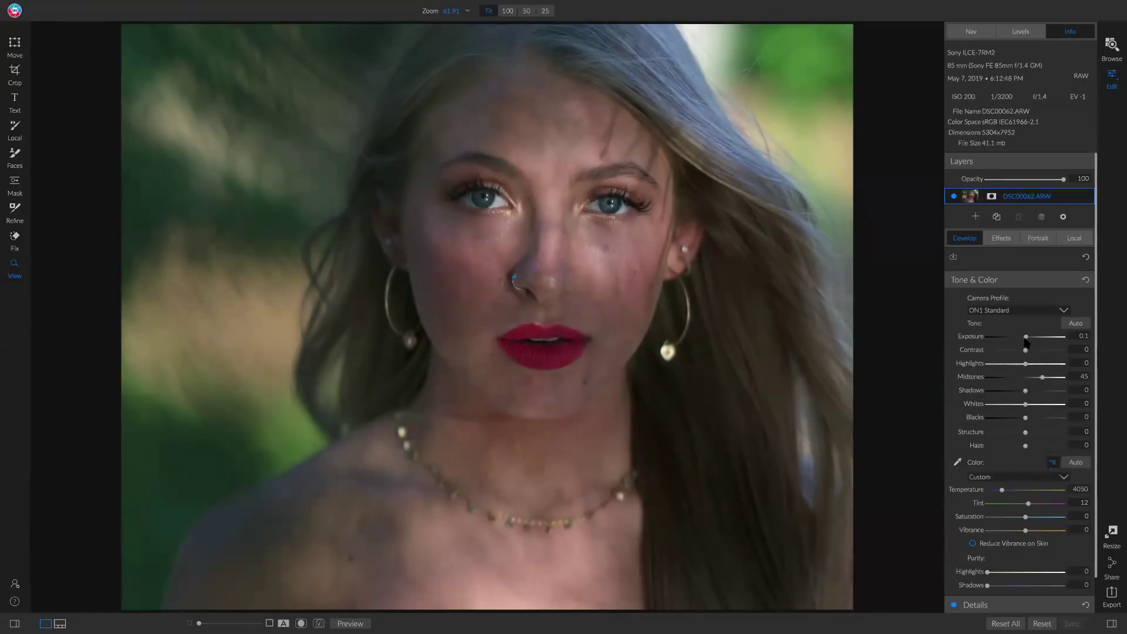
pyautogui.moveTo(1026, 342); pyautogui.dragTo(1032, 342)
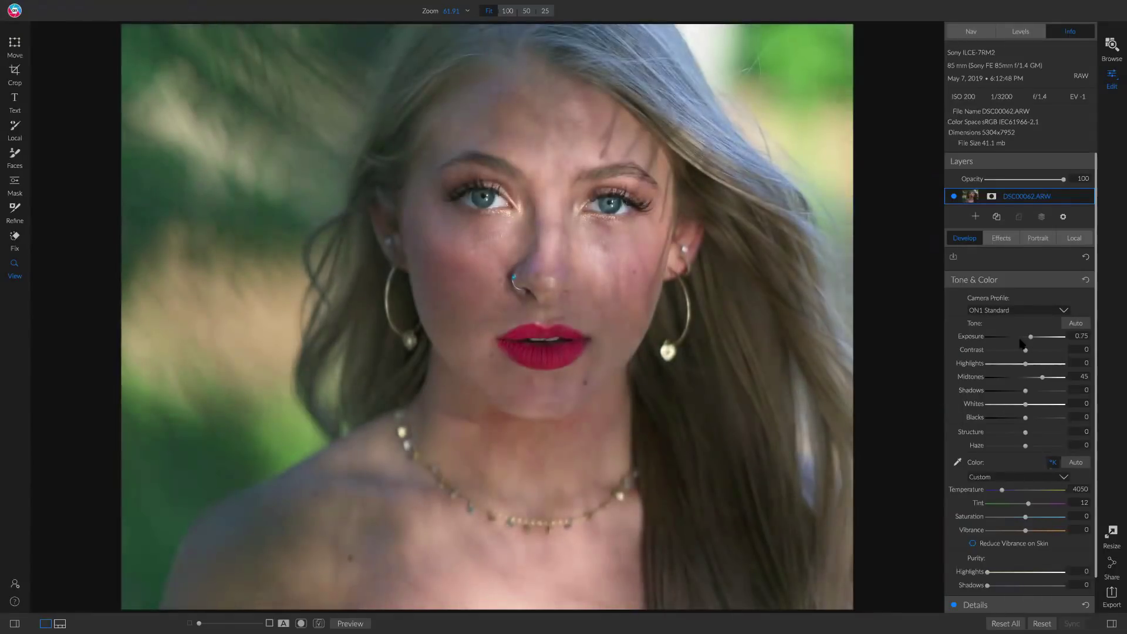
pyautogui.doubleClick(972, 337)
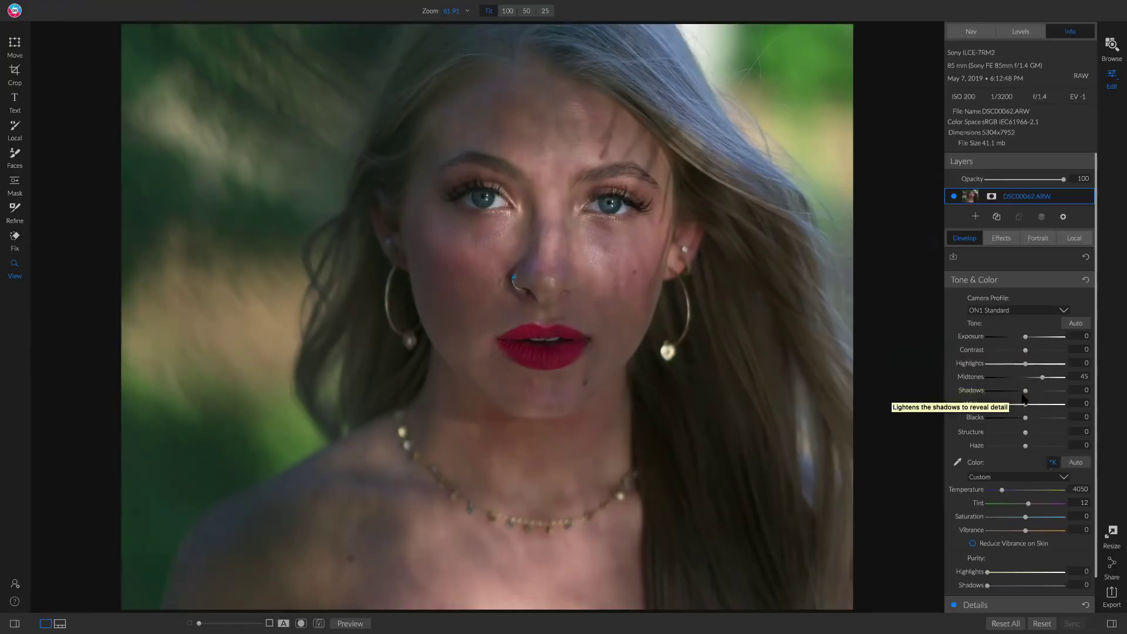
# - Refine the photo's tone with Shadows at 20, Blacks at -11 and Exposure at 0.3
pyautogui.moveTo(1026, 394); pyautogui.dragTo(1034, 396)
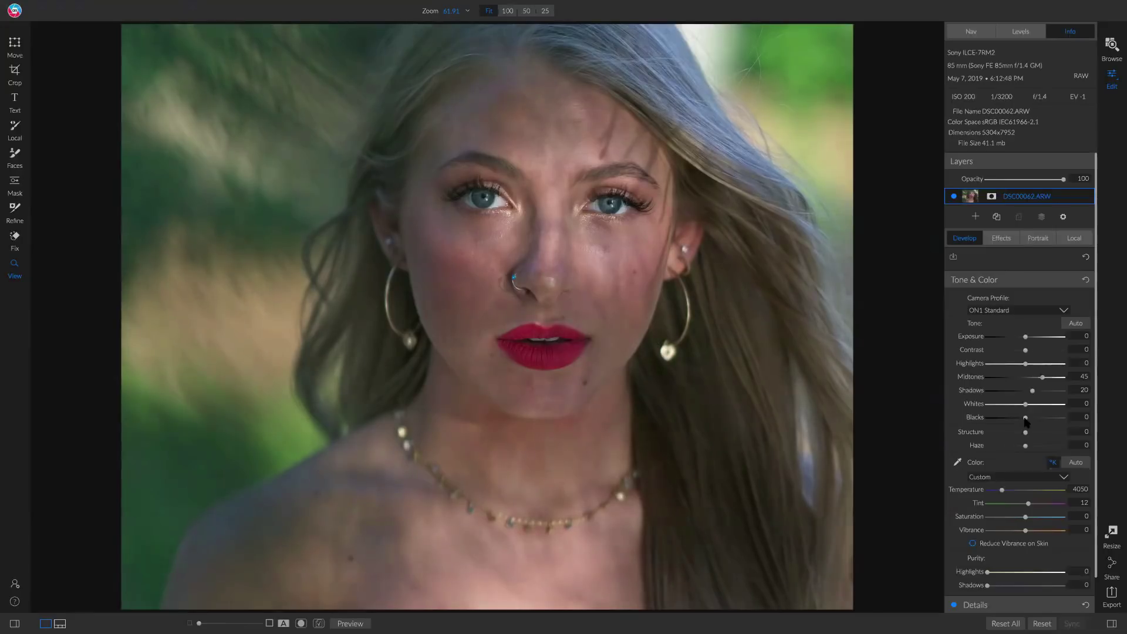
pyautogui.moveTo(1024, 419)
pyautogui.mouseDown()
pyautogui.moveTo(1010, 425)
pyautogui.moveTo(1020, 423)
pyautogui.mouseUp()
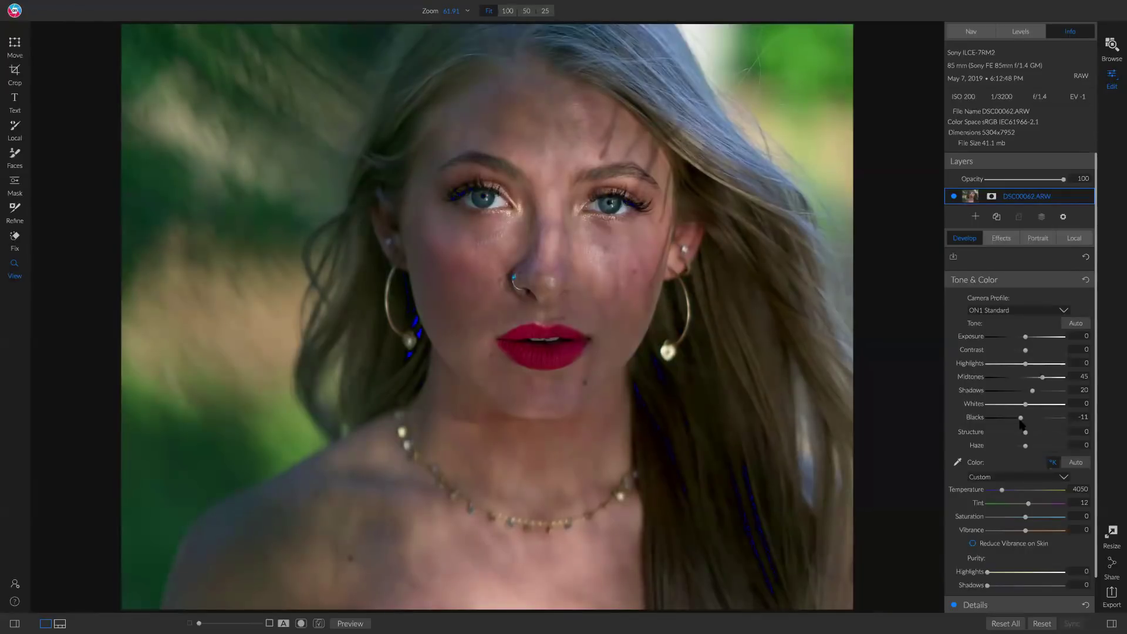
pyautogui.moveTo(1020, 423); pyautogui.dragTo(1020, 423)
pyautogui.hotkey('ctrl', 'p')
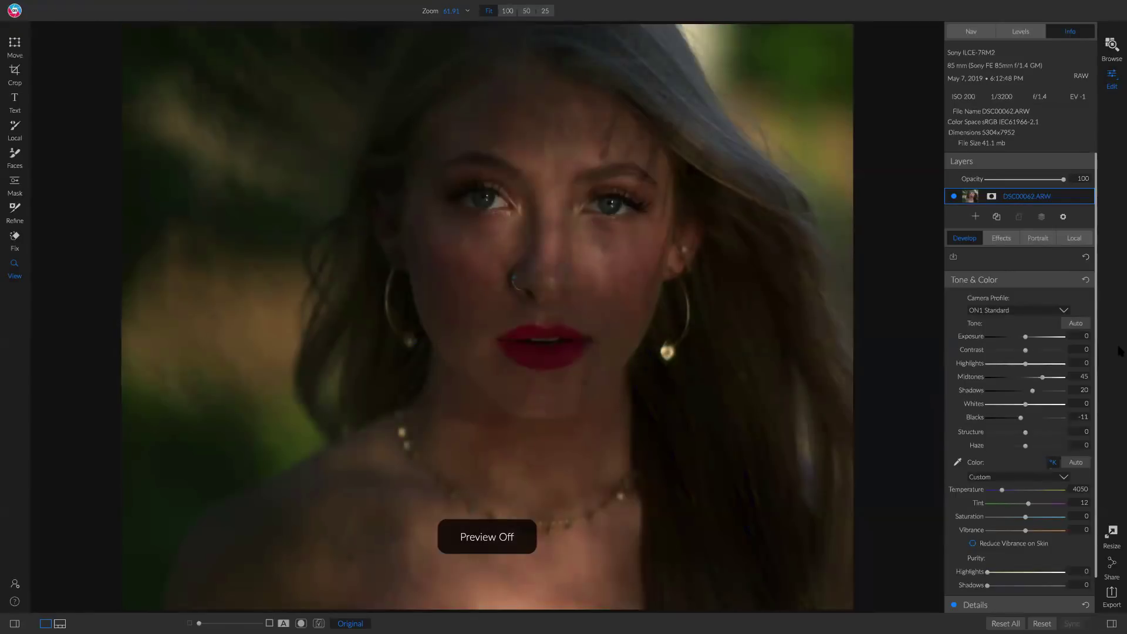
pyautogui.hotkey('ctrl', 'p')
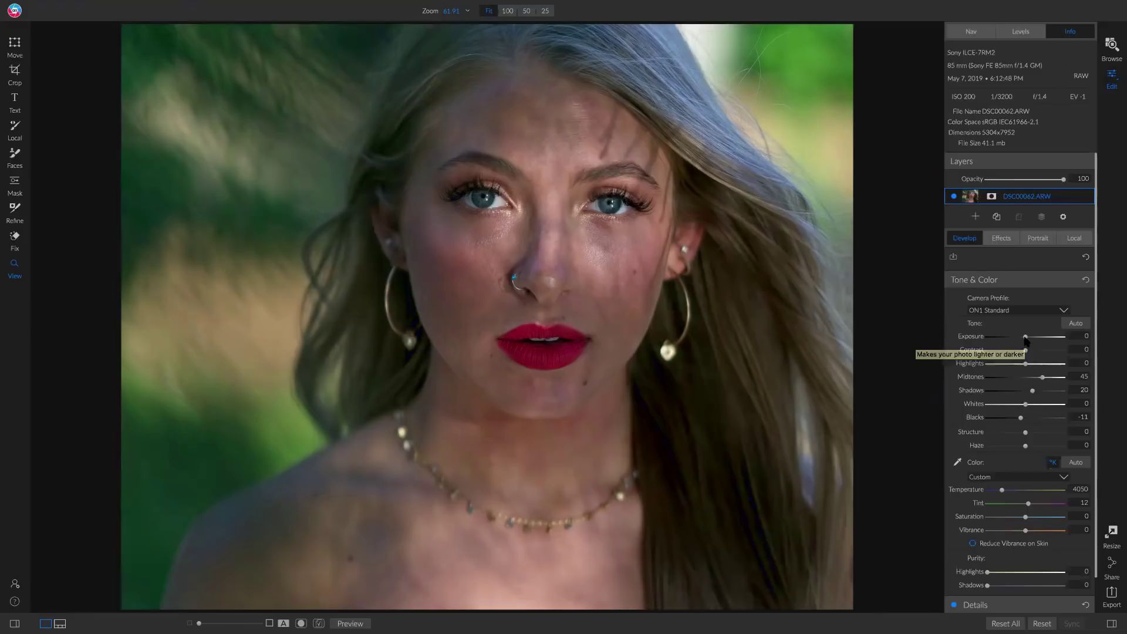
pyautogui.moveTo(1026, 340); pyautogui.dragTo(1026, 341)
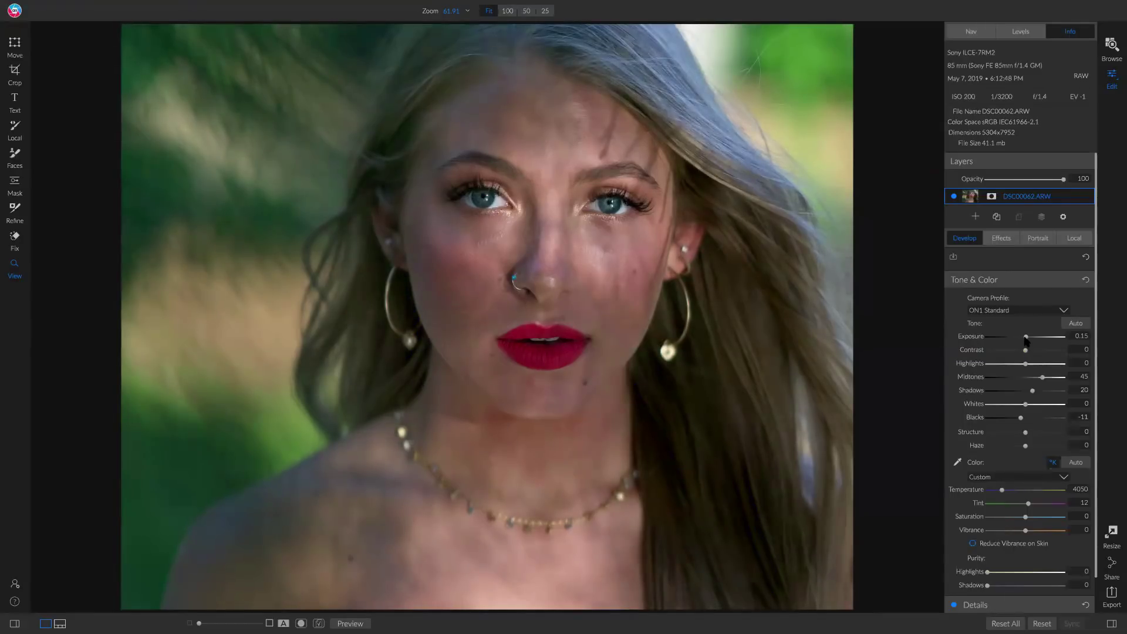
pyautogui.moveTo(1025, 340); pyautogui.dragTo(1028, 341)
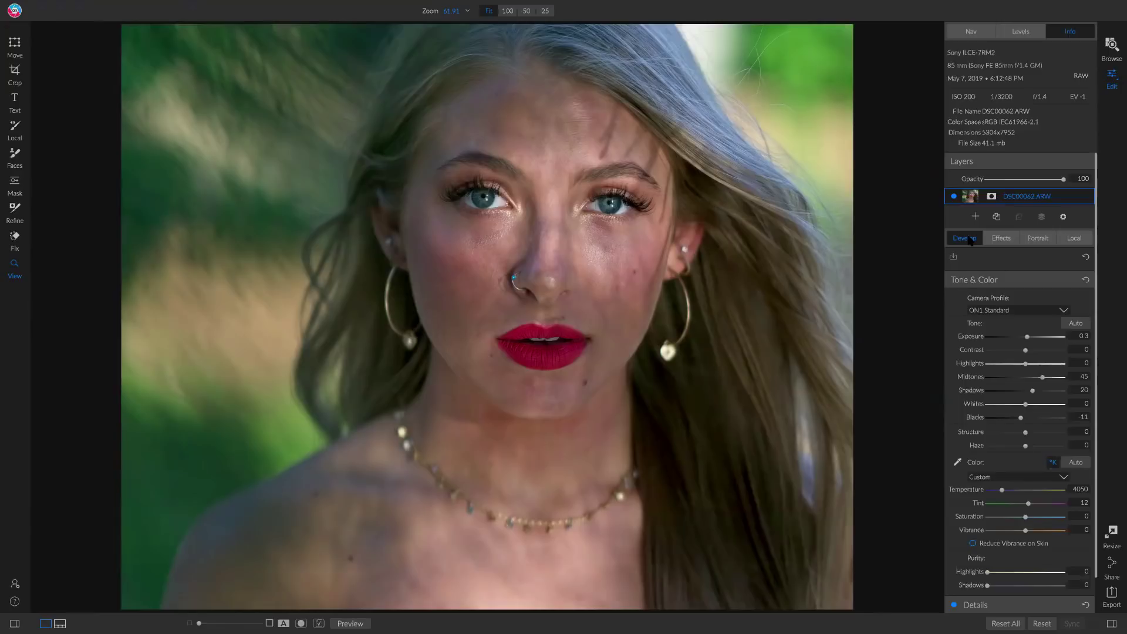
# - Add a Dynamic Contrast filter to the portrait and invert its mask to hide the effect
pyautogui.click(1003, 240)
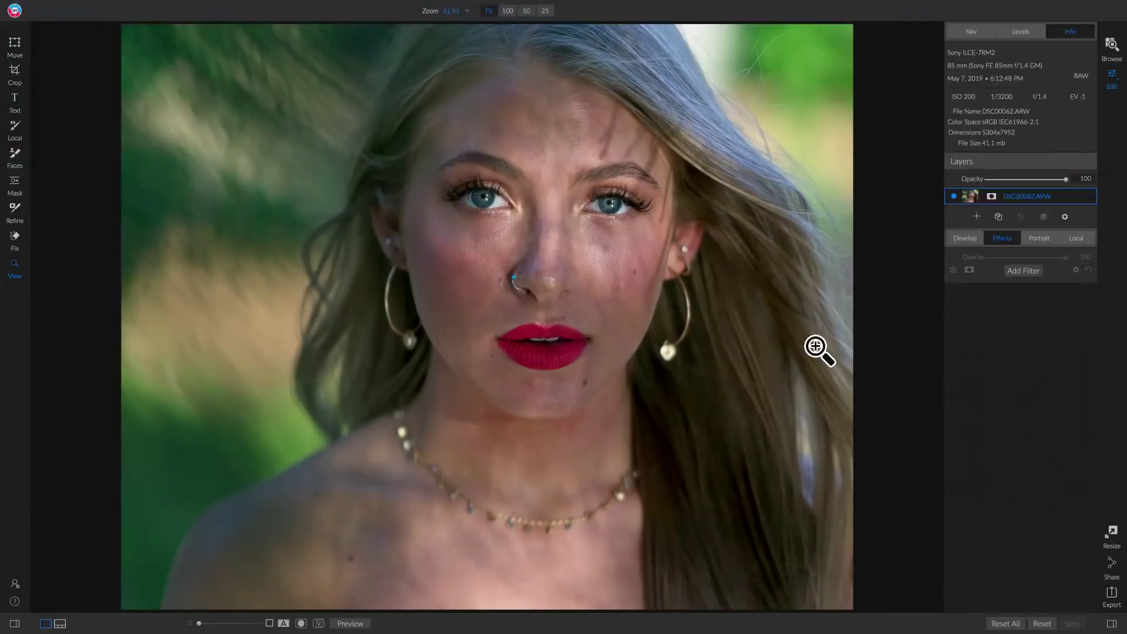
pyautogui.click(1023, 271)
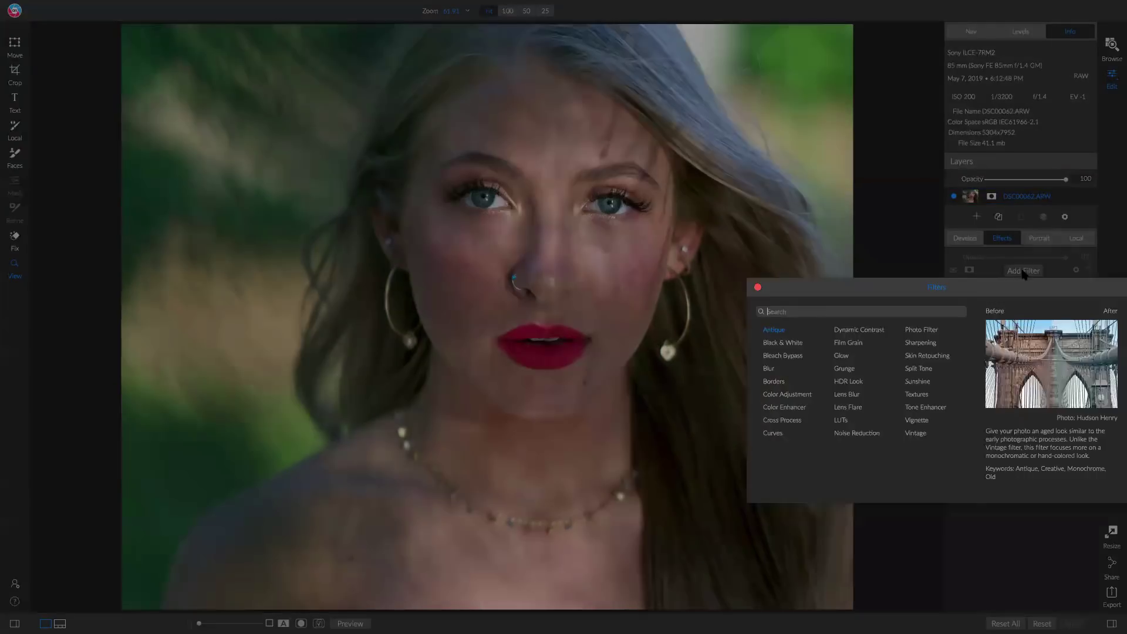
pyautogui.click(861, 331)
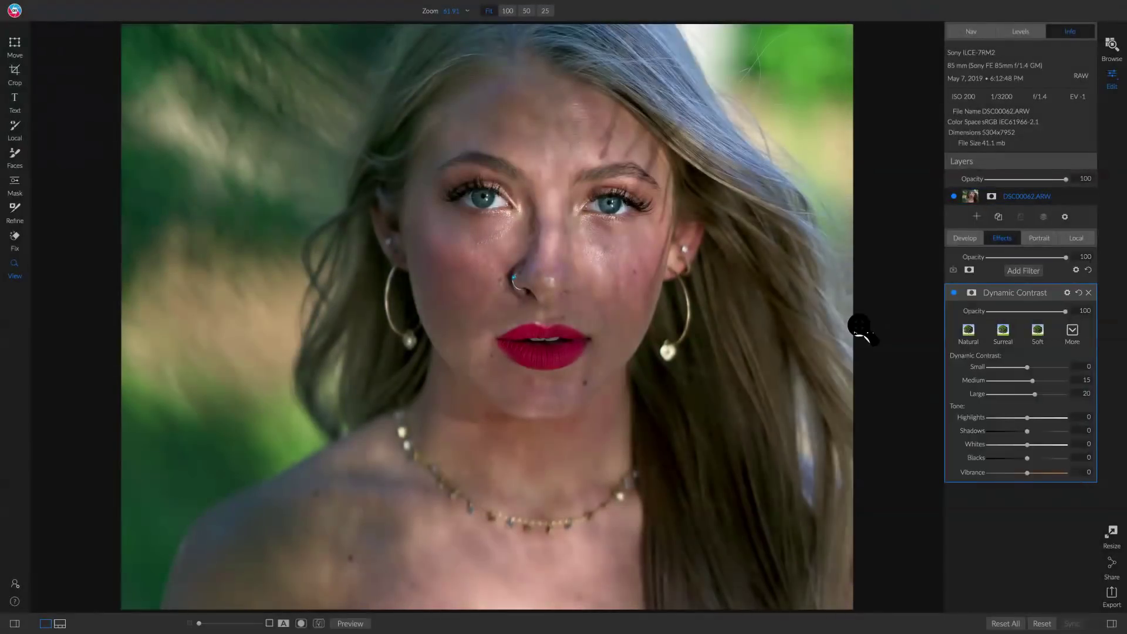
pyautogui.click(972, 294)
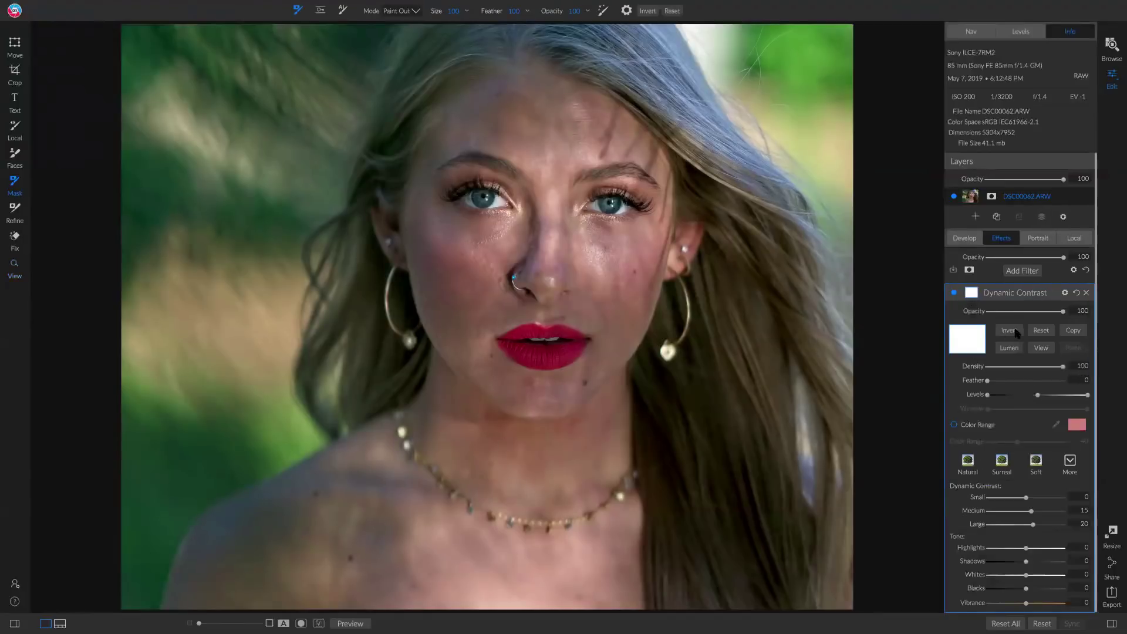
pyautogui.click(1012, 332)
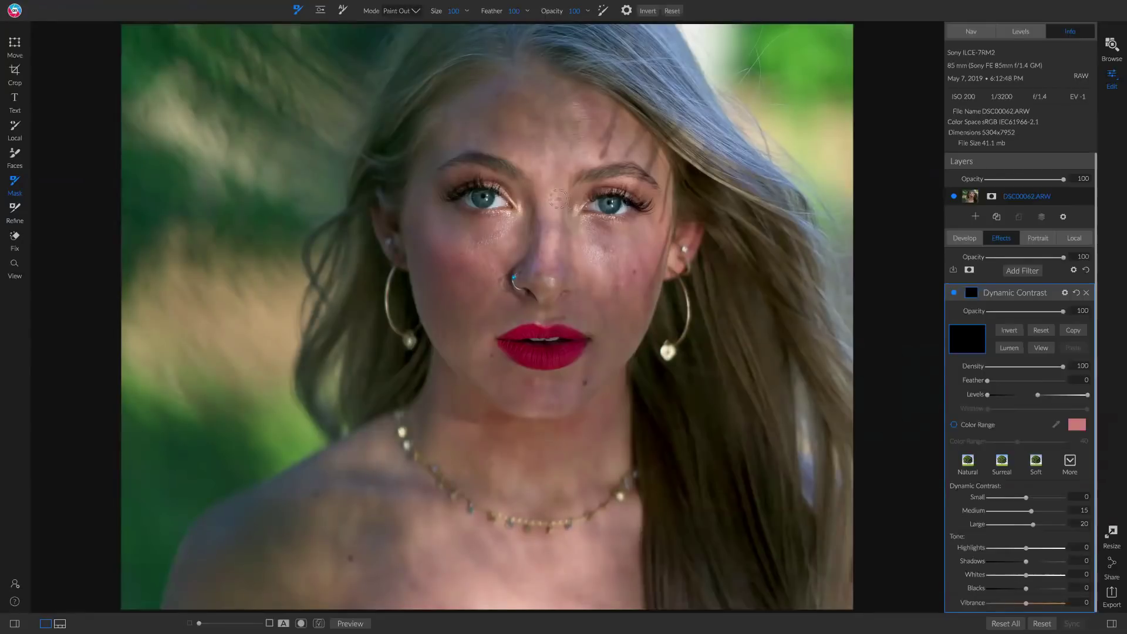
# - Paint the Dynamic Contrast effect in over both eyes and the lips
pyautogui.press('x')
pyautogui.moveTo(601, 194)
pyautogui.mouseDown()
pyautogui.moveTo(635, 197)
pyautogui.moveTo(633, 207)
pyautogui.moveTo(648, 184)
pyautogui.mouseUp()
pyautogui.moveTo(446, 195)
pyautogui.mouseDown()
pyautogui.moveTo(441, 168)
pyautogui.moveTo(466, 155)
pyautogui.moveTo(510, 185)
pyautogui.mouseUp()
pyautogui.click(525, 336)
# - Enlarge the masking brush to 500, paint Dynamic Contrast into the hair and compare the image with and without the filter
pyautogui.press(']')
pyautogui.press(']')
pyautogui.press(']')
pyautogui.press(']')
pyautogui.press(']')
pyautogui.press(']')
pyautogui.moveTo(810, 353); pyautogui.dragTo(596, 83)
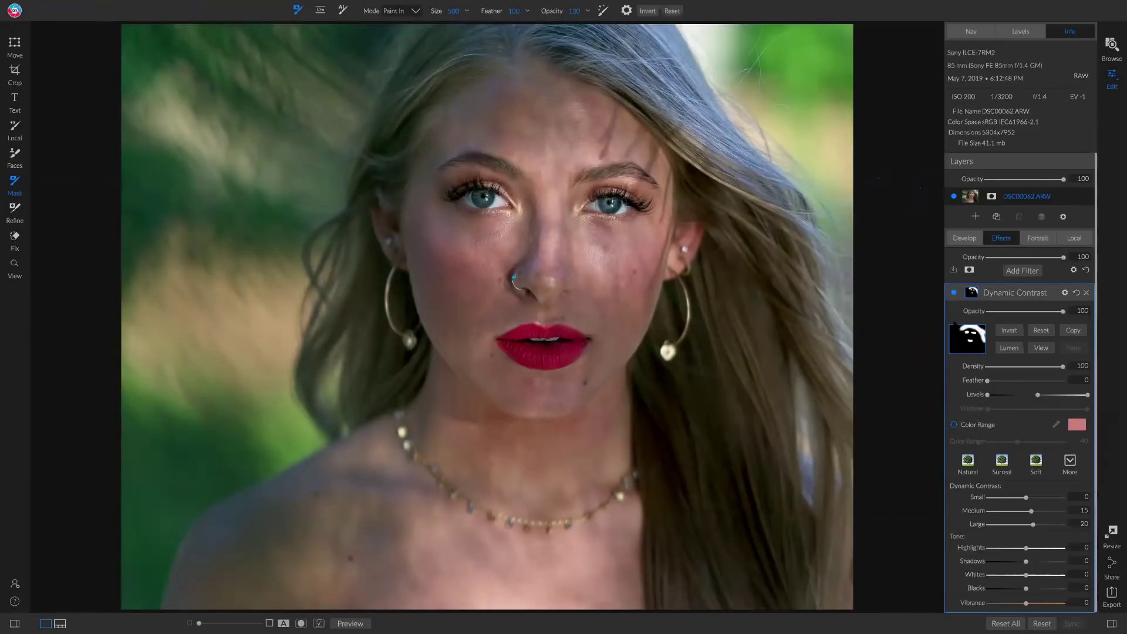
pyautogui.click(954, 293)
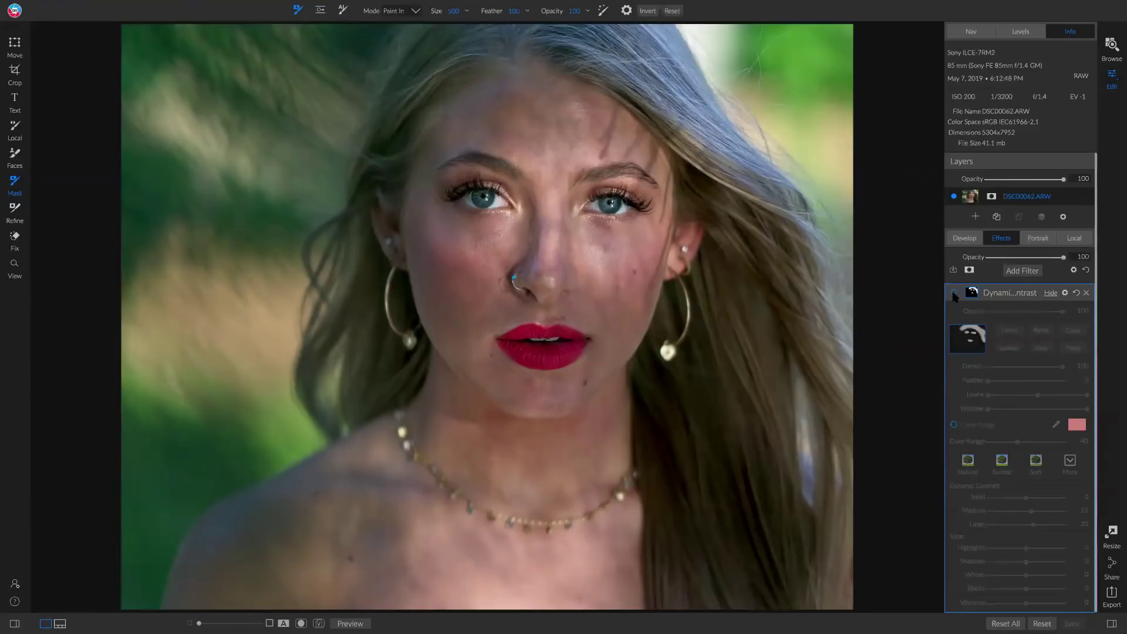
pyautogui.click(954, 293)
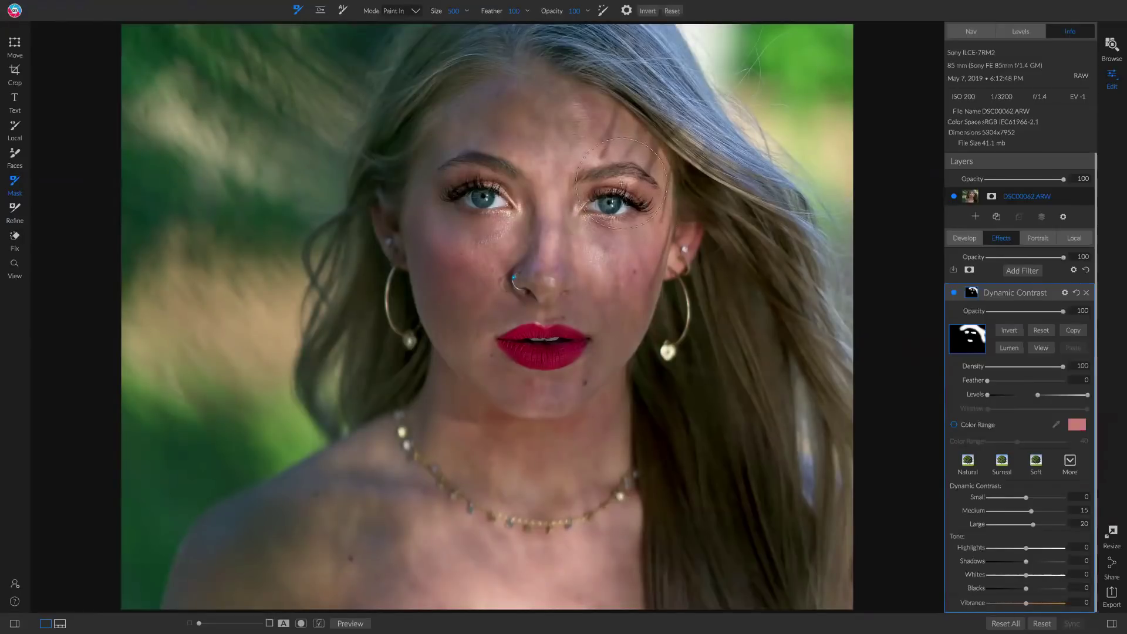
# - Add a Split Tone filter with the Warm style and compare the image with and without it
pyautogui.click(1022, 271)
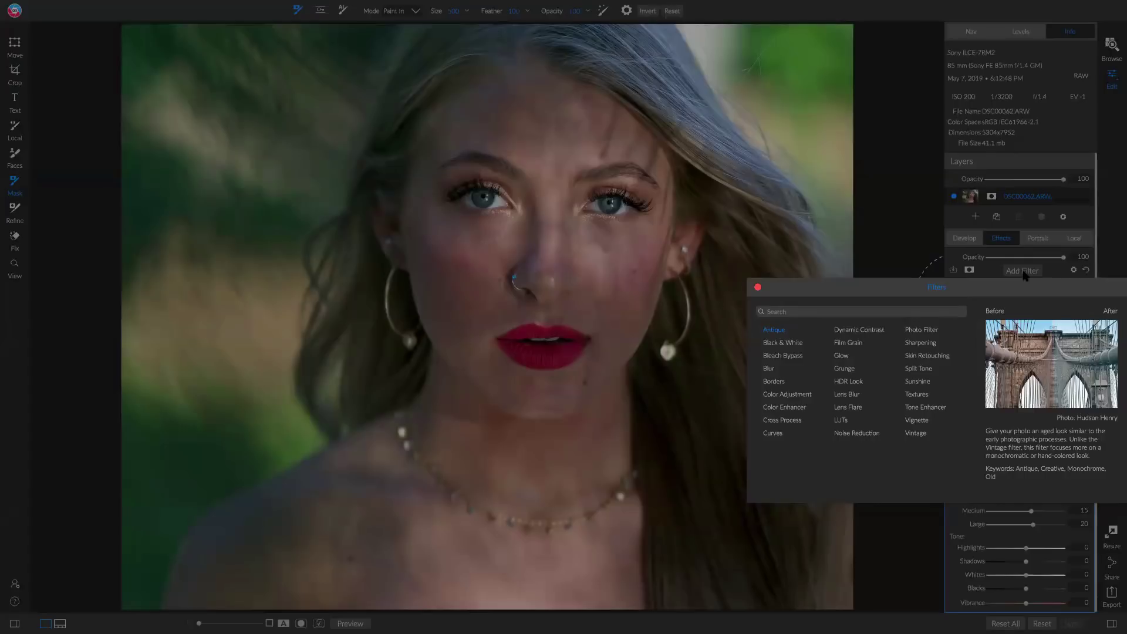
pyautogui.click(917, 370)
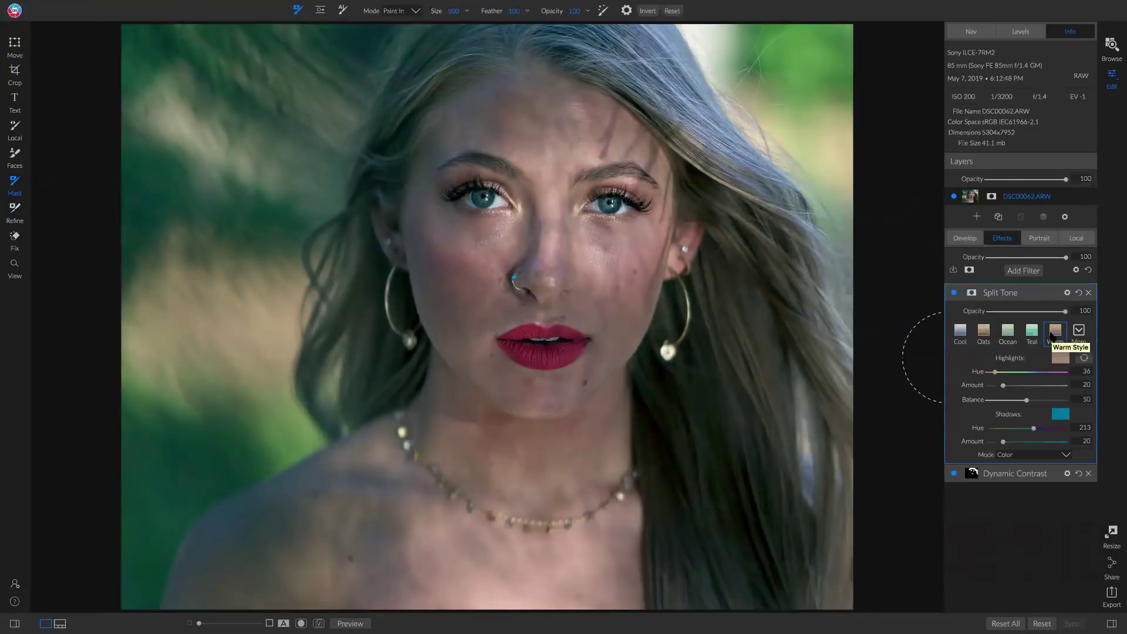
pyautogui.click(1051, 333)
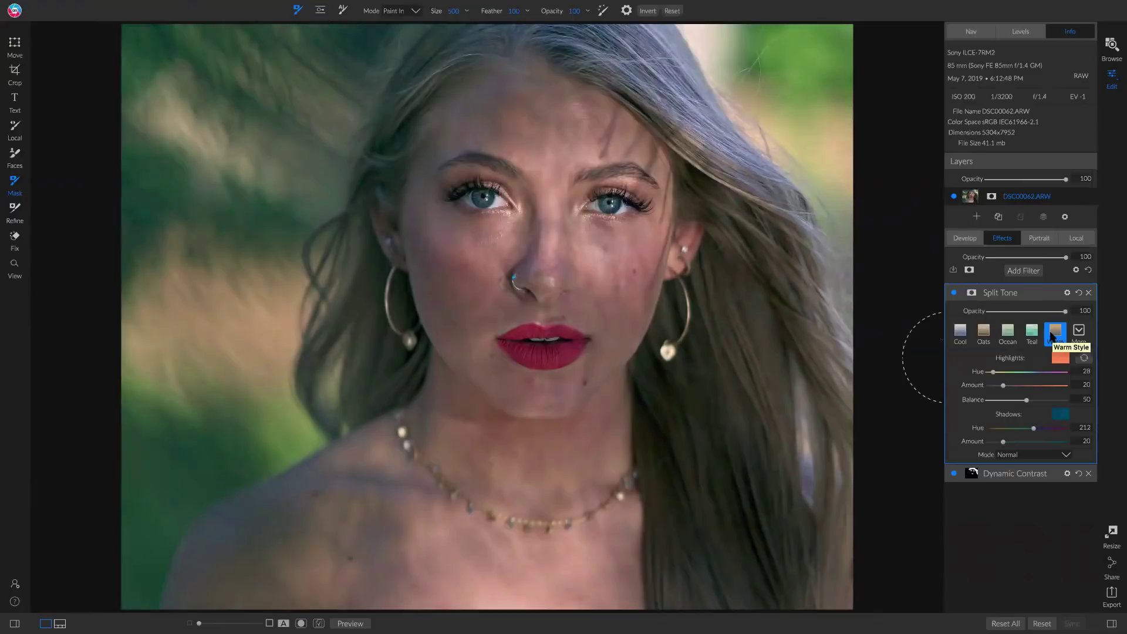
pyautogui.click(954, 293)
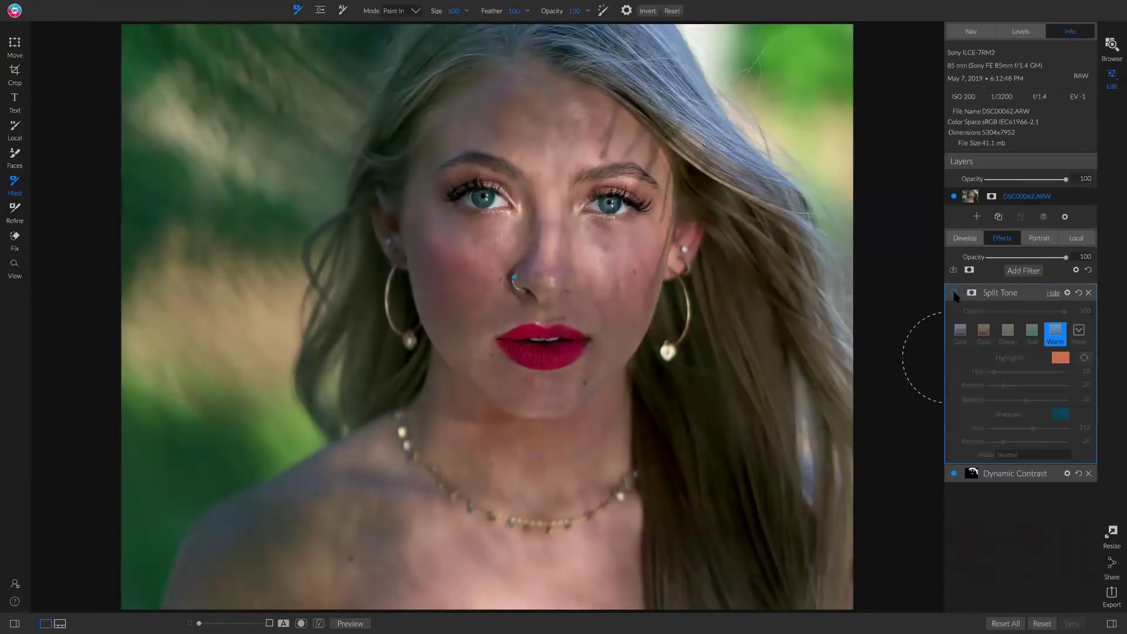
pyautogui.click(953, 293)
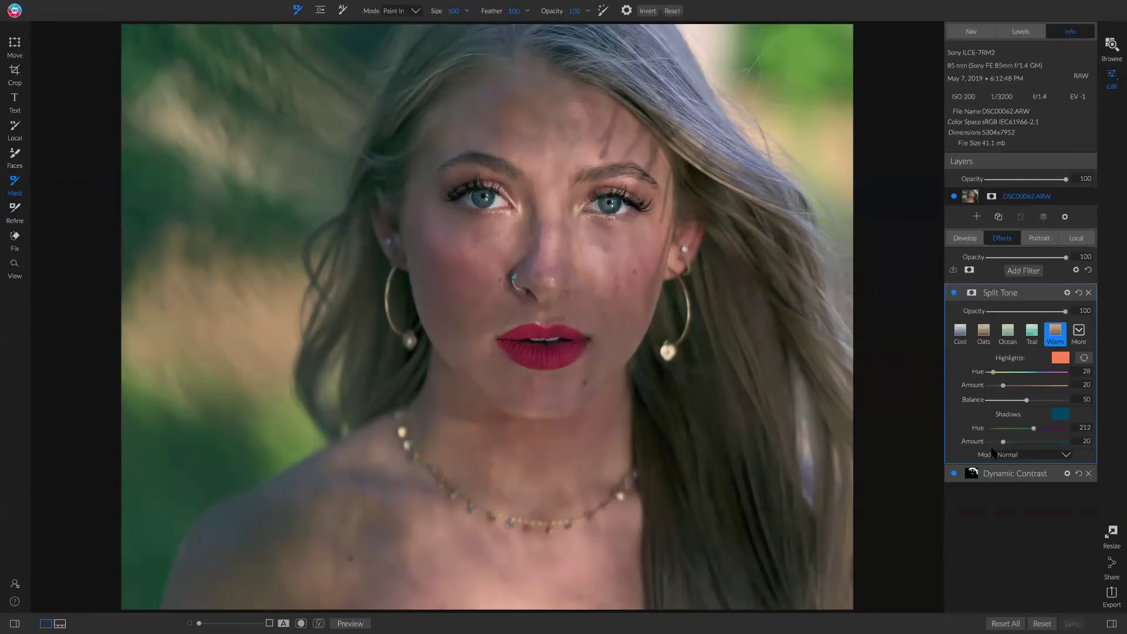
# - Change the Split Tone blending mode to Color and compare the image with and without the filter
pyautogui.click(1020, 455)
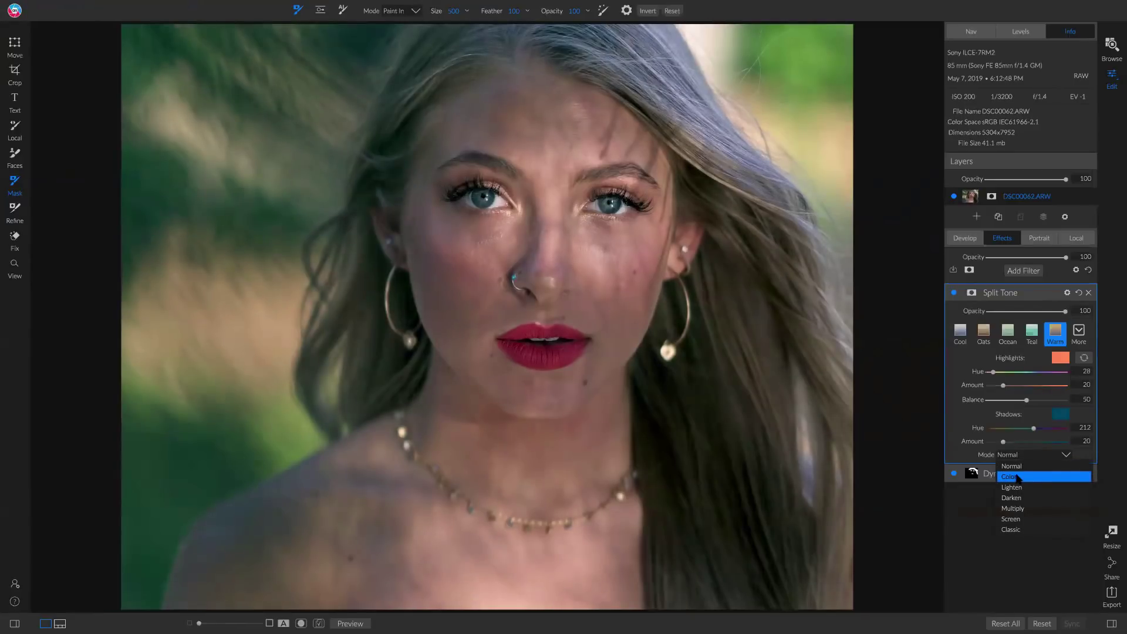
pyautogui.click(1047, 478)
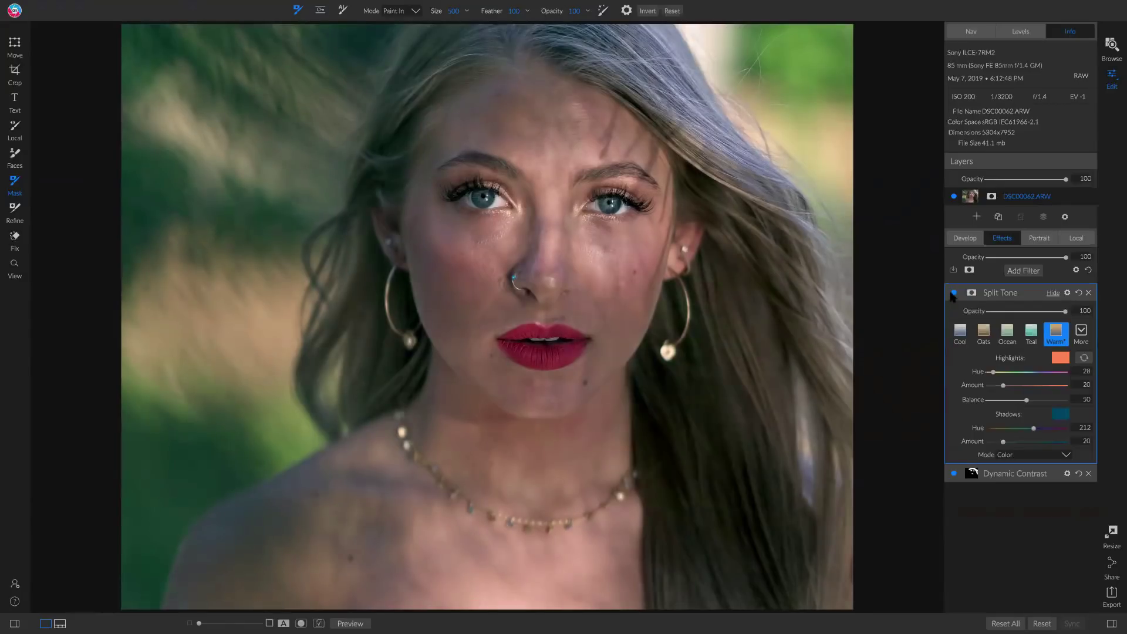
pyautogui.click(953, 293)
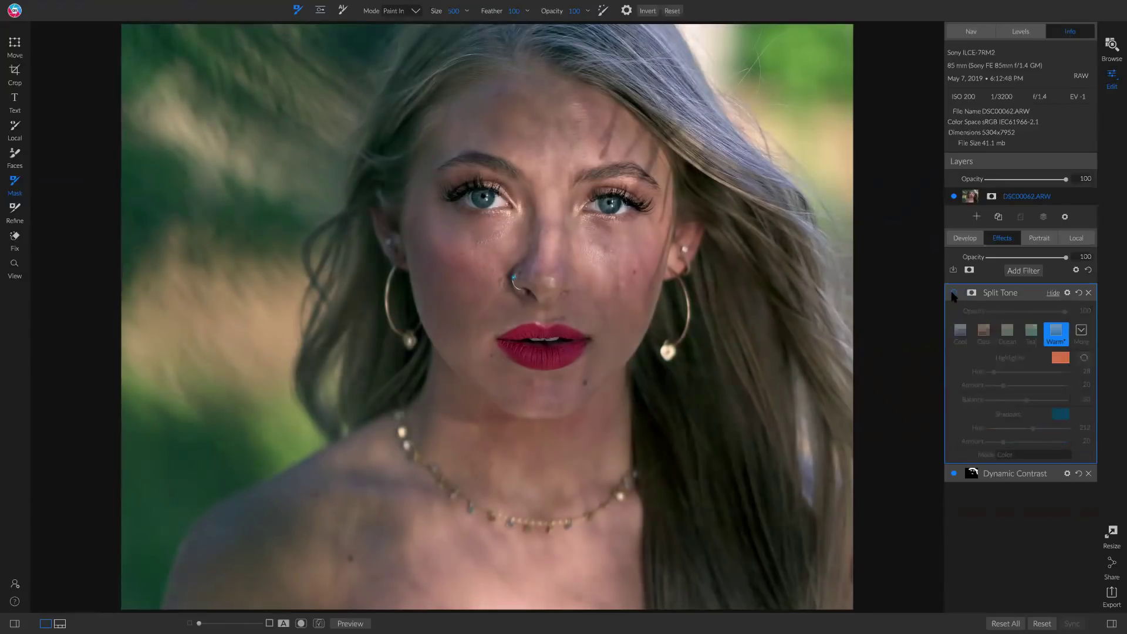
pyautogui.click(953, 292)
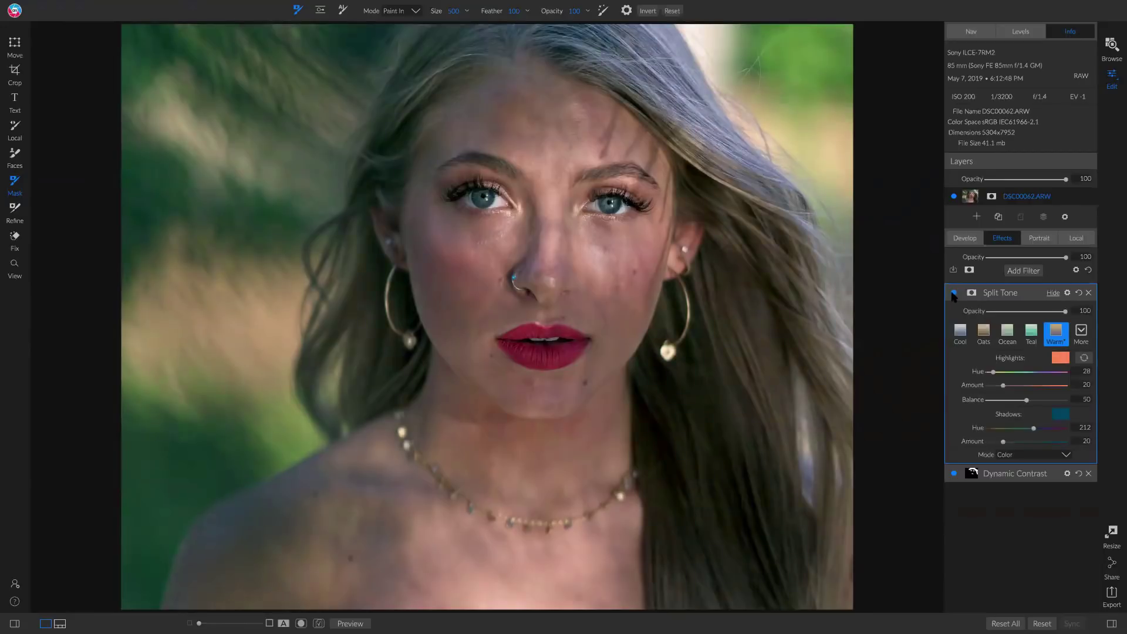
pyautogui.click(953, 293)
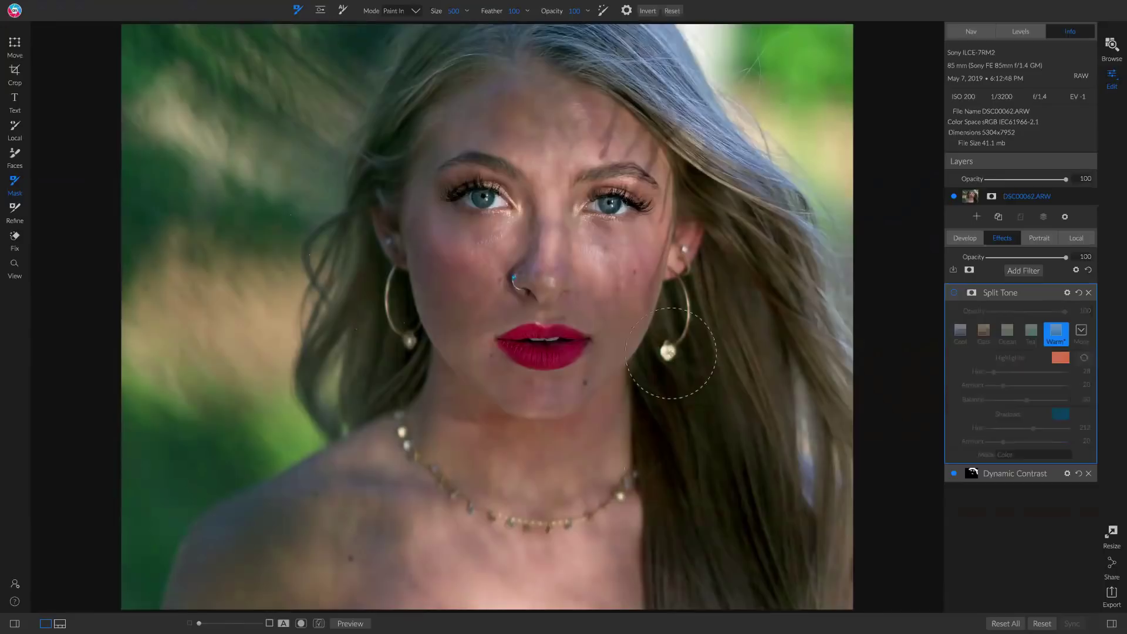
pyautogui.click(954, 292)
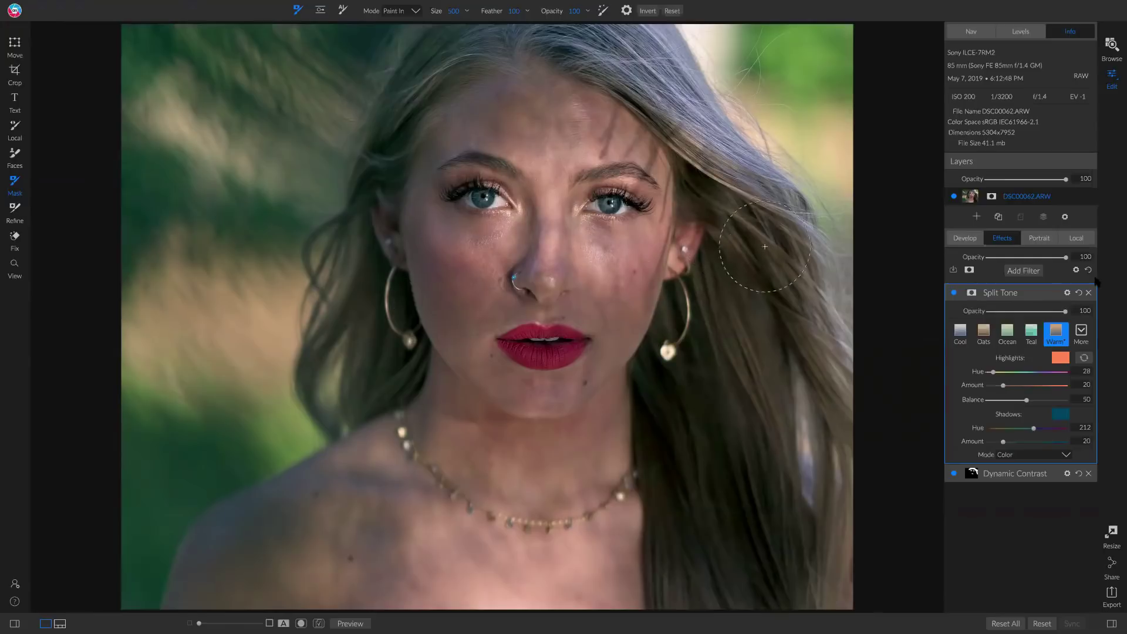
# - Add a Sunshine filter above the Split Tone filter
pyautogui.click(1023, 271)
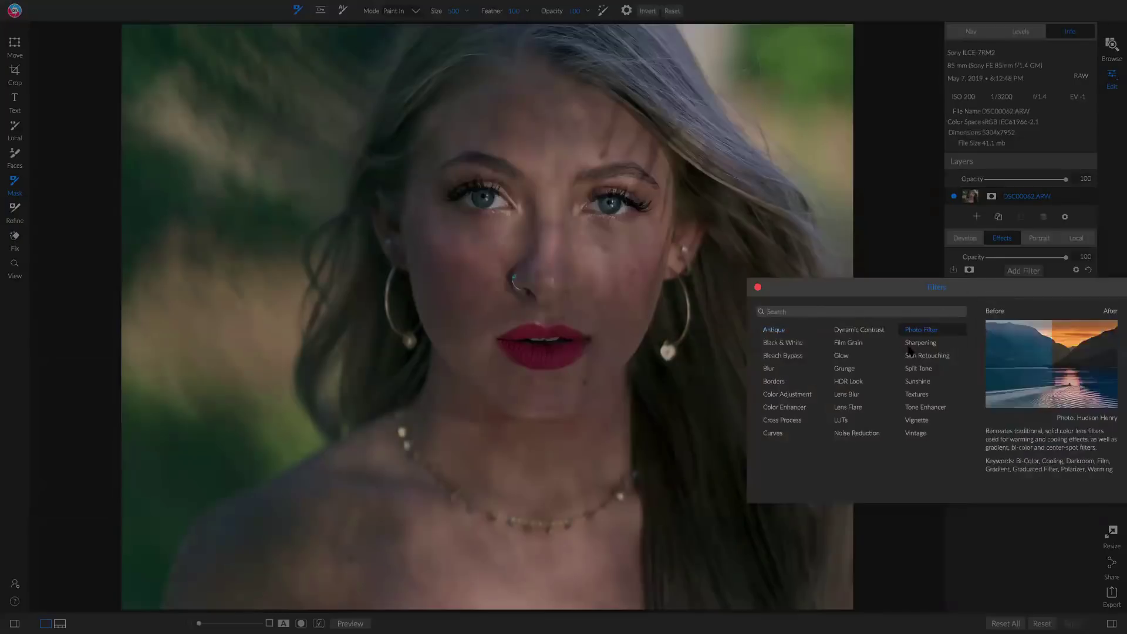
pyautogui.click(919, 382)
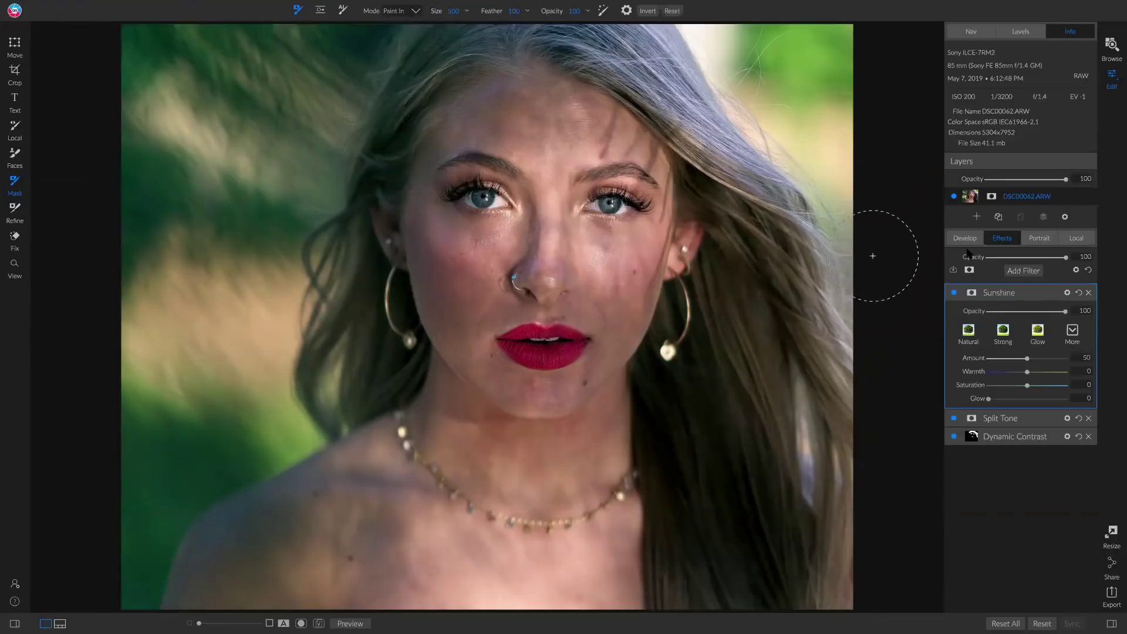
# - Compare the image with and without the Sunshine filter and add a second Sunshine filter above it
pyautogui.click(954, 293)
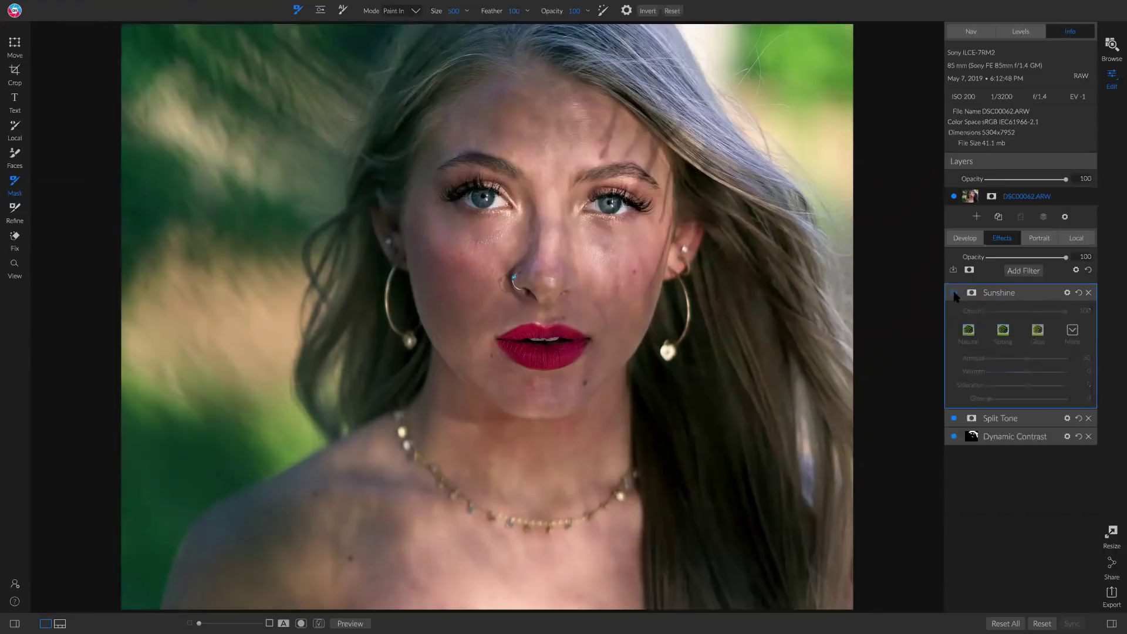
pyautogui.click(953, 293)
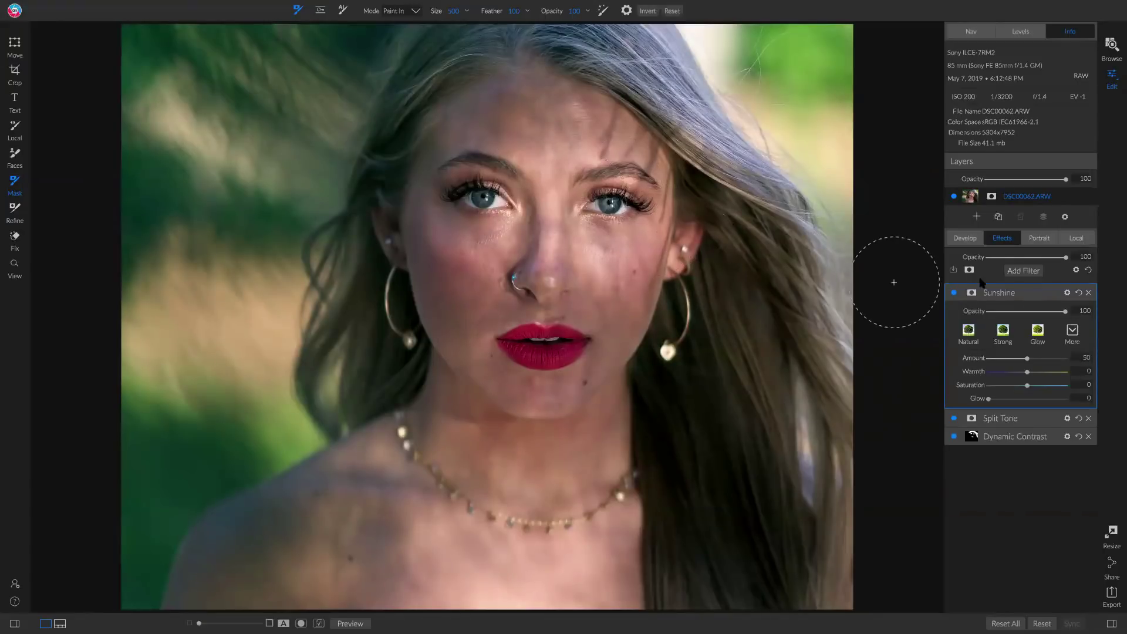
pyautogui.click(1012, 272)
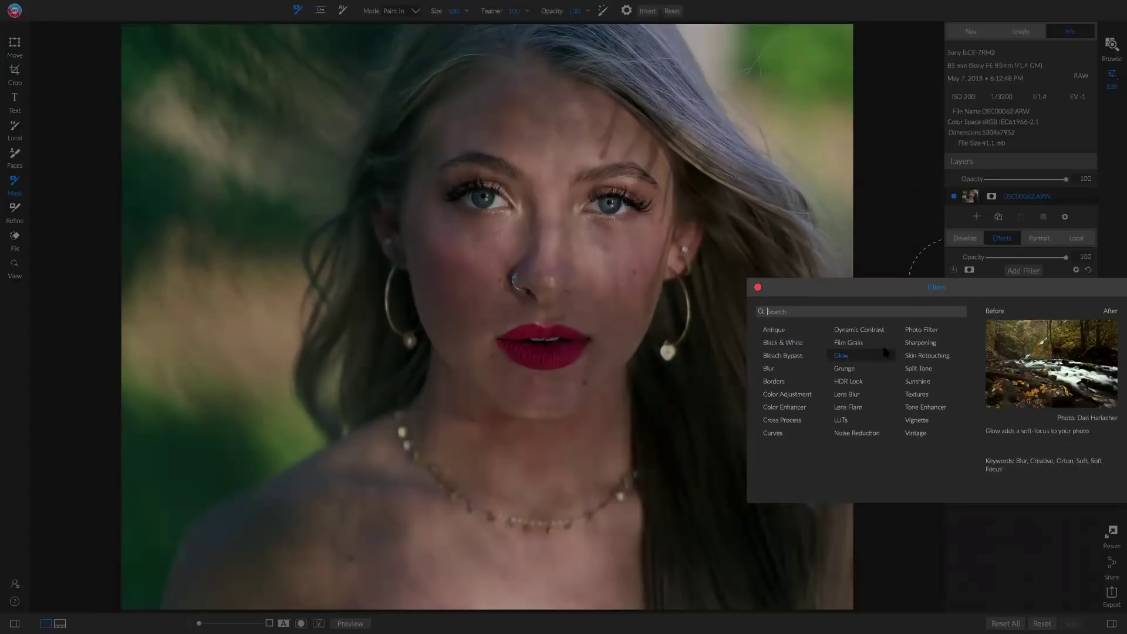
pyautogui.click(917, 382)
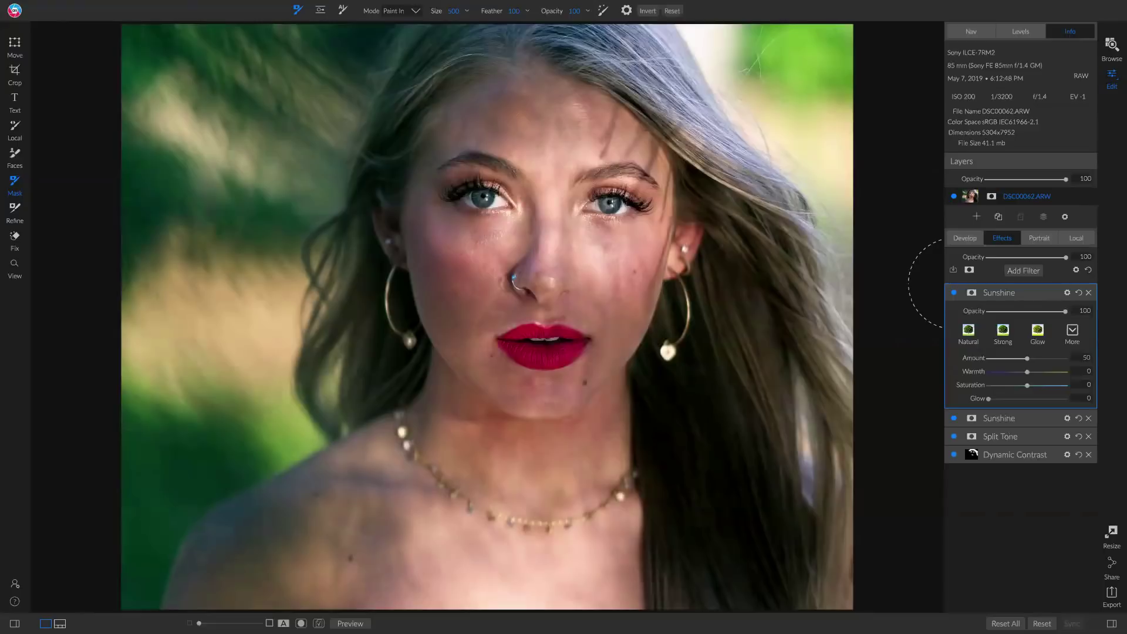
# - Apply the style with Amount 60, Warmth 3, Saturation 5 and Glow 15 to the new Sunshine filter and compare its effect
pyautogui.click(1069, 334)
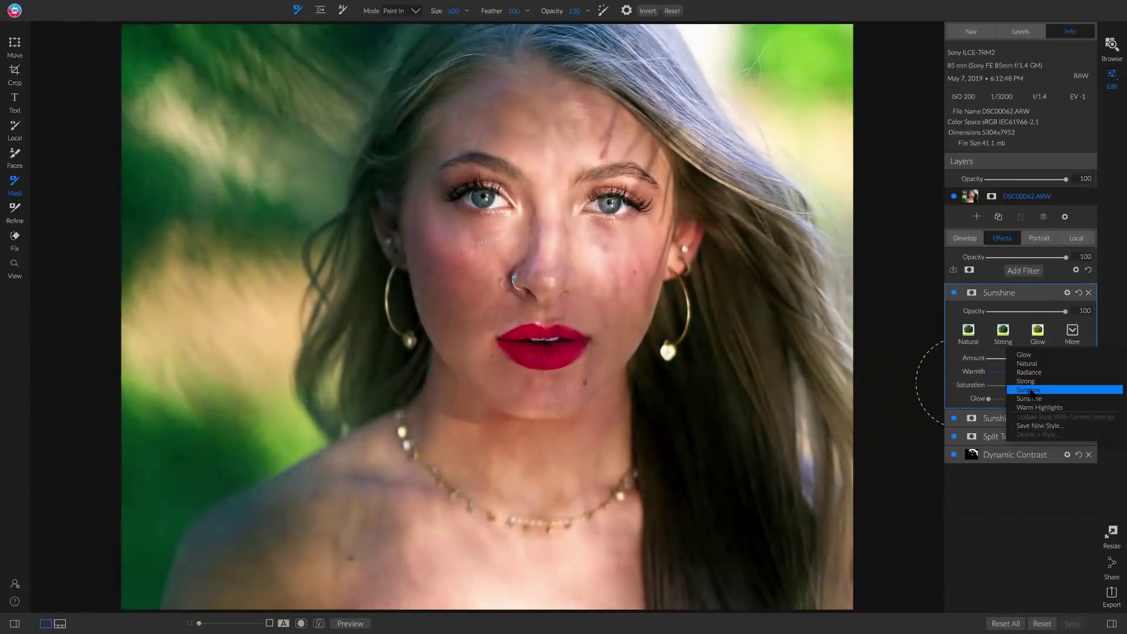
pyautogui.click(1030, 390)
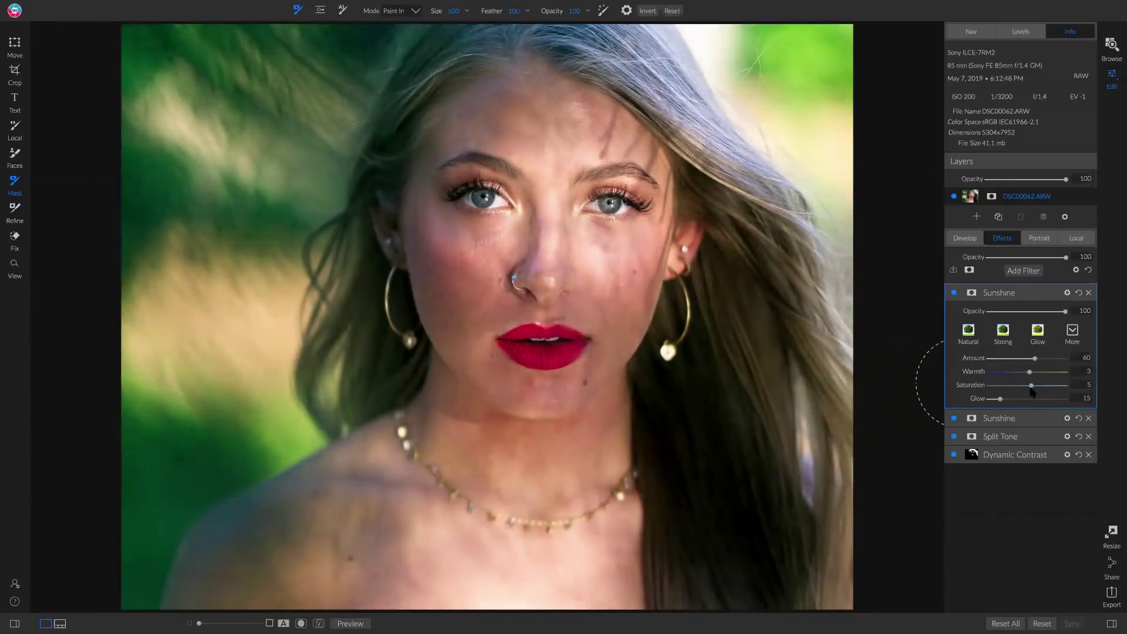
pyautogui.click(953, 293)
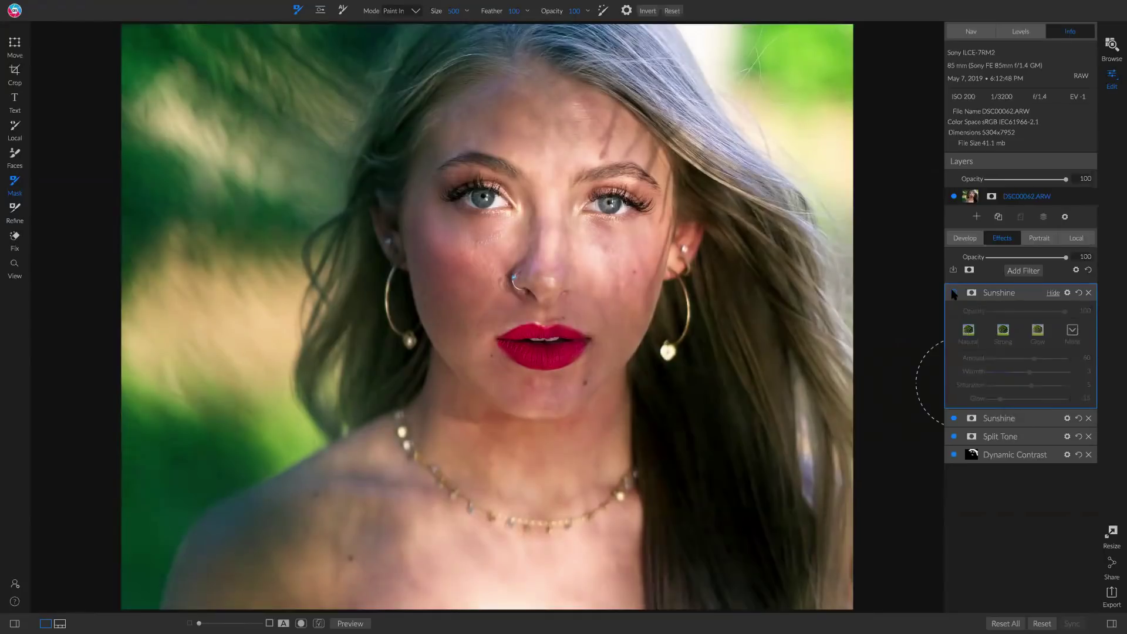
pyautogui.click(954, 293)
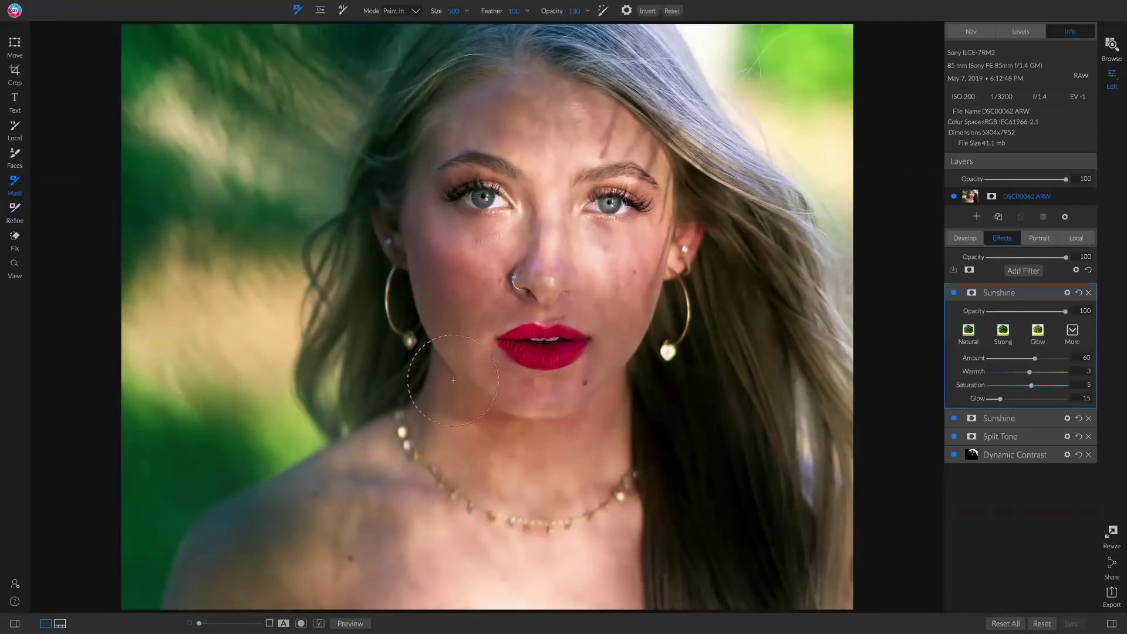
pyautogui.click(954, 294)
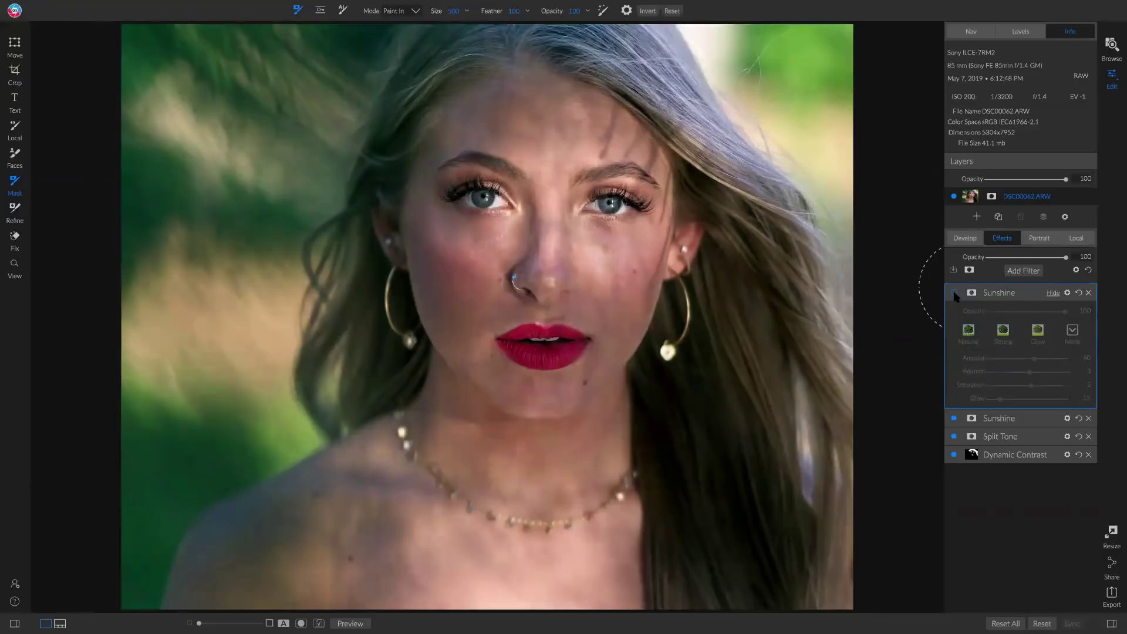
pyautogui.click(954, 293)
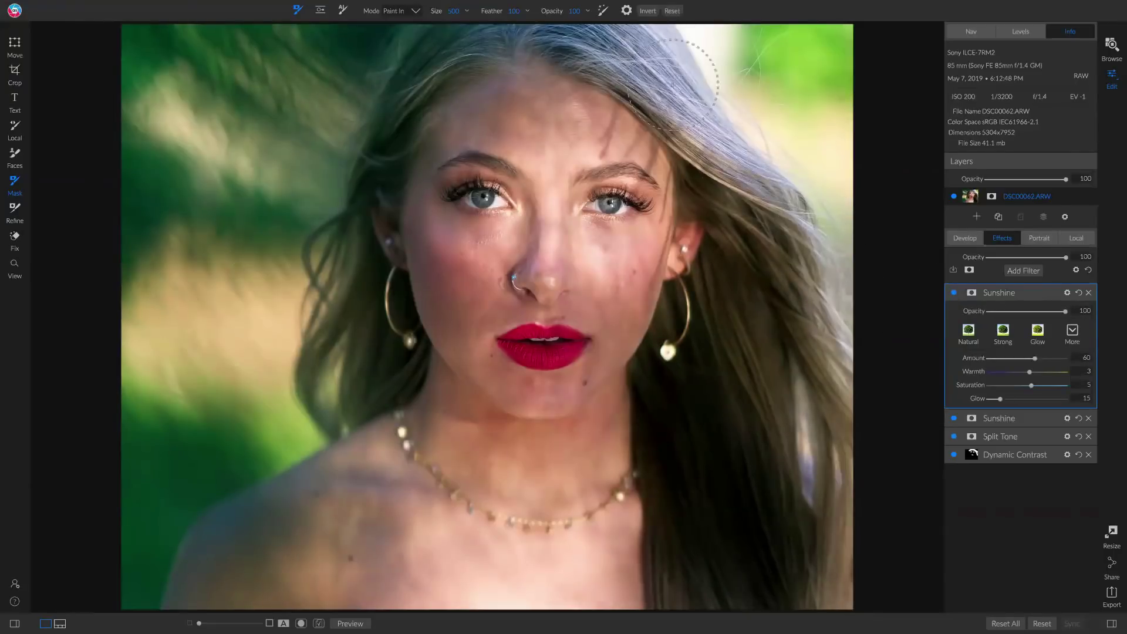
# - Invert the top Sunshine filter's mask to black and paint the effect into the hair, background and shoulders with a 1100 brush
pyautogui.click(974, 294)
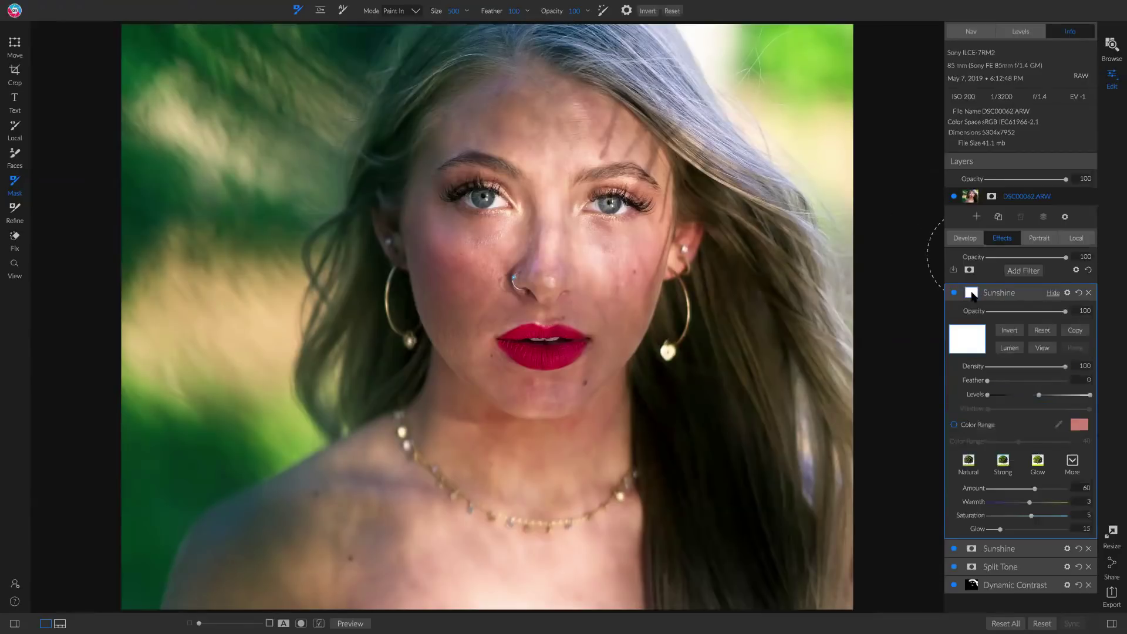
pyautogui.click(1010, 331)
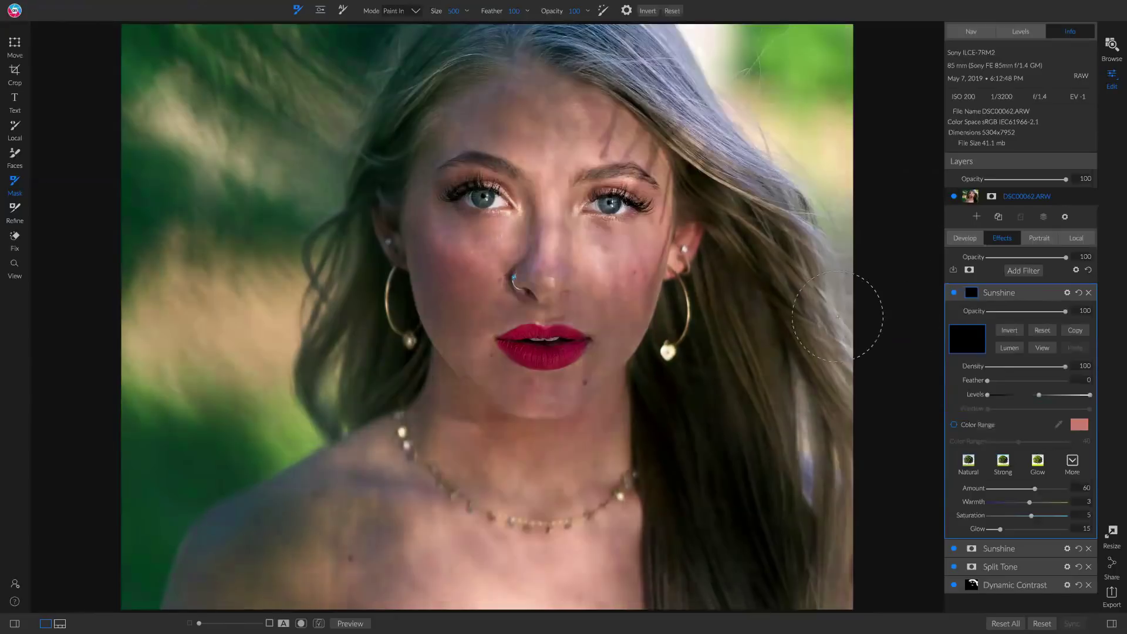
pyautogui.scroll(6, 728, 231)
pyautogui.moveTo(610, 28)
pyautogui.mouseDown()
pyautogui.moveTo(771, 111)
pyautogui.moveTo(789, 474)
pyautogui.moveTo(776, 348)
pyautogui.moveTo(760, 474)
pyautogui.moveTo(674, 607)
pyautogui.moveTo(435, 624)
pyautogui.moveTo(295, 596)
pyautogui.moveTo(189, 511)
pyautogui.moveTo(254, 111)
pyautogui.moveTo(255, 75)
pyautogui.moveTo(203, 47)
pyautogui.mouseUp()
pyautogui.moveTo(374, 42)
pyautogui.mouseDown()
pyautogui.moveTo(327, 247)
pyautogui.moveTo(355, 374)
pyautogui.moveTo(464, 489)
pyautogui.moveTo(559, 506)
pyautogui.mouseUp()
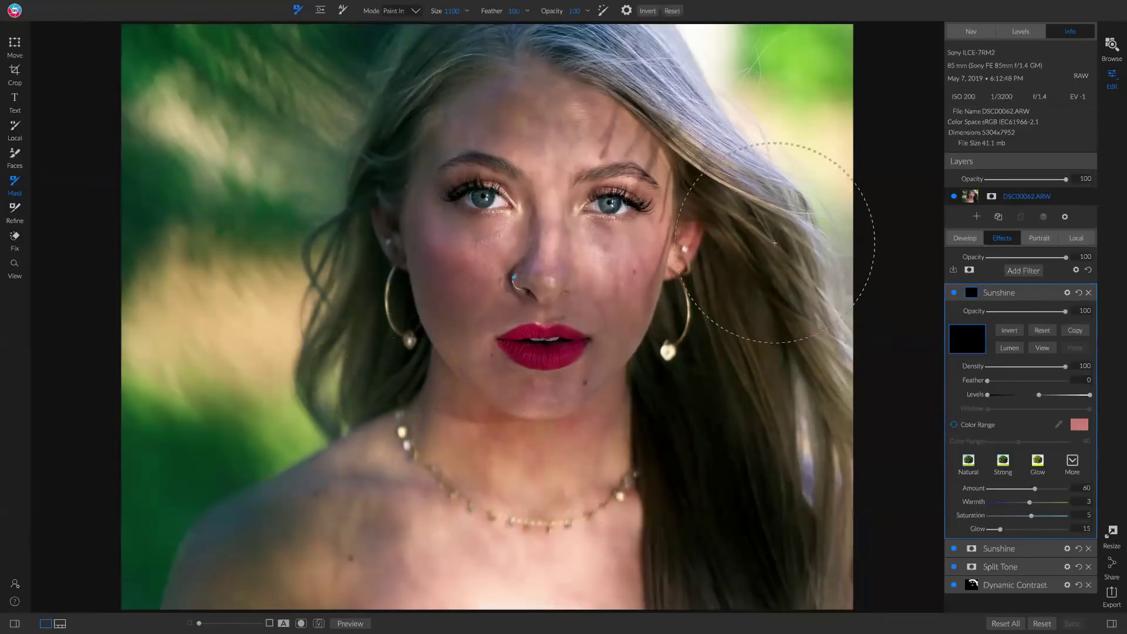
pyautogui.moveTo(781, 65); pyautogui.dragTo(773, 90)
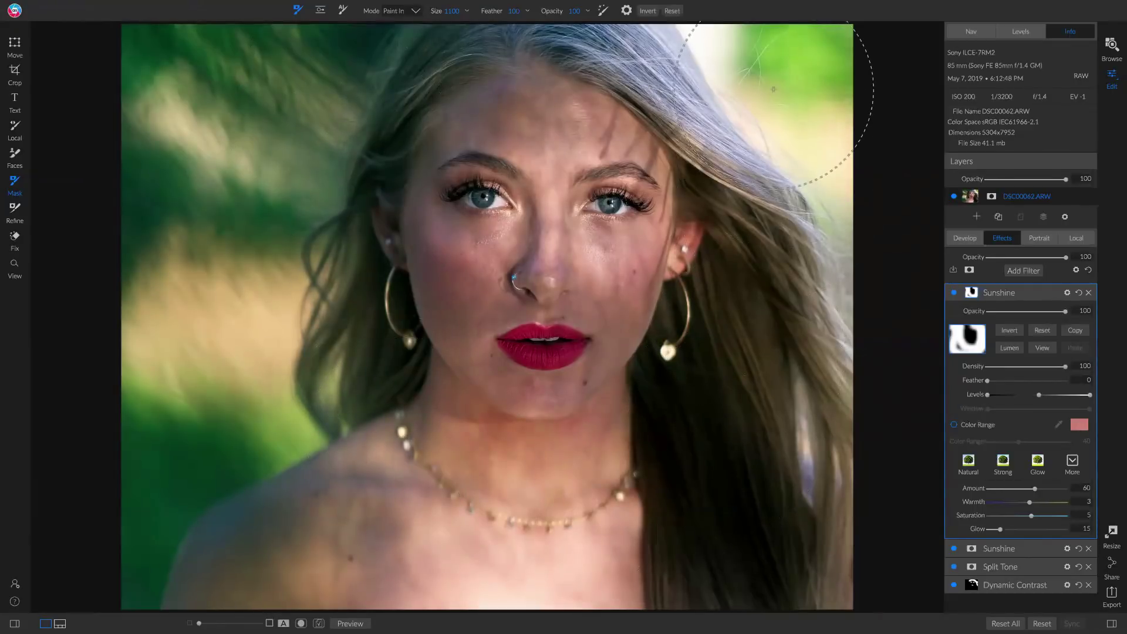
# - Compare the image with and without the masked Sunshine filter and look at the Develop settings
pyautogui.click(953, 296)
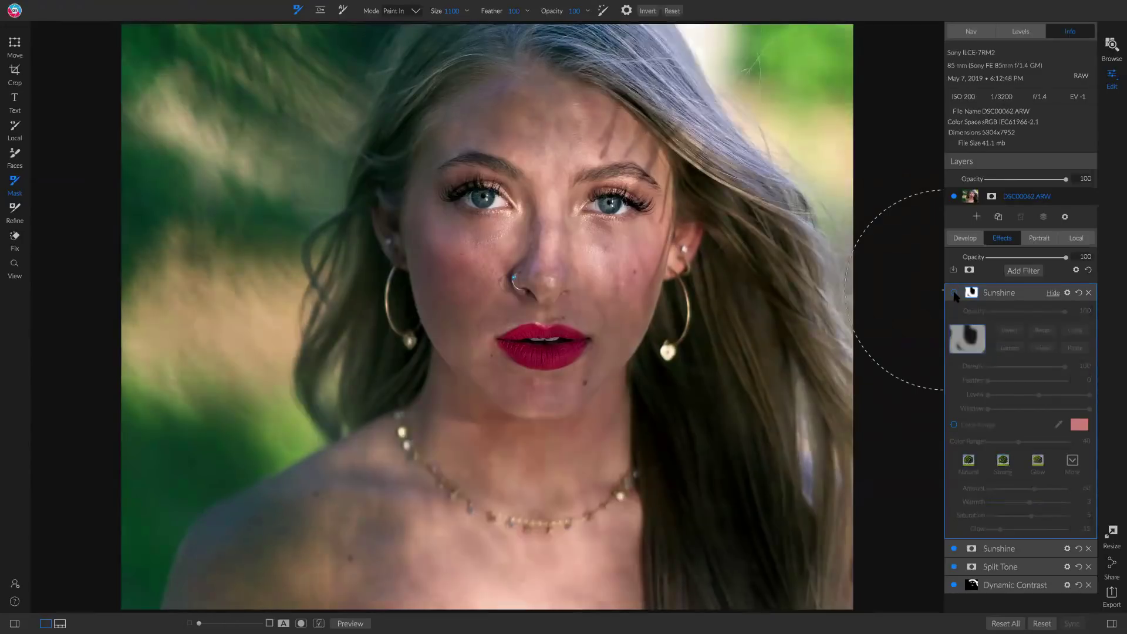
pyautogui.click(954, 293)
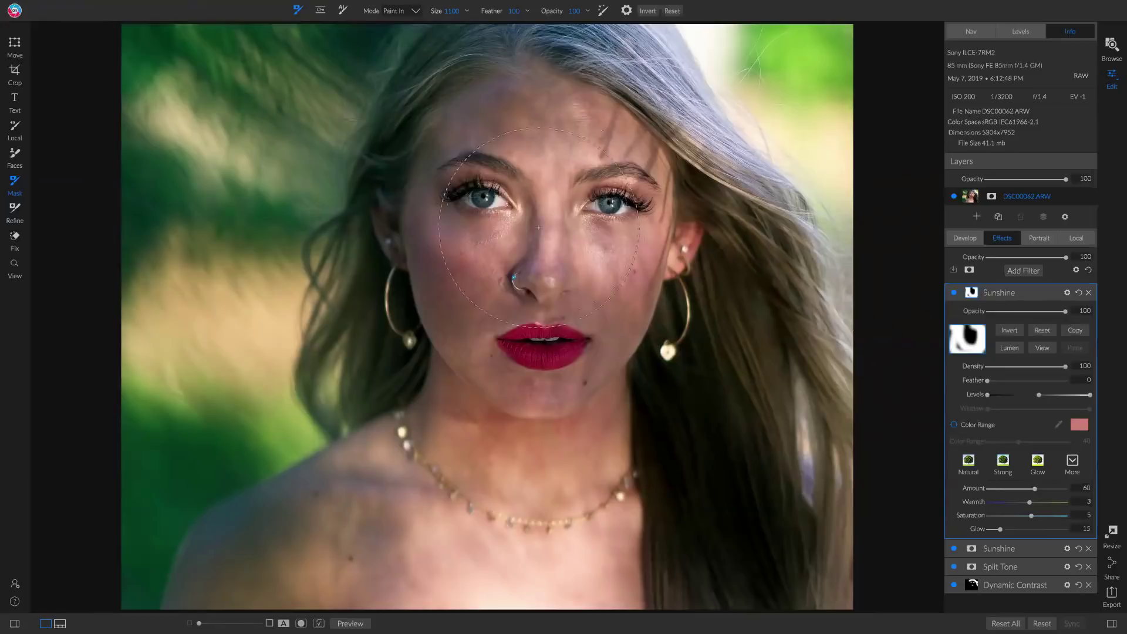
pyautogui.click(963, 238)
pyautogui.click(1001, 238)
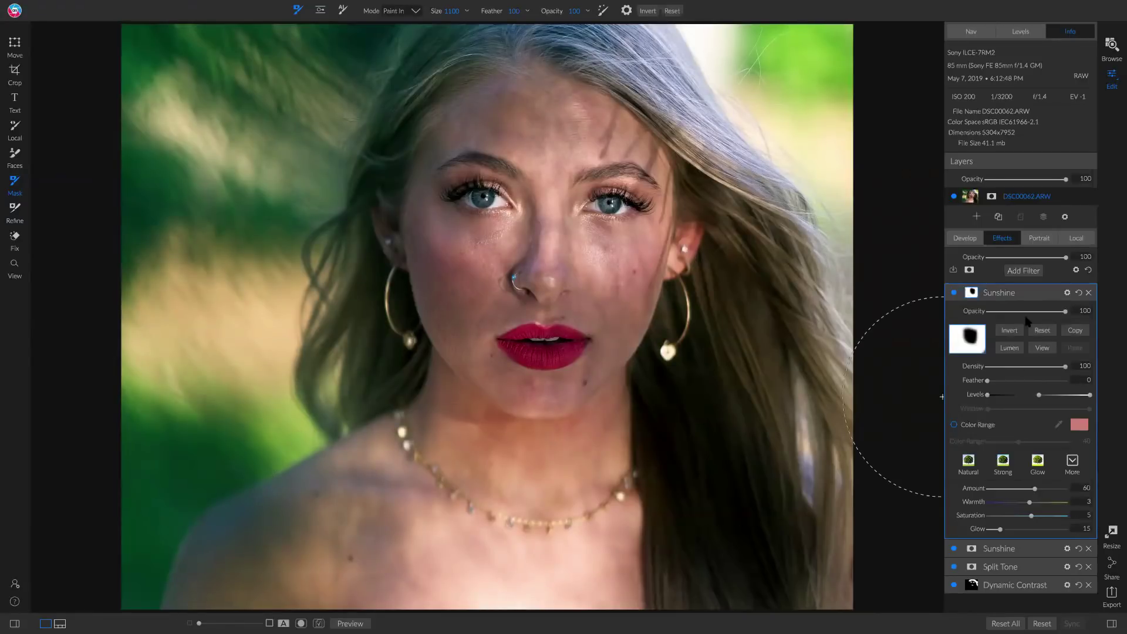
# - Add a Photo Filter with the Polarizer style and compare the image with and without it
pyautogui.click(1024, 271)
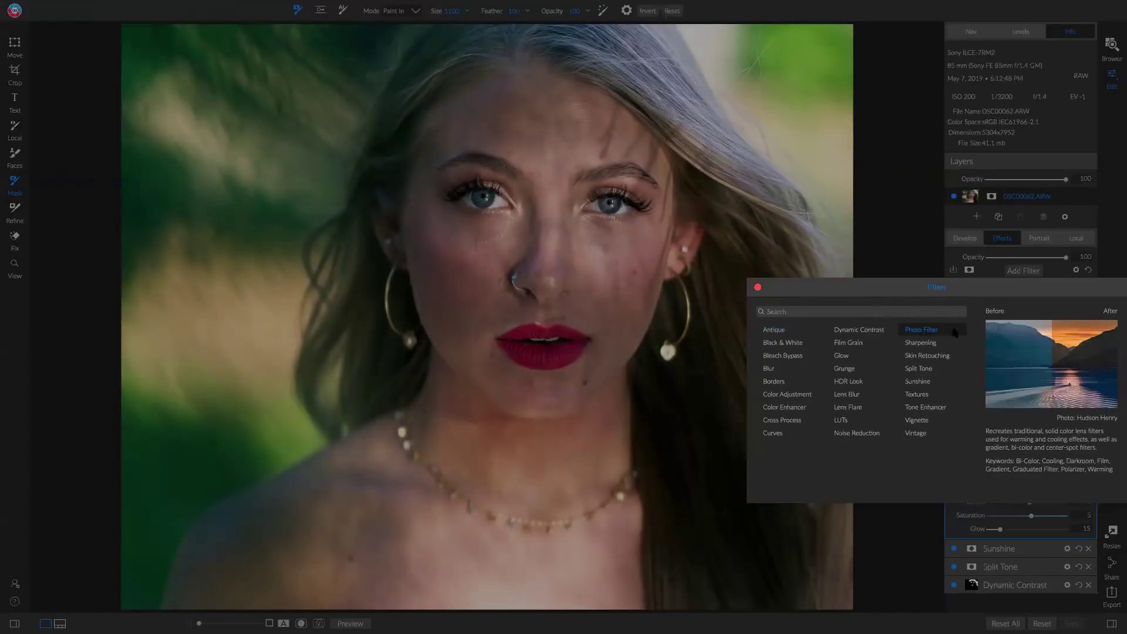
pyautogui.click(917, 331)
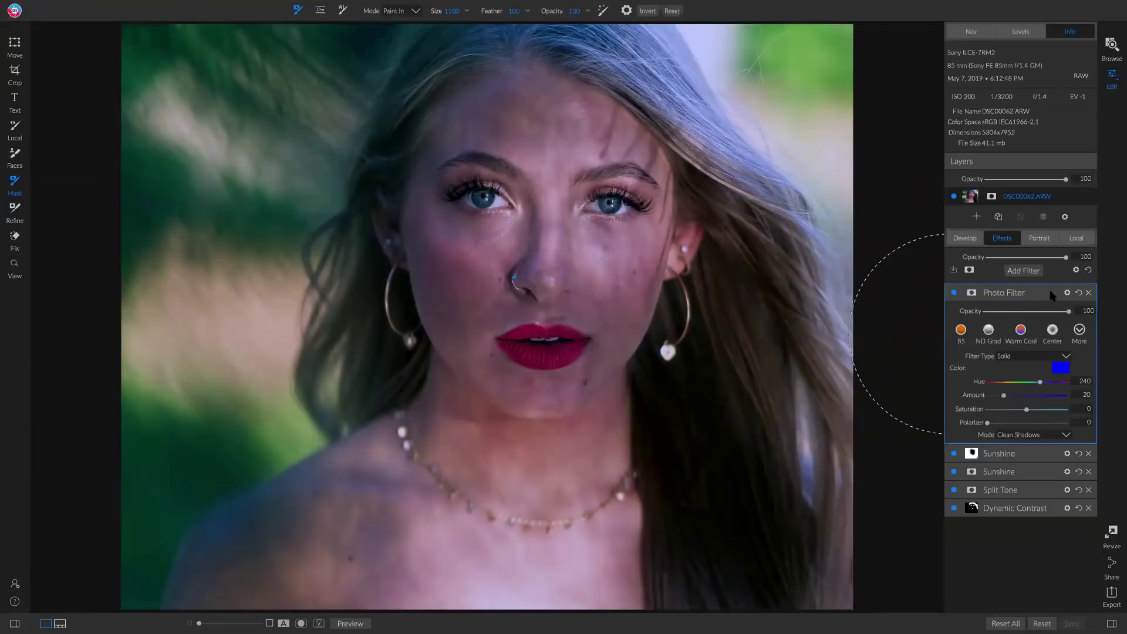
pyautogui.click(1080, 331)
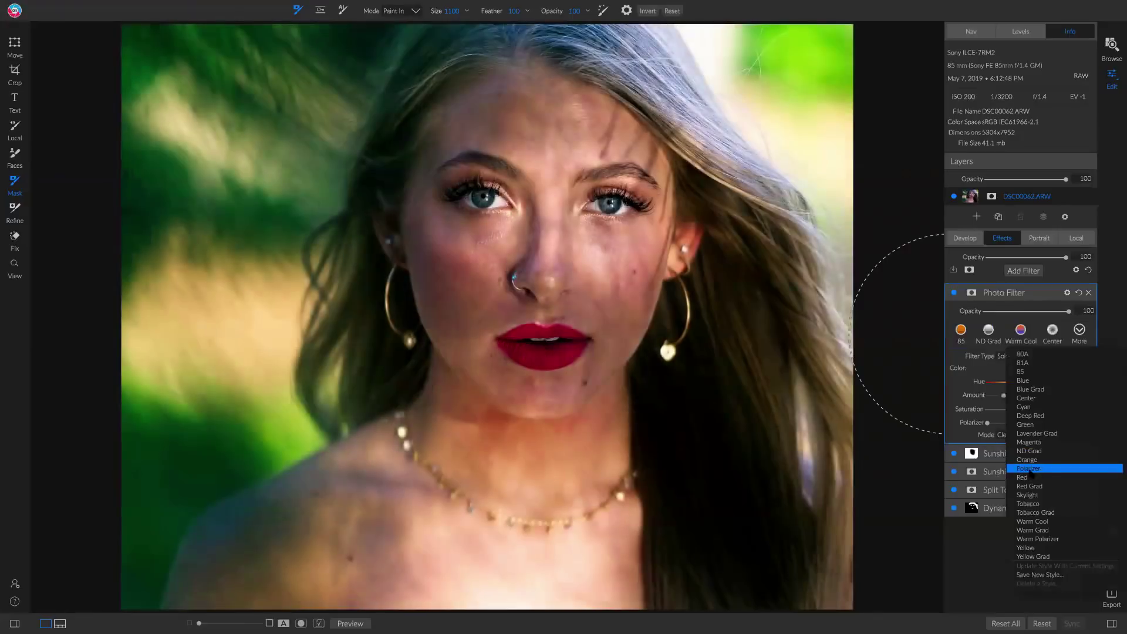
pyautogui.click(1034, 473)
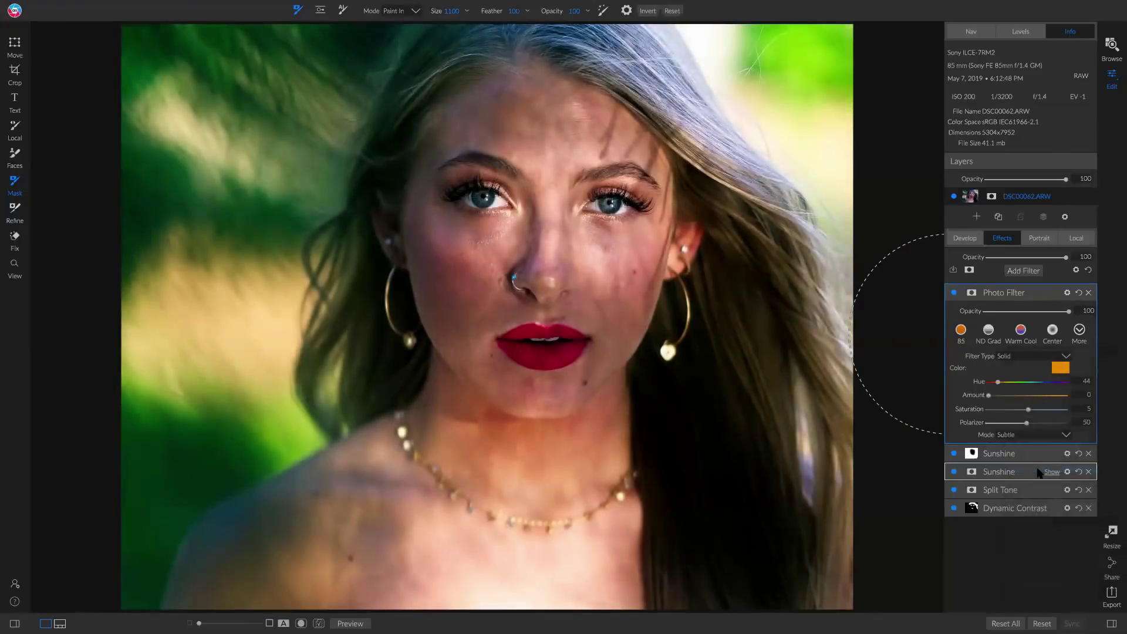
pyautogui.click(954, 293)
pyautogui.click(954, 293)
# - Change the Photo Filter color to a light blue with Hue 219 and set its Amount to 17
pyautogui.click(1060, 367)
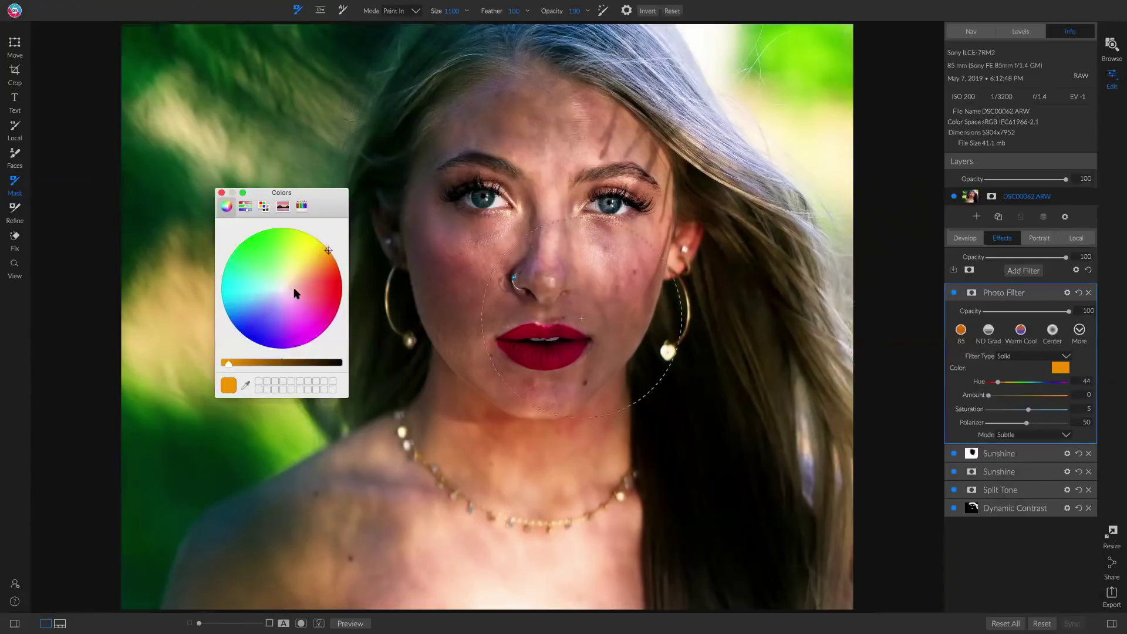
pyautogui.moveTo(269, 289); pyautogui.dragTo(214, 302)
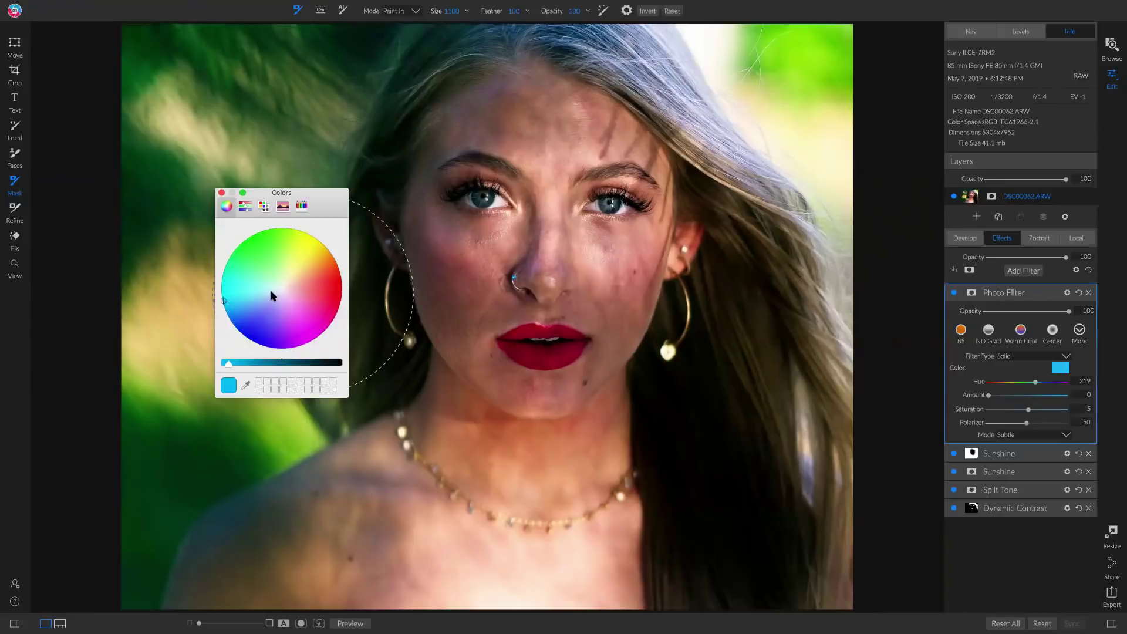
pyautogui.click(221, 194)
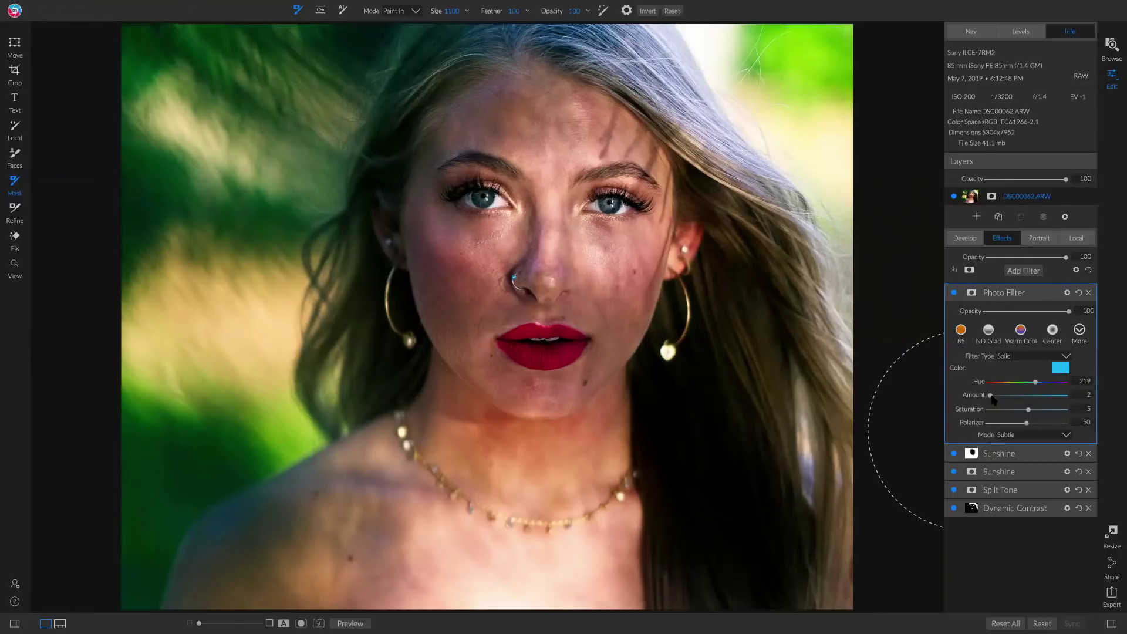
pyautogui.moveTo(989, 398)
pyautogui.mouseDown()
pyautogui.moveTo(1006, 398)
pyautogui.moveTo(999, 386)
pyautogui.mouseUp()
# - Compare the image with and without the blue Photo Filter
pyautogui.click(953, 293)
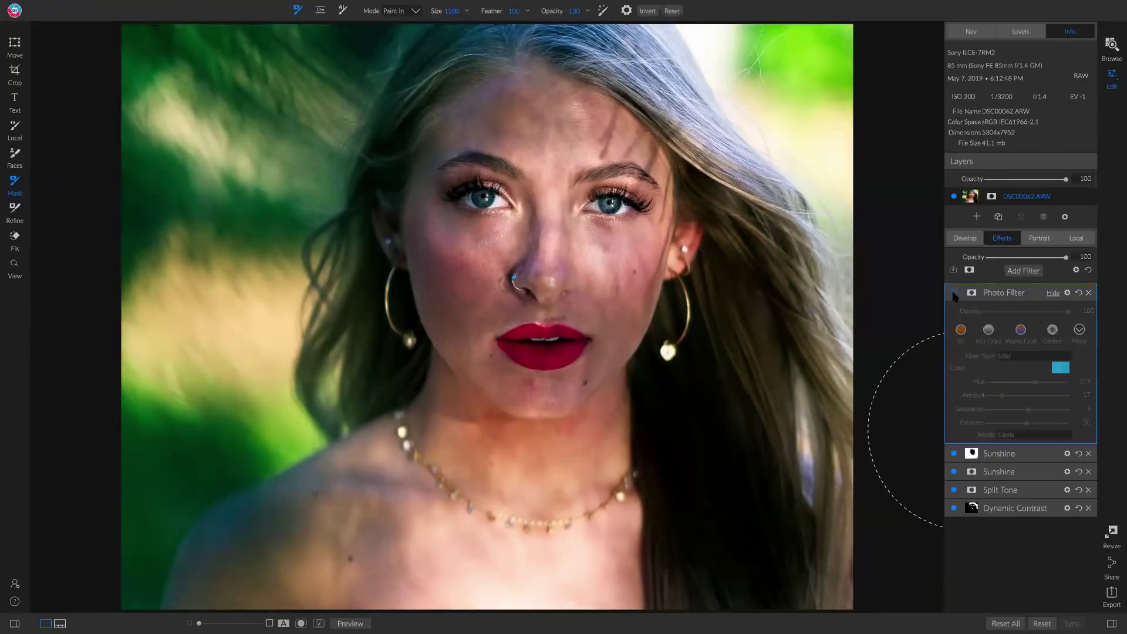
pyautogui.click(953, 294)
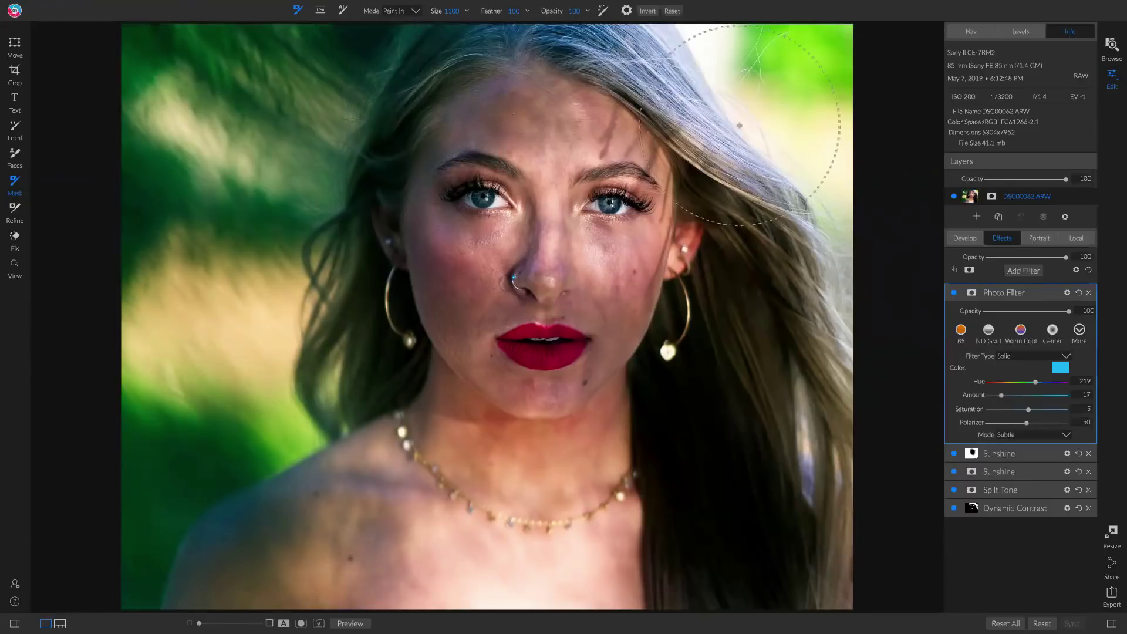
pyautogui.click(954, 293)
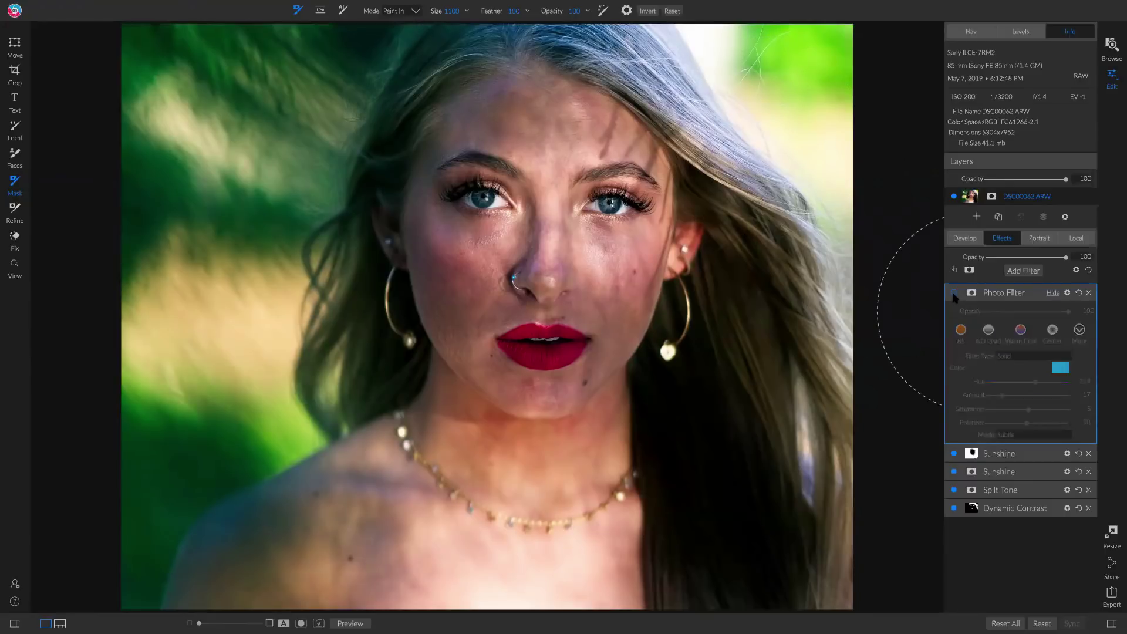
pyautogui.click(953, 292)
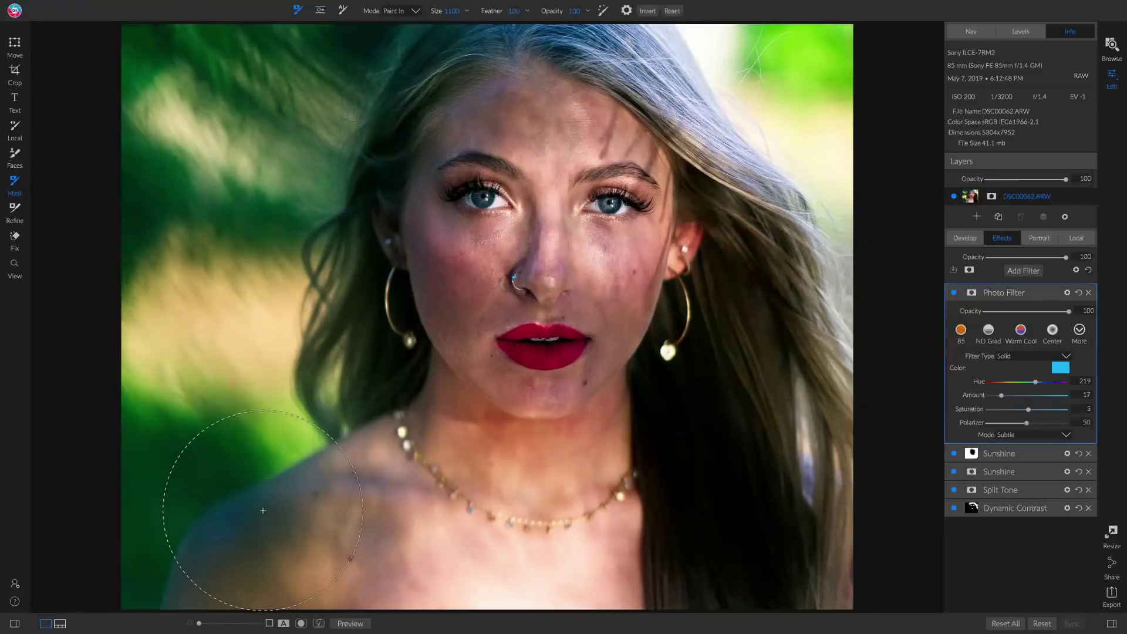
# - Switch the masking brush to Paint Out and remove the Photo Filter from the bare shoulder
pyautogui.press('x')
pyautogui.moveTo(165, 563); pyautogui.dragTo(262, 463)
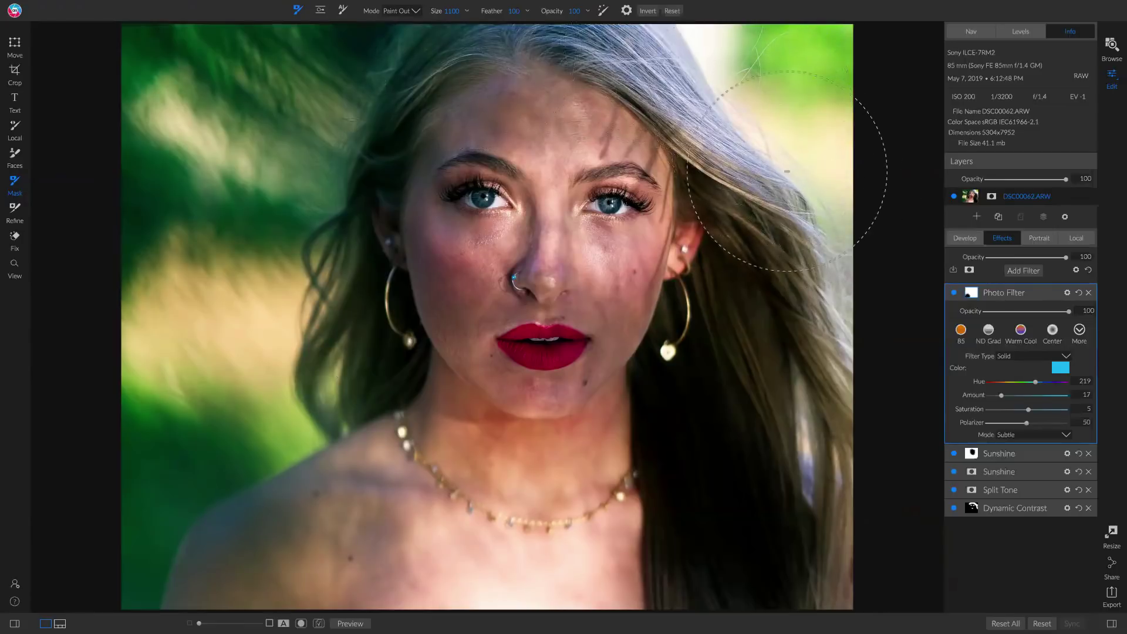
# - Inspect the face at 100% zoom, comparing it with and without the Photo Filter, and return to the fitted view
pyautogui.press('space')
pyautogui.click(578, 214)
pyautogui.moveTo(573, 211); pyautogui.dragTo(490, 243)
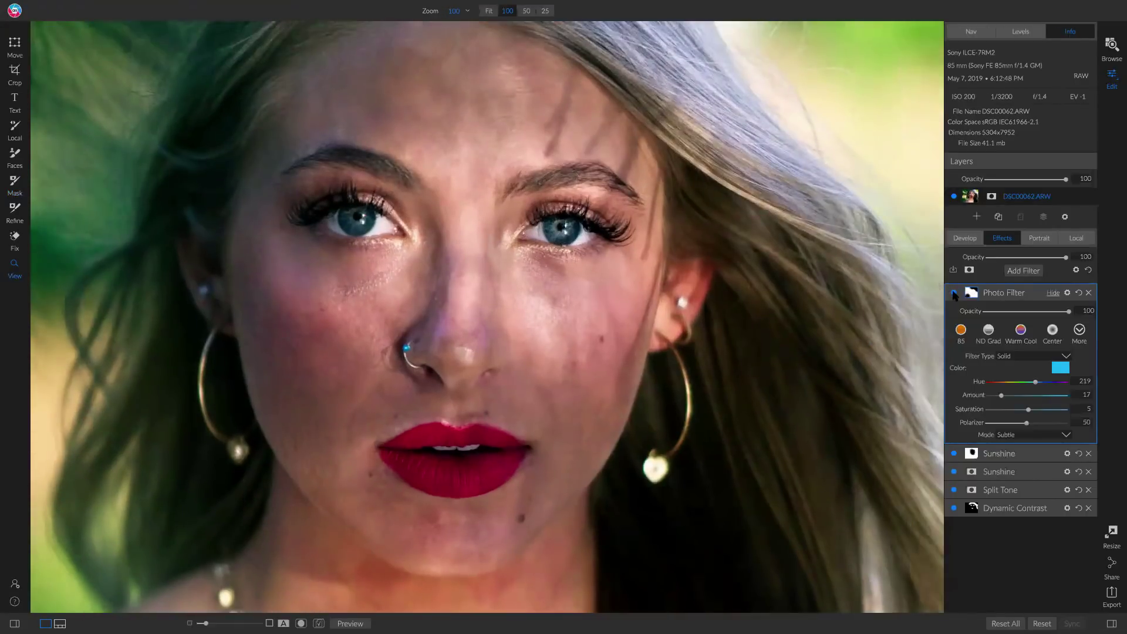
pyautogui.click(953, 293)
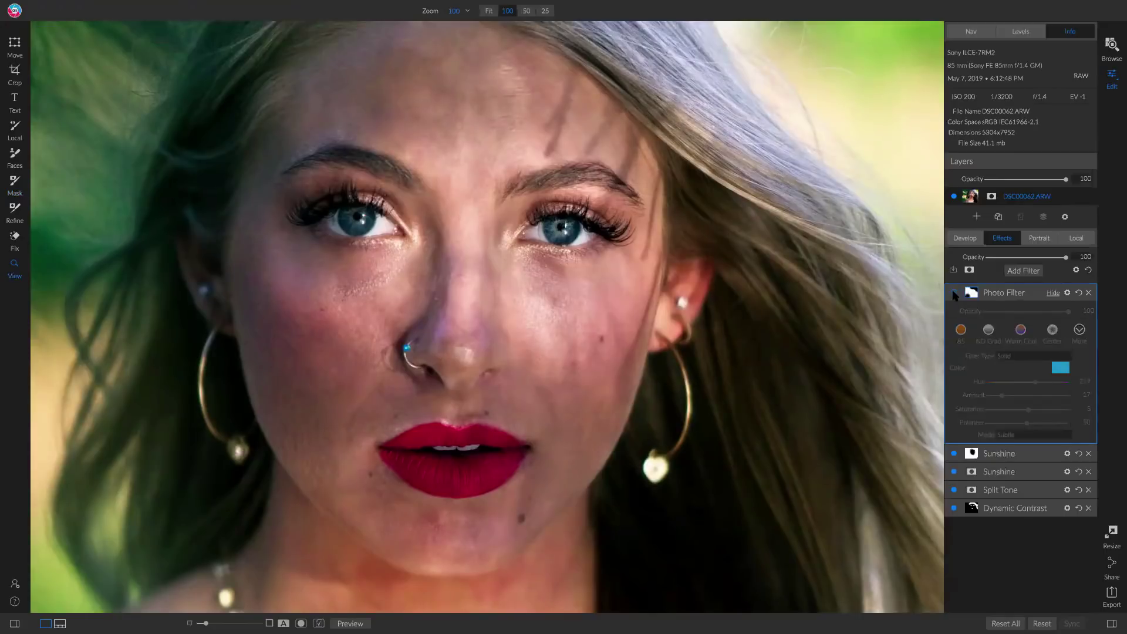
pyautogui.click(954, 293)
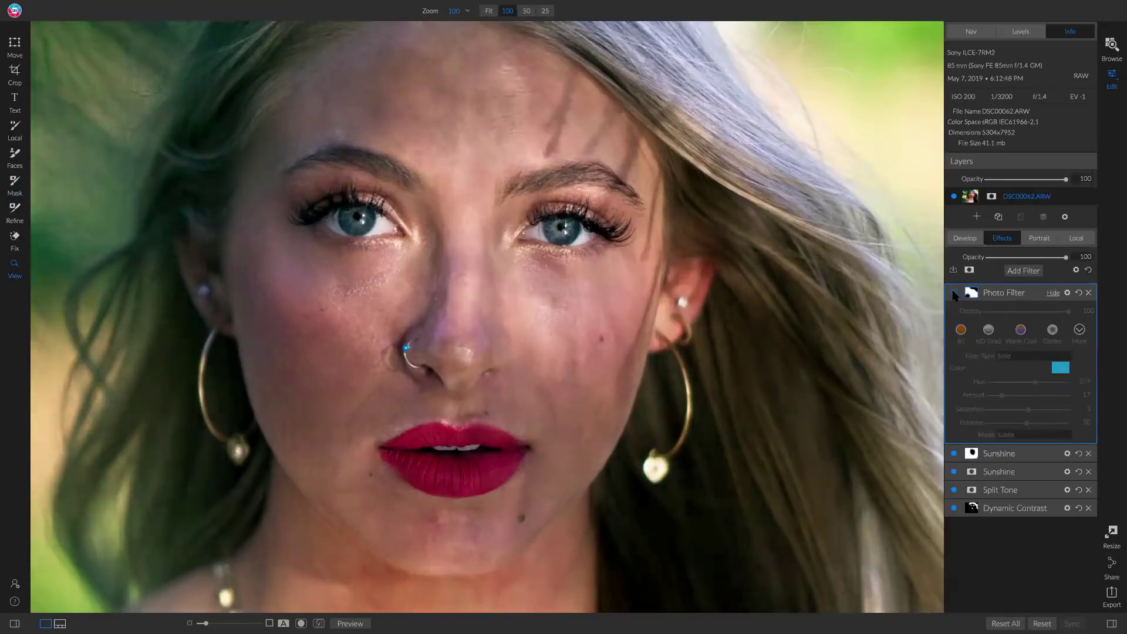
pyautogui.click(953, 293)
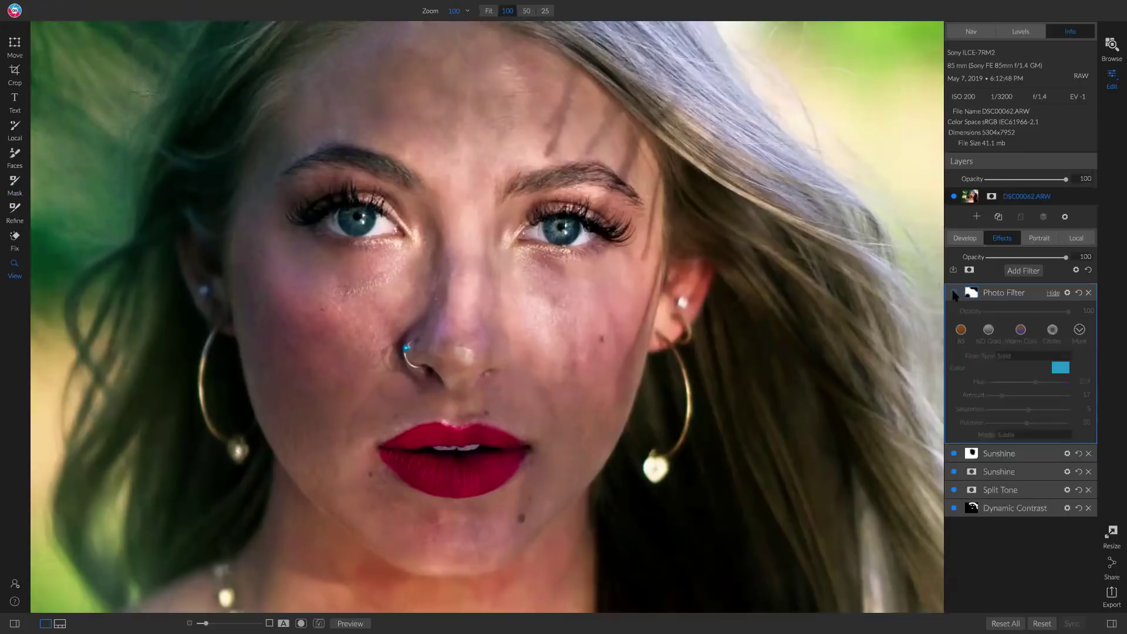
pyautogui.click(953, 293)
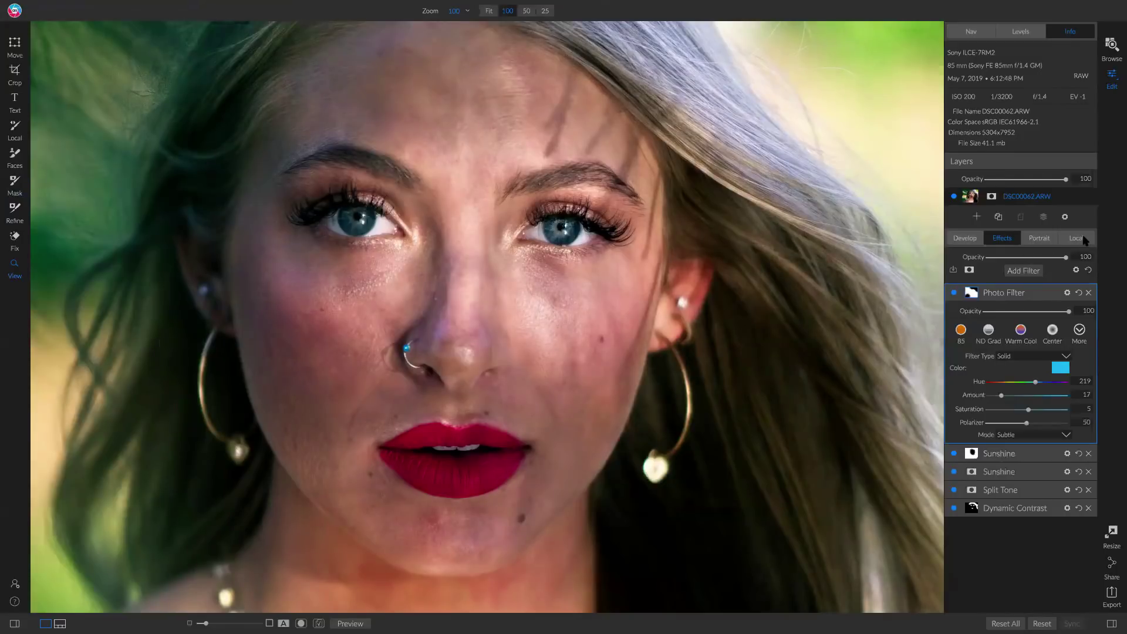
pyautogui.click(394, 253)
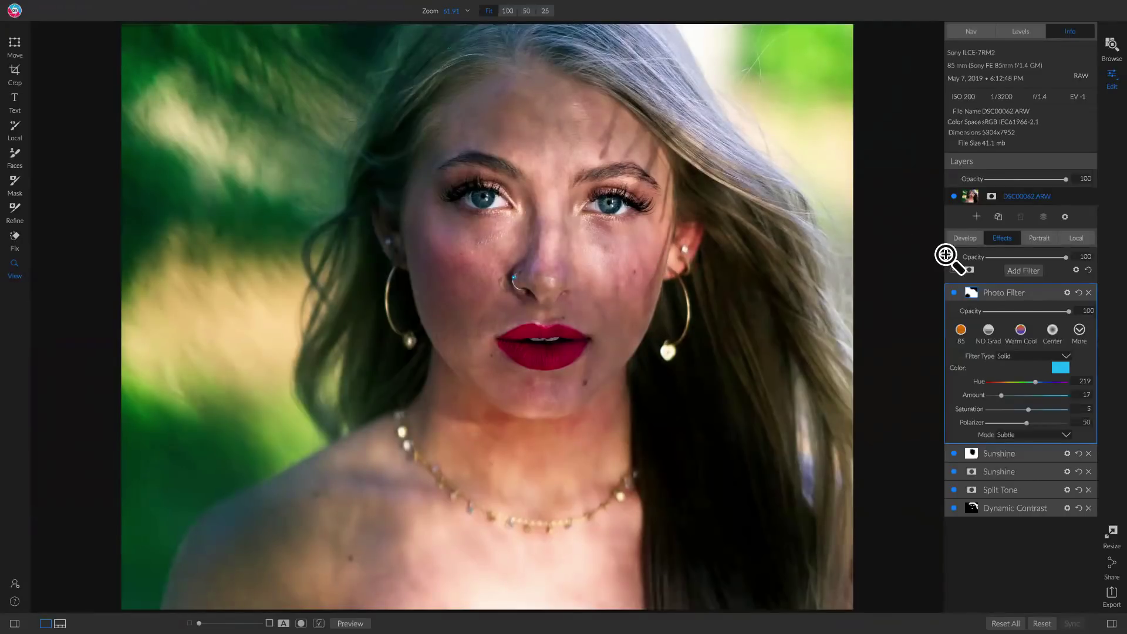
# - Add a Lens Flare filter of type SunSpot with Fade at 0 and Rays at 39
pyautogui.click(1027, 272)
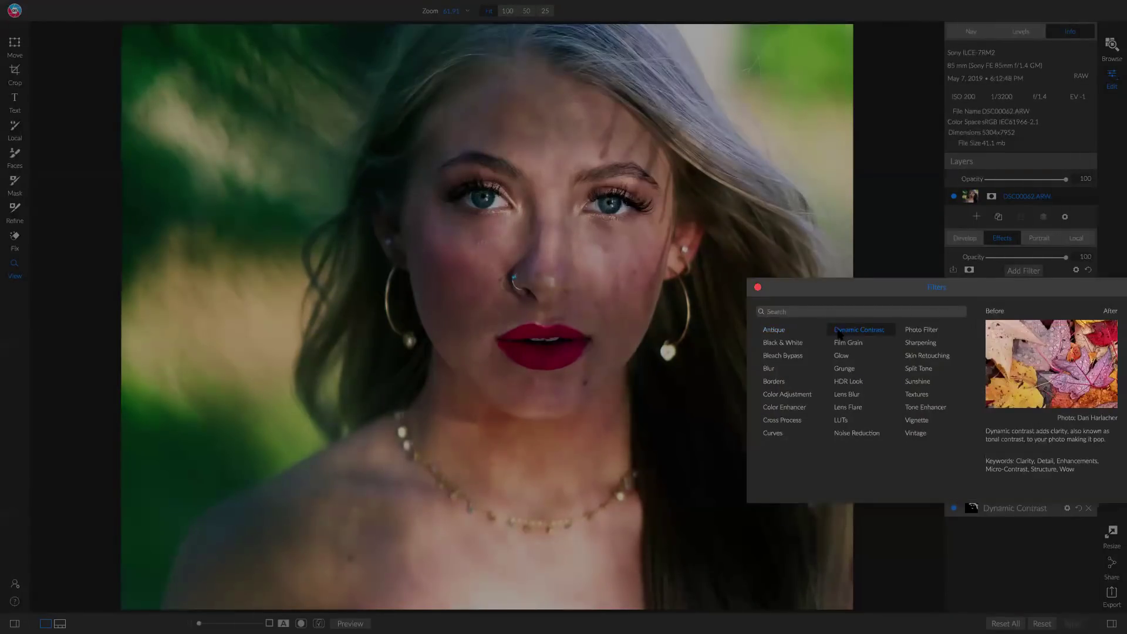
pyautogui.click(855, 409)
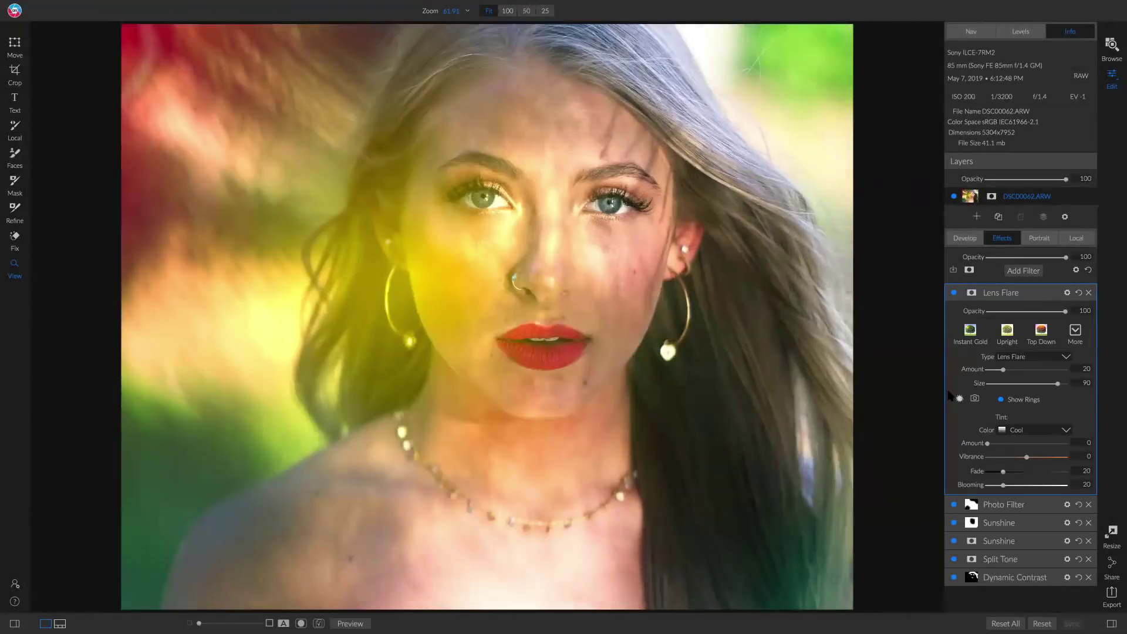
pyautogui.click(1015, 358)
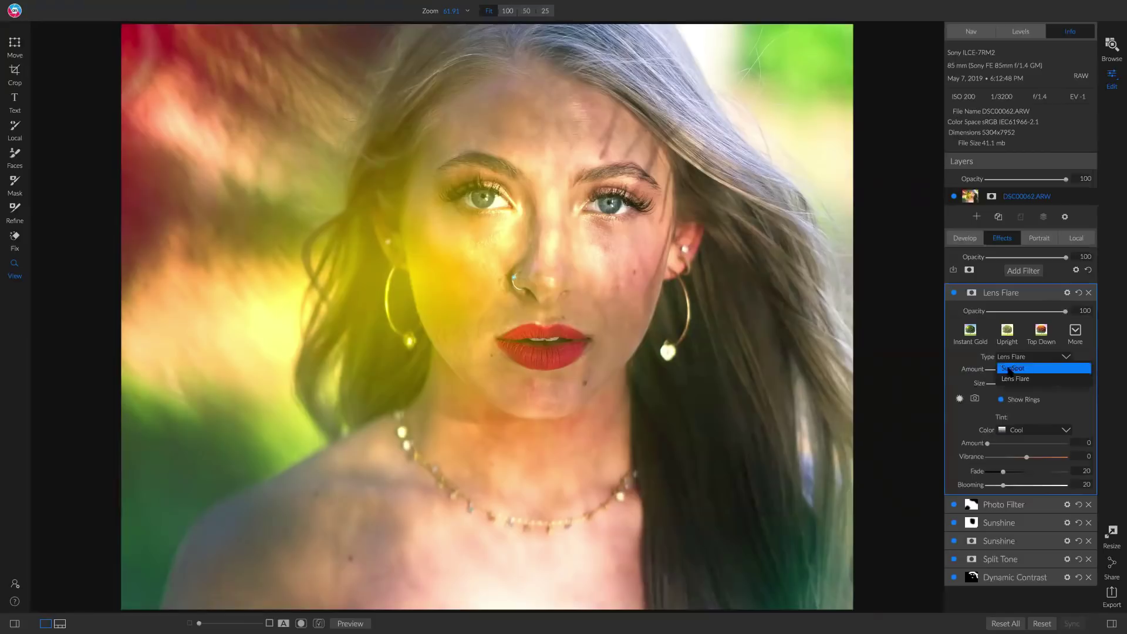
pyautogui.click(1015, 368)
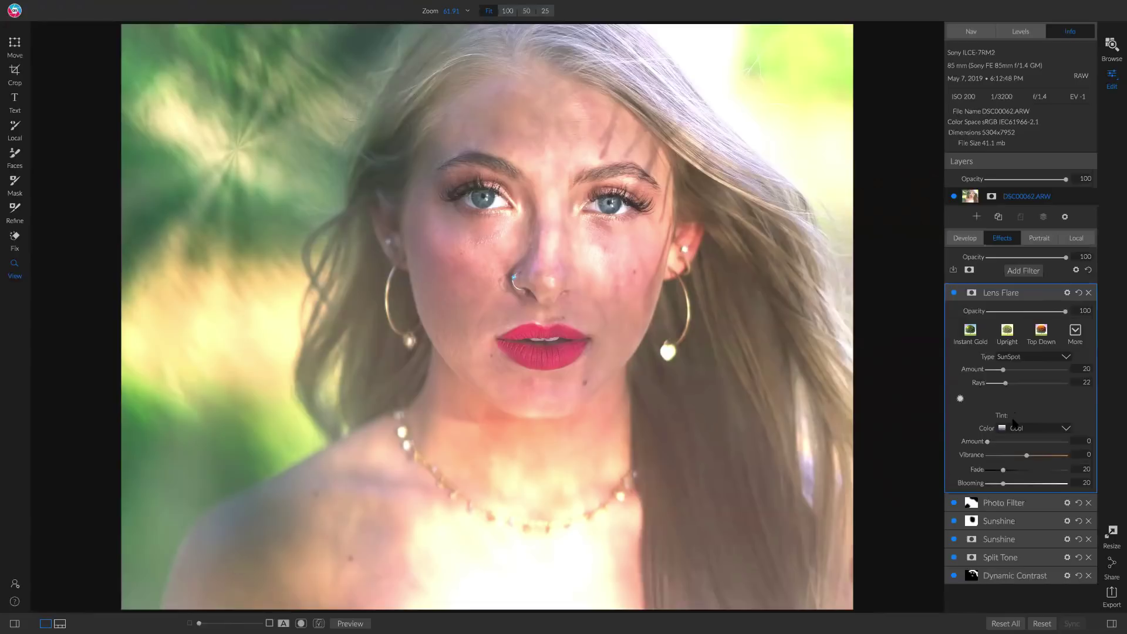
pyautogui.moveTo(1003, 472); pyautogui.dragTo(960, 473)
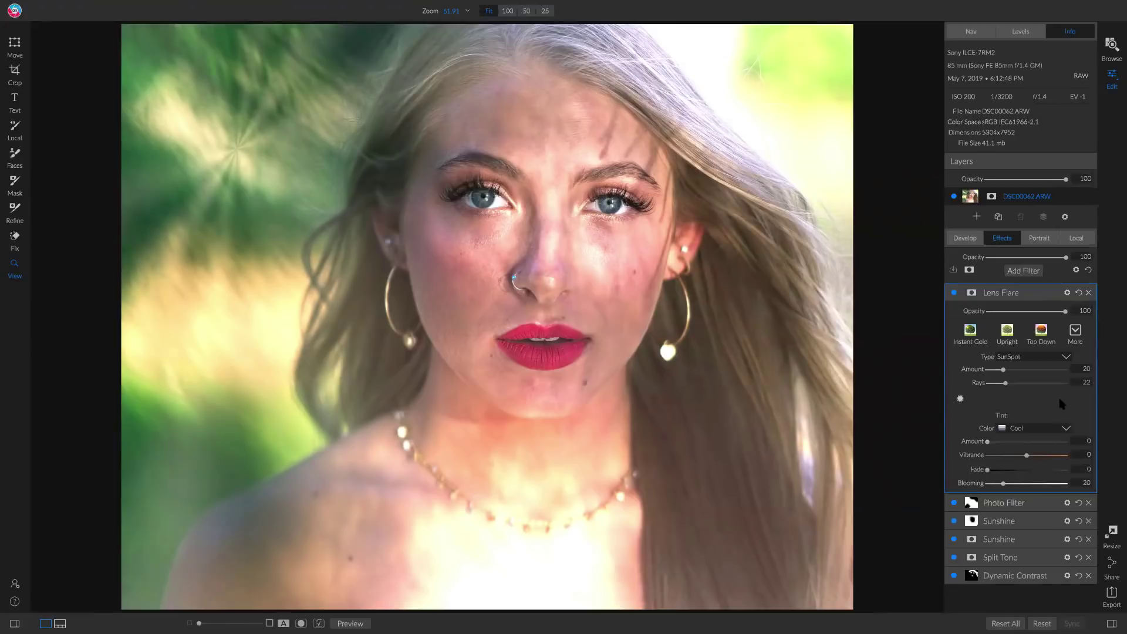
pyautogui.moveTo(1005, 382); pyautogui.dragTo(1018, 384)
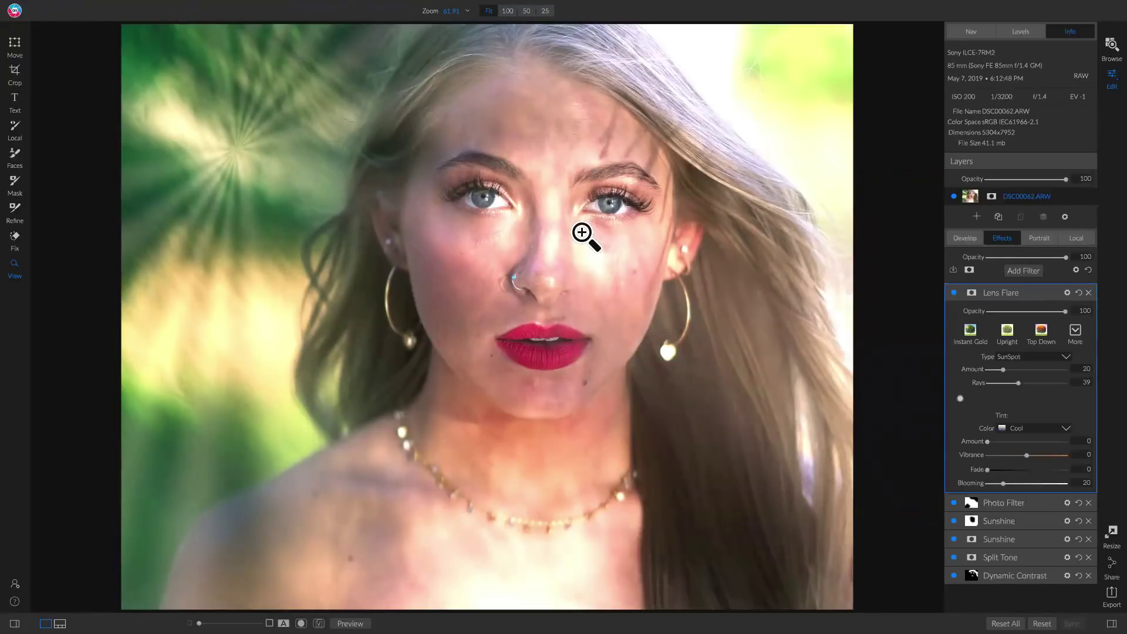
# - Move the sun spot's center just beyond the photo's upper-left corner and set its Amount to 4
pyautogui.click(961, 400)
pyautogui.moveTo(223, 148); pyautogui.dragTo(94, 24)
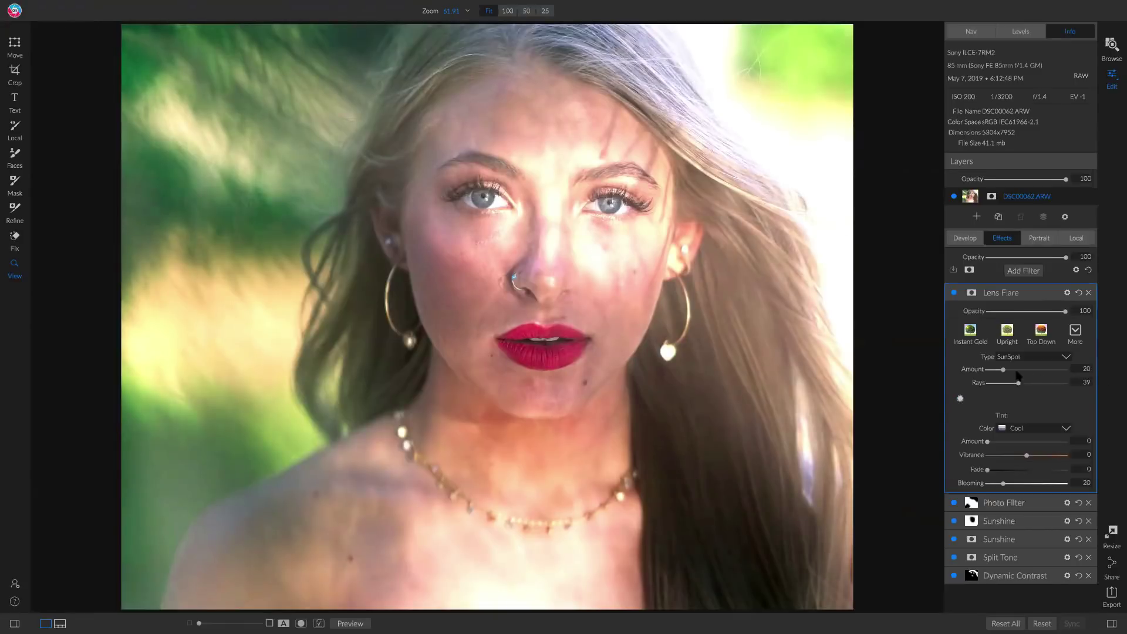
pyautogui.moveTo(1003, 370); pyautogui.dragTo(991, 374)
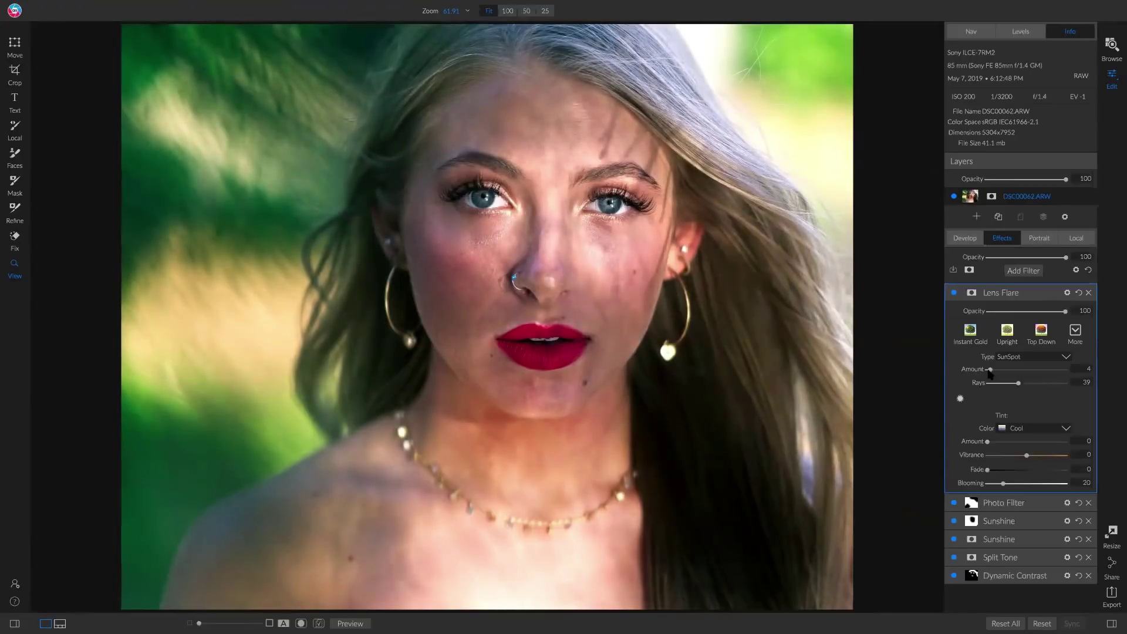
# - Compare the image with and without the Lens Flare filter
pyautogui.click(954, 293)
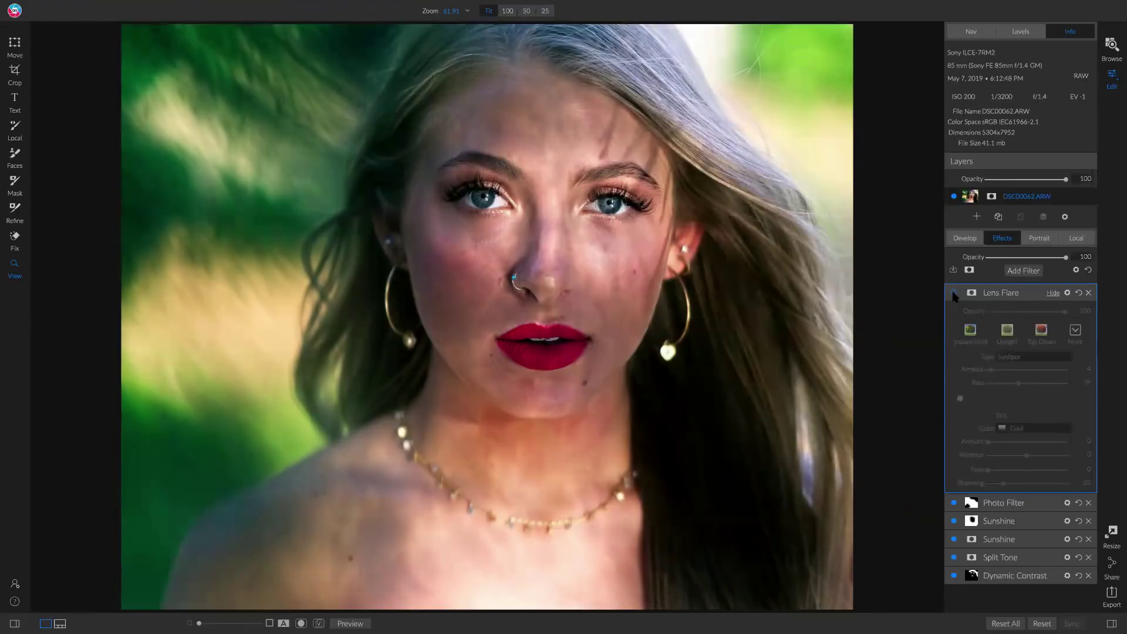
pyautogui.click(954, 293)
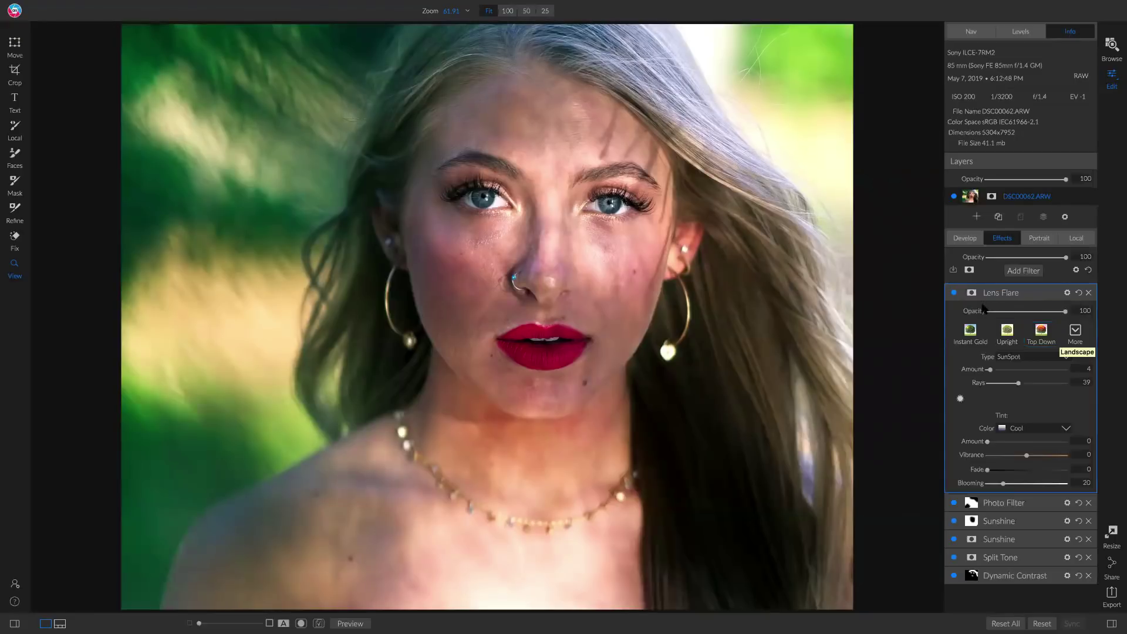
pyautogui.click(954, 293)
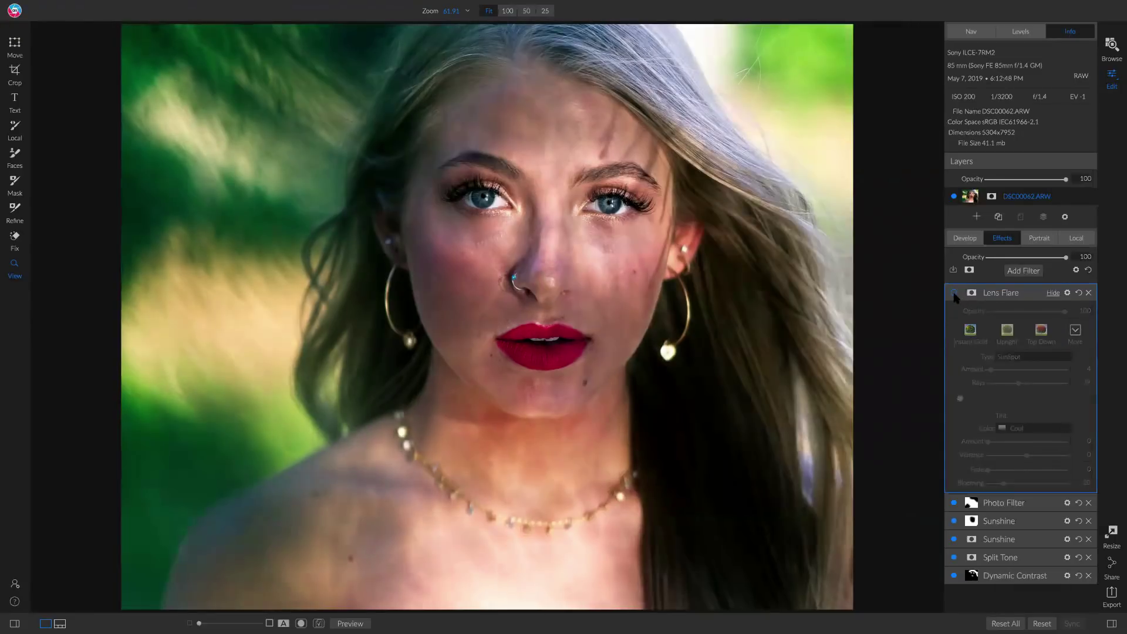
pyautogui.click(953, 292)
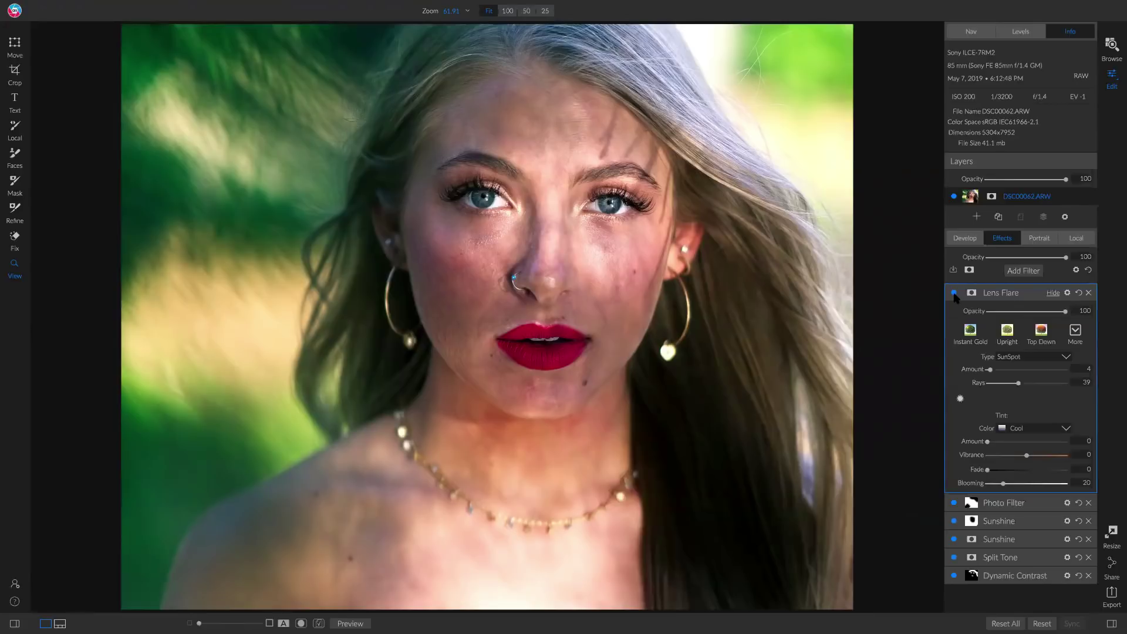
# - Use a local Lighten adjustment with a size 700 brush to brighten the sunlit area around the eyes and nose
pyautogui.click(1079, 238)
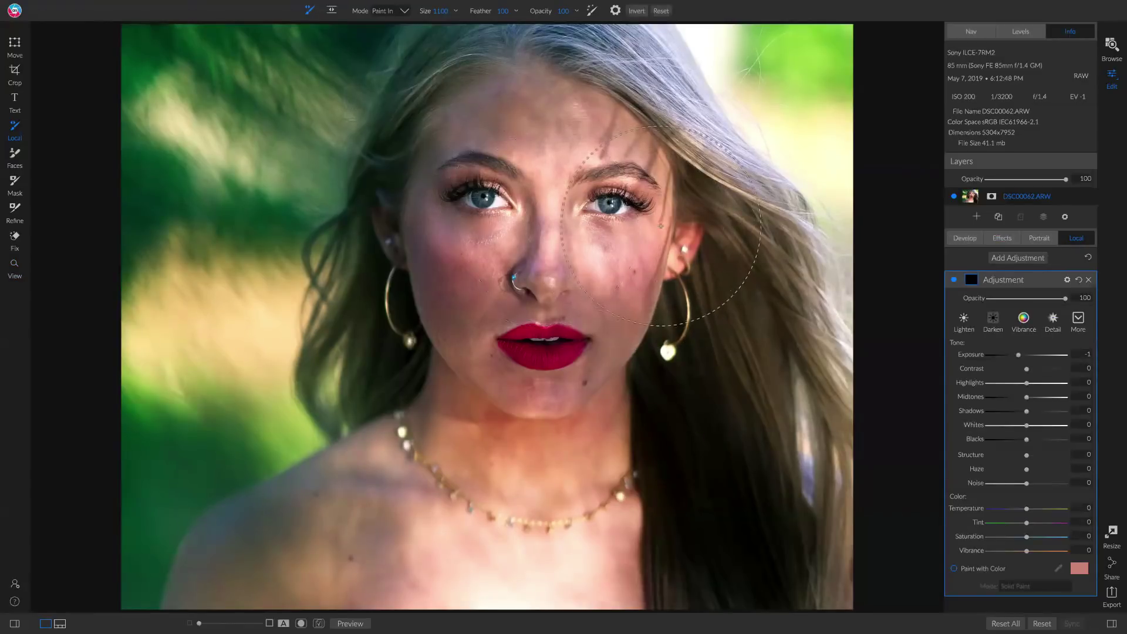
pyautogui.click(963, 320)
pyautogui.press('[')
pyautogui.press('[')
pyautogui.press('[')
pyautogui.moveTo(540, 210)
pyautogui.mouseDown()
pyautogui.moveTo(608, 197)
pyautogui.moveTo(627, 243)
pyautogui.moveTo(510, 215)
pyautogui.moveTo(550, 218)
pyautogui.moveTo(619, 186)
pyautogui.moveTo(634, 198)
pyautogui.moveTo(629, 230)
pyautogui.moveTo(556, 233)
pyautogui.mouseUp()
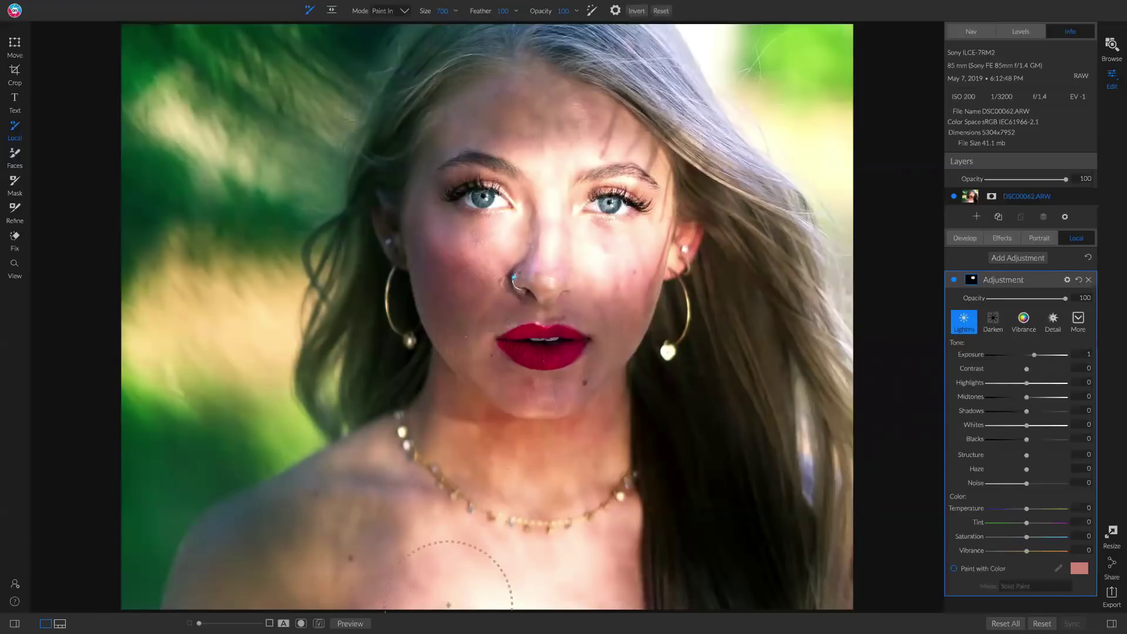
# - Reduce the brush size to 250 and lighten the sunlit patches on the bare shoulder and upper chest
pyautogui.press('[')
pyautogui.press('[')
pyautogui.press('[')
pyautogui.press('[')
pyautogui.click(381, 446)
pyautogui.press(']')
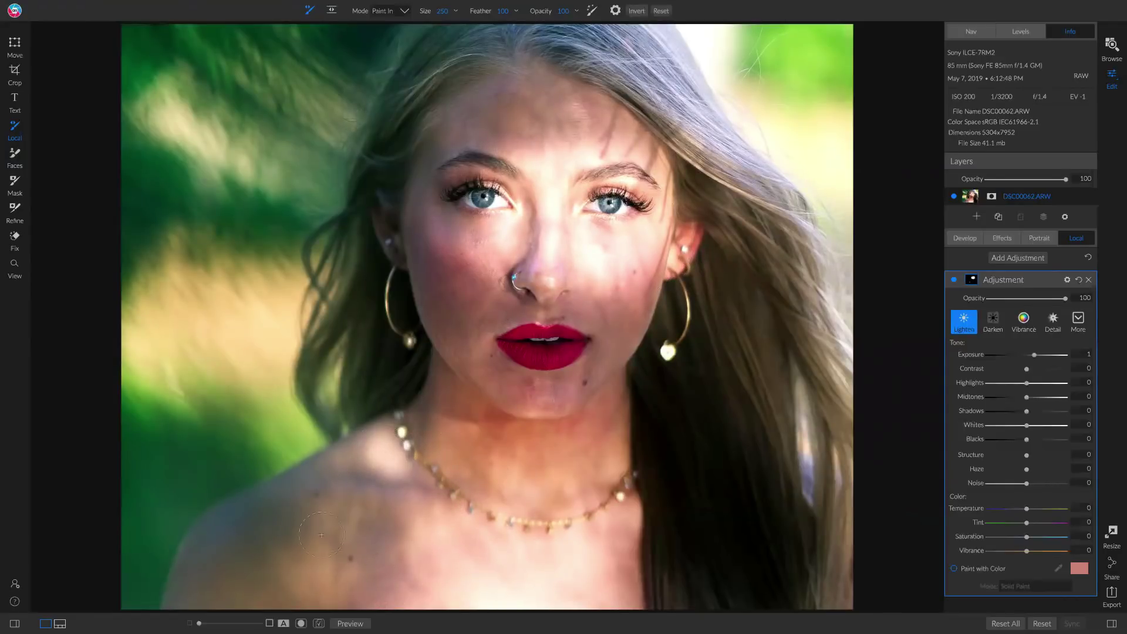
pyautogui.moveTo(313, 546); pyautogui.dragTo(320, 587)
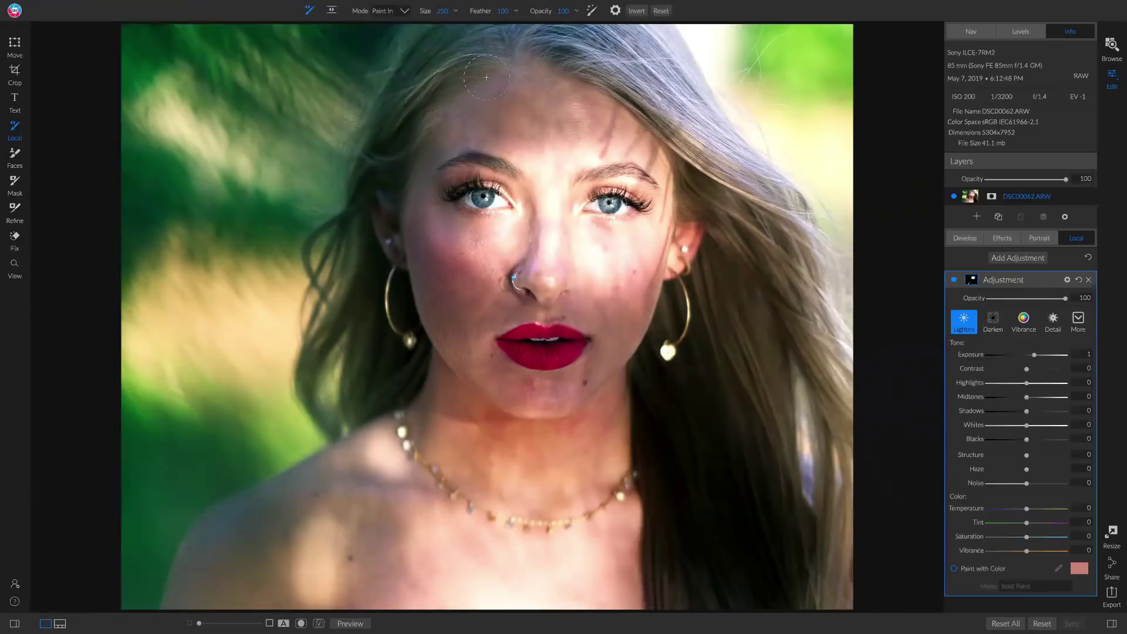
# - Lighten the hair highlights along the crown and the long right side, plus the skin beside the mouth and on the chin
pyautogui.moveTo(486, 76)
pyautogui.mouseDown()
pyautogui.moveTo(406, 111)
pyautogui.moveTo(397, 132)
pyautogui.moveTo(411, 88)
pyautogui.mouseUp()
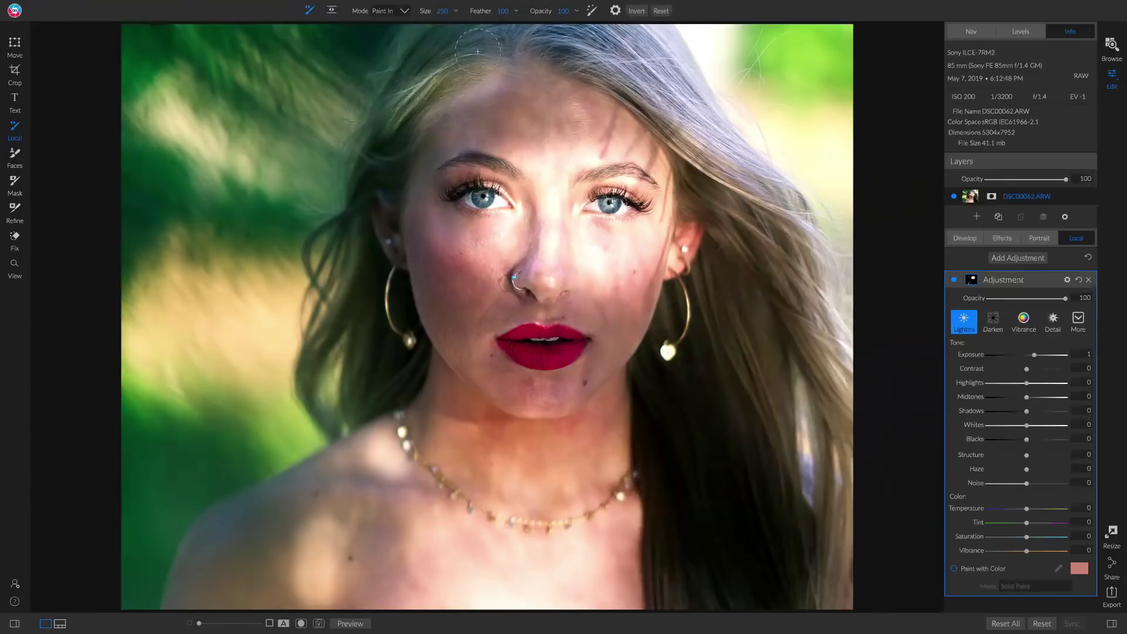
pyautogui.moveTo(593, 49)
pyautogui.mouseDown()
pyautogui.moveTo(675, 118)
pyautogui.moveTo(719, 126)
pyautogui.moveTo(787, 171)
pyautogui.moveTo(702, 121)
pyautogui.moveTo(675, 44)
pyautogui.moveTo(713, 113)
pyautogui.mouseUp()
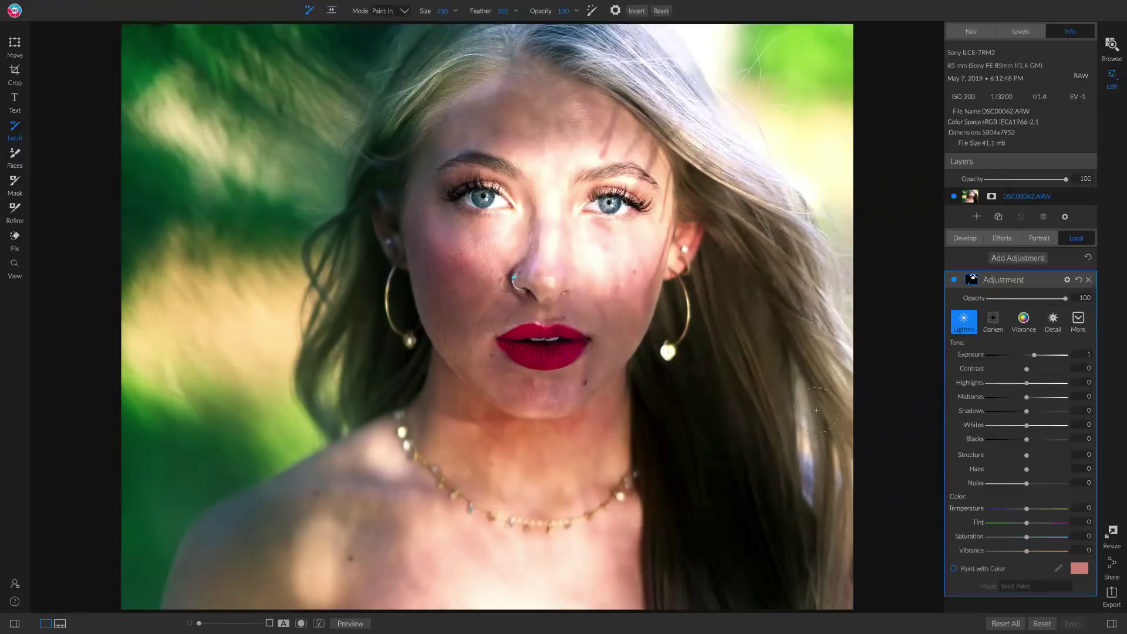
pyautogui.moveTo(813, 586)
pyautogui.mouseDown()
pyautogui.moveTo(824, 354)
pyautogui.moveTo(785, 243)
pyautogui.moveTo(721, 175)
pyautogui.mouseUp()
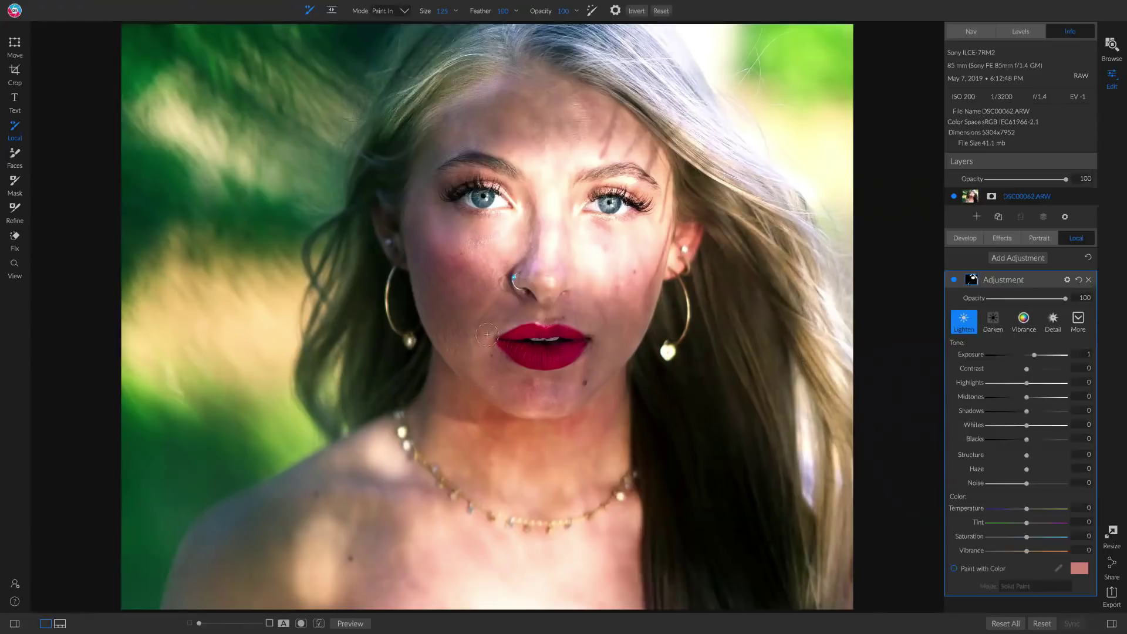
pyautogui.moveTo(486, 335)
pyautogui.mouseDown()
pyautogui.moveTo(482, 385)
pyautogui.moveTo(513, 397)
pyautogui.moveTo(464, 358)
pyautogui.mouseUp()
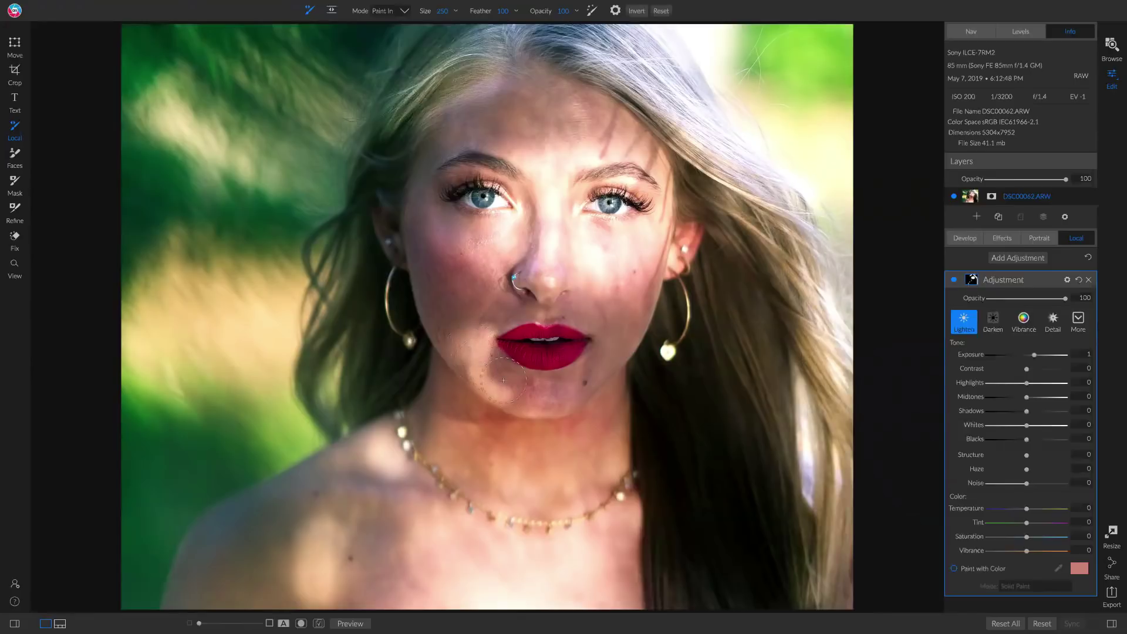
pyautogui.moveTo(477, 361); pyautogui.dragTo(516, 393)
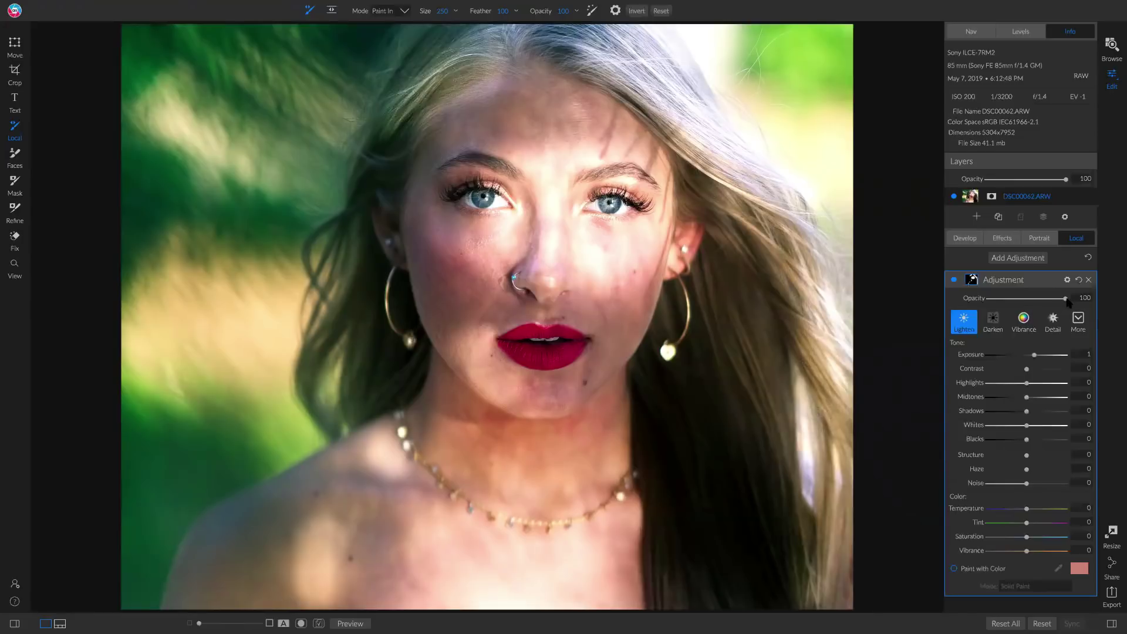
# - Lower the Lighten adjustment's opacity to 27, comparing the image with and without the adjustment
pyautogui.moveTo(1067, 300); pyautogui.dragTo(946, 308)
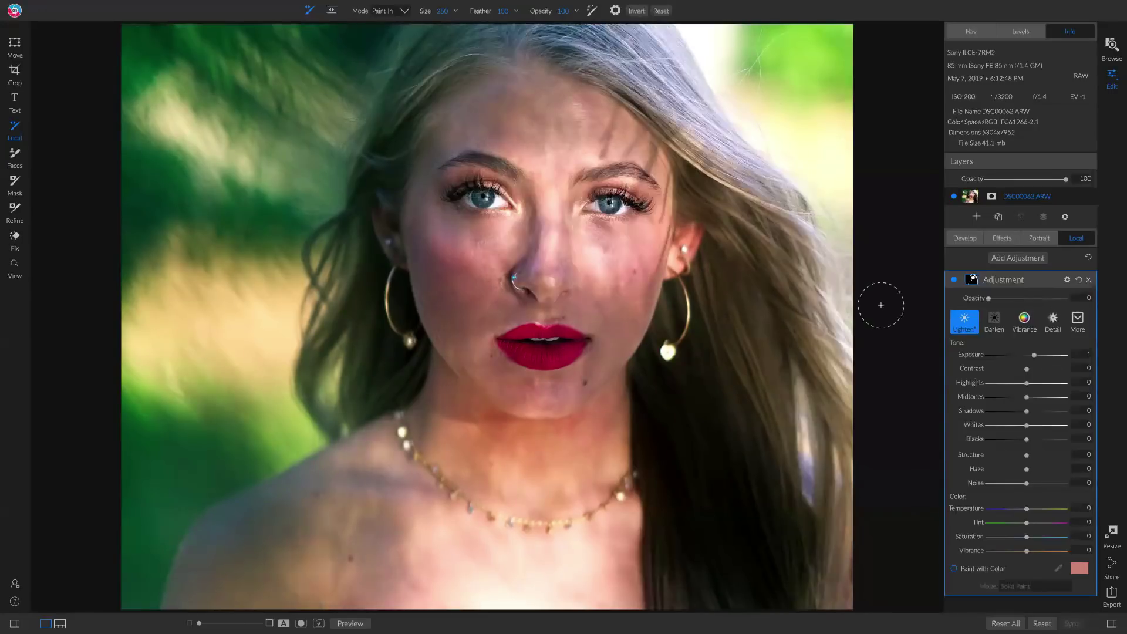
pyautogui.moveTo(988, 299); pyautogui.dragTo(1005, 301)
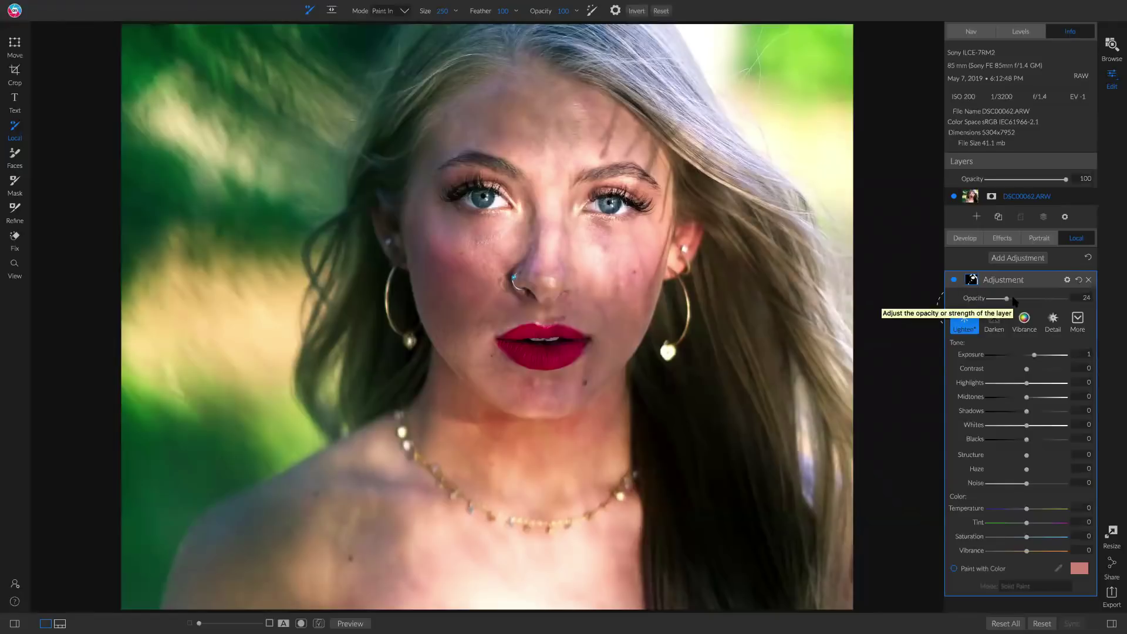
pyautogui.click(1012, 301)
pyautogui.moveTo(1013, 301); pyautogui.dragTo(1013, 302)
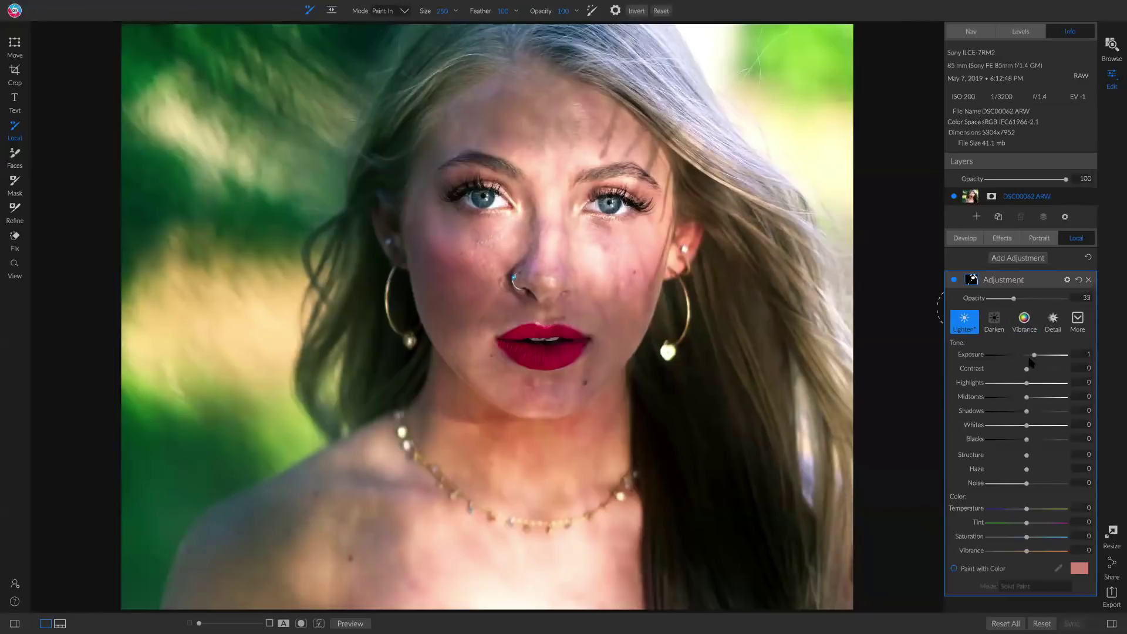
pyautogui.click(953, 280)
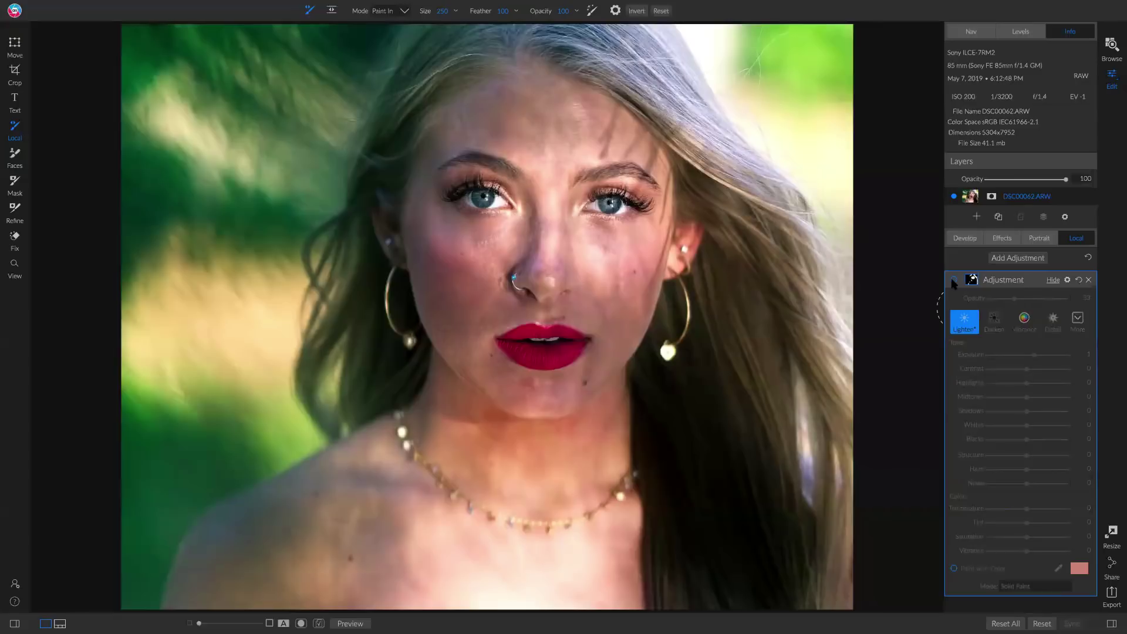
pyautogui.click(953, 280)
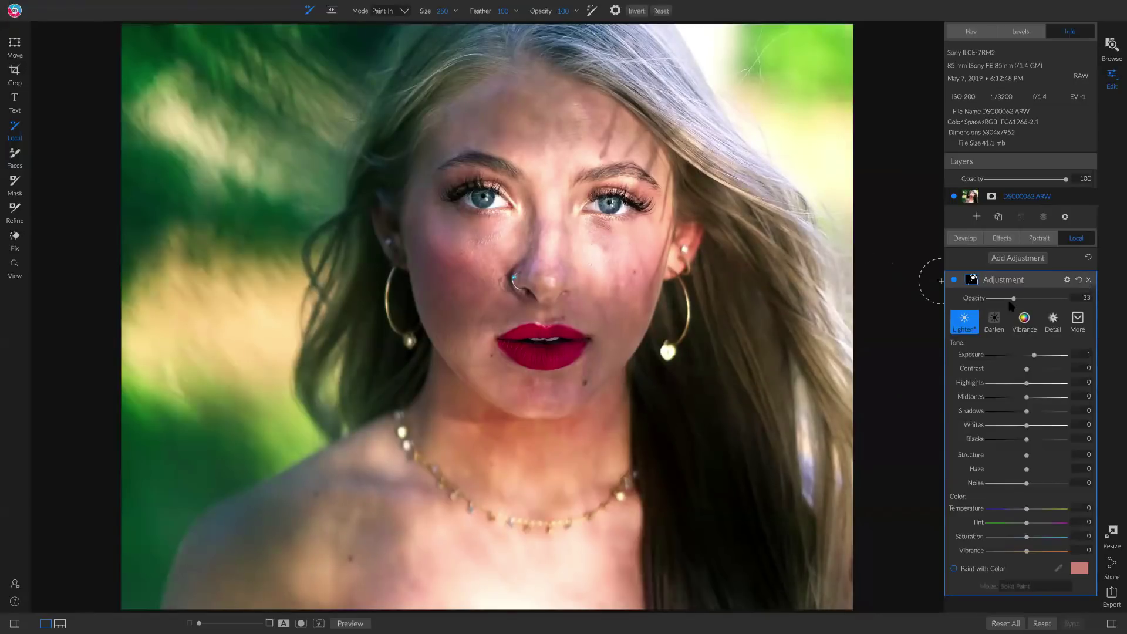
pyautogui.moveTo(1013, 299); pyautogui.dragTo(1010, 300)
# - Add a second local adjustment with Exposure -1 and give it an inverted copy of the Lighten adjustment's mask
pyautogui.click(970, 281)
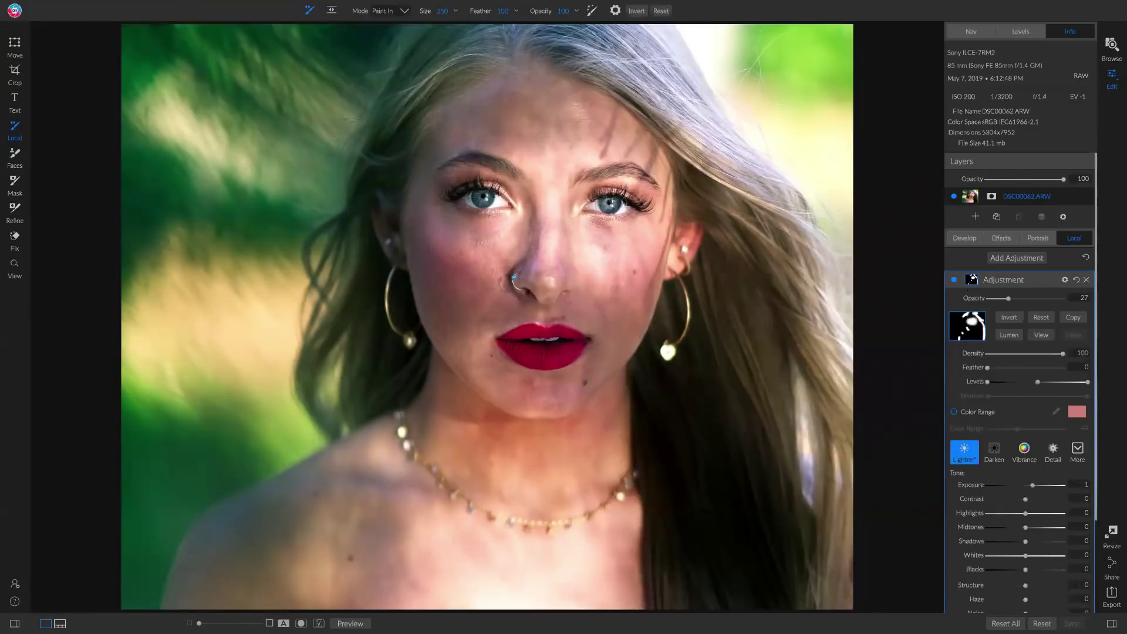
pyautogui.click(1073, 318)
pyautogui.click(1024, 259)
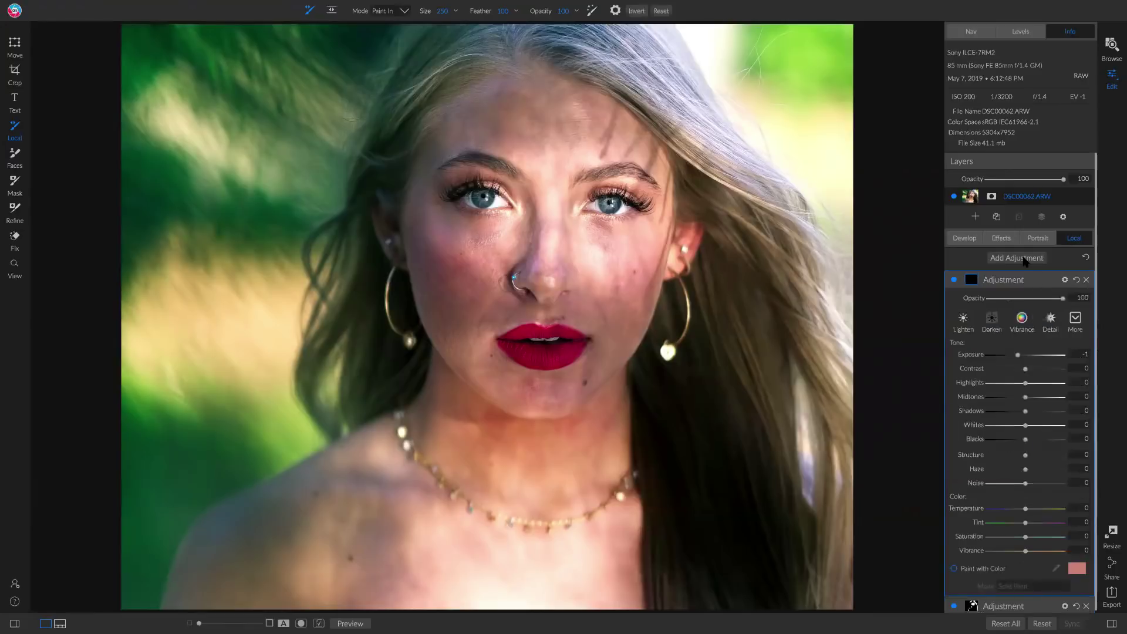
pyautogui.click(993, 283)
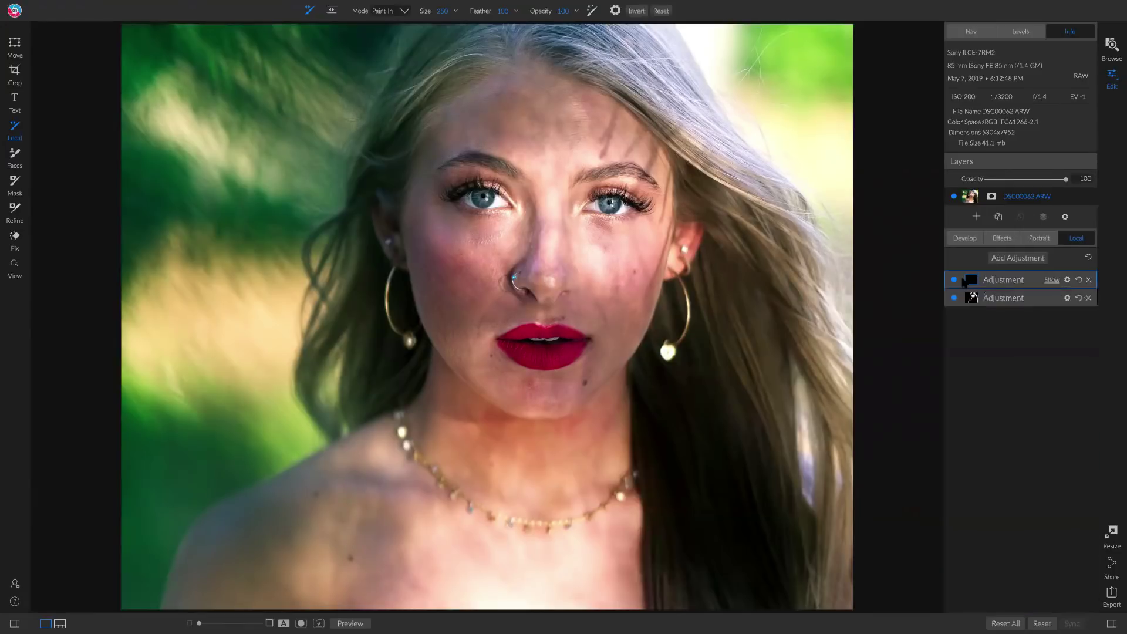
pyautogui.click(981, 283)
pyautogui.click(971, 280)
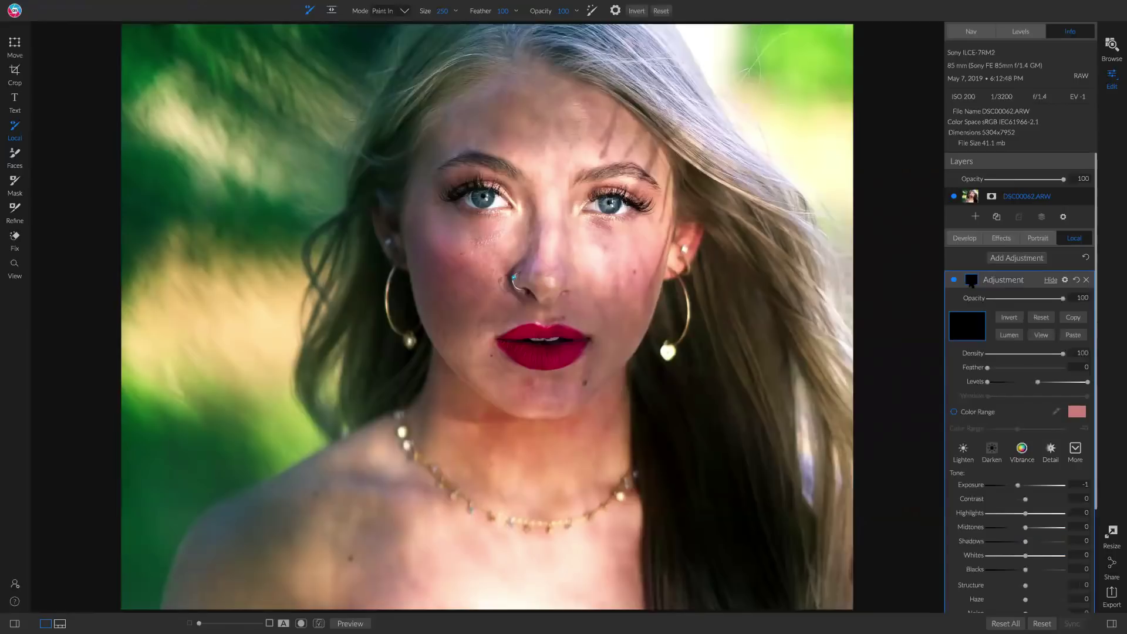
pyautogui.click(1072, 335)
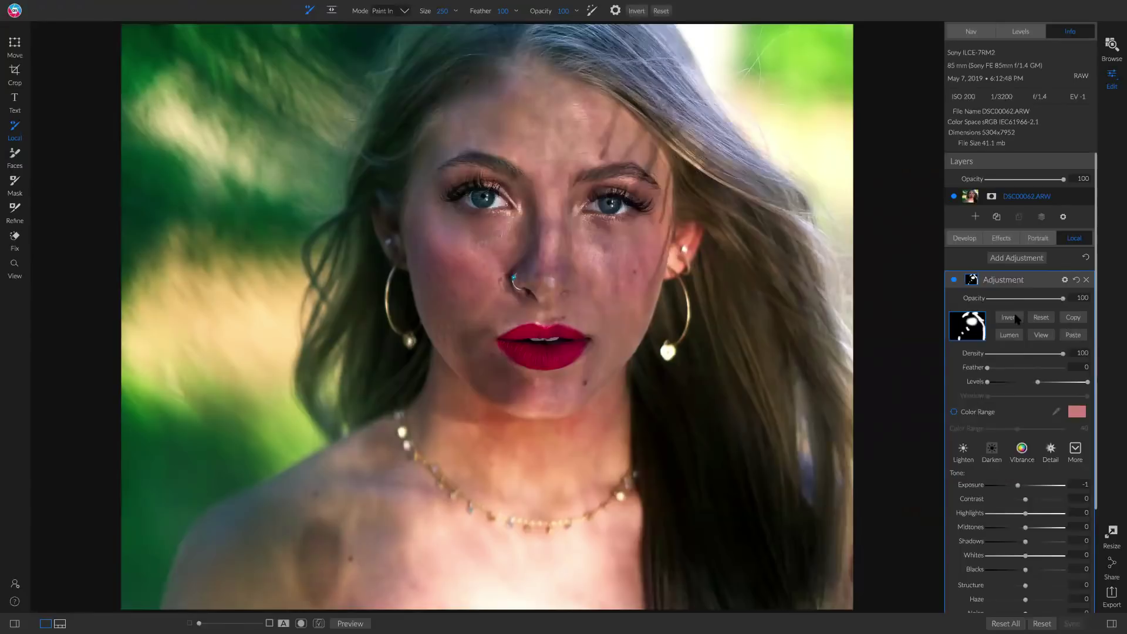
pyautogui.click(1017, 319)
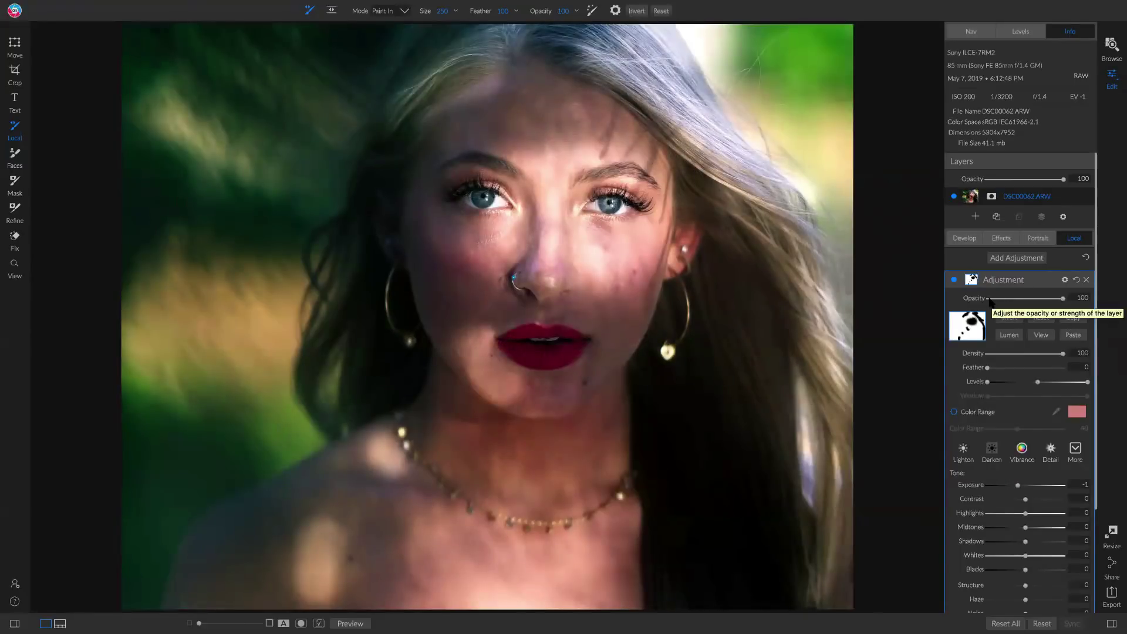
# - Lower the Exposure -1 adjustment's opacity to 23 and compare the portrait with and without it
pyautogui.click(989, 299)
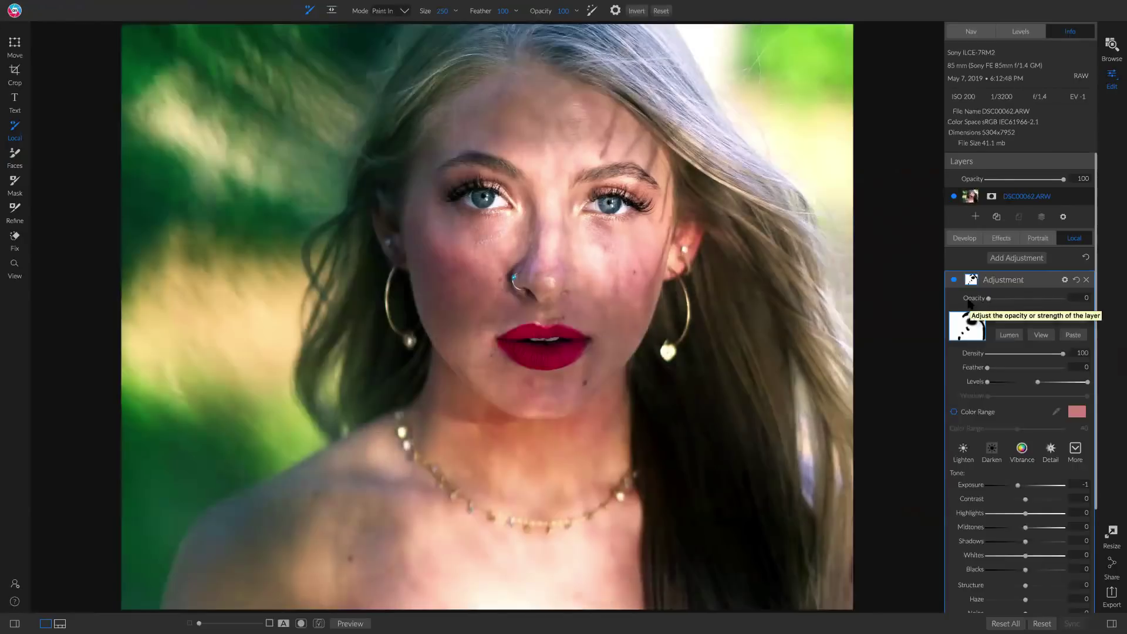
pyautogui.moveTo(989, 298); pyautogui.dragTo(1004, 305)
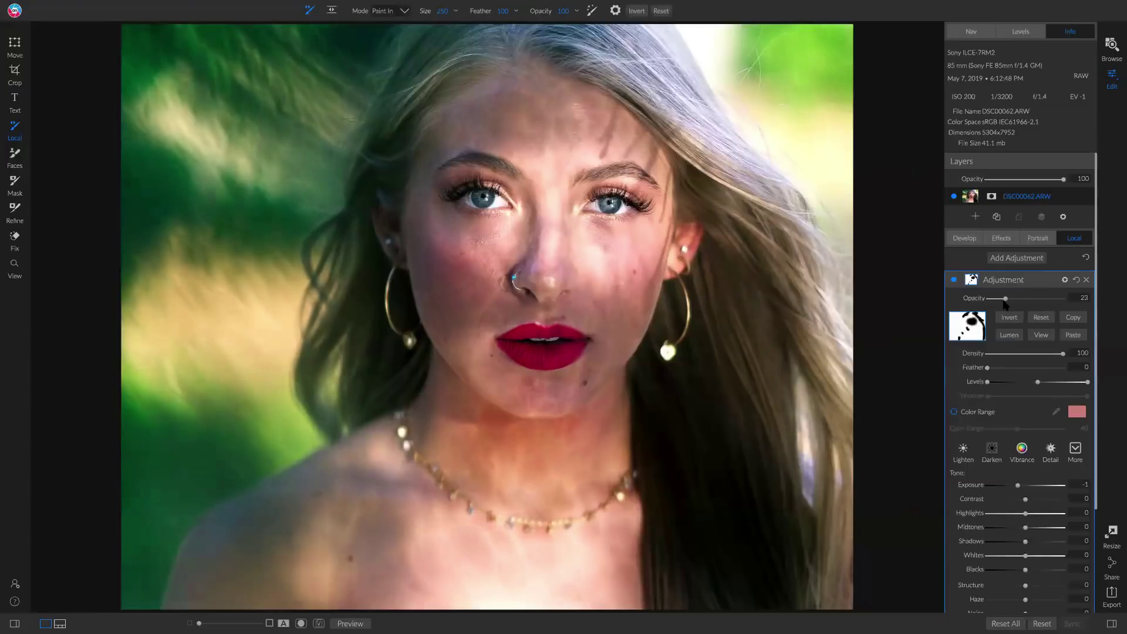
pyautogui.click(954, 281)
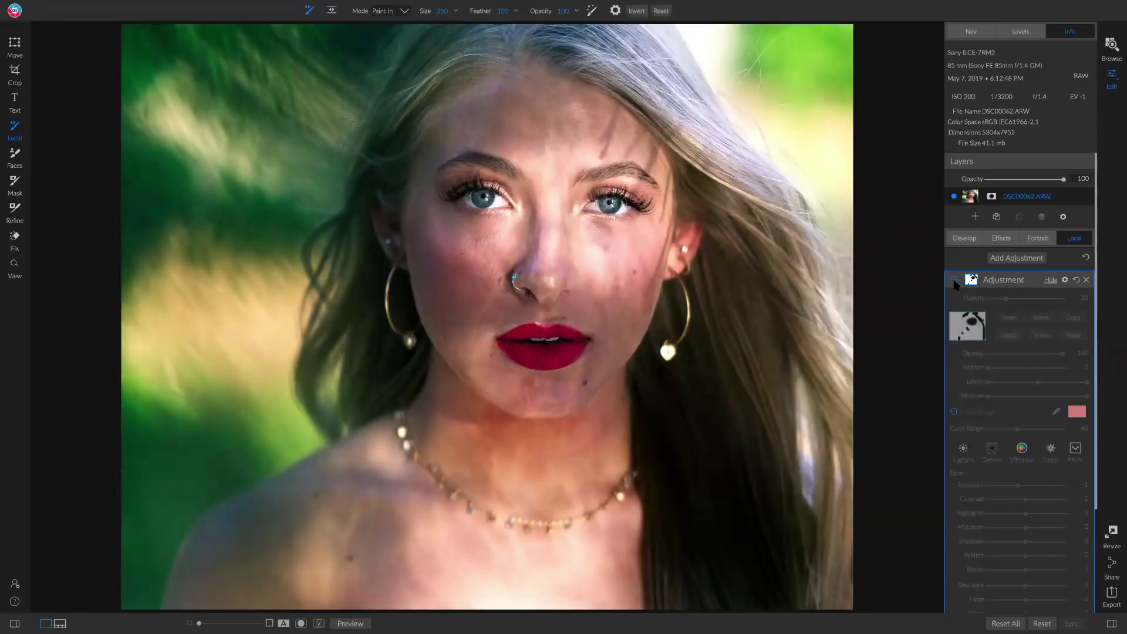
pyautogui.click(954, 280)
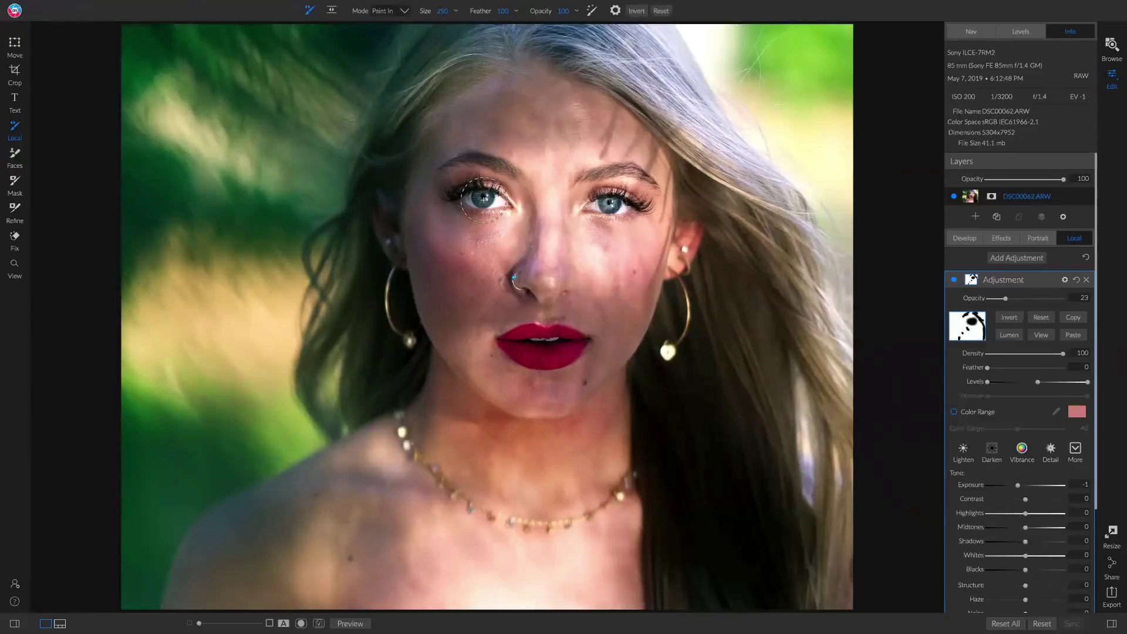
# - Add a third local adjustment using the Magic Eye Fixer style
pyautogui.click(1015, 259)
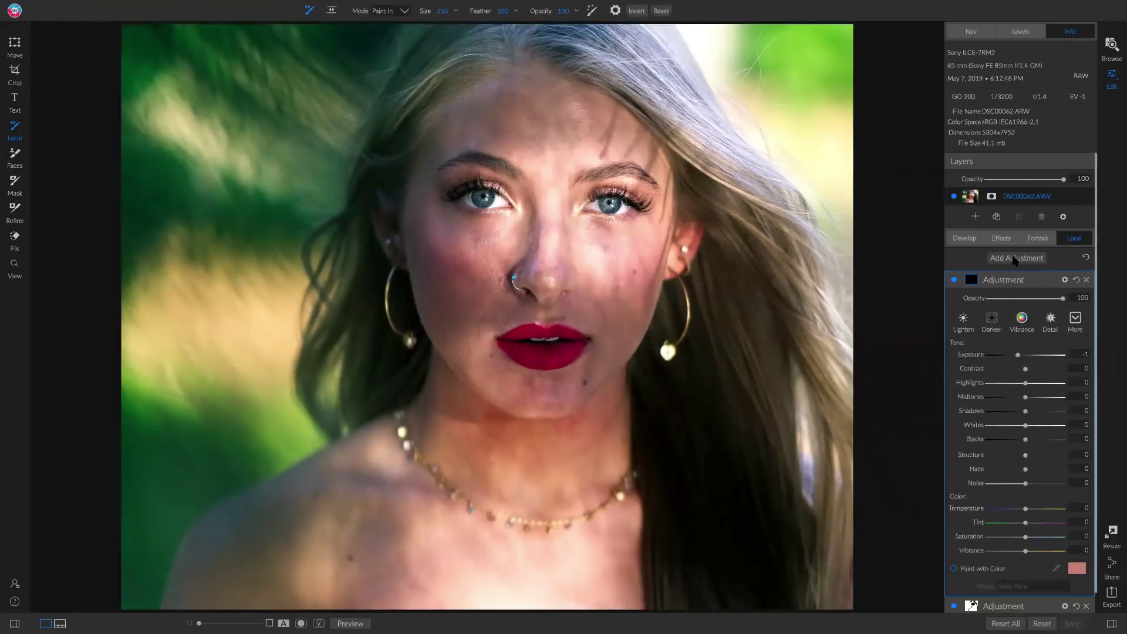
pyautogui.click(1076, 321)
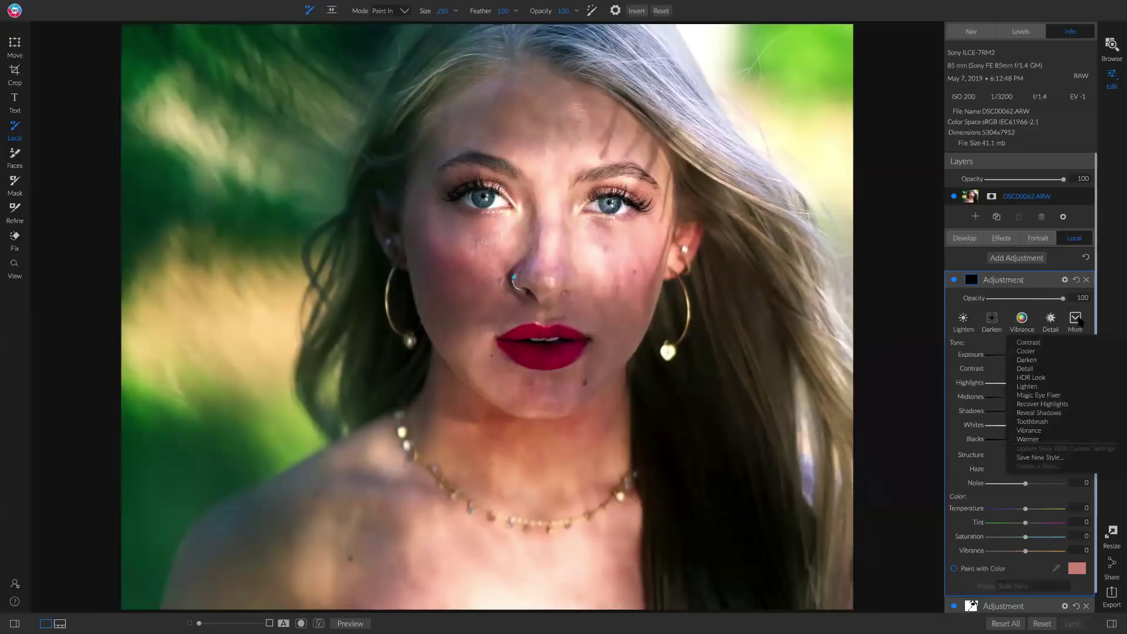
pyautogui.click(1045, 396)
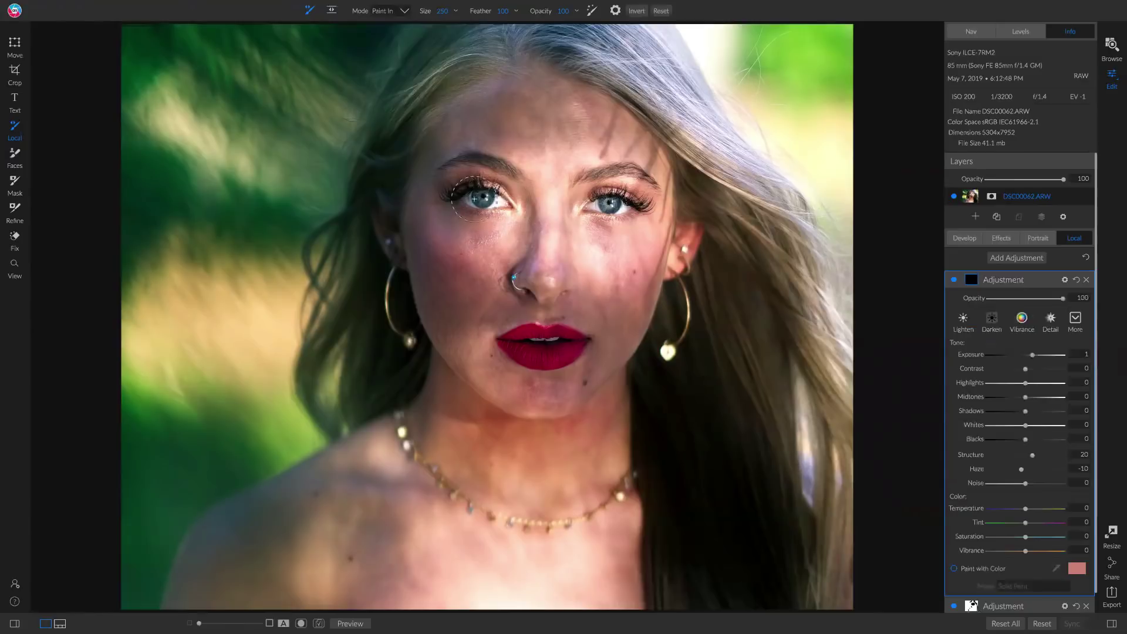
# - Reduce the brush size to 100 and paint the eye-brightening adjustment over the subject's eyes
pyautogui.press('[')
pyautogui.press('[')
pyautogui.press('[')
pyautogui.press('[')
pyautogui.press('[')
pyautogui.press('[')
pyautogui.click(475, 198)
pyautogui.click(504, 201)
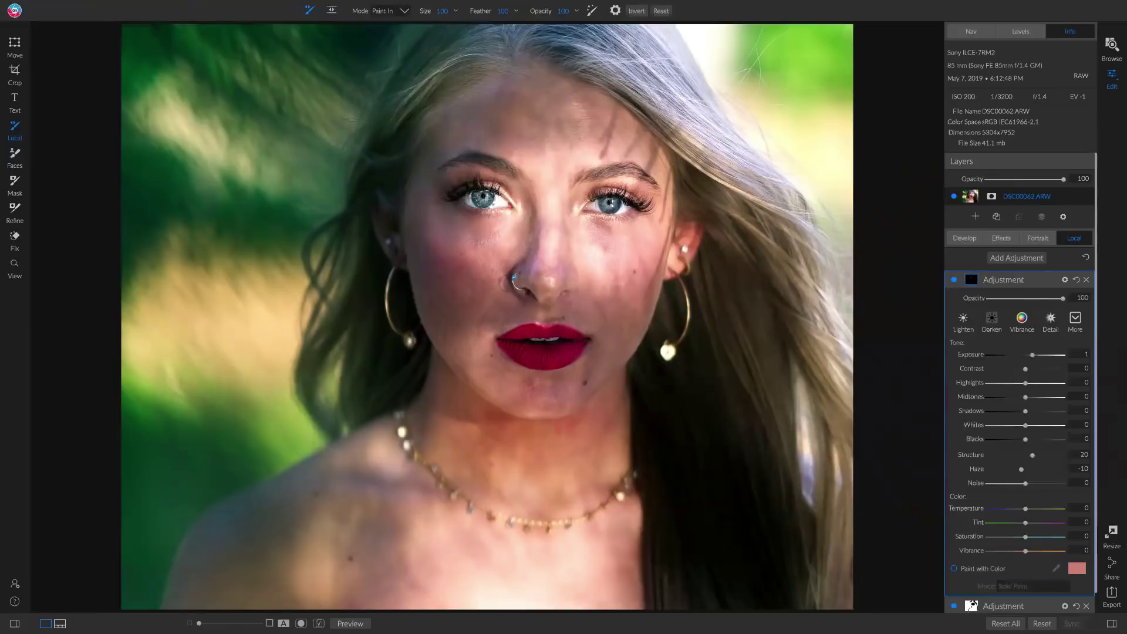
pyautogui.moveTo(466, 197); pyautogui.dragTo(499, 201)
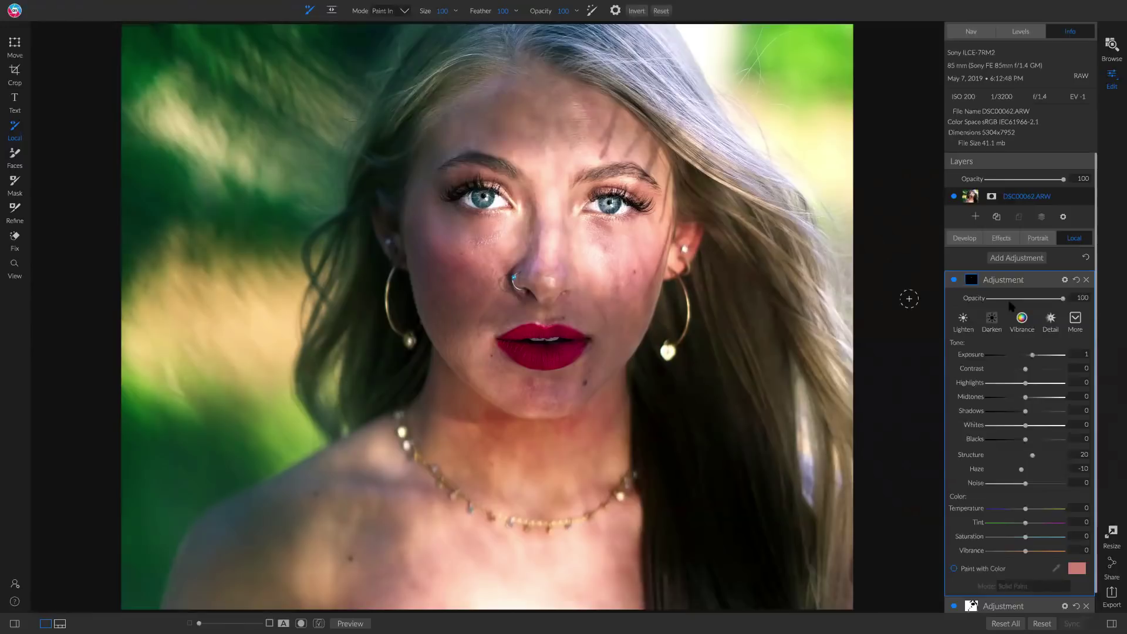
# - Set the eye adjustment's opacity to 32, comparing the eyes with and without the adjustment
pyautogui.moveTo(1037, 298); pyautogui.dragTo(931, 300)
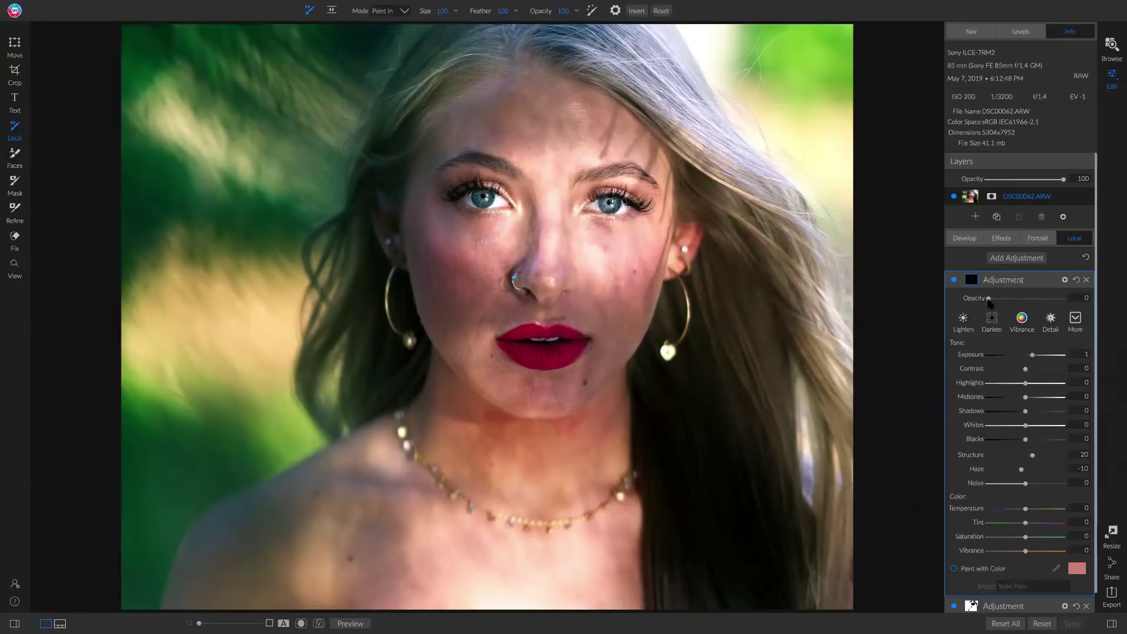
pyautogui.moveTo(988, 298); pyautogui.dragTo(999, 302)
pyautogui.click(1004, 300)
pyautogui.click(953, 280)
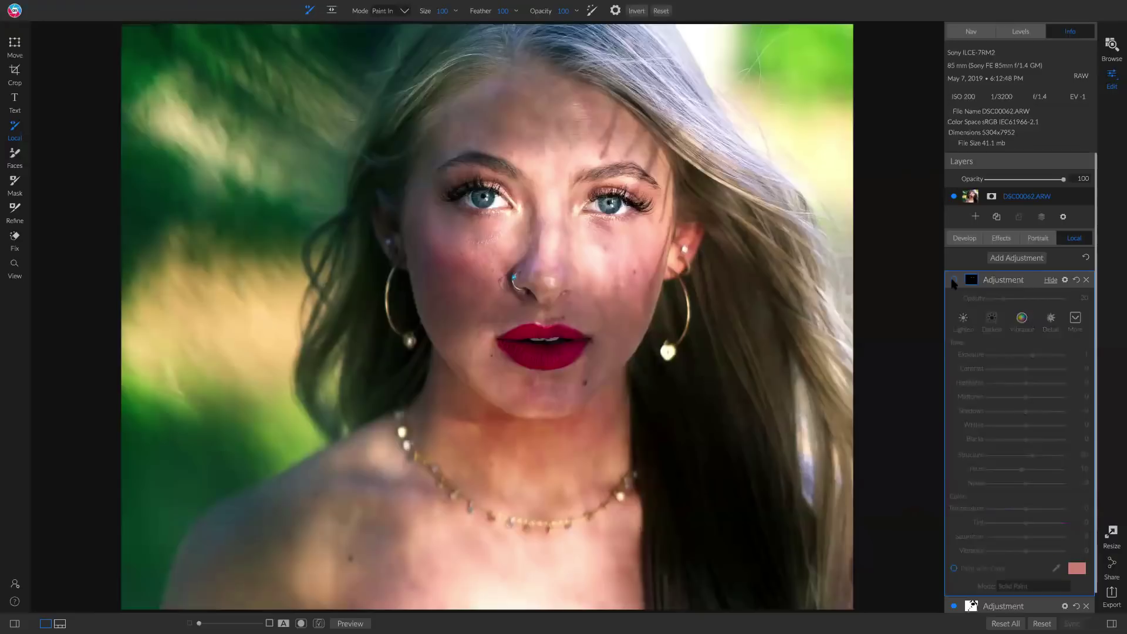
pyautogui.click(953, 280)
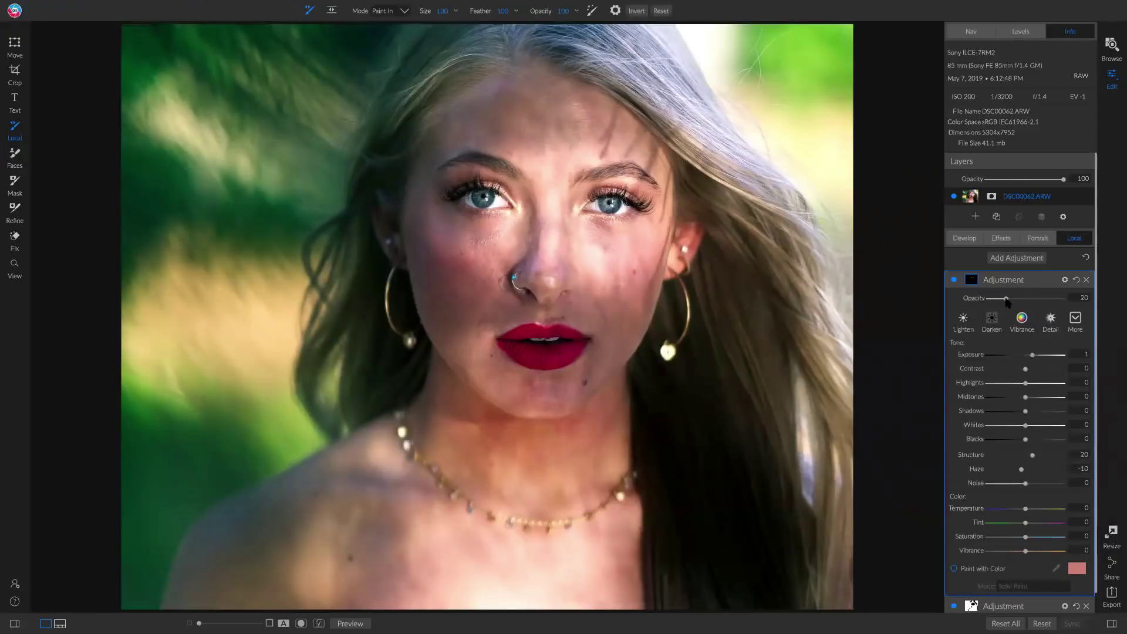
pyautogui.moveTo(1006, 300); pyautogui.dragTo(1017, 300)
pyautogui.click(953, 280)
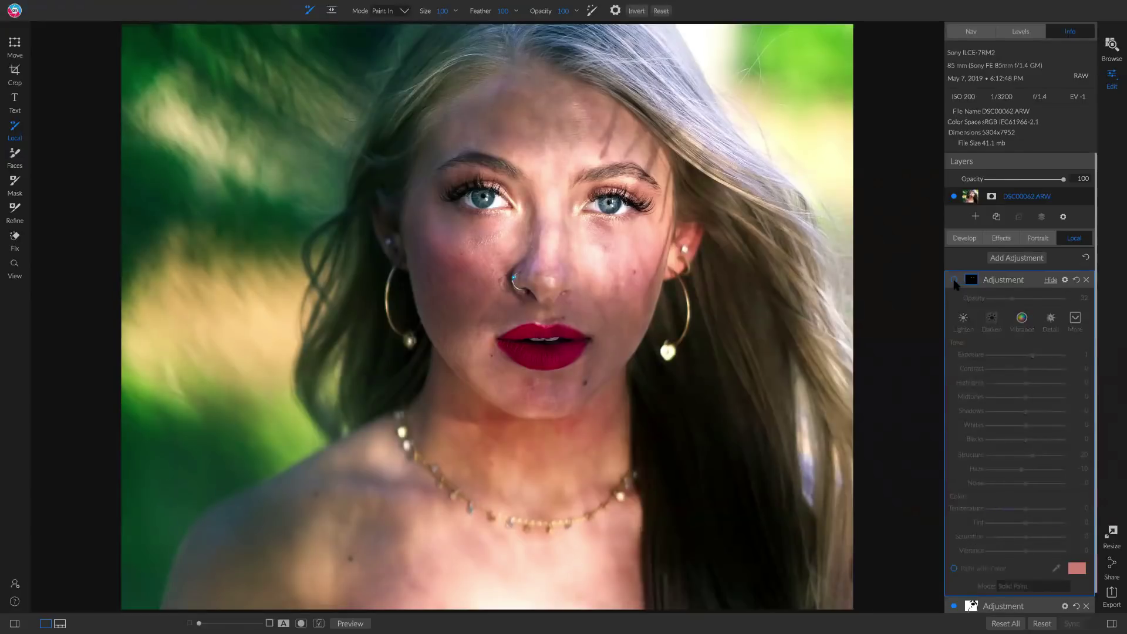
pyautogui.click(954, 280)
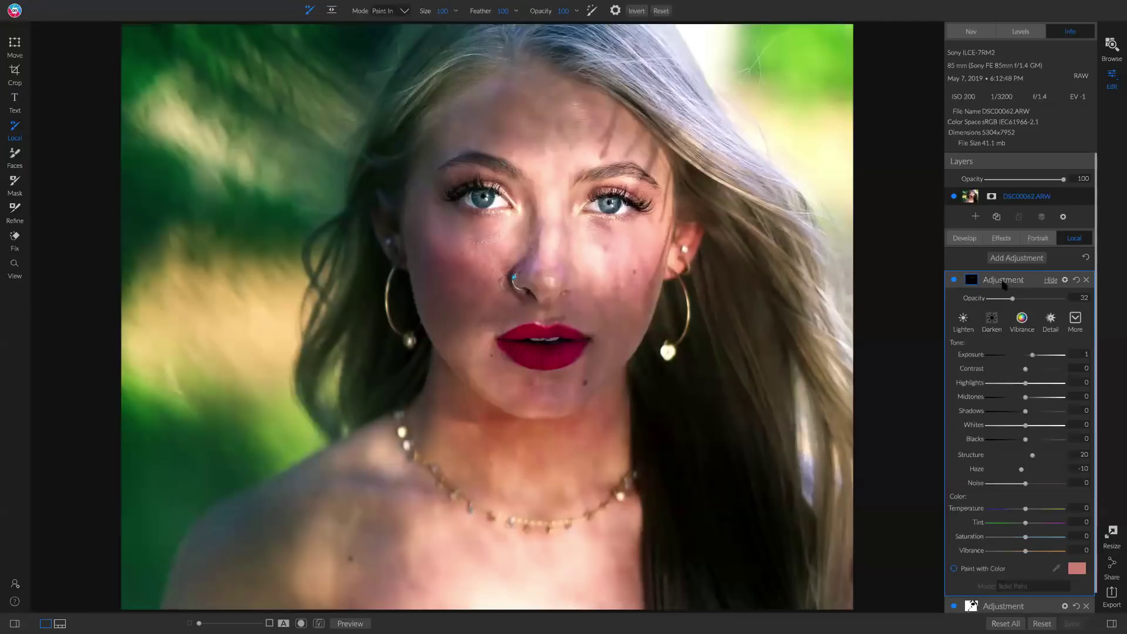
# - Add a Vignette filter with the Big Softy style and center it on the subject's face
pyautogui.click(1002, 238)
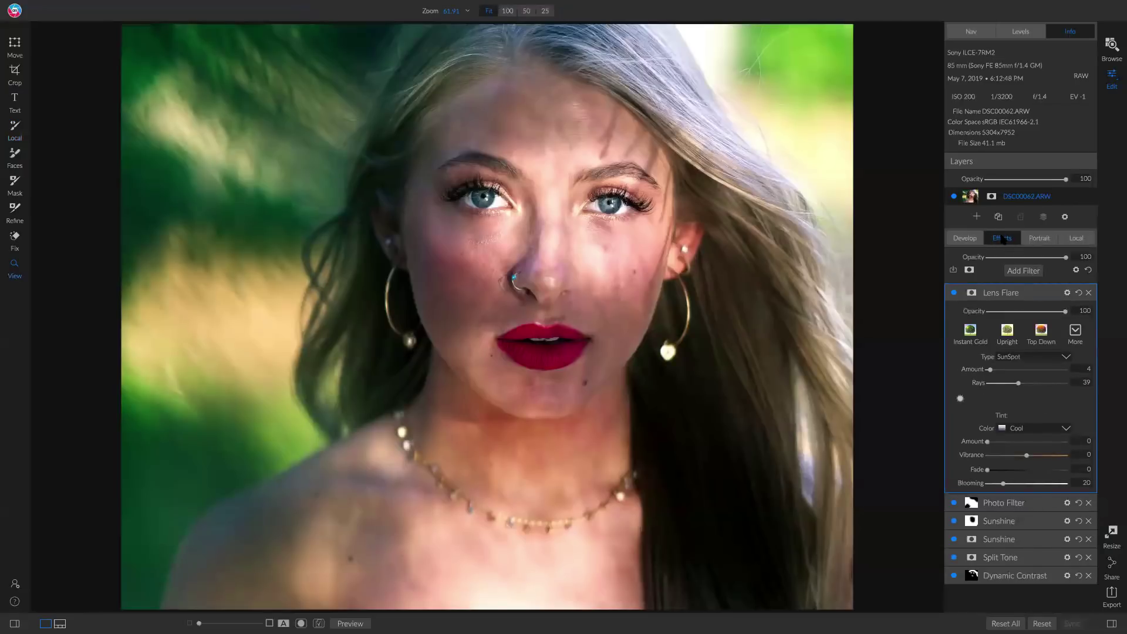
pyautogui.click(1028, 274)
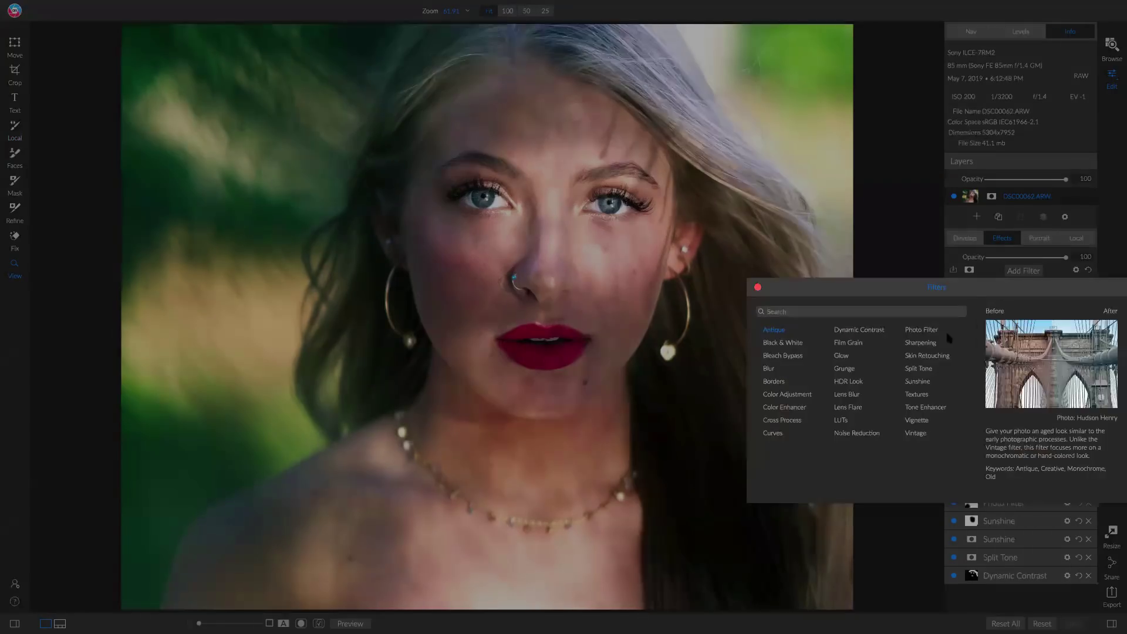
pyautogui.click(923, 420)
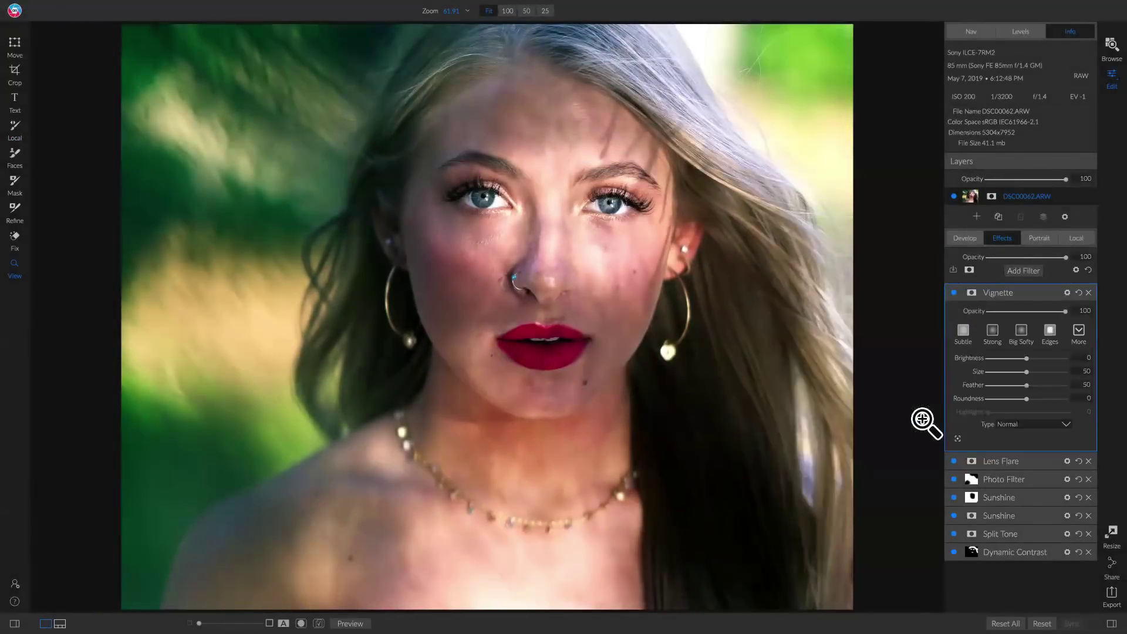
pyautogui.click(1022, 333)
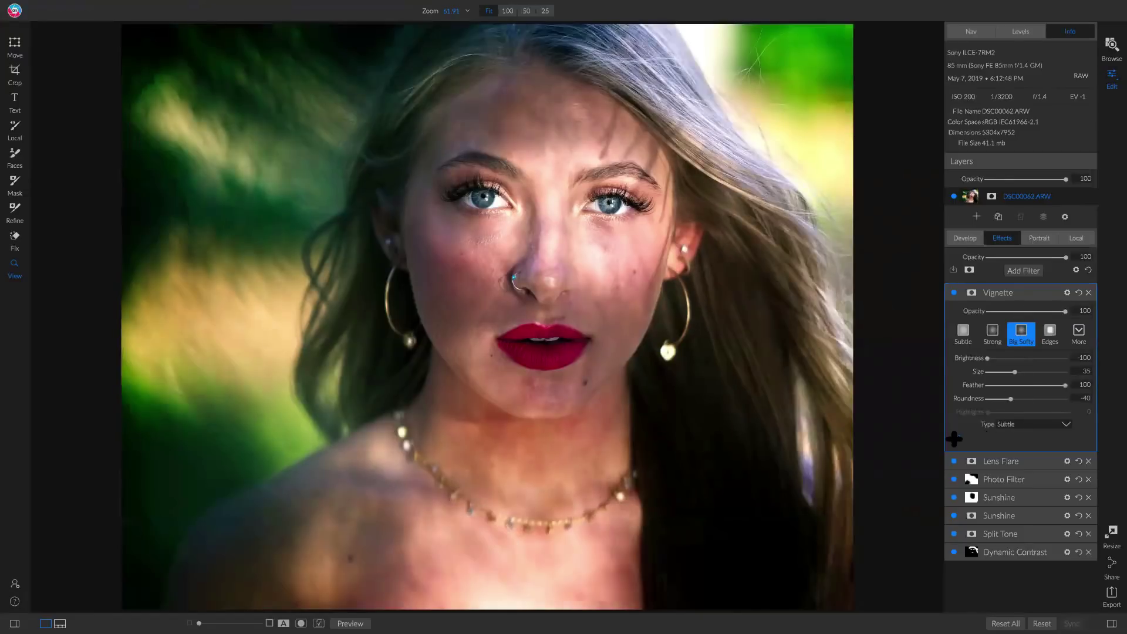
pyautogui.click(957, 438)
pyautogui.moveTo(556, 228); pyautogui.dragTo(529, 260)
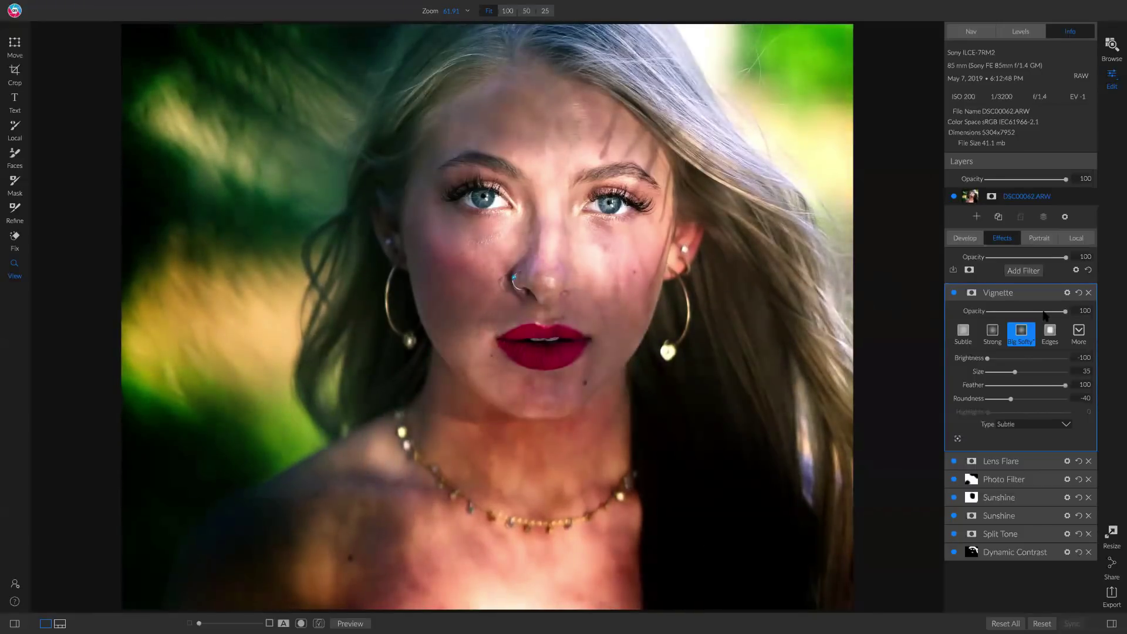
# - Lower the vignette's opacity to 55 and compare the finished edit with the original photo
pyautogui.moveTo(1045, 315)
pyautogui.mouseDown()
pyautogui.moveTo(1004, 317)
pyautogui.moveTo(1031, 317)
pyautogui.mouseUp()
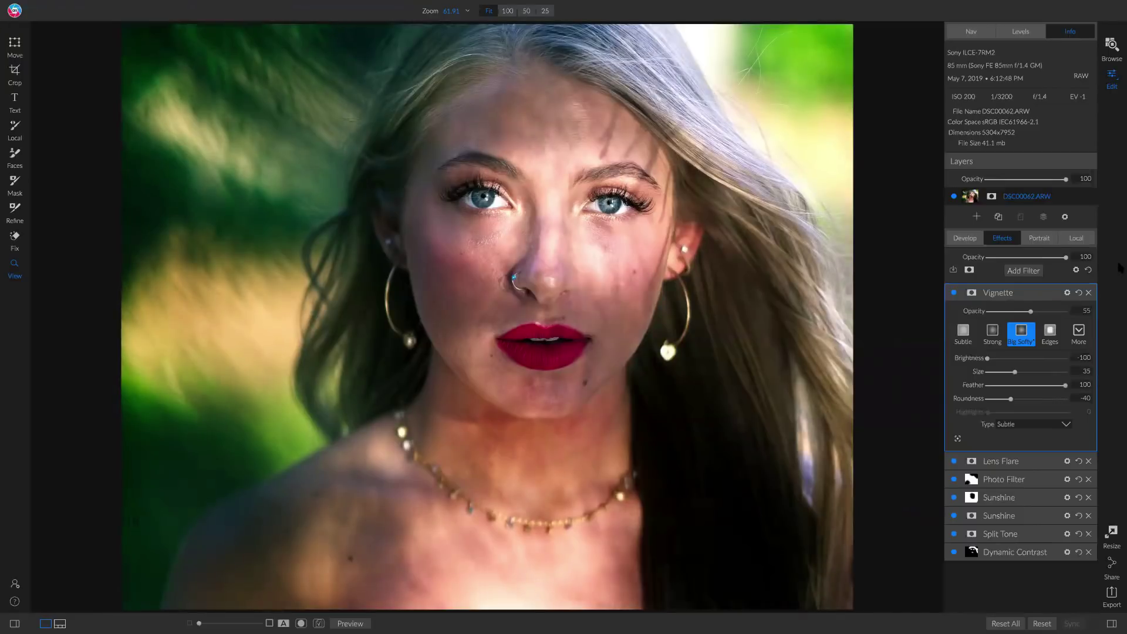
pyautogui.press('\\')
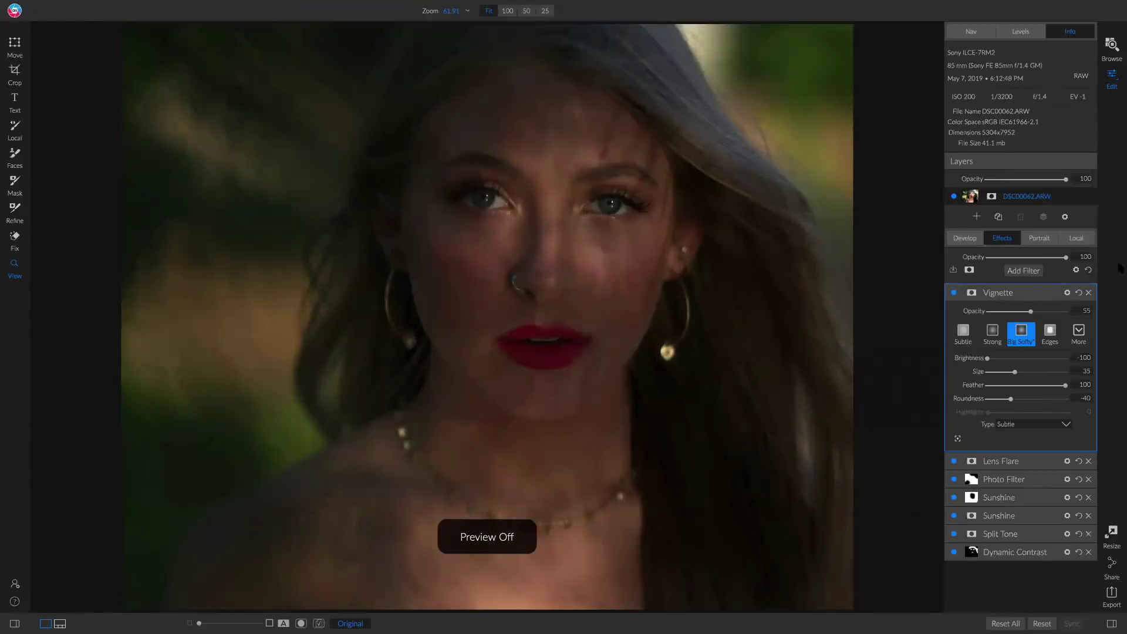
pyautogui.press('\\')
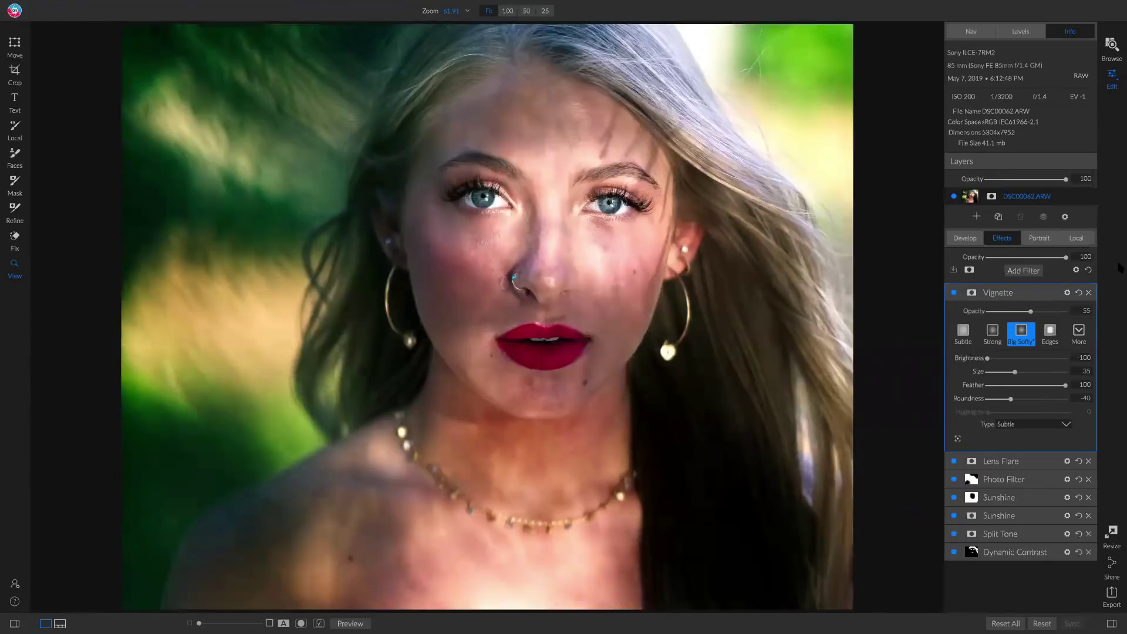
pyautogui.press('\\')
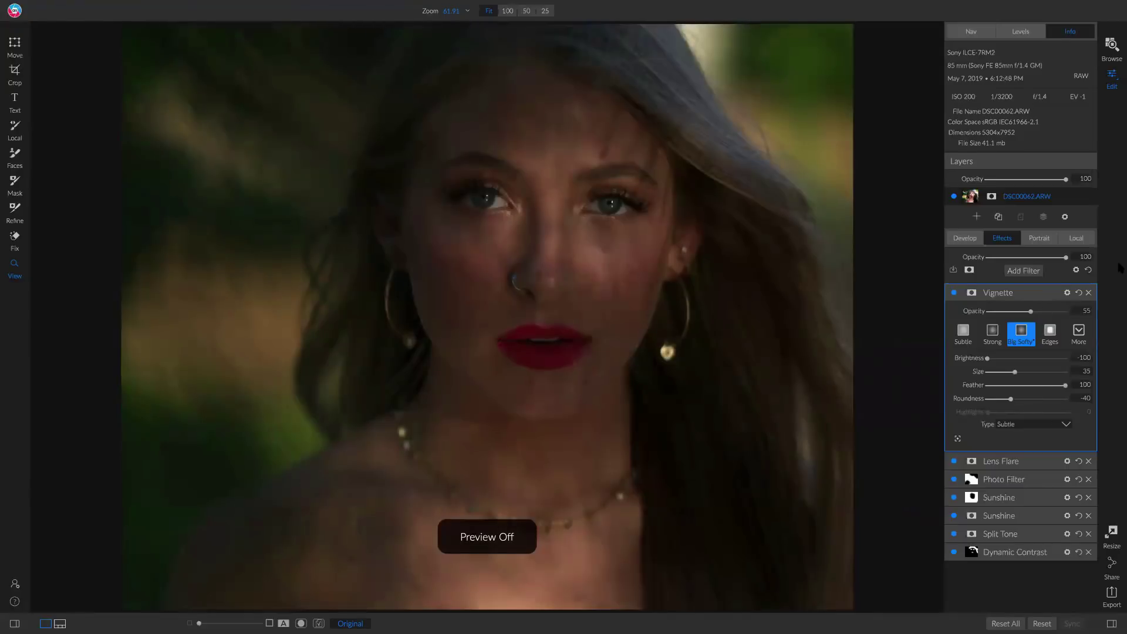
pyautogui.press('\\')
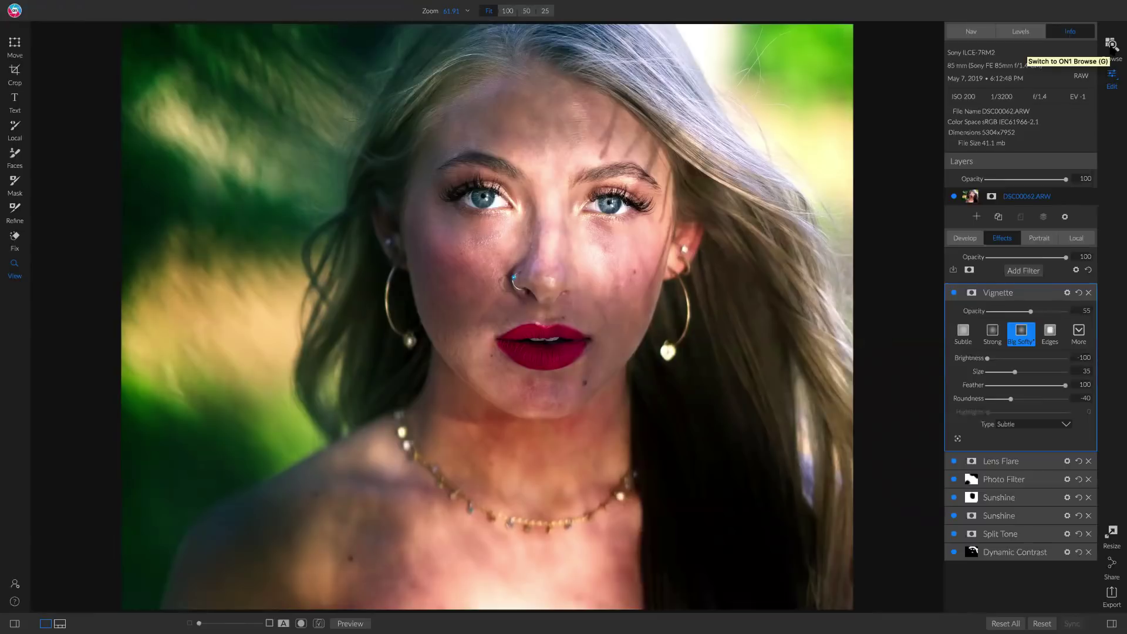
# - Switch to the next portrait, DSC00075.ARW, in the full-size view and check its existing crop
pyautogui.hotkey('ctrl', 'shift', 'f')
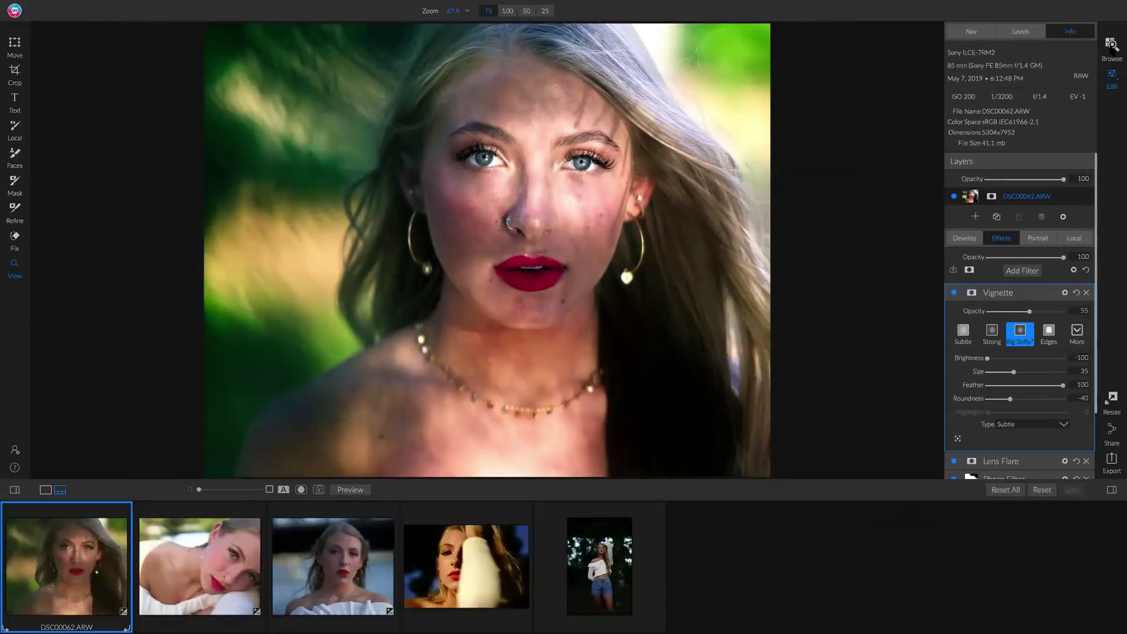
pyautogui.press('Right')
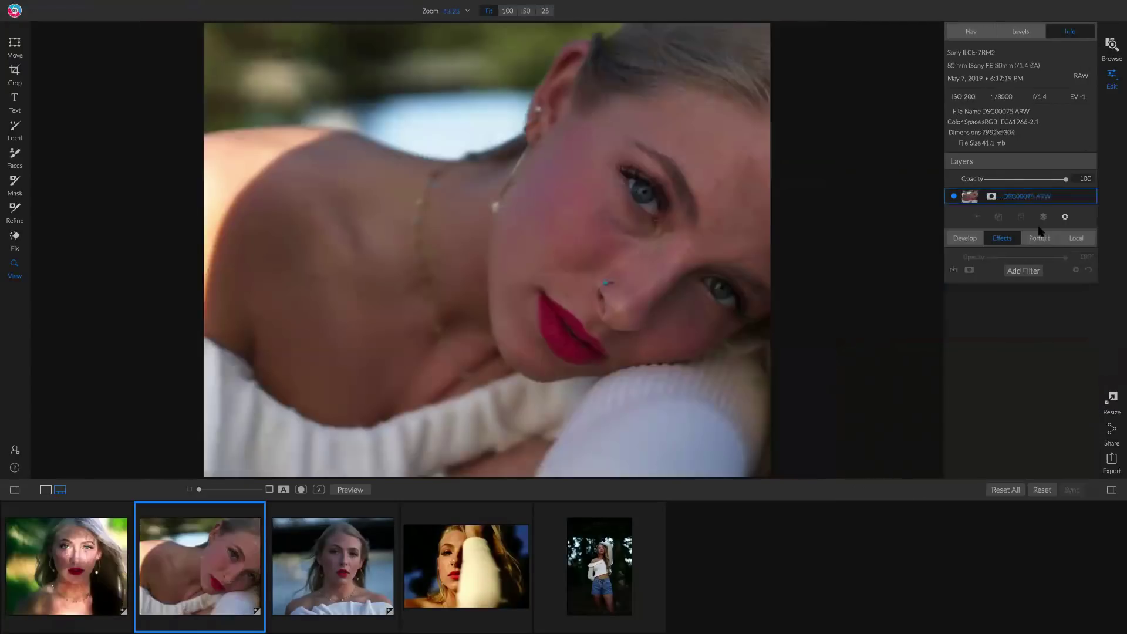
pyautogui.hotkey('ctrl', 'shift', 'f')
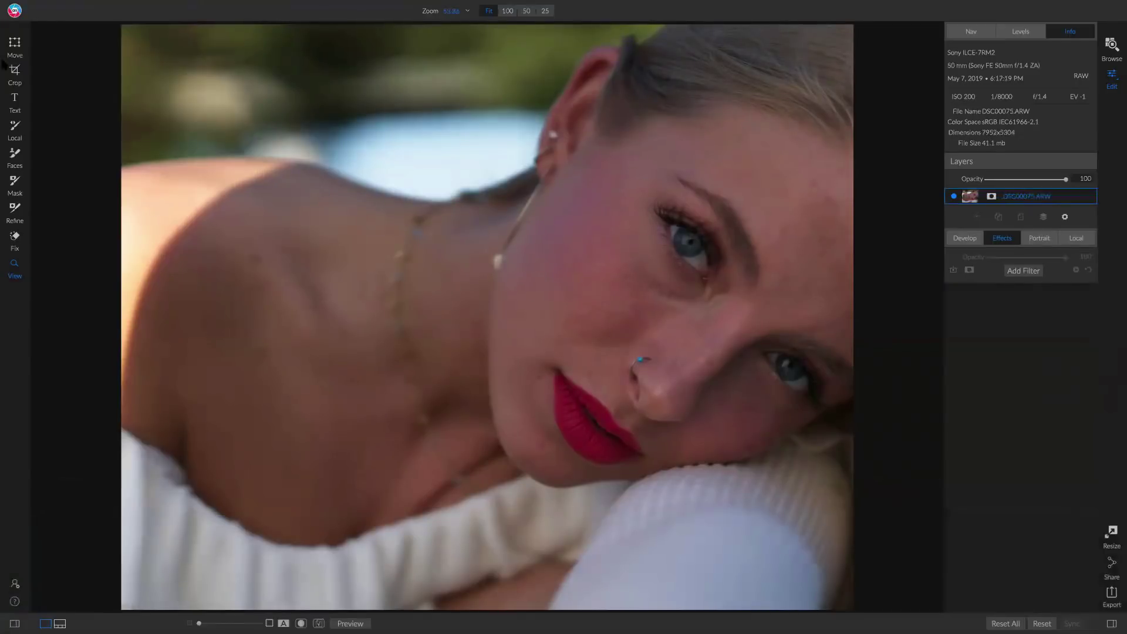
pyautogui.click(14, 72)
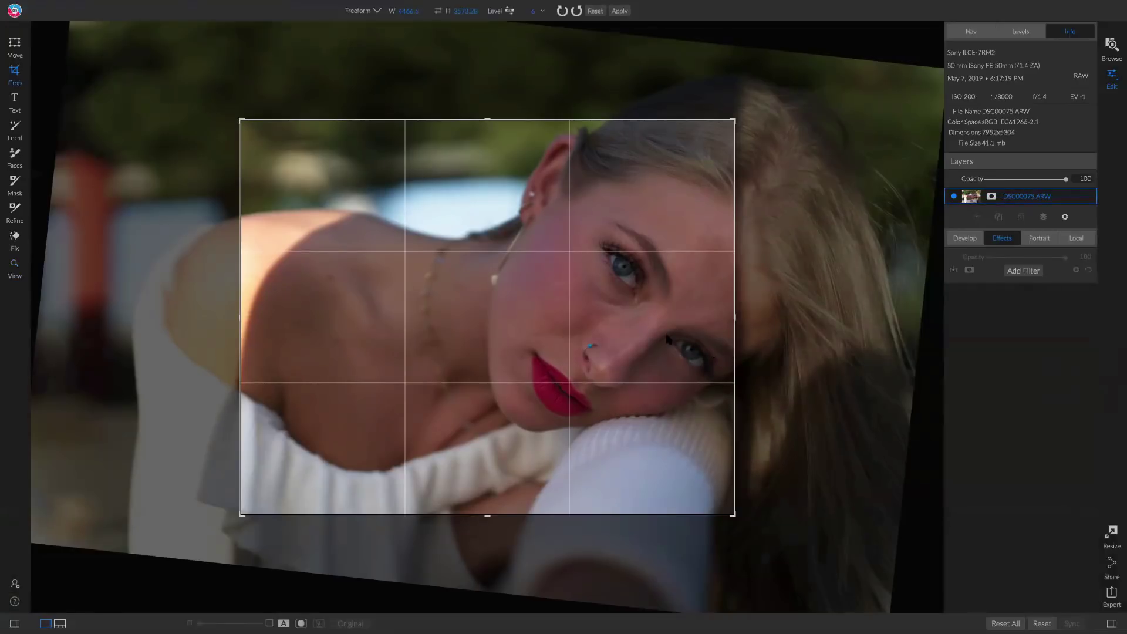
pyautogui.press('z')
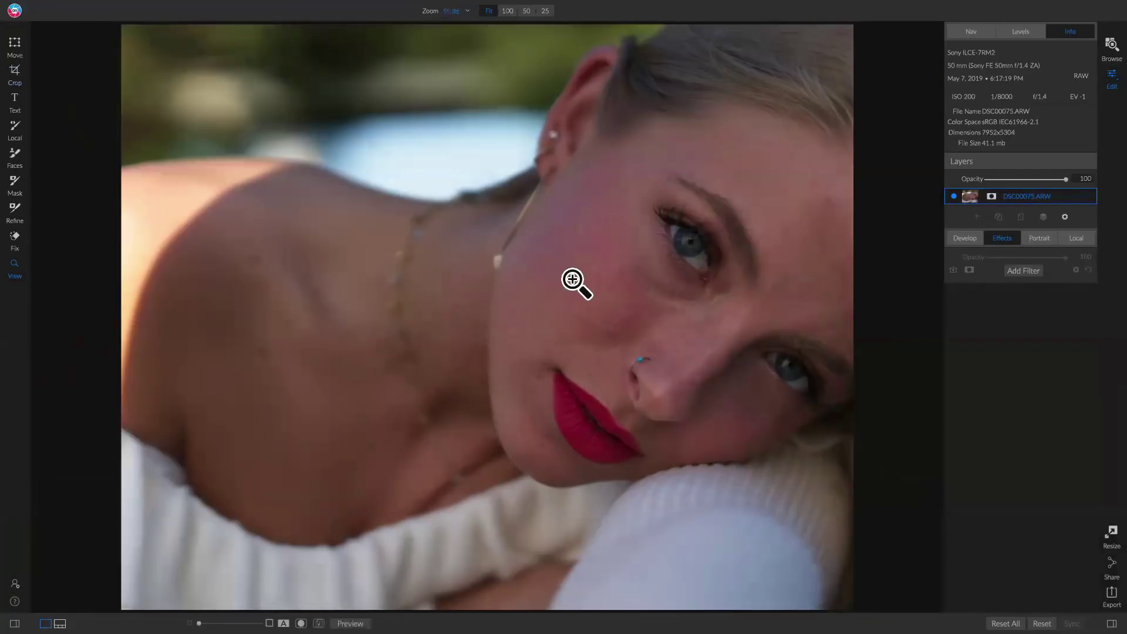
# - Change the camera profile of DSC00075.ARW to ON1 Portrait and compare the photo before and after
pyautogui.click(966, 237)
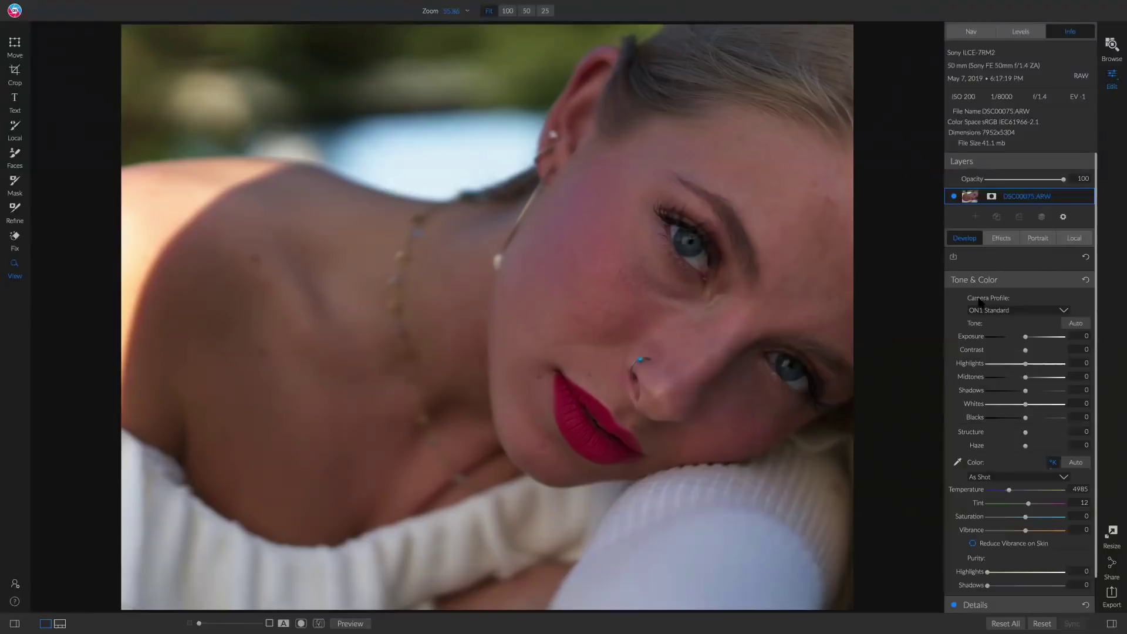
pyautogui.click(999, 312)
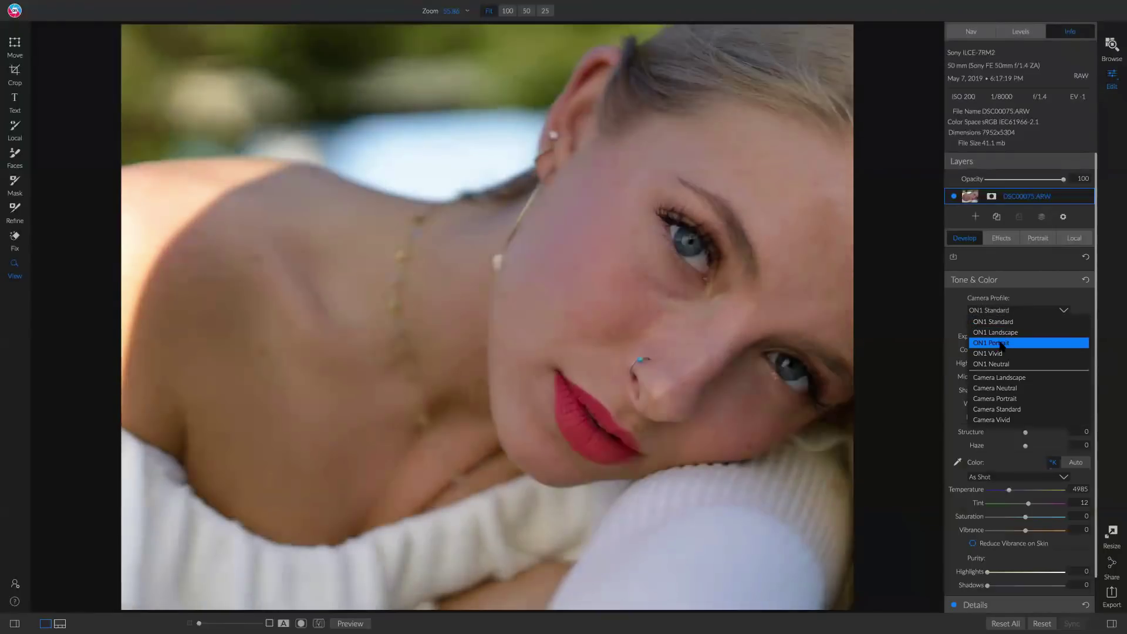
pyautogui.click(1001, 345)
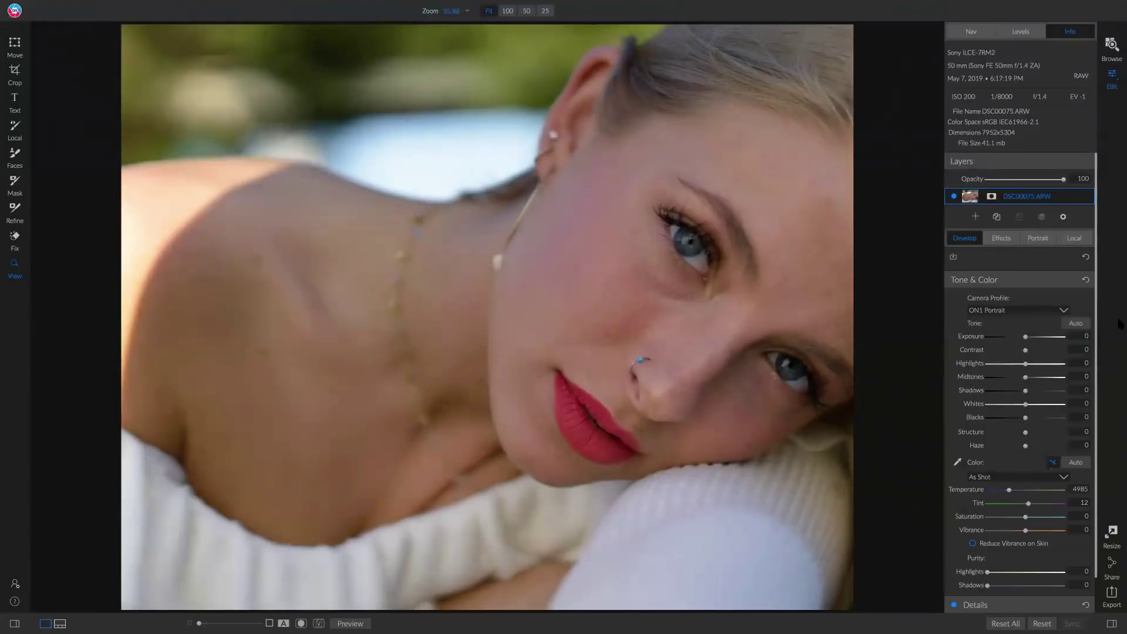
pyautogui.hotkey('ctrl', 'p')
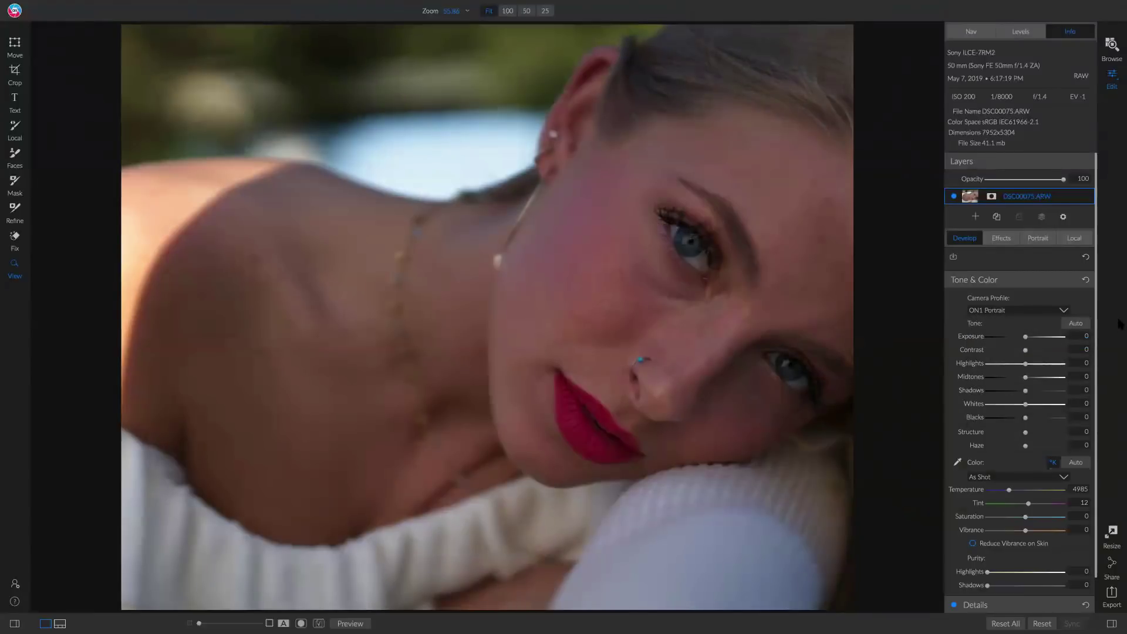
pyautogui.hotkey('ctrl', 'p')
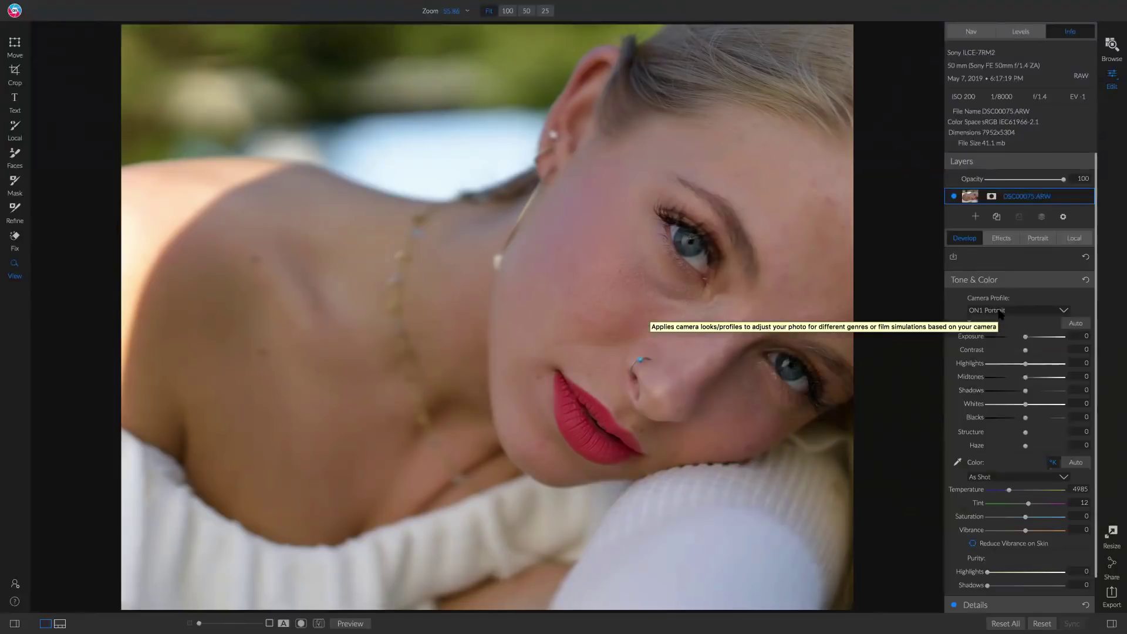
pyautogui.scroll(-2, 979, 325)
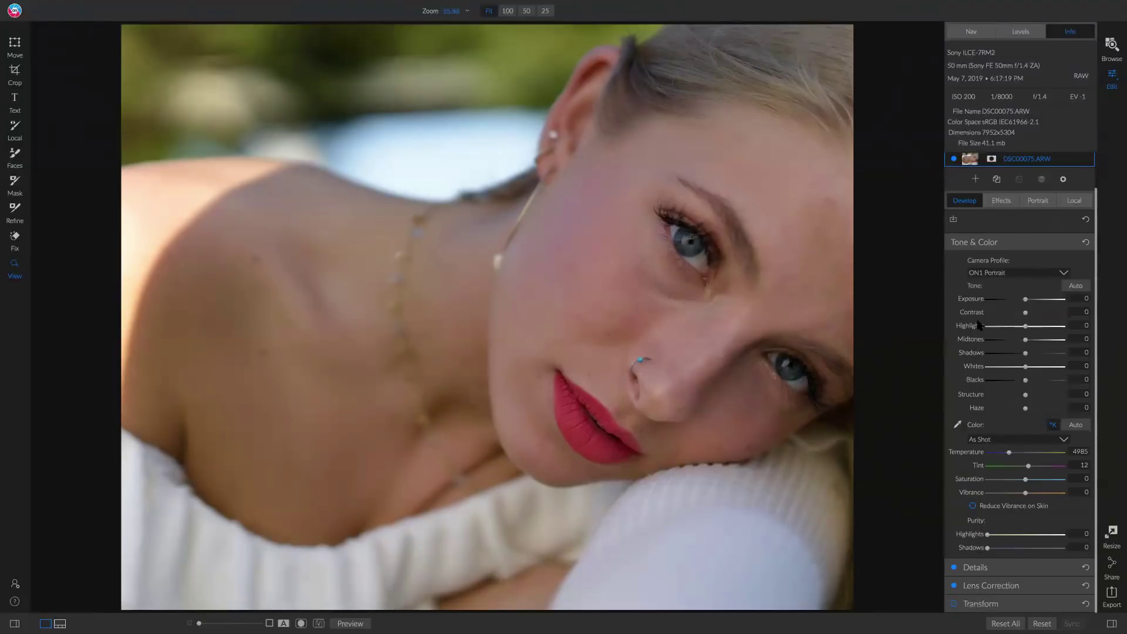
# - Set exposure to 0.55, midtones to 28, shadows to 29 and blacks to -14, and compare the result with the original photo
pyautogui.scroll(2, 979, 325)
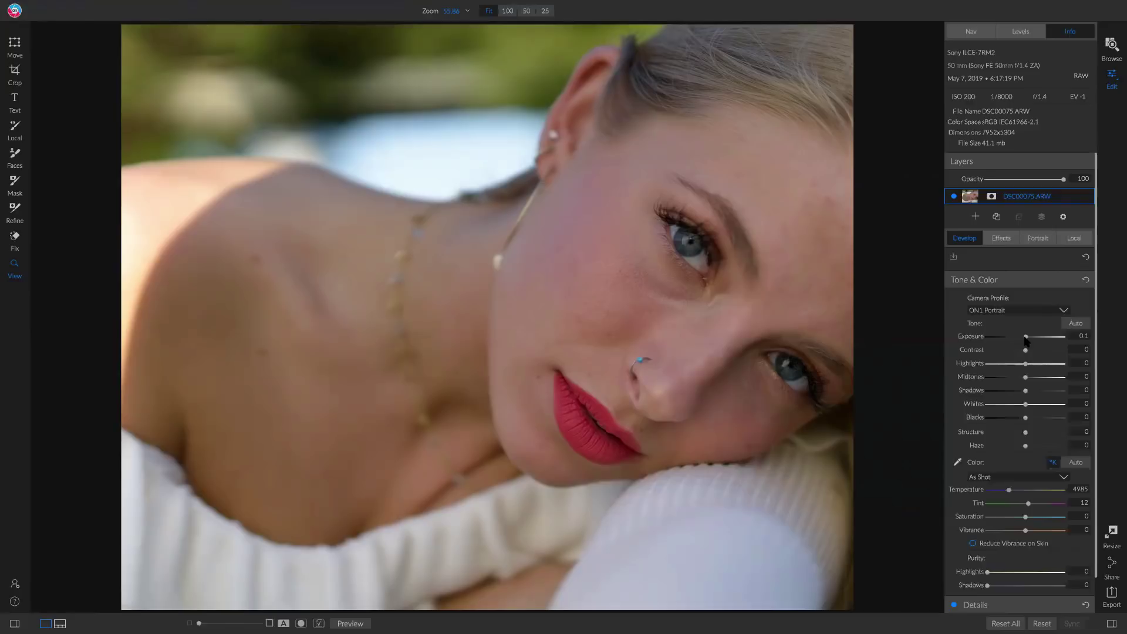
pyautogui.moveTo(1026, 340); pyautogui.dragTo(1029, 342)
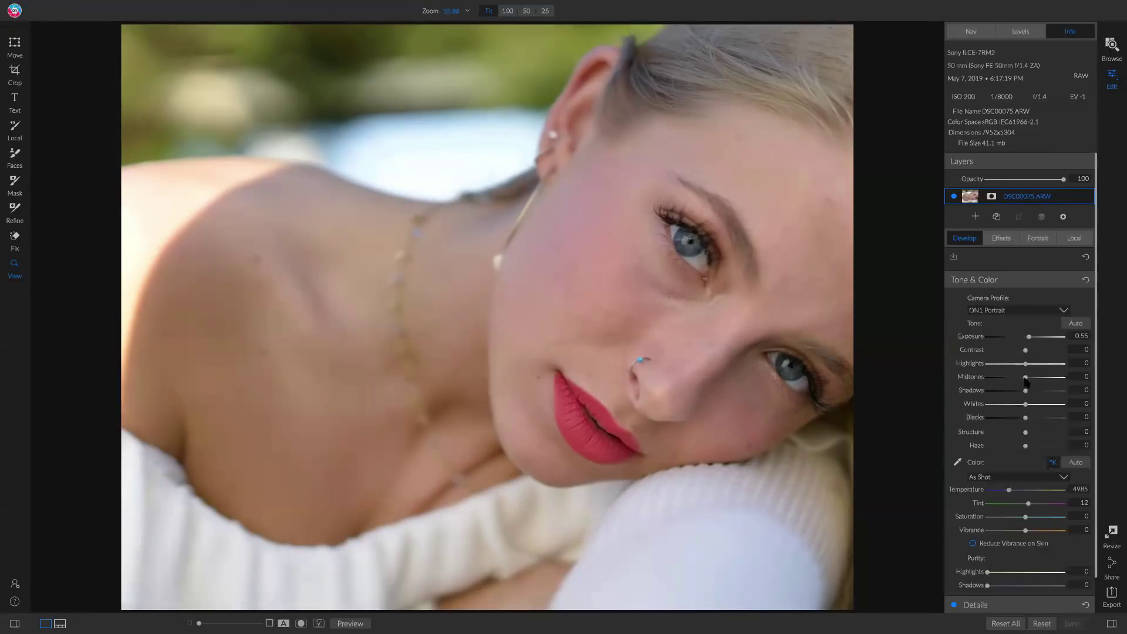
pyautogui.moveTo(1026, 382); pyautogui.dragTo(1038, 396)
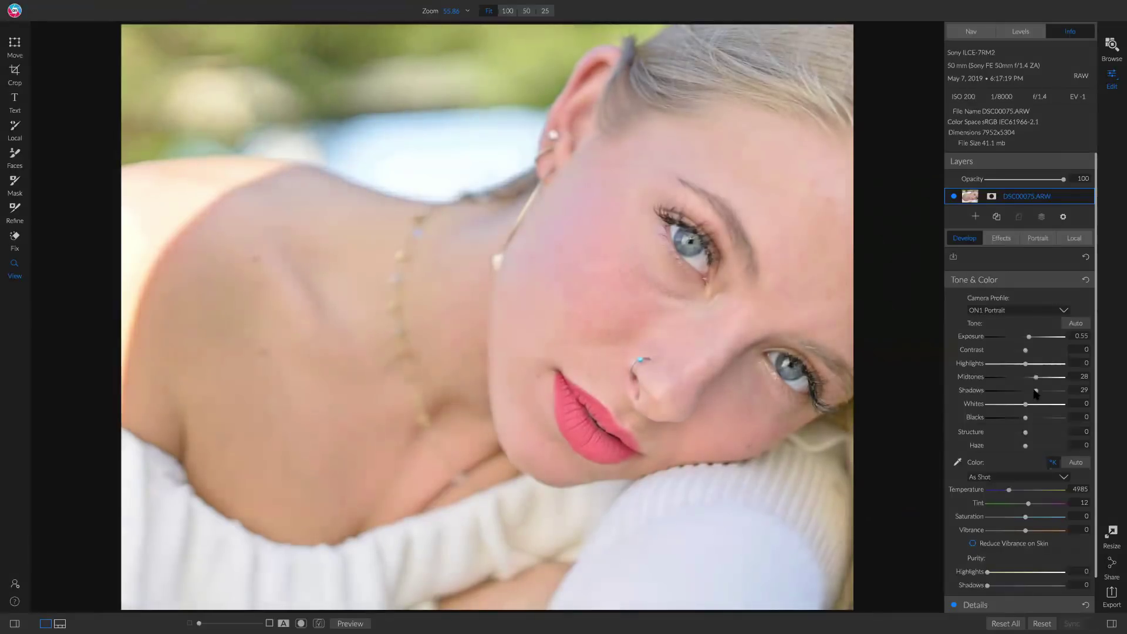
pyautogui.scroll(-1, 1036, 393)
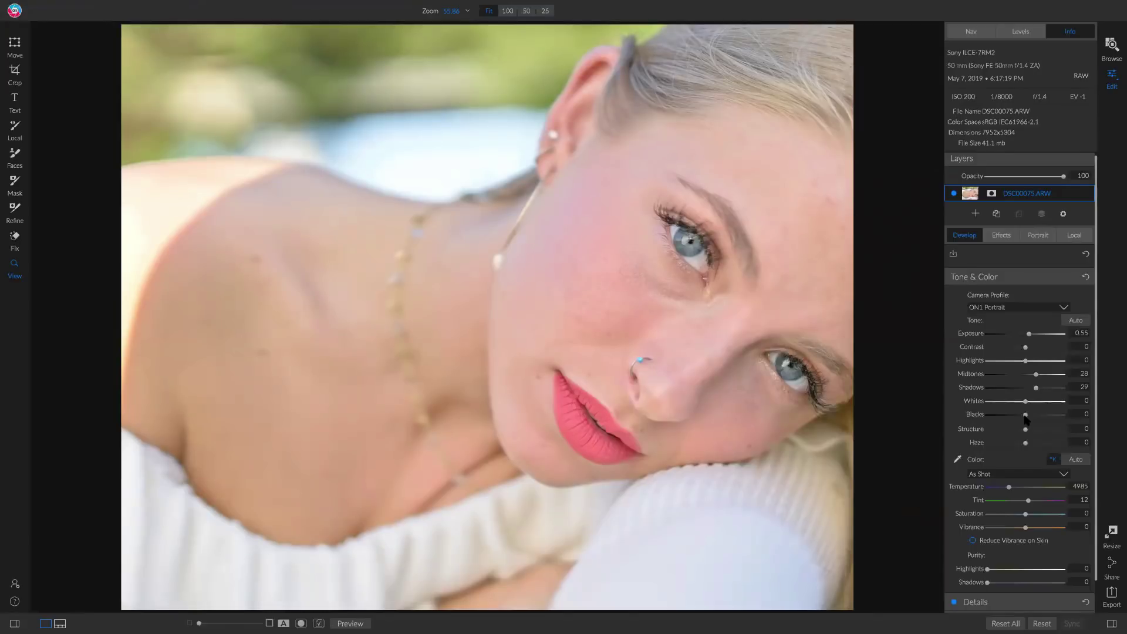
pyautogui.moveTo(1024, 415); pyautogui.dragTo(1019, 420)
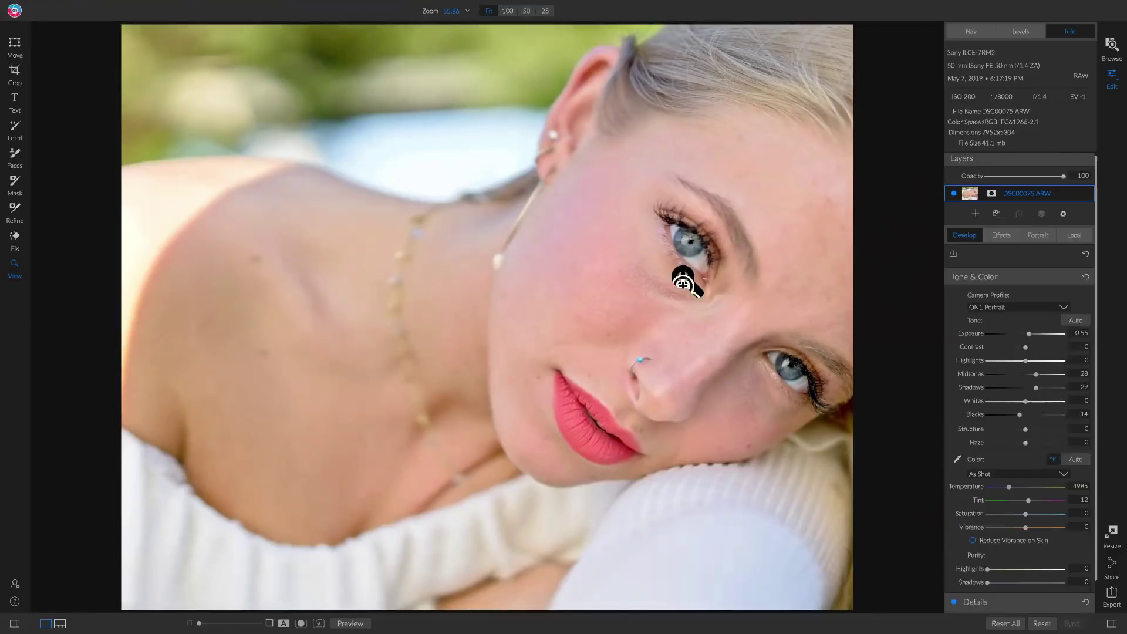
pyautogui.press('\\')
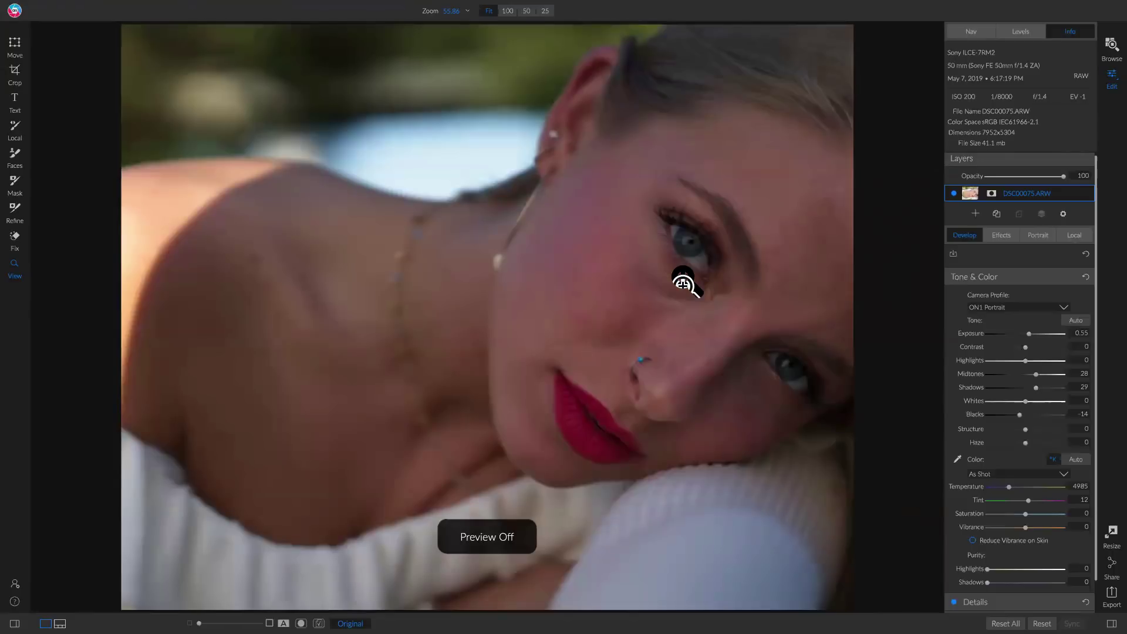
pyautogui.press('\\')
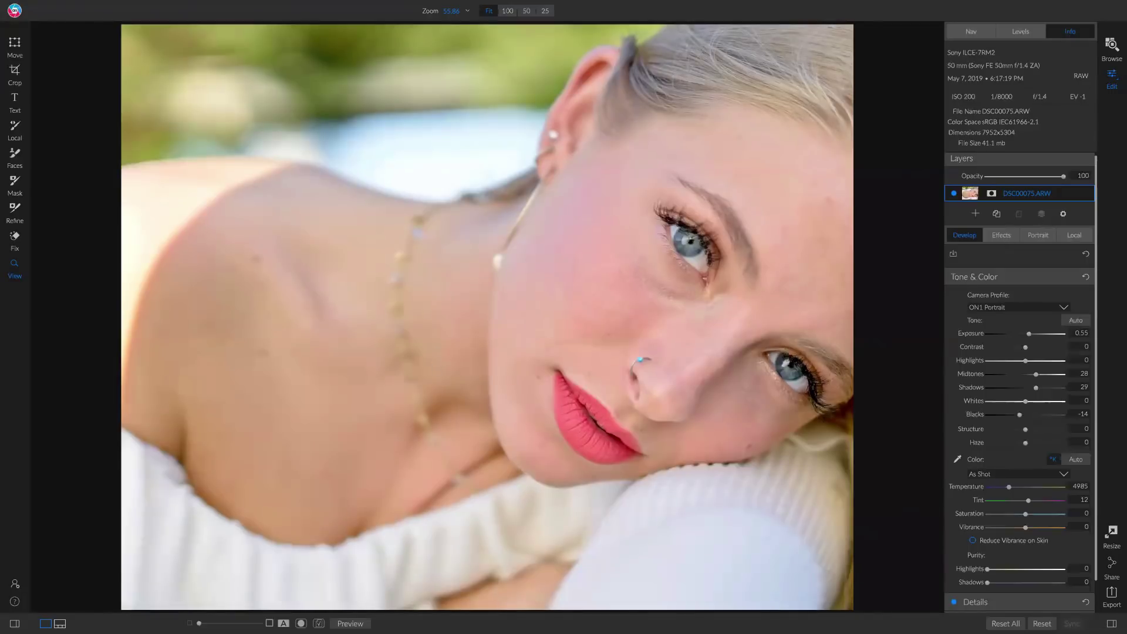
# - Add a Curves filter and raise the upper part of the curve to in 180, out 211
pyautogui.click(1000, 235)
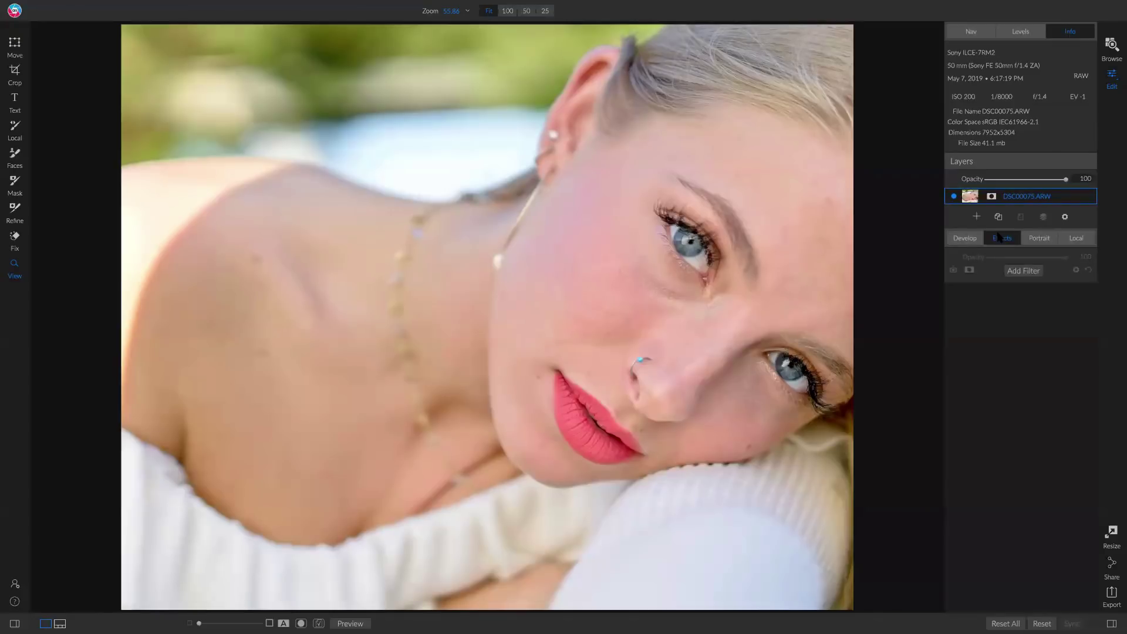
pyautogui.click(1023, 271)
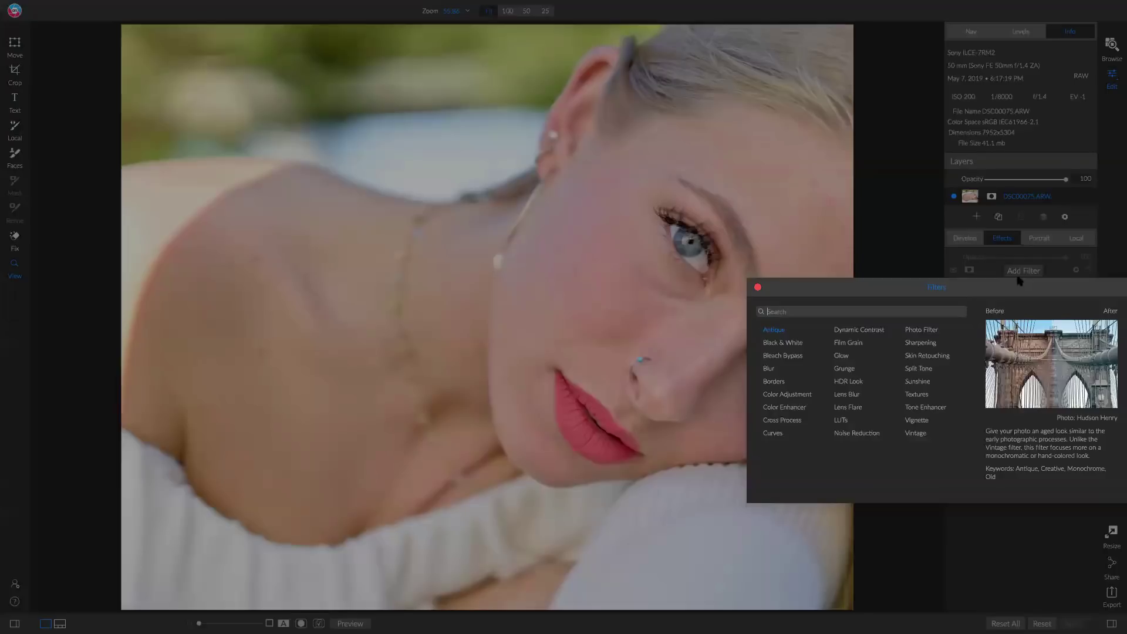
pyautogui.click(772, 435)
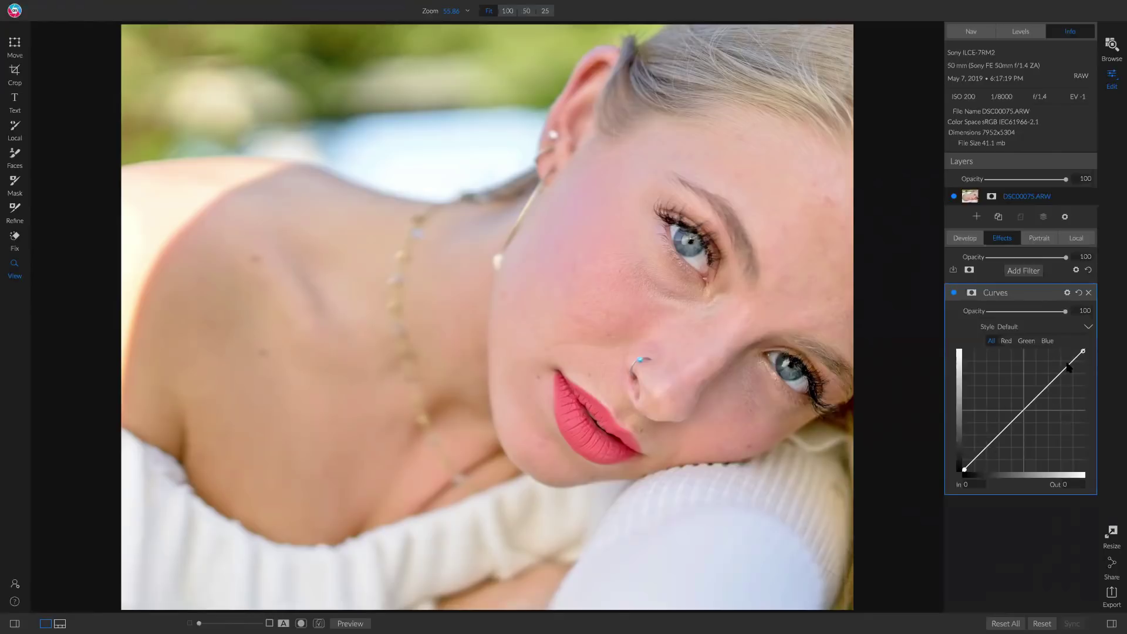
pyautogui.moveTo(1002, 431); pyautogui.dragTo(1014, 410)
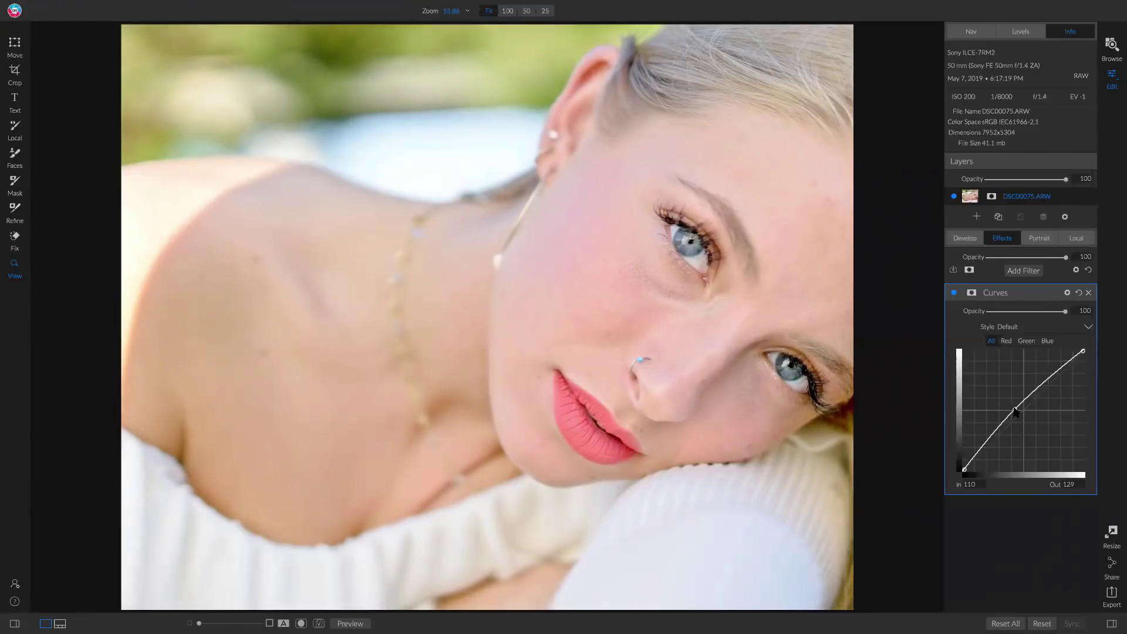
pyautogui.moveTo(1015, 411); pyautogui.dragTo(1049, 372)
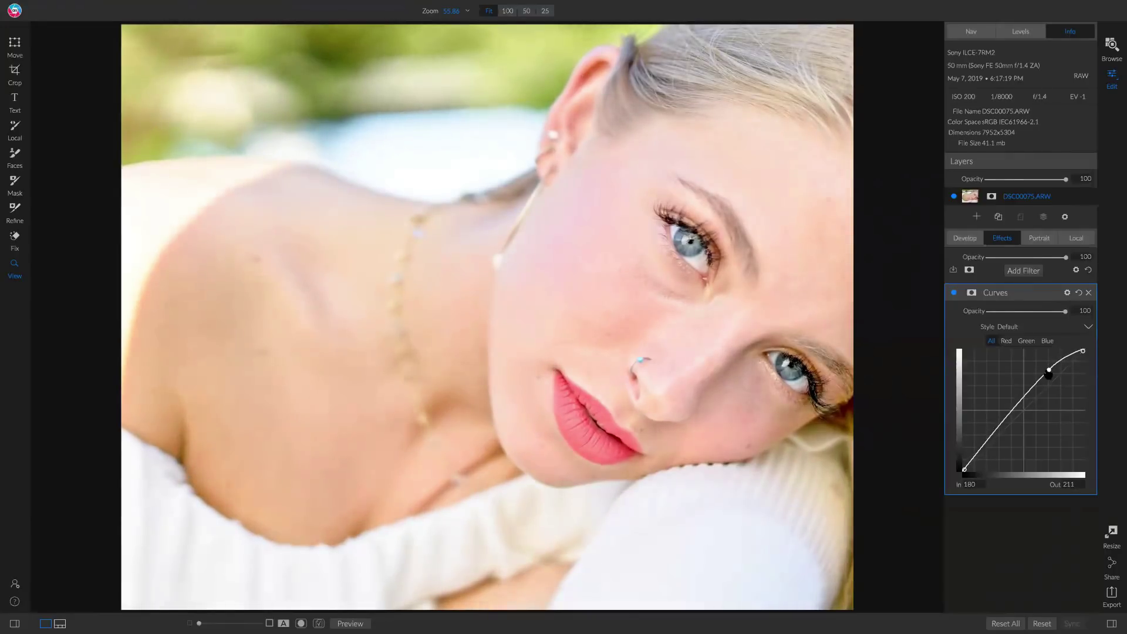
# - Add a lower curve point at in 66, out 73, and compare the photo with and without the Curves filter
pyautogui.click(990, 437)
pyautogui.moveTo(991, 436); pyautogui.dragTo(992, 439)
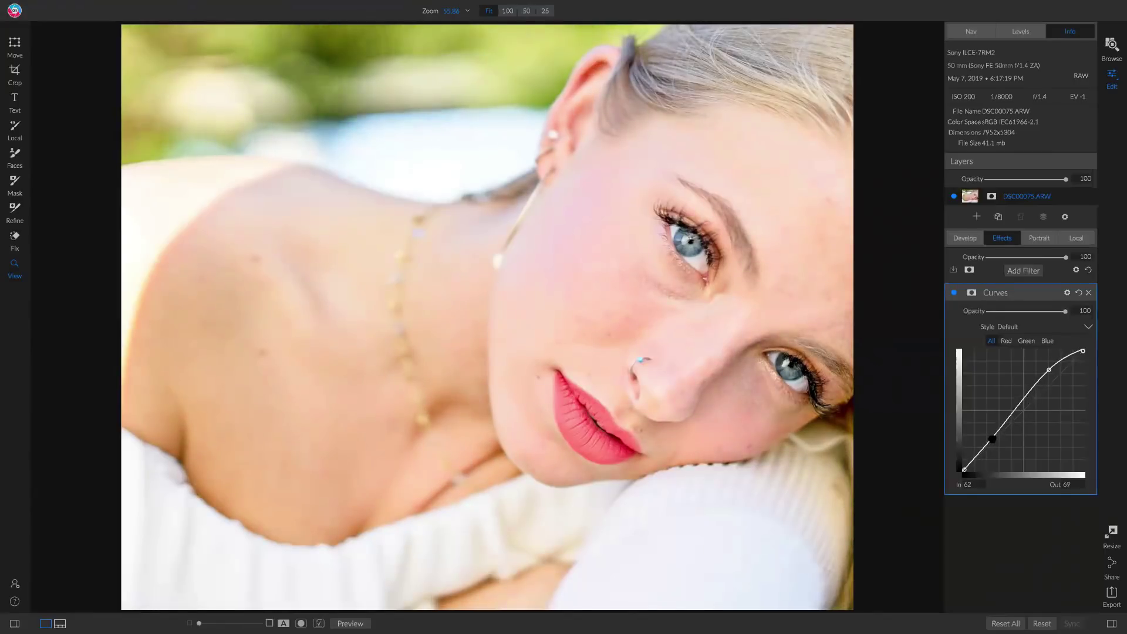
pyautogui.moveTo(992, 439); pyautogui.dragTo(994, 436)
pyautogui.click(952, 292)
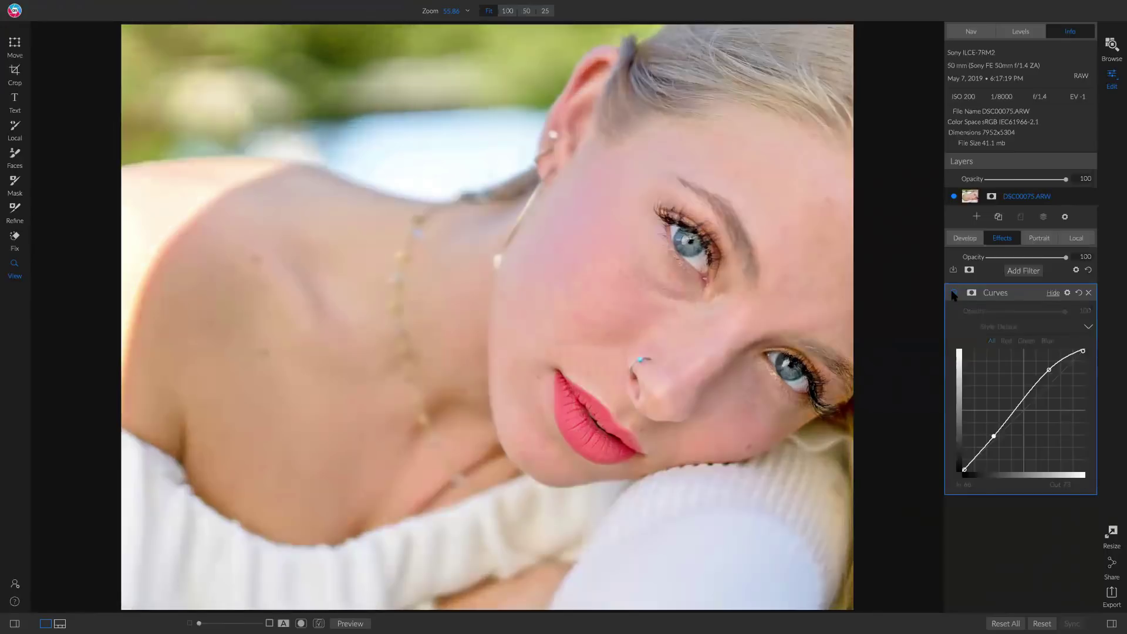
pyautogui.click(952, 292)
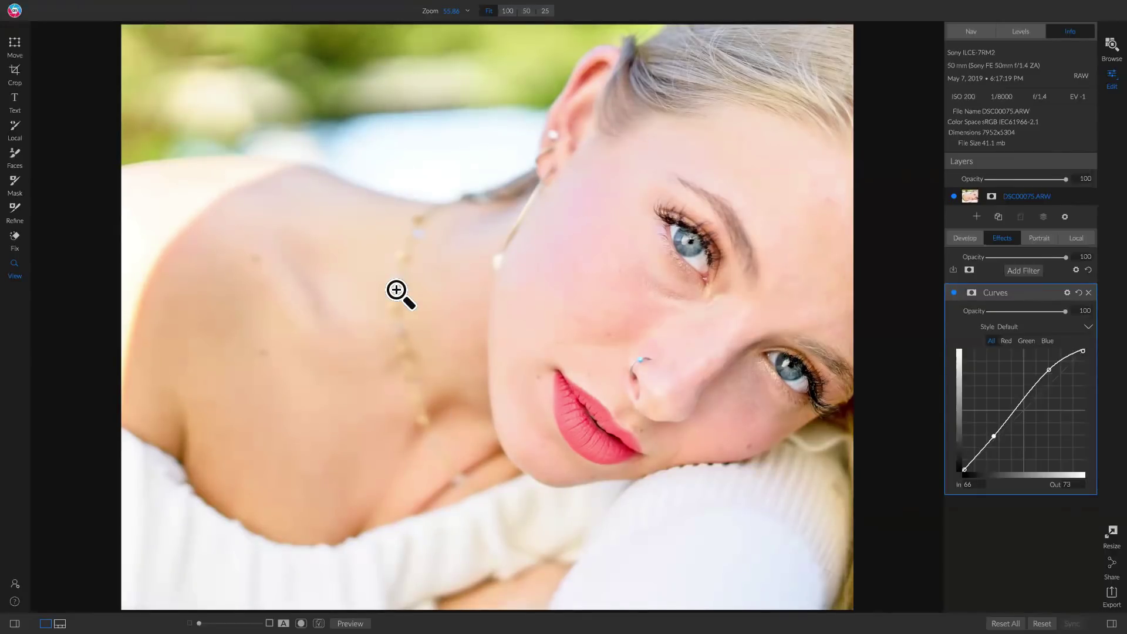
# - Add a Color Enhancer filter and set the orange color range's saturation to -13 and brightness to 12
pyautogui.click(1033, 271)
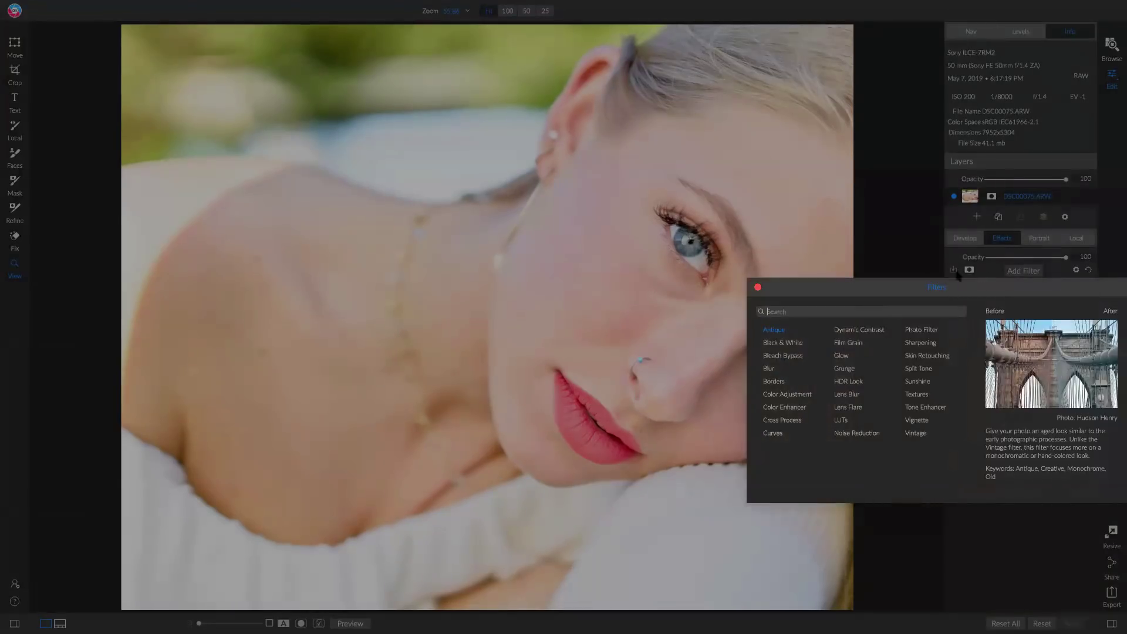
pyautogui.click(788, 408)
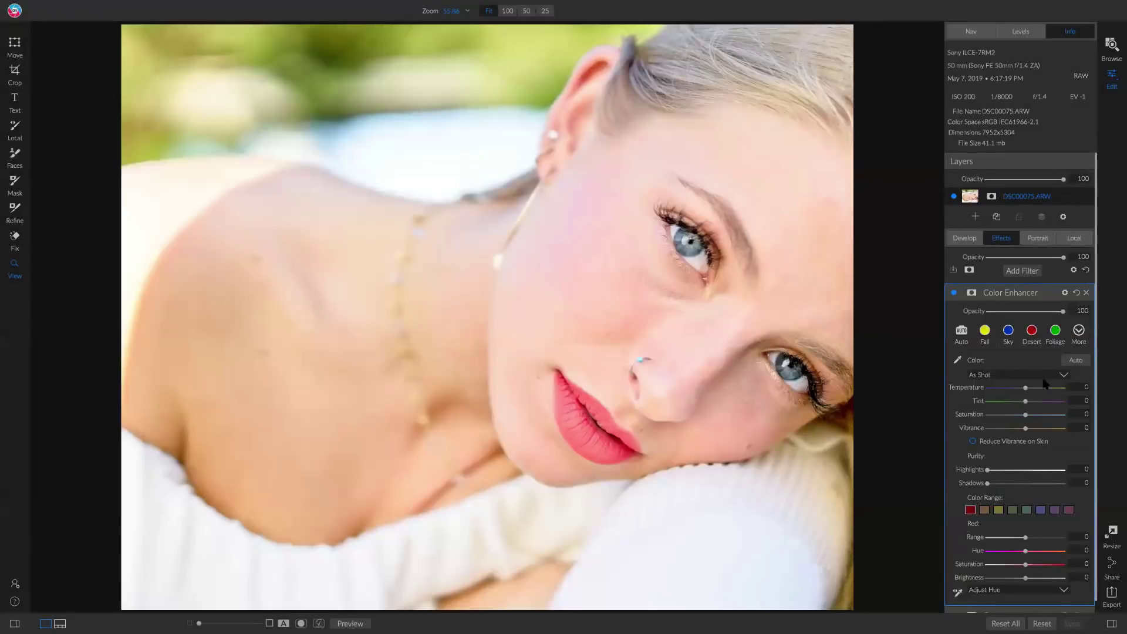
pyautogui.scroll(-1, 1044, 383)
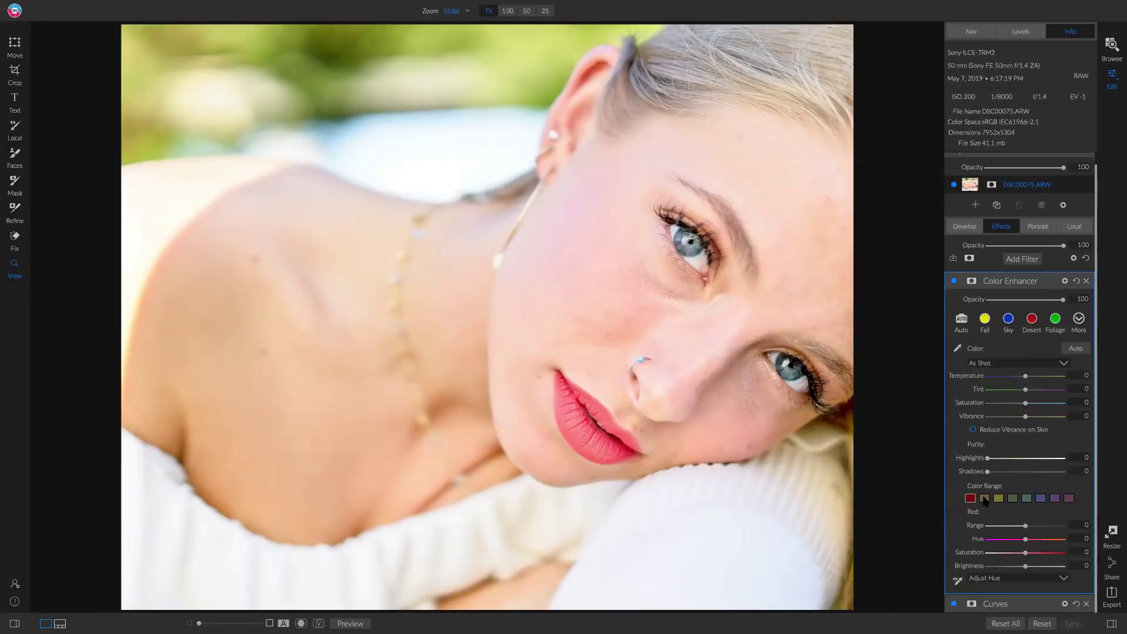
pyautogui.click(984, 498)
pyautogui.moveTo(1025, 556)
pyautogui.mouseDown()
pyautogui.moveTo(969, 562)
pyautogui.moveTo(1040, 557)
pyautogui.moveTo(1015, 558)
pyautogui.mouseUp()
pyautogui.moveTo(1016, 554); pyautogui.dragTo(1016, 554)
pyautogui.moveTo(1018, 558); pyautogui.dragTo(1015, 558)
pyautogui.moveTo(1037, 568)
pyautogui.mouseDown()
pyautogui.moveTo(1023, 570)
pyautogui.moveTo(1034, 569)
pyautogui.mouseUp()
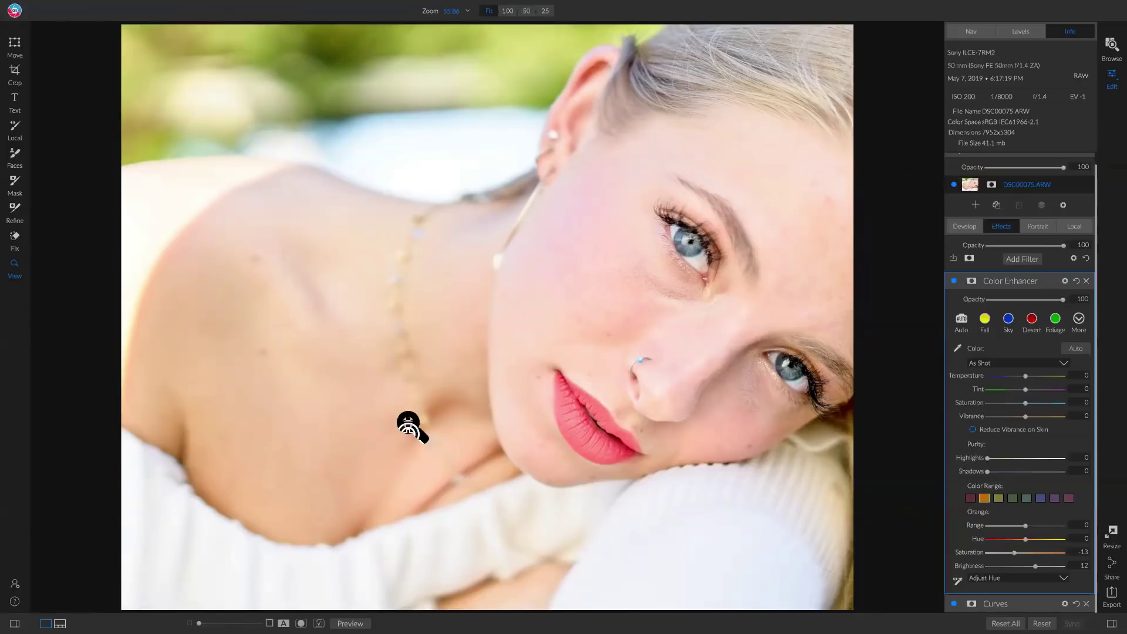
# - Add a Sunshine filter and apply its Strong style
pyautogui.click(1023, 258)
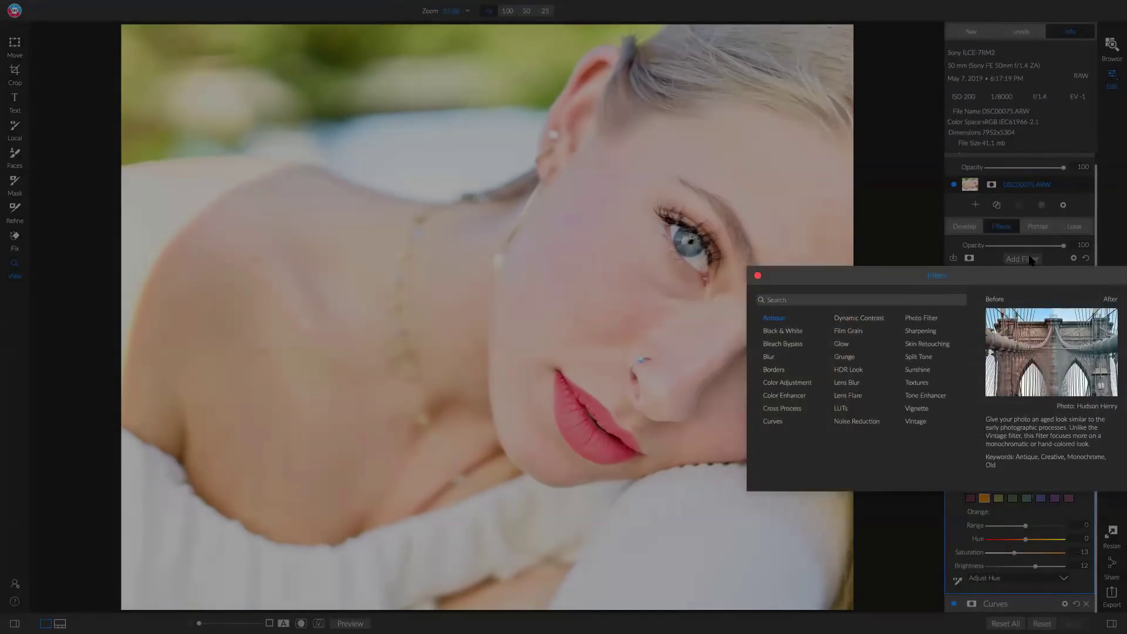
pyautogui.click(918, 370)
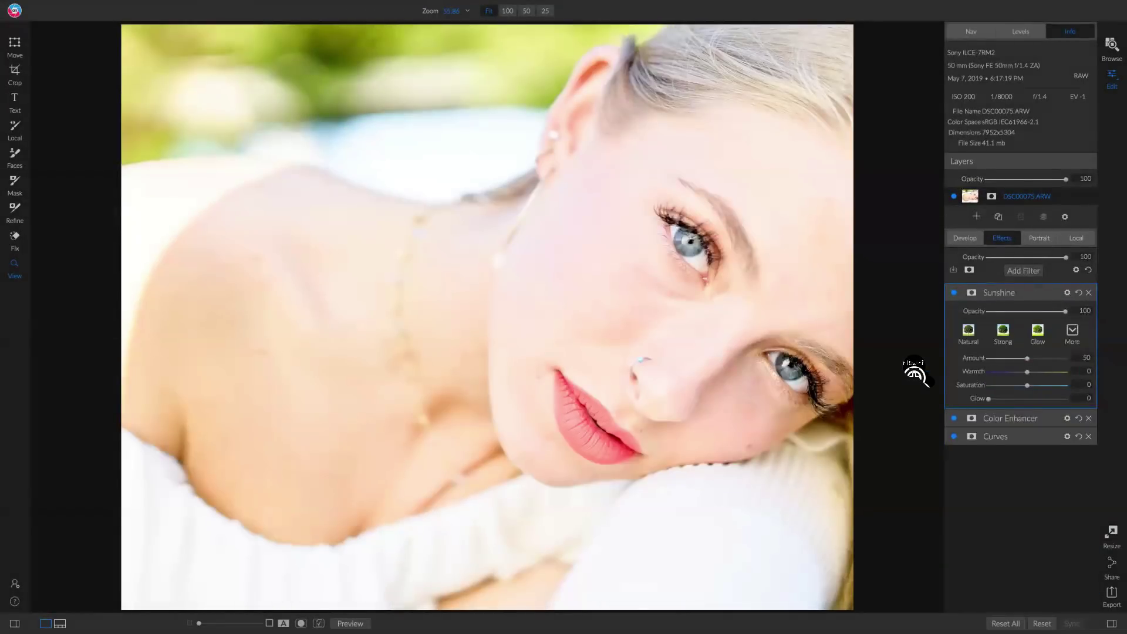
pyautogui.click(996, 335)
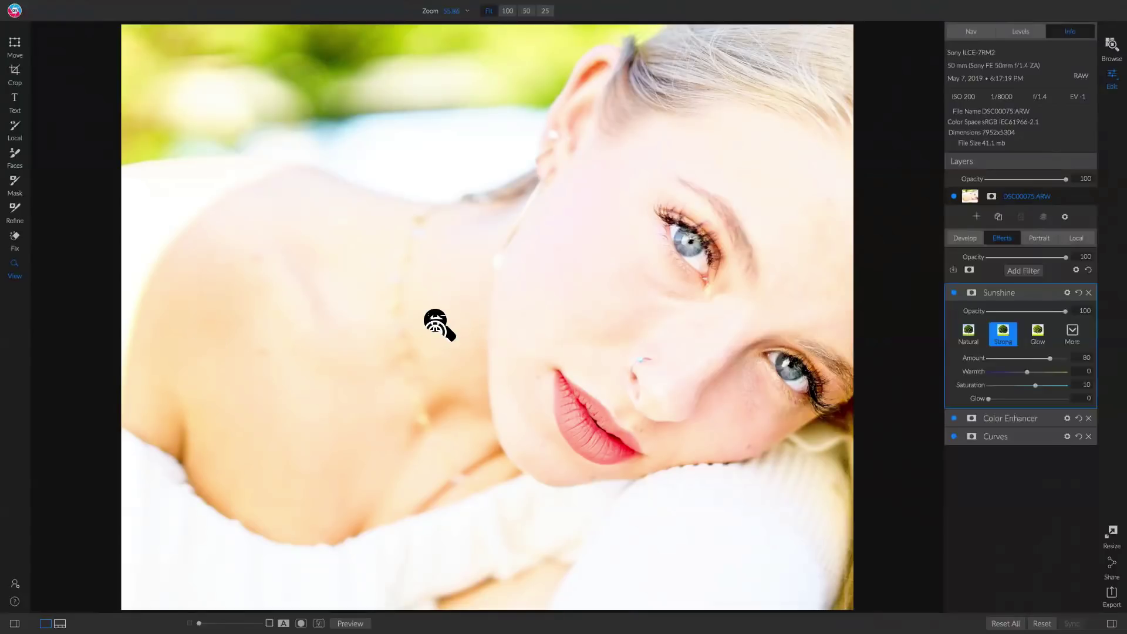
# - Mask the Sunshine filter with a widened Linear Right gradient centered on the neck, and compare the photo with and without the filter
pyautogui.press('k')
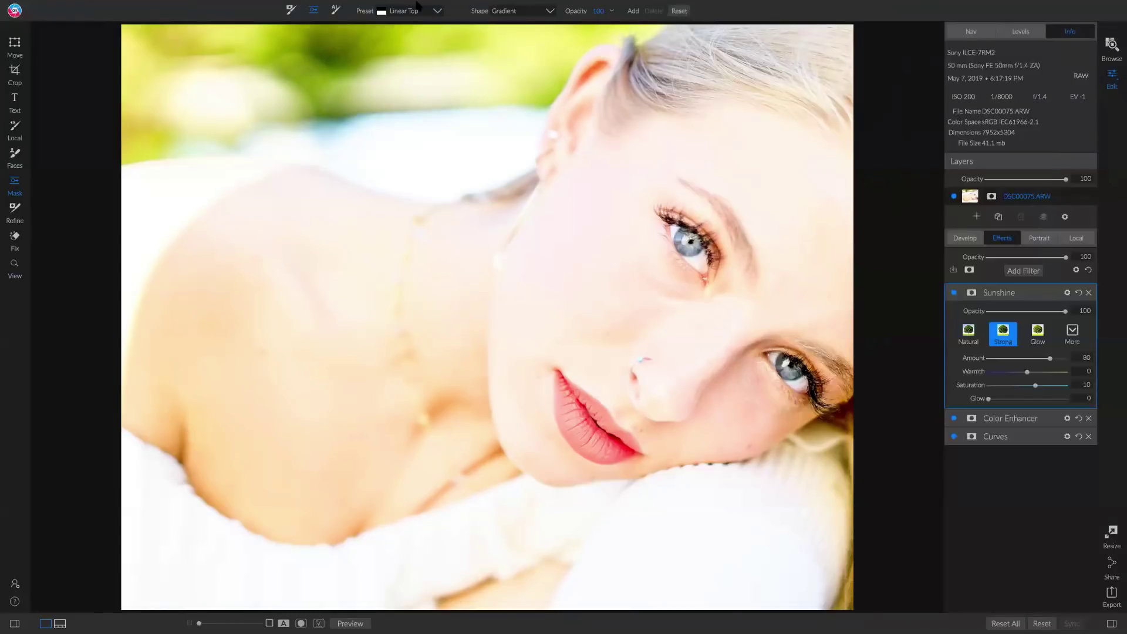
pyautogui.click(435, 11)
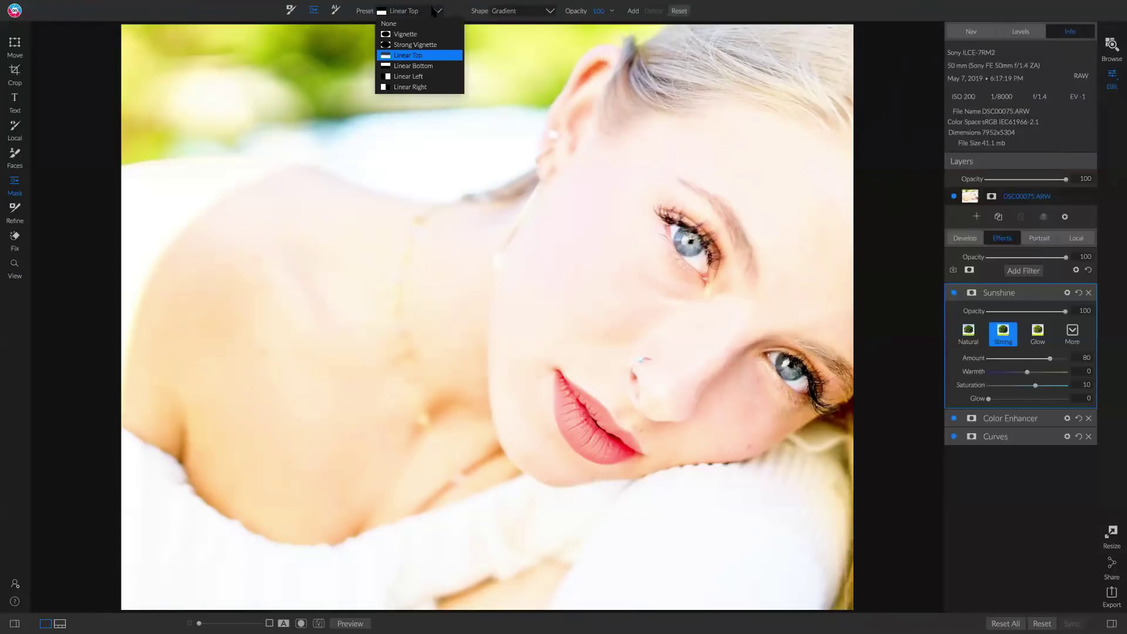
pyautogui.click(410, 87)
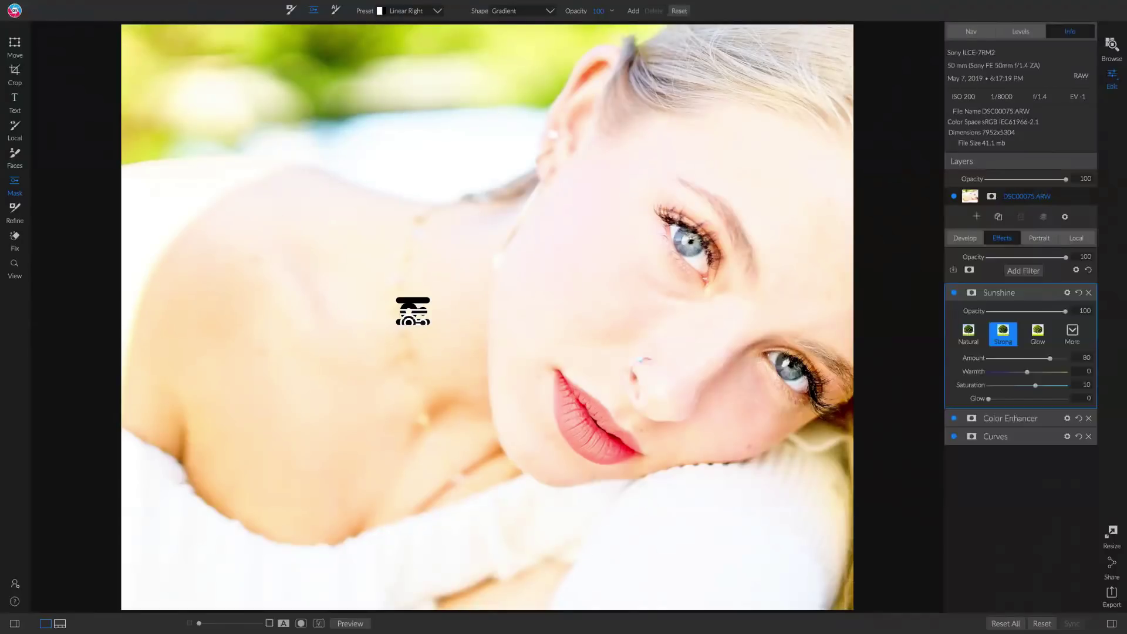
pyautogui.click(498, 254)
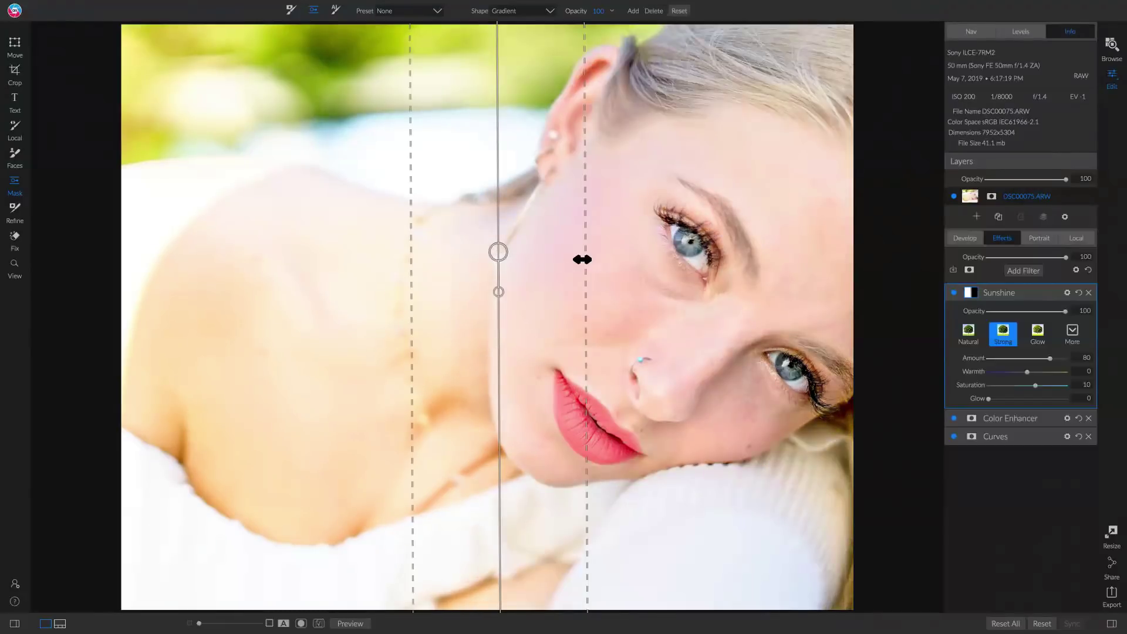
pyautogui.moveTo(583, 259); pyautogui.dragTo(633, 261)
pyautogui.moveTo(498, 253); pyautogui.dragTo(477, 253)
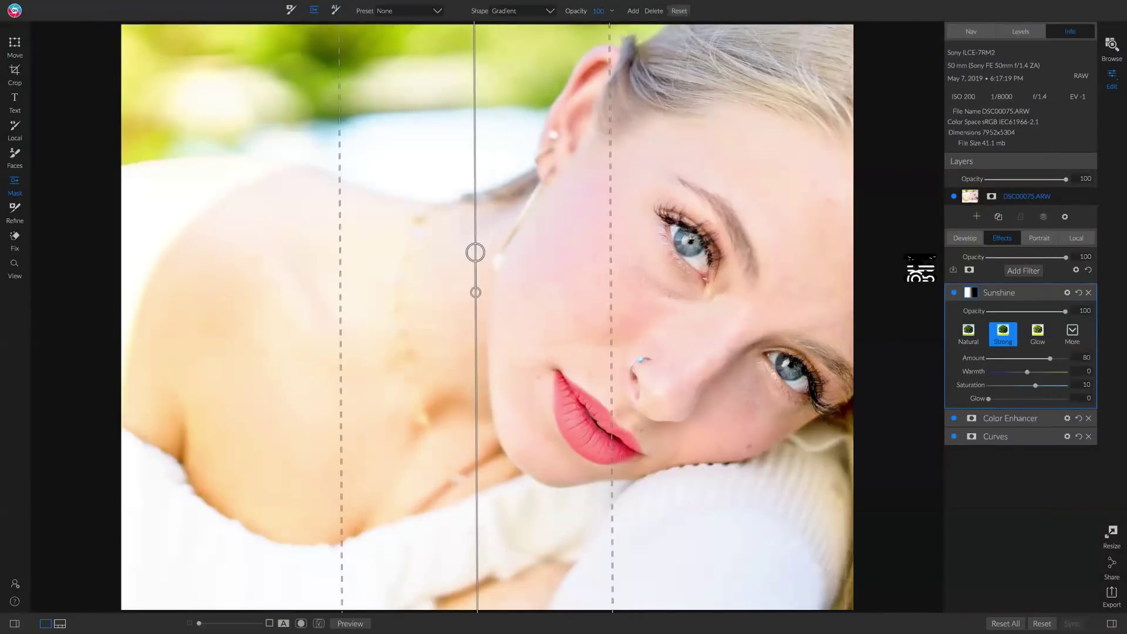
pyautogui.click(953, 292)
pyautogui.click(953, 293)
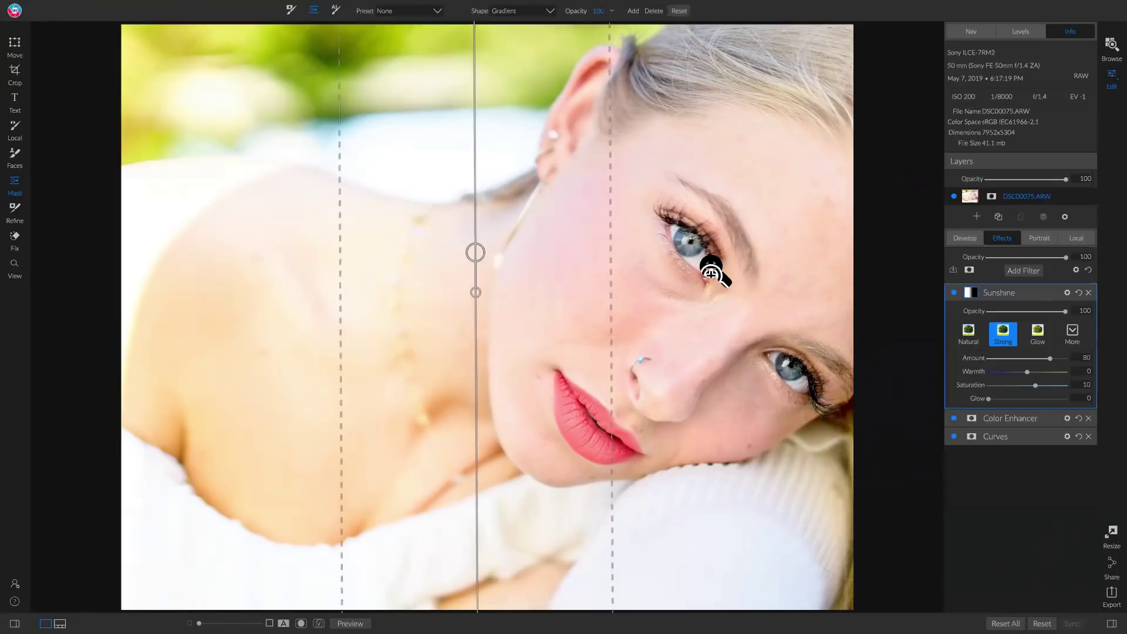
# - Zoom to 100% on the face, add a Sharpening filter and invert its mask to hide the effect
pyautogui.press('z')
pyautogui.click(647, 254)
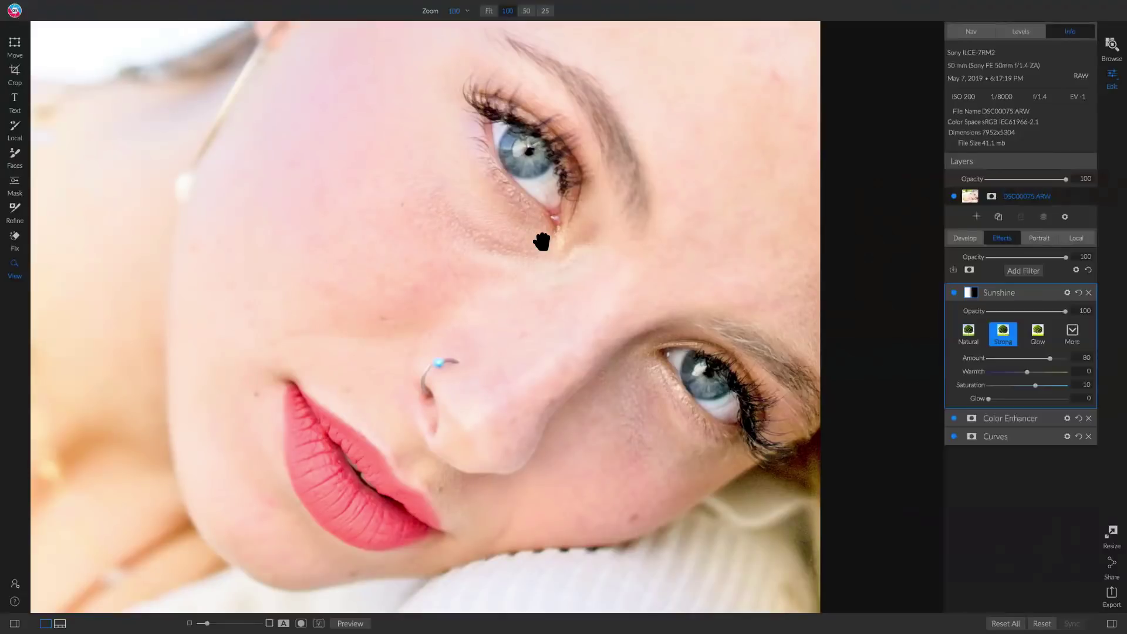
pyautogui.click(1023, 271)
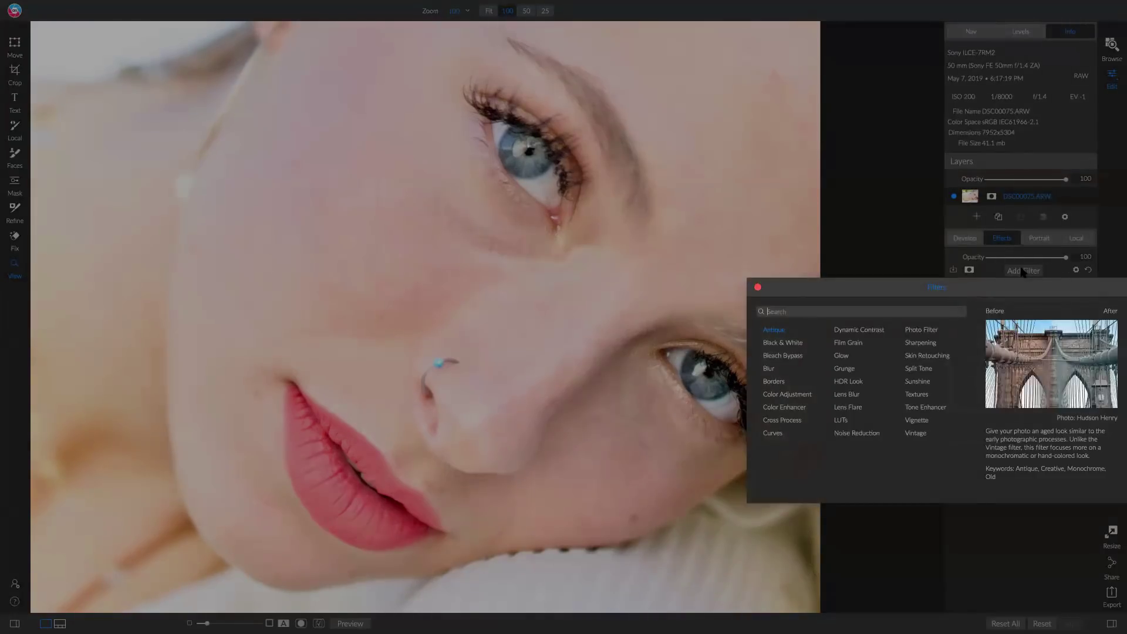
pyautogui.click(928, 345)
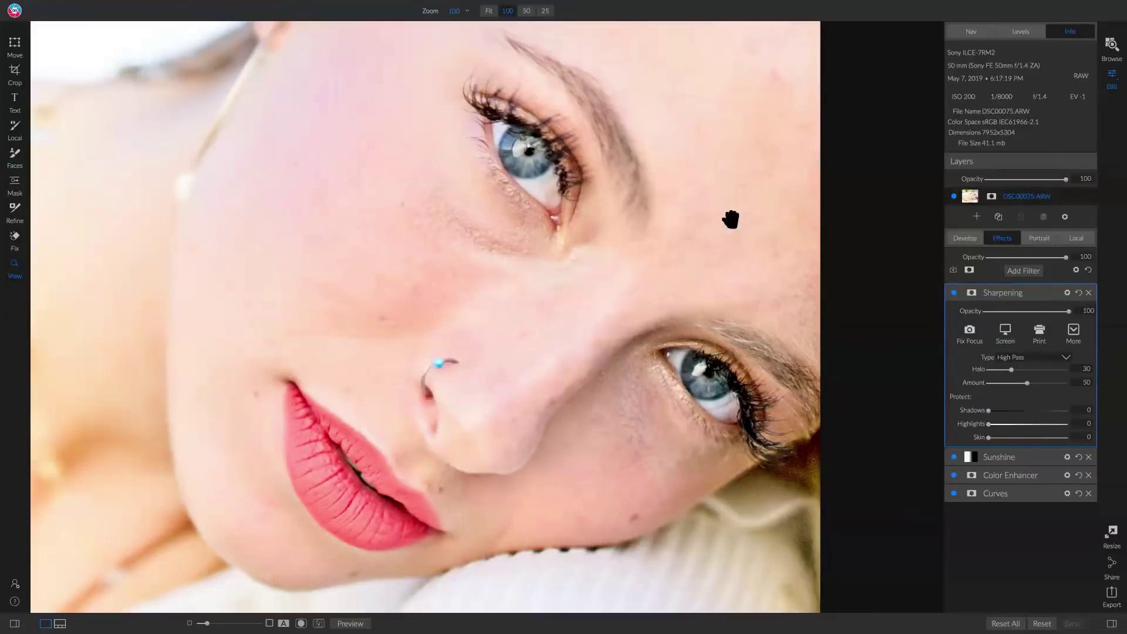
pyautogui.click(971, 293)
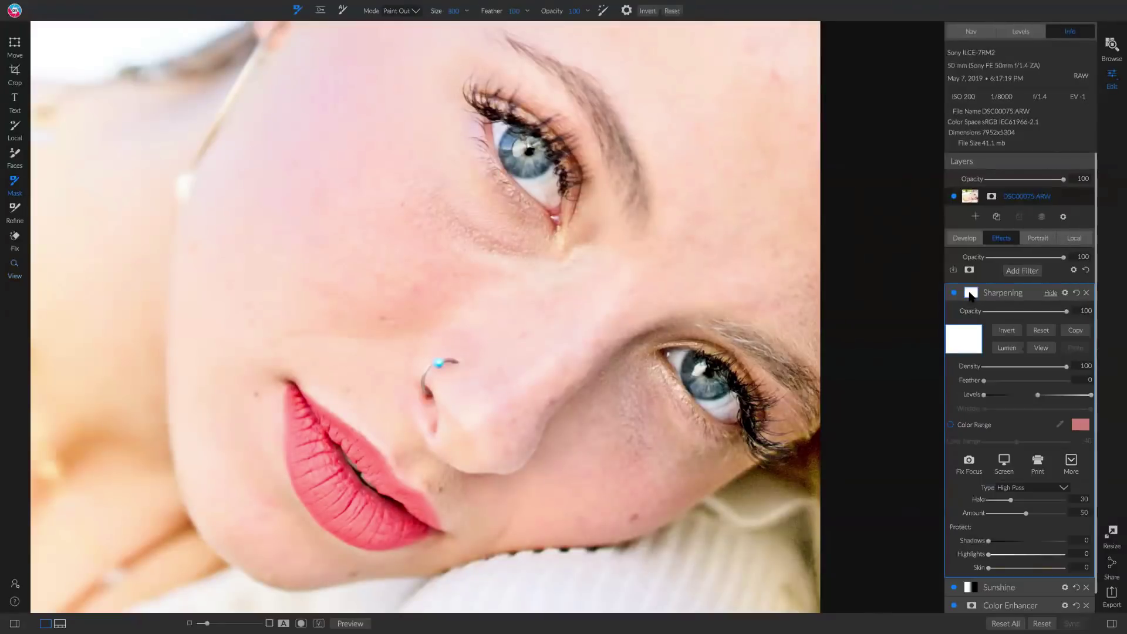
pyautogui.click(1007, 331)
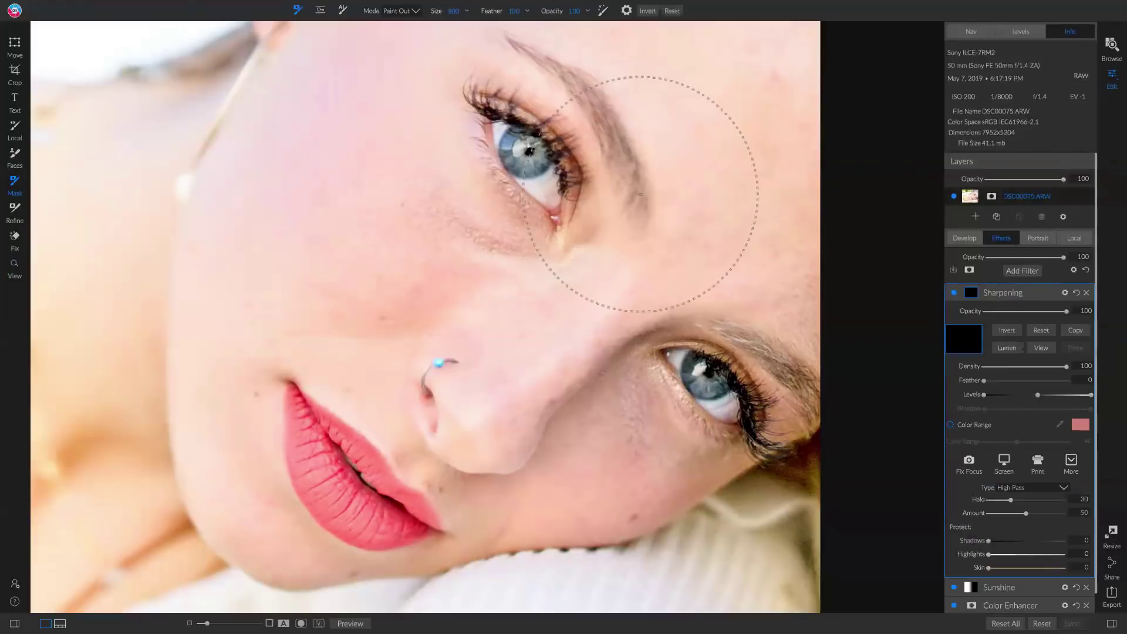
# - Paint the sharpening in over both eyes and the lips with a size 400 brush
pyautogui.press('[')
pyautogui.click(464, 106)
pyautogui.moveTo(788, 421); pyautogui.dragTo(794, 427)
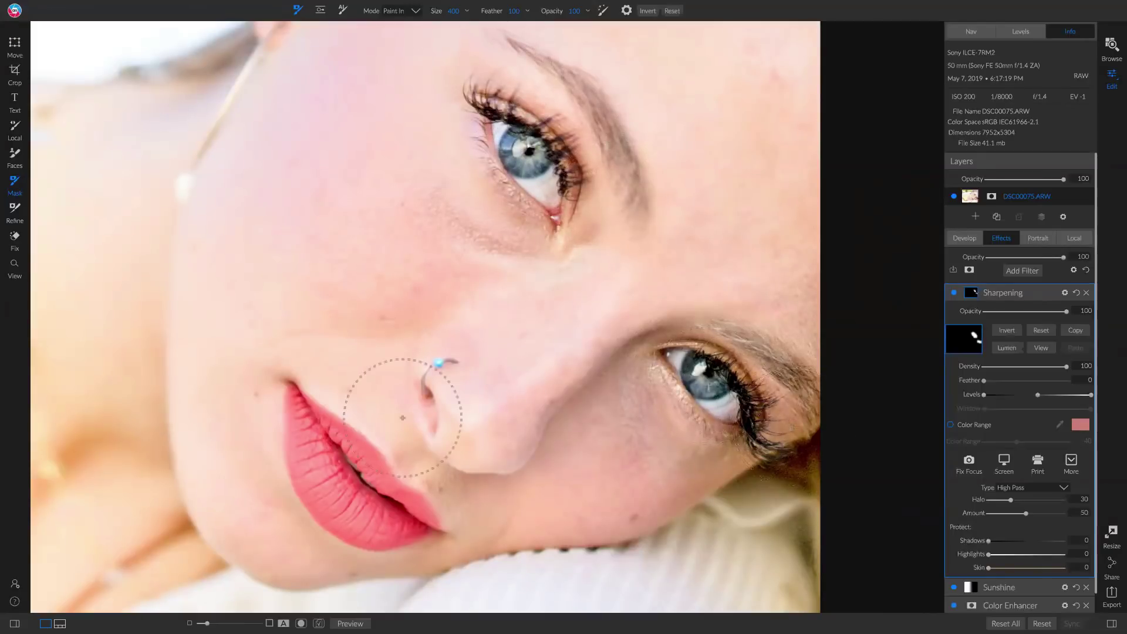
pyautogui.moveTo(312, 415); pyautogui.dragTo(393, 534)
pyautogui.press('z')
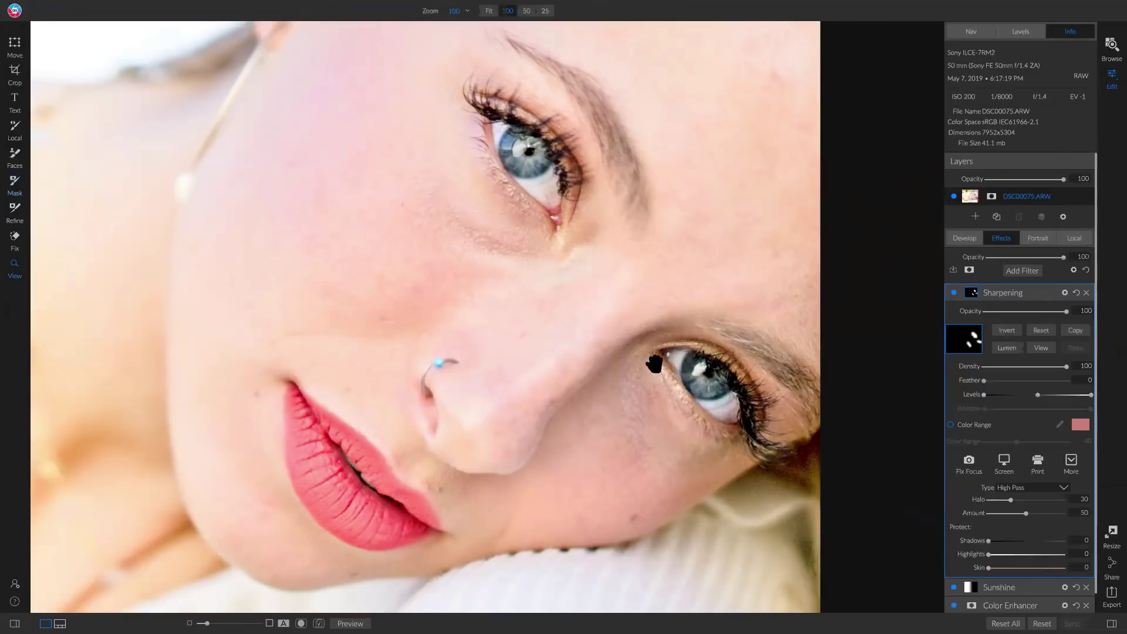
# - Set the Sharpening filter's halo to 11 and amount to 65, comparing the whole photo with and without it
pyautogui.hotkey('ctrl', '0')
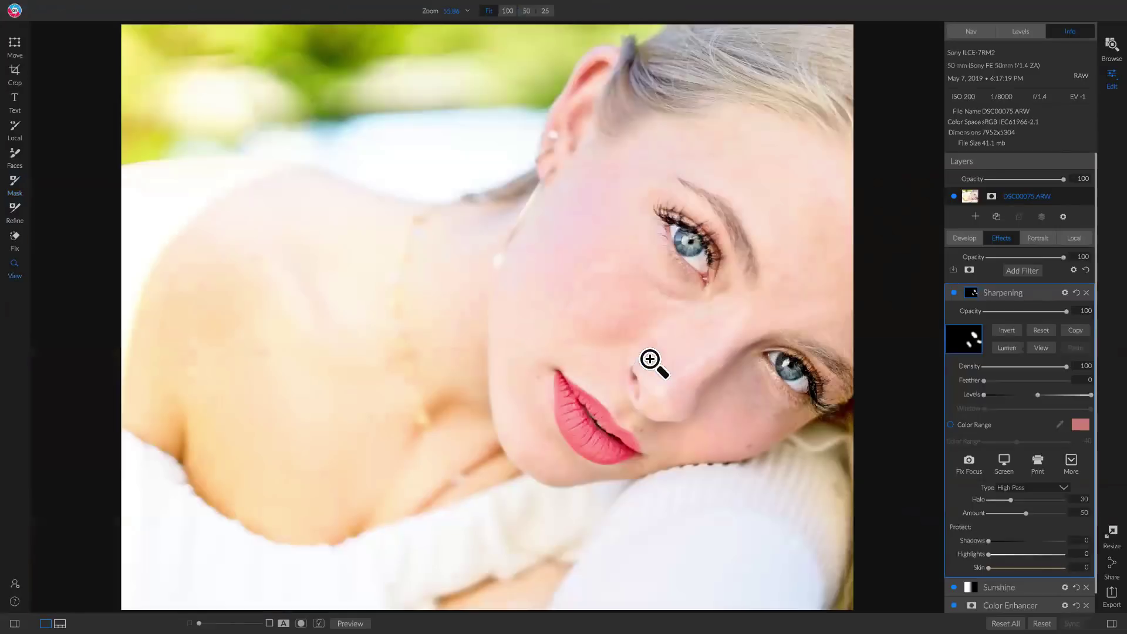
pyautogui.click(954, 293)
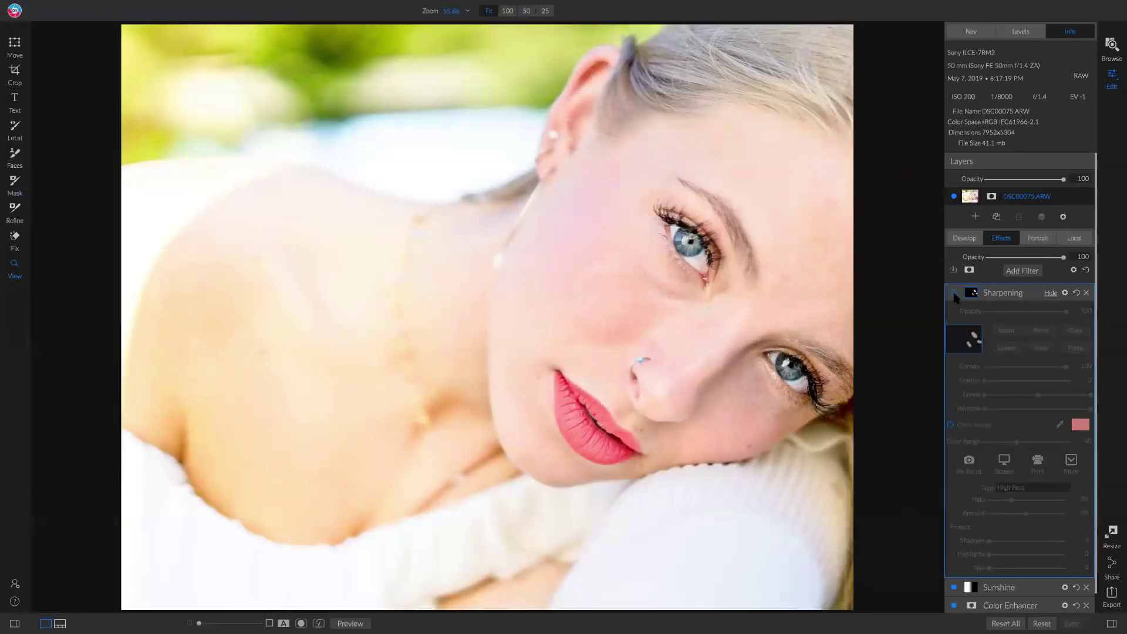
pyautogui.click(953, 293)
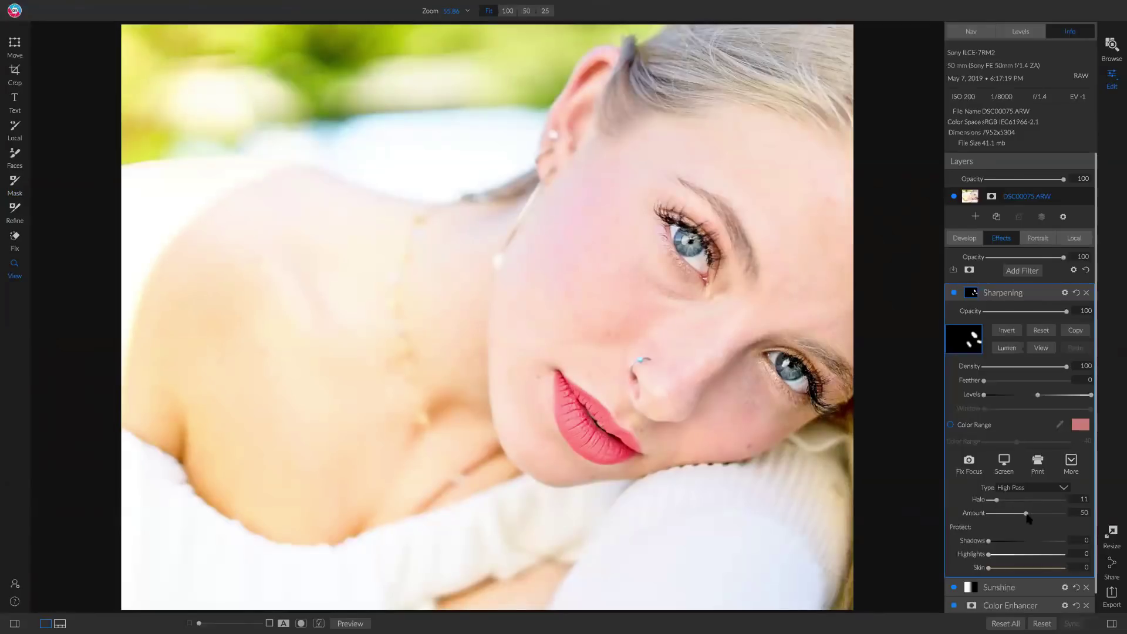
pyautogui.moveTo(1027, 516); pyautogui.dragTo(1039, 518)
pyautogui.click(953, 293)
pyautogui.click(954, 293)
# - Add a Vignette filter and apply its White Vignette style
pyautogui.click(1020, 272)
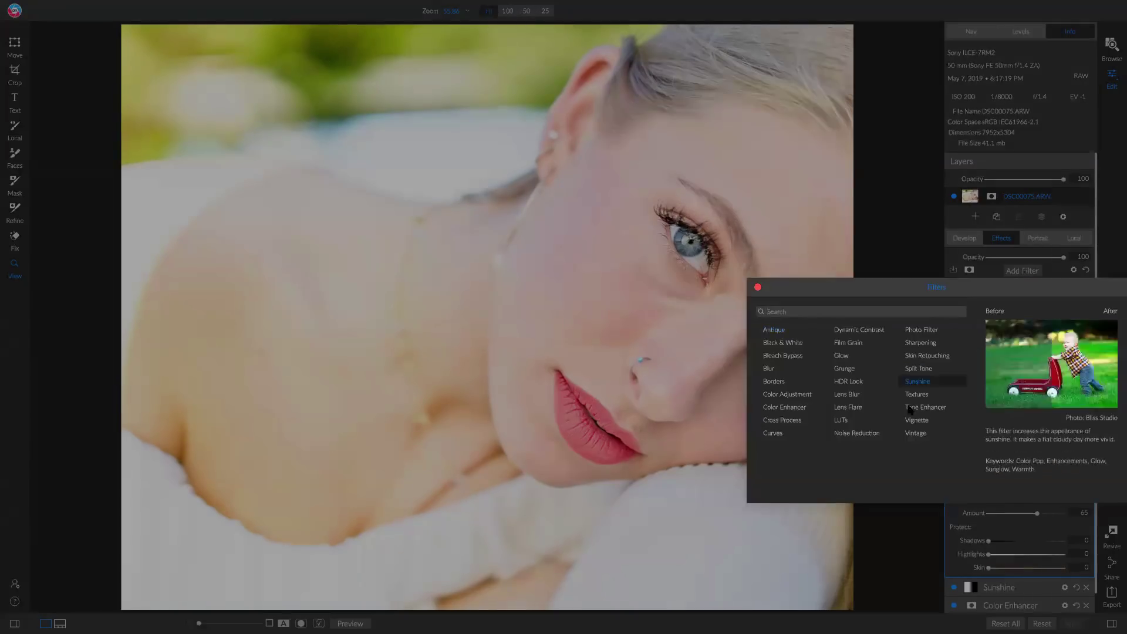
pyautogui.click(917, 420)
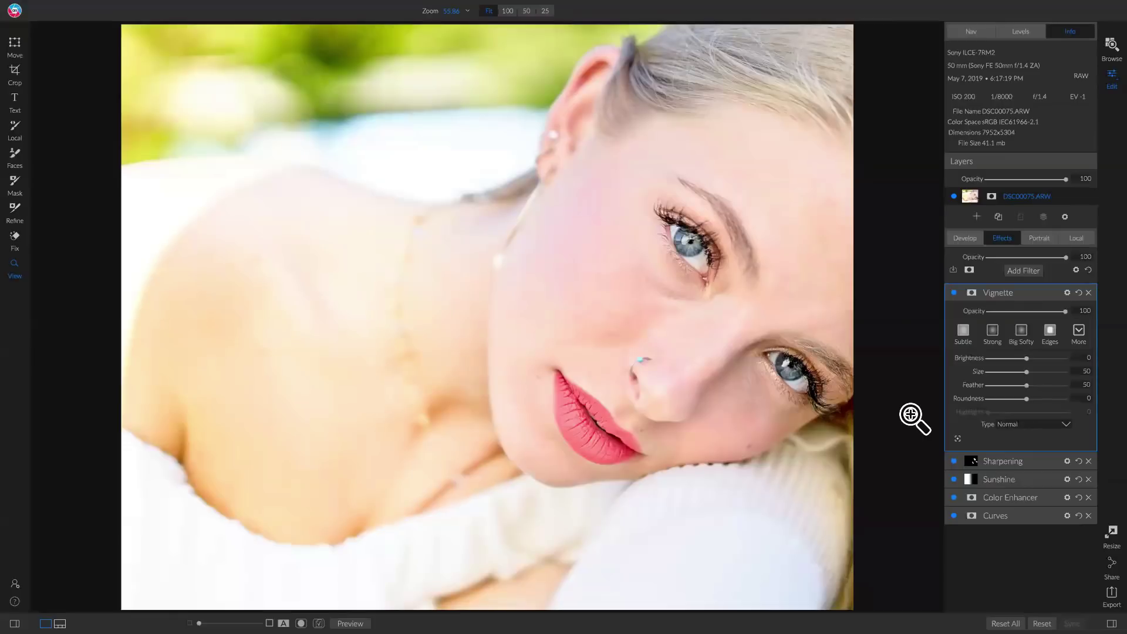
pyautogui.click(1078, 332)
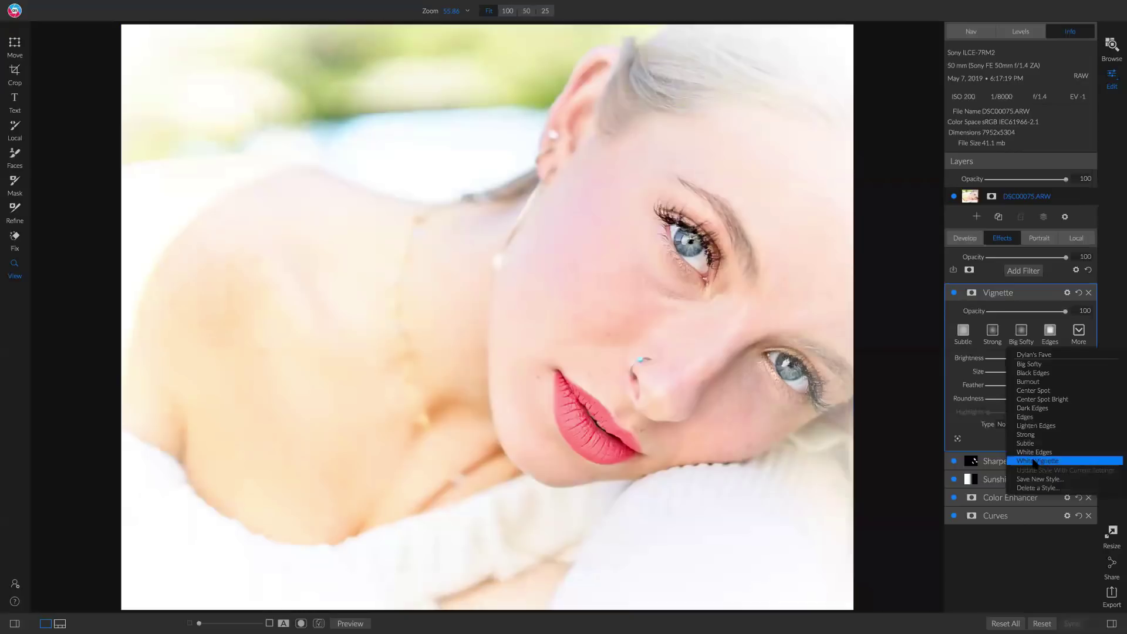
pyautogui.click(1034, 461)
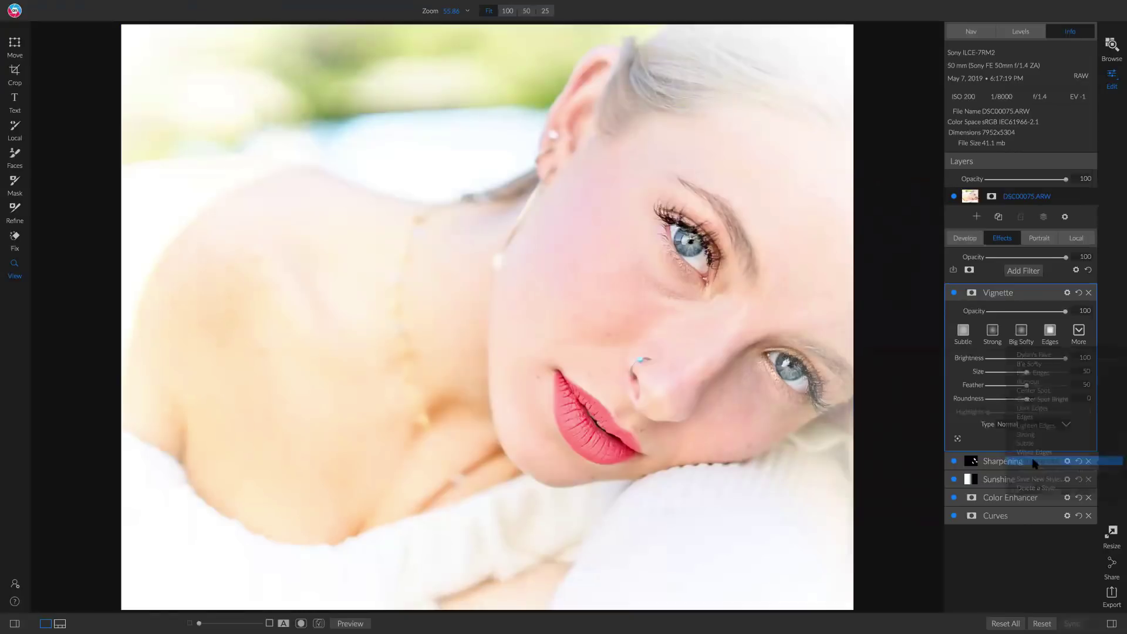
# - Recenter the vignette just below the upper eye and set its opacity to 55, comparing the photo with and without it
pyautogui.click(957, 440)
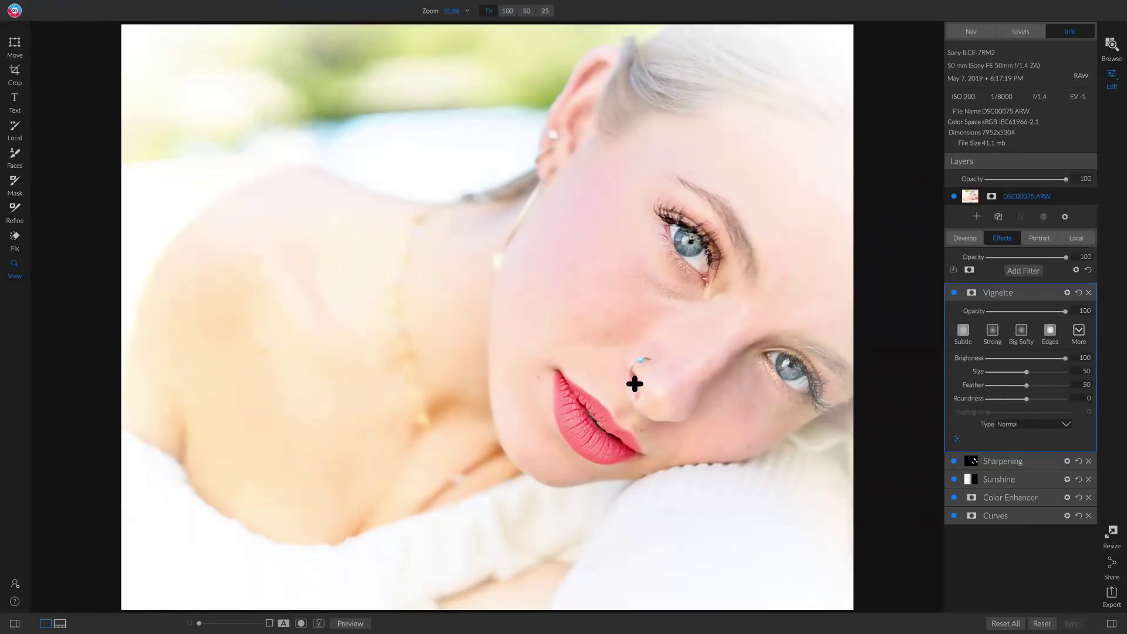
pyautogui.moveTo(635, 382); pyautogui.dragTo(705, 269)
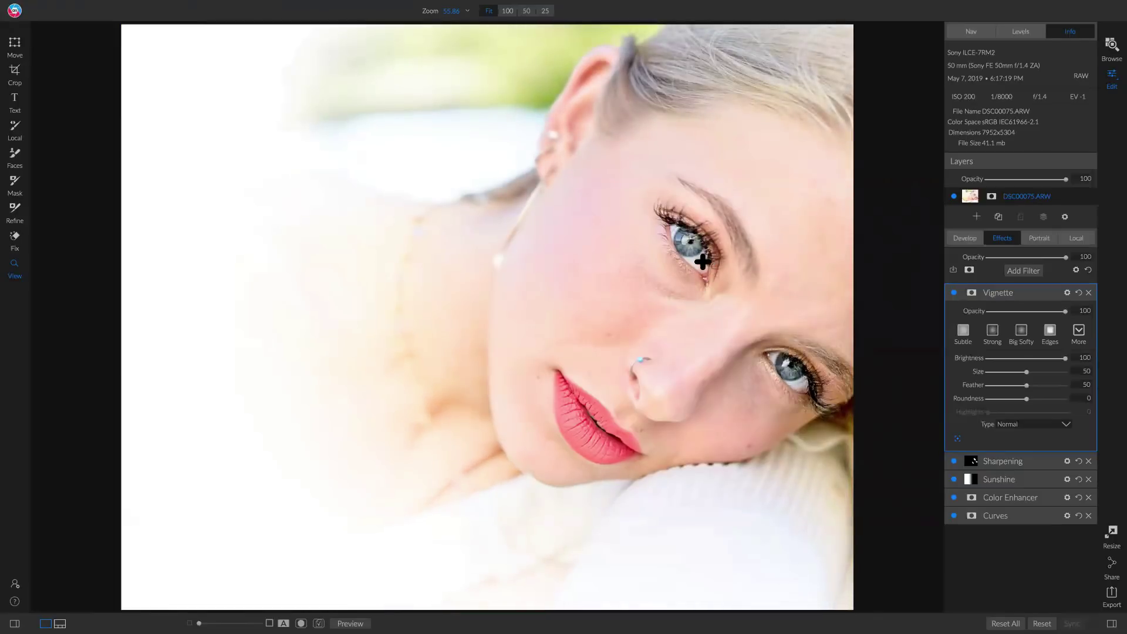
pyautogui.click(702, 270)
pyautogui.moveTo(1064, 314); pyautogui.dragTo(1029, 314)
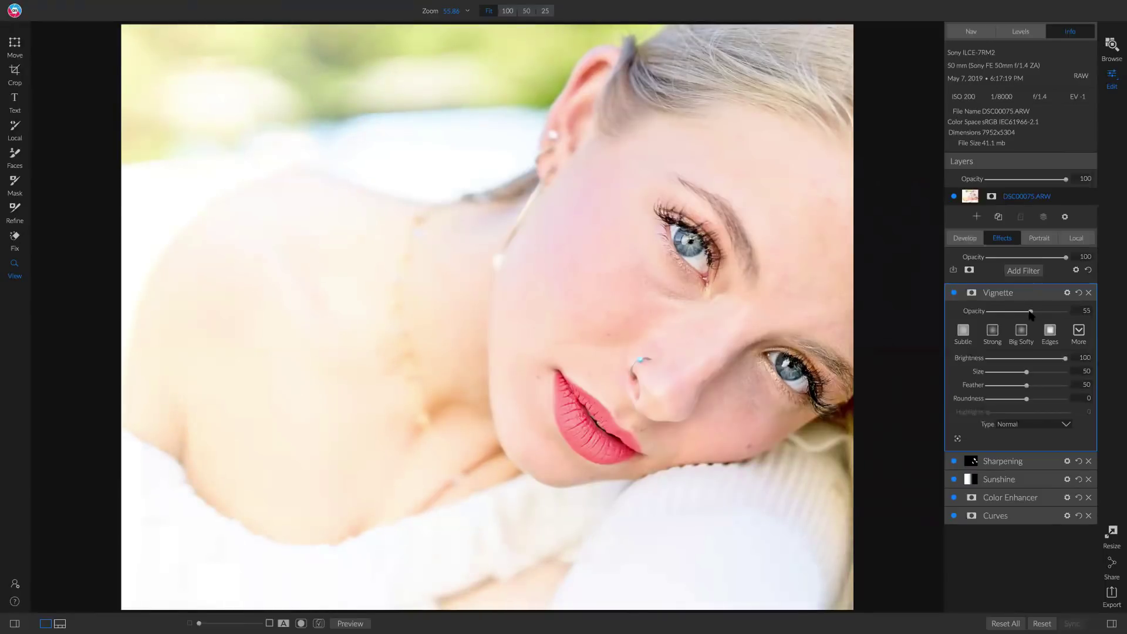
pyautogui.click(953, 293)
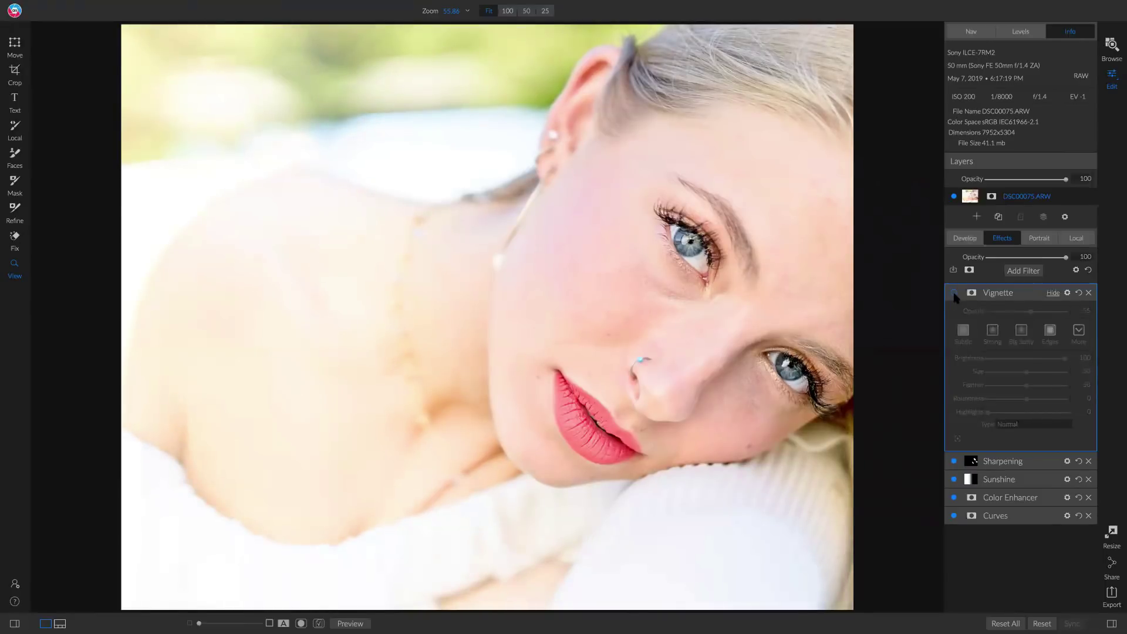
pyautogui.click(953, 292)
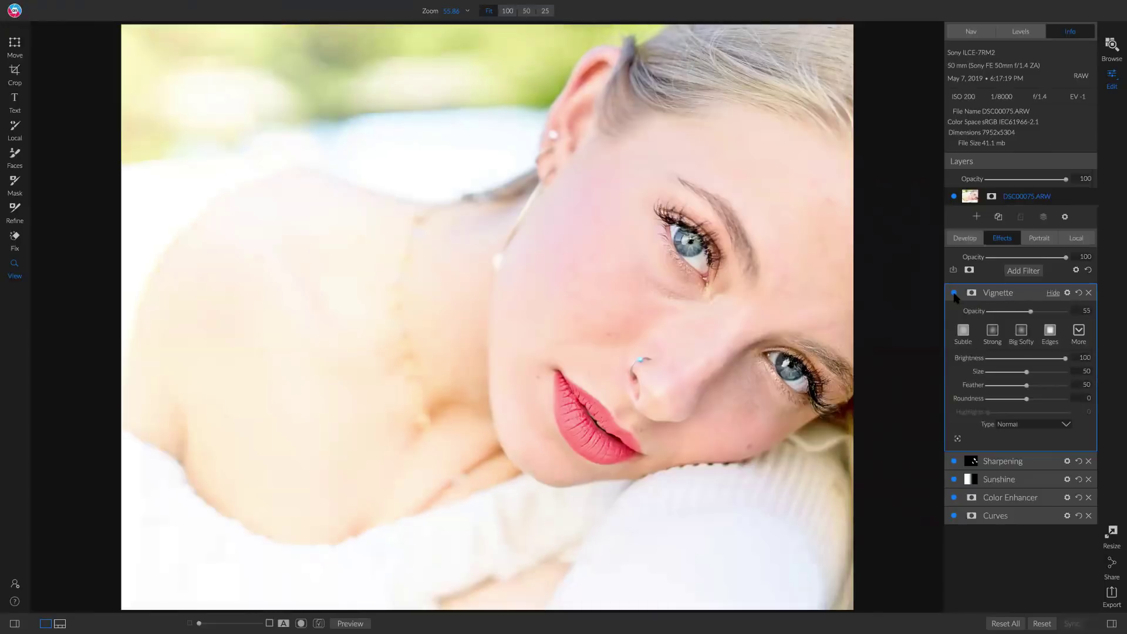
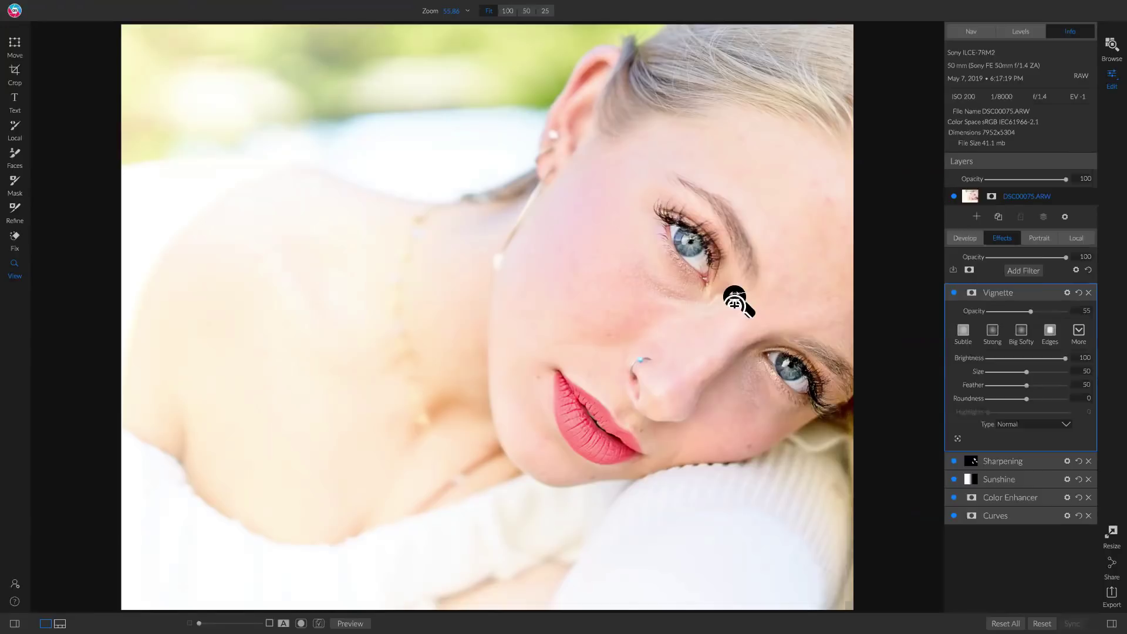
# - Start a local adjustment with the Darken style and place a Linear Left gradient on the neck
pyautogui.click(1074, 238)
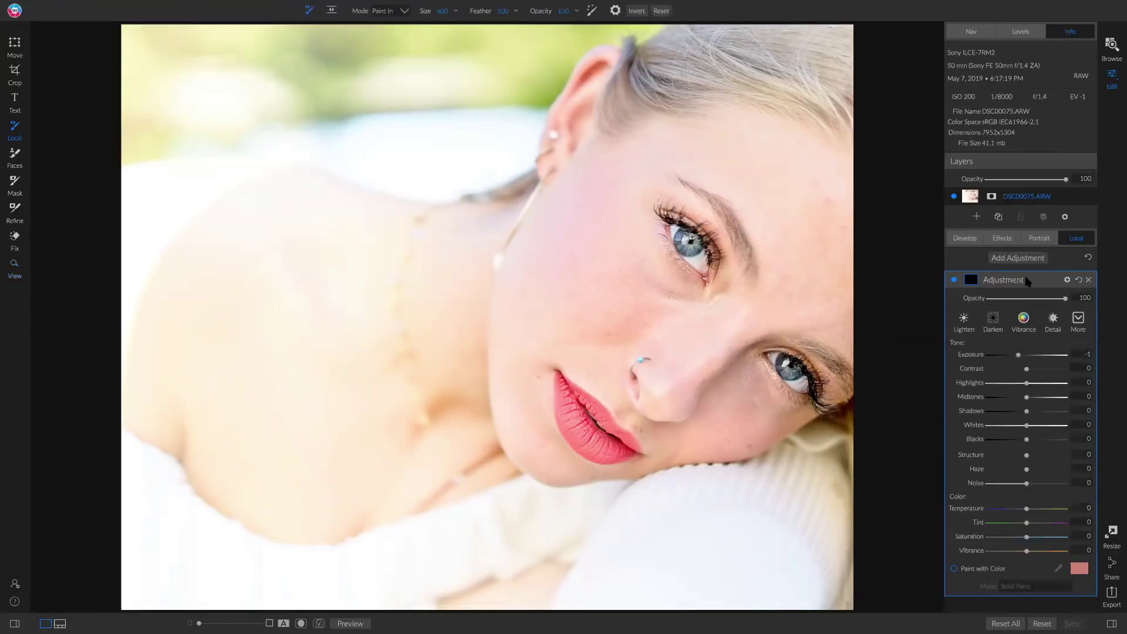
pyautogui.click(993, 321)
pyautogui.press('g')
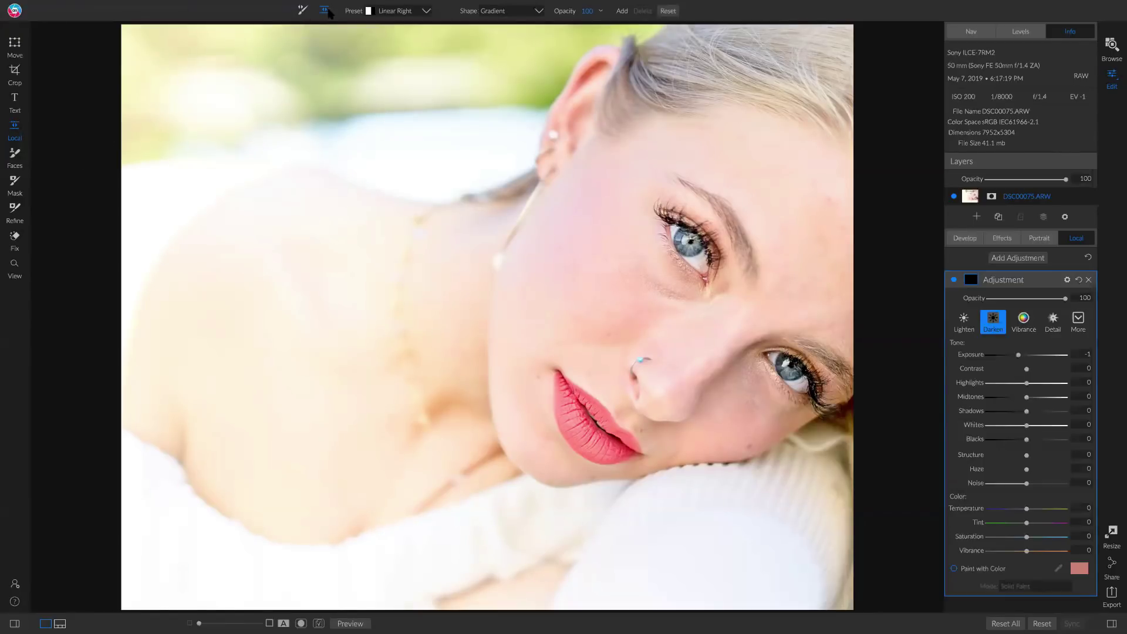
pyautogui.click(402, 12)
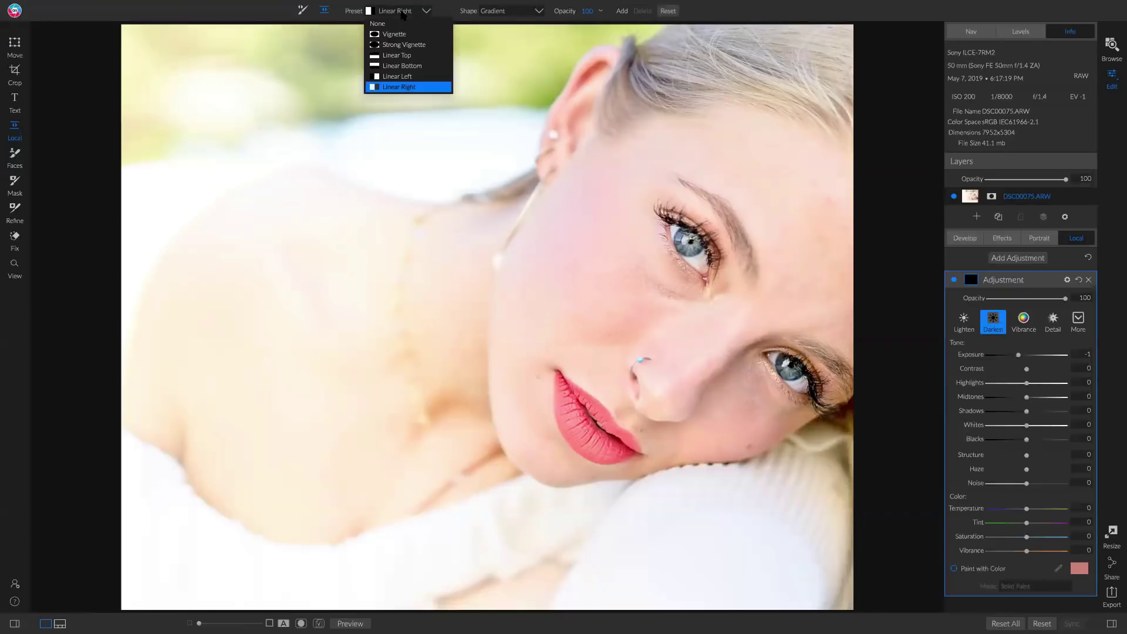
pyautogui.click(396, 76)
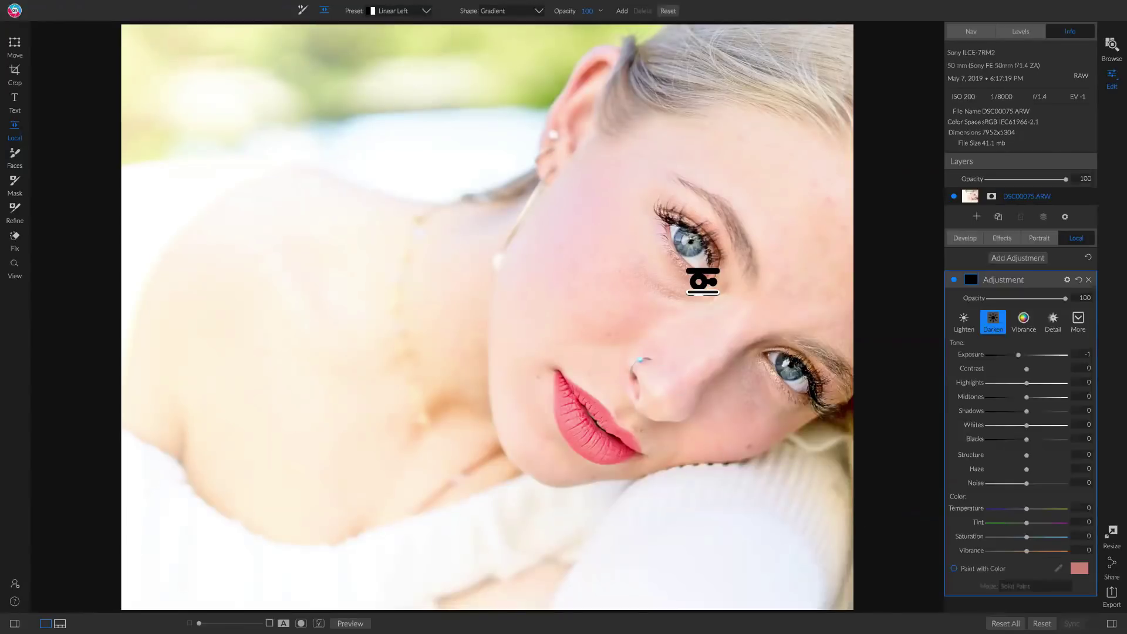
pyautogui.click(465, 303)
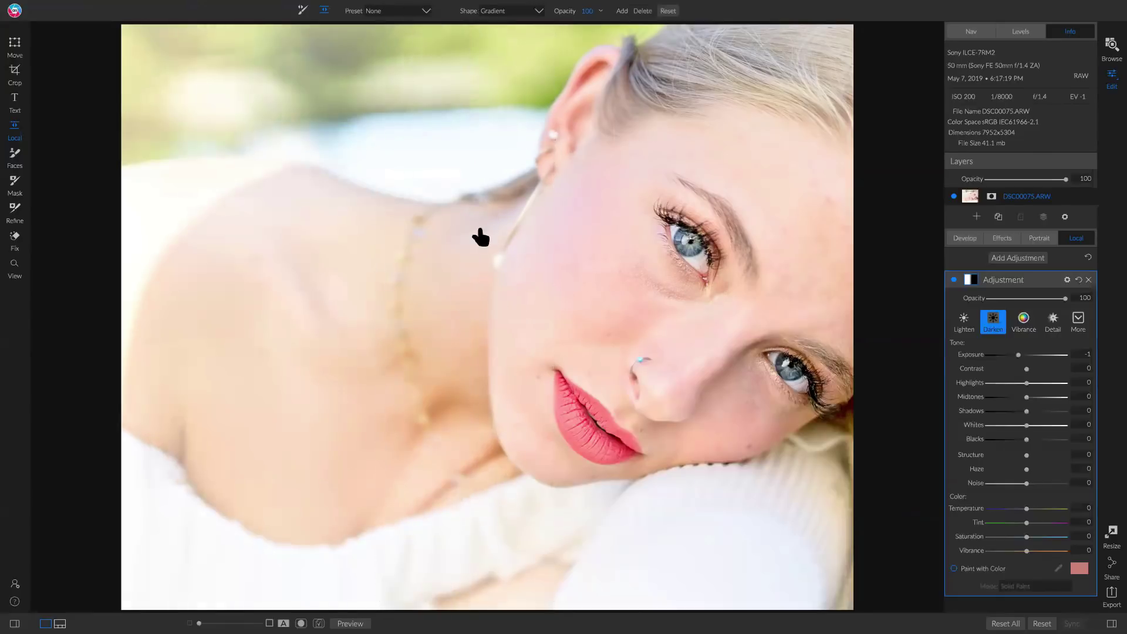
# - Flip and slightly tilt the gradient so it darkens the face side, widen its transition and shift it toward the necklace
pyautogui.moveTo(467, 264); pyautogui.dragTo(502, 274)
pyautogui.moveTo(544, 323); pyautogui.dragTo(471, 355)
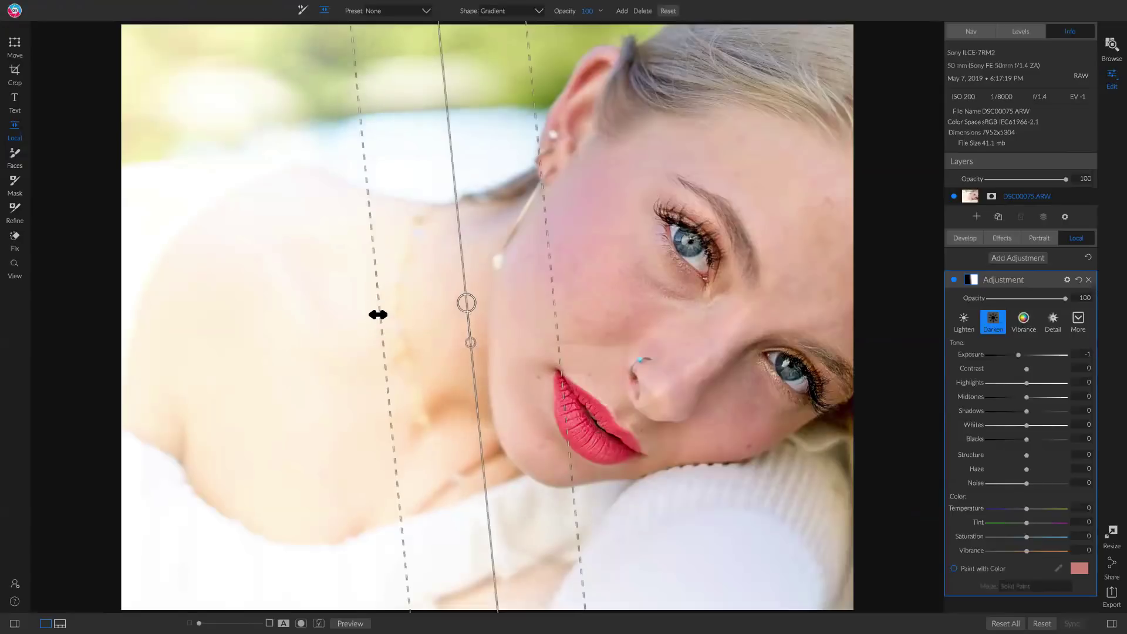
pyautogui.moveTo(375, 314); pyautogui.dragTo(299, 325)
pyautogui.moveTo(464, 304); pyautogui.dragTo(433, 306)
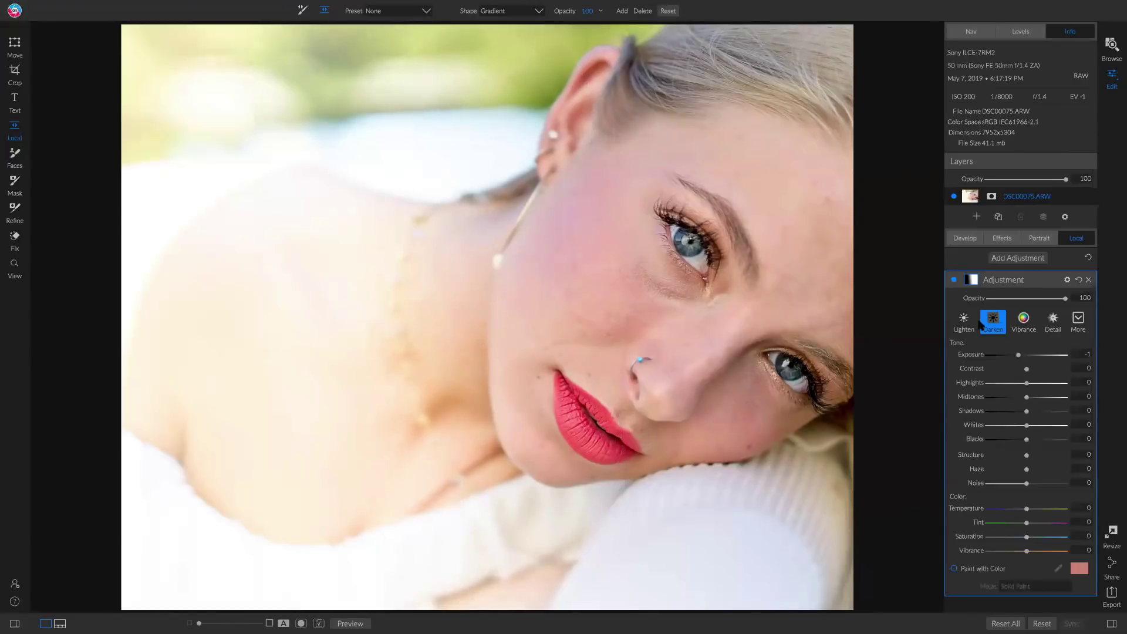
pyautogui.click(953, 280)
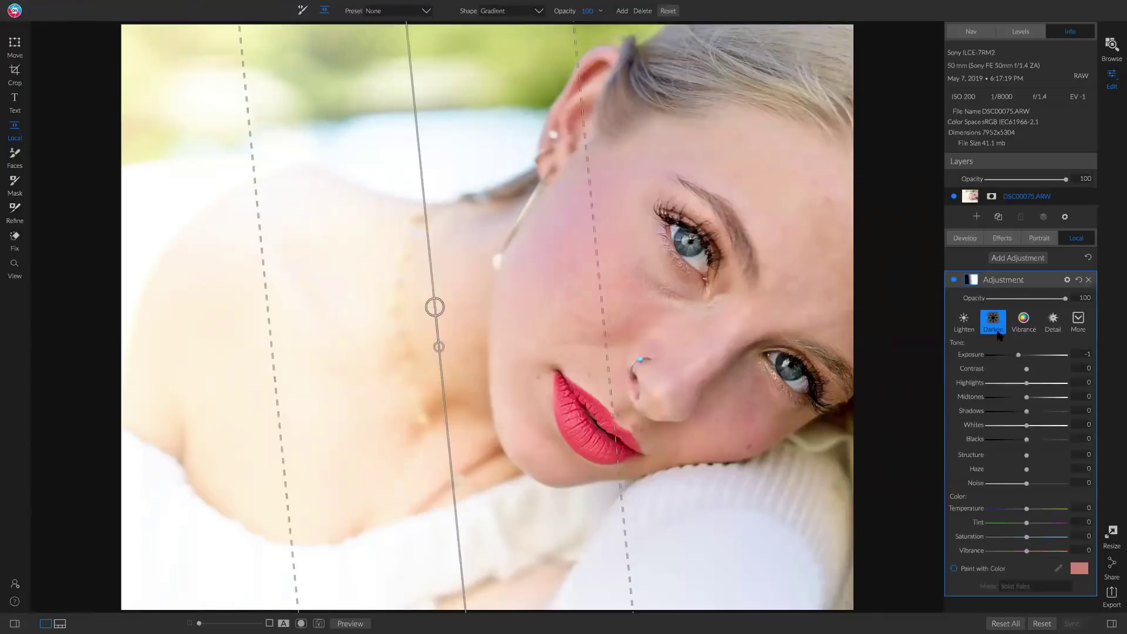
# - Widen the gradient across the whole photo centered on the jawline, and set the adjustment's opacity to 70
pyautogui.moveTo(566, 285)
pyautogui.moveTo(595, 278); pyautogui.dragTo(802, 263)
pyautogui.moveTo(433, 307); pyautogui.dragTo(516, 301)
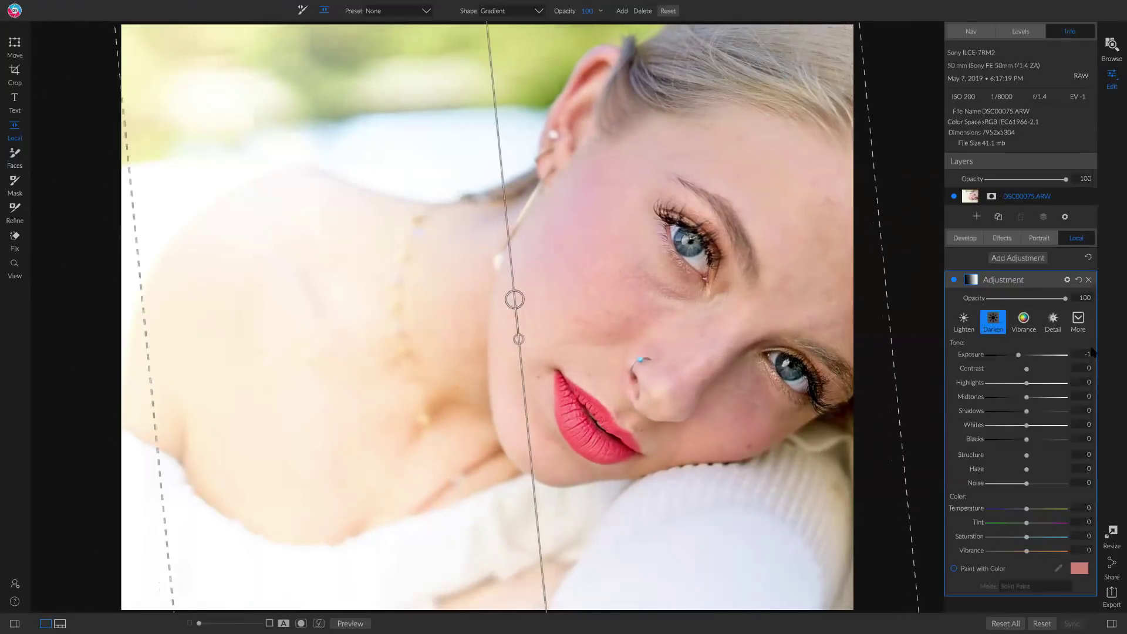
pyautogui.moveTo(1066, 301); pyautogui.dragTo(1043, 299)
pyautogui.click(953, 281)
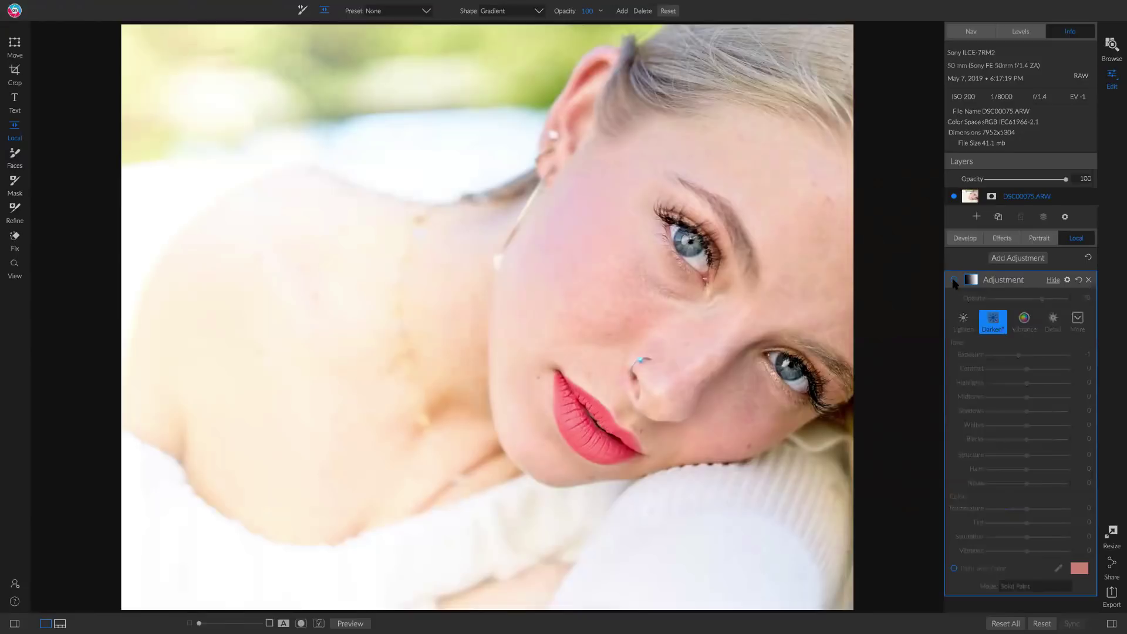
pyautogui.click(954, 282)
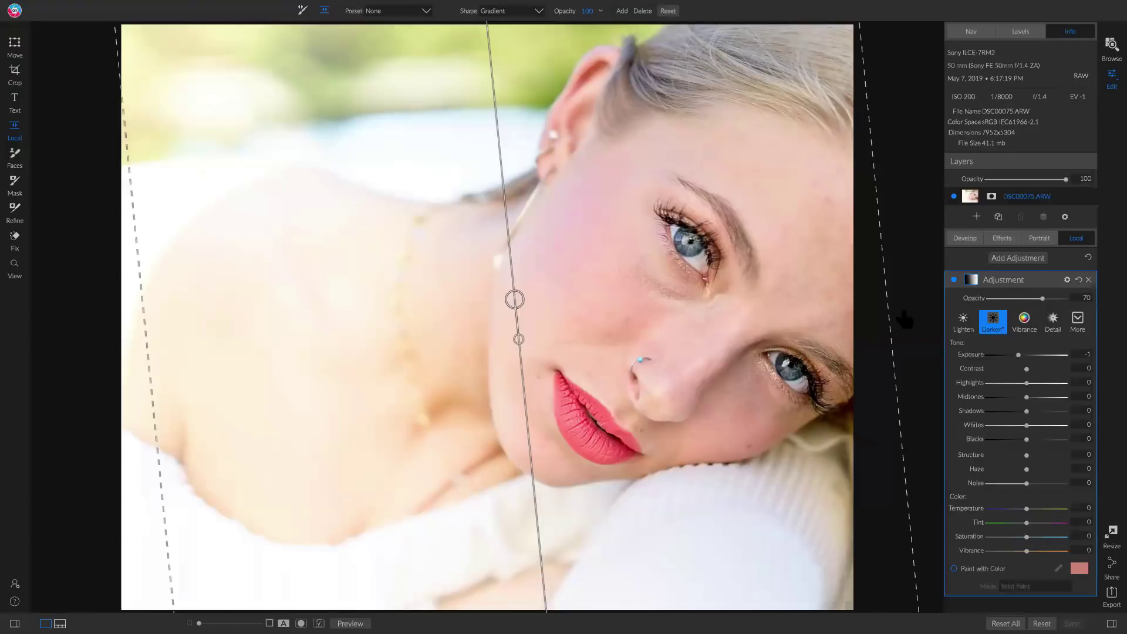
# - Add a second local adjustment with the Magic Eye Fixer style and paint it over both eyes with a size 100 brush
pyautogui.click(1015, 258)
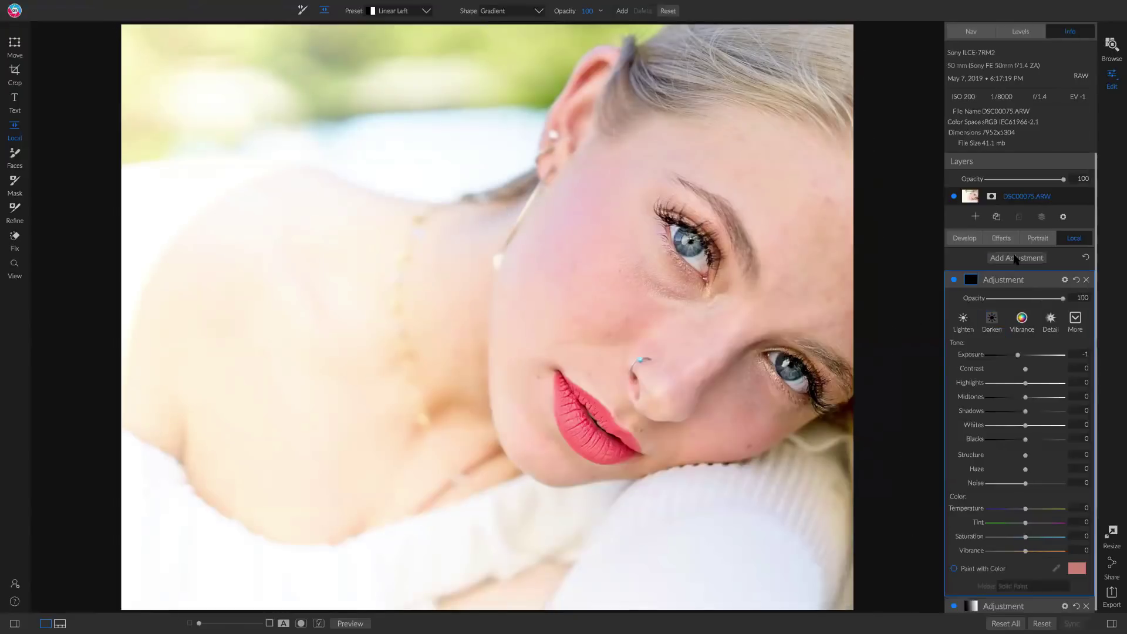
pyautogui.click(1076, 322)
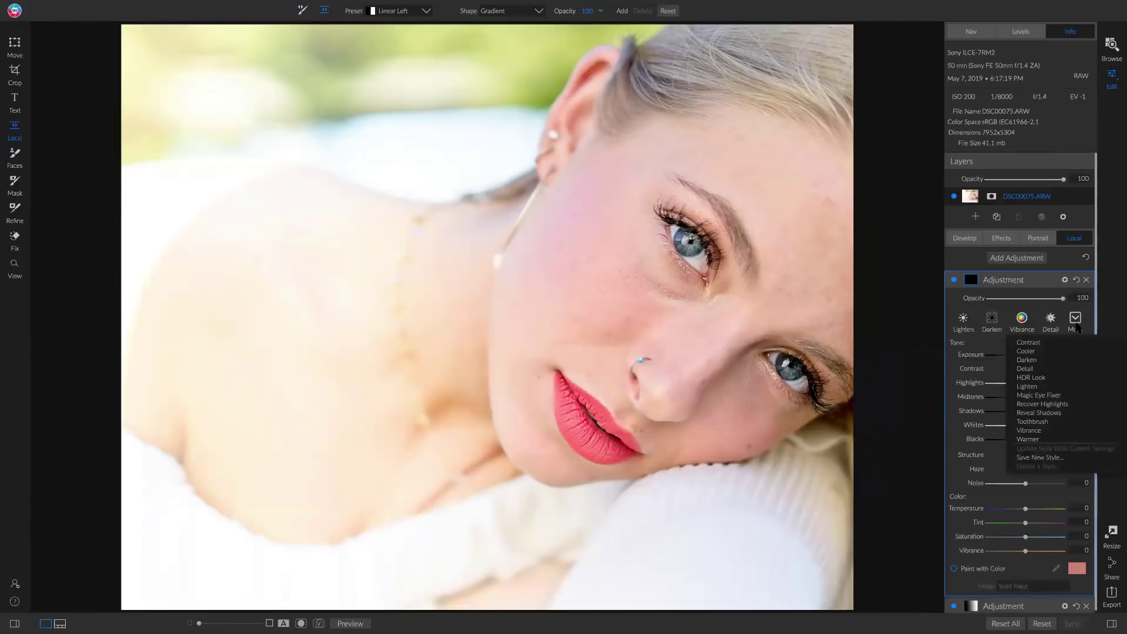
pyautogui.click(1048, 396)
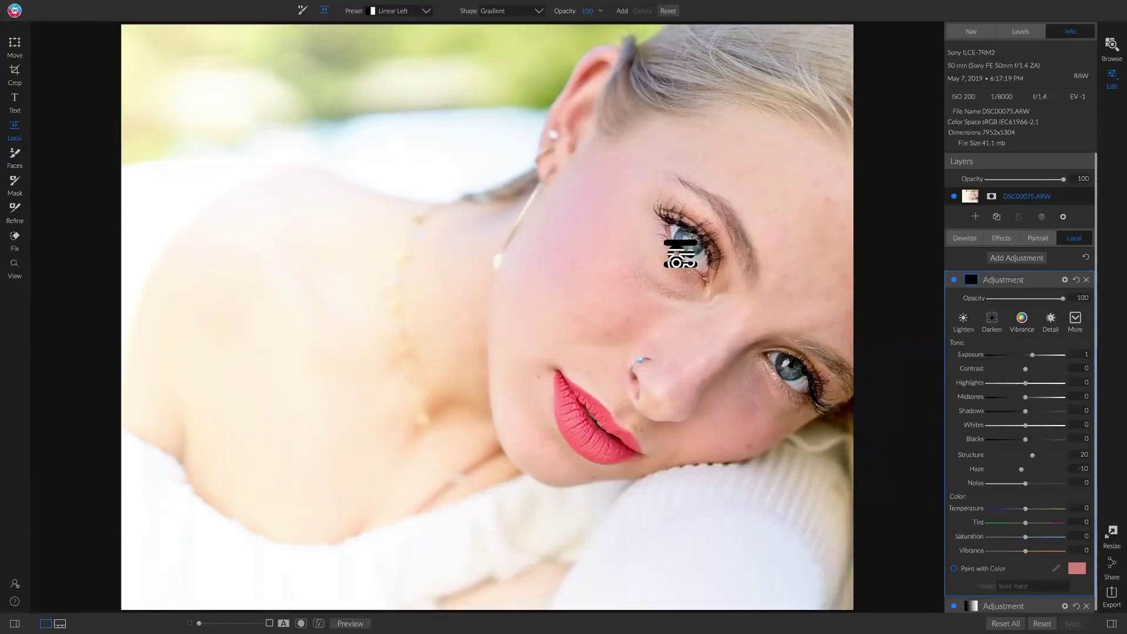
pyautogui.press('k')
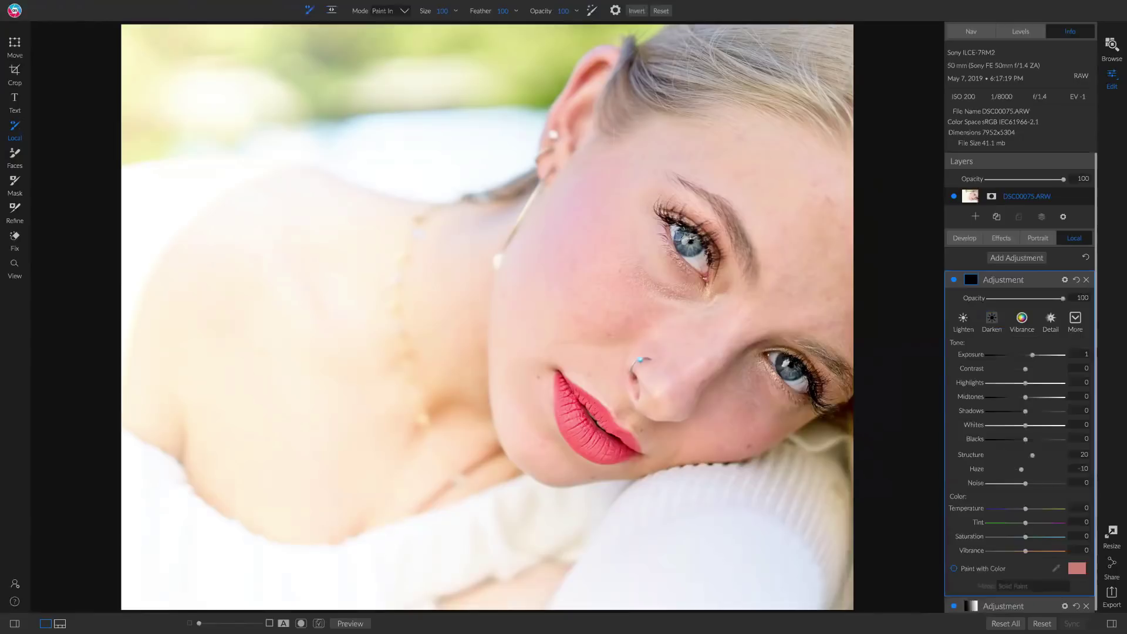
pyautogui.moveTo(681, 246)
pyautogui.mouseDown()
pyautogui.moveTo(701, 266)
pyautogui.moveTo(698, 242)
pyautogui.moveTo(680, 238)
pyautogui.mouseUp()
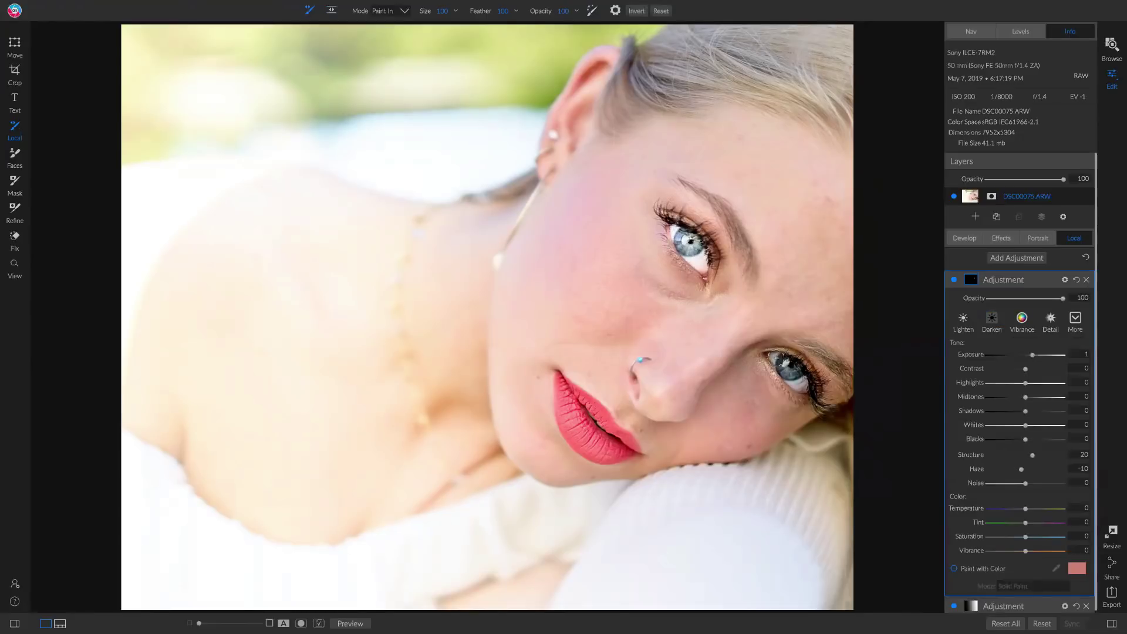
pyautogui.moveTo(770, 352); pyautogui.dragTo(801, 388)
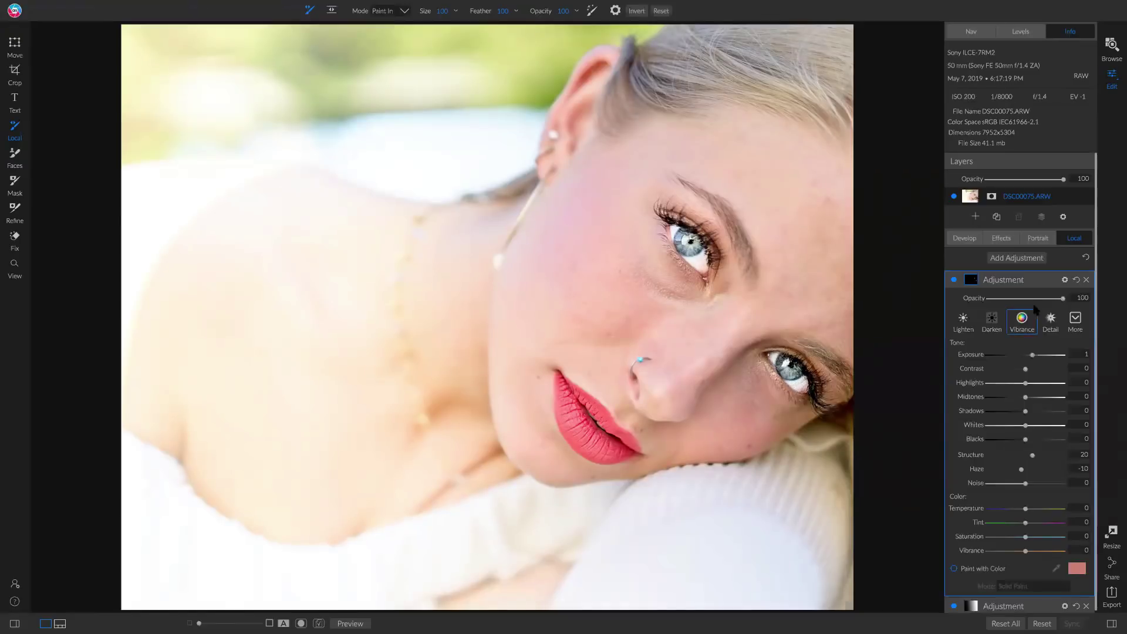
# - Set the eye adjustment's opacity to 29, comparing the eyes with and without it
pyautogui.moveTo(1045, 300)
pyautogui.mouseDown()
pyautogui.moveTo(942, 302)
pyautogui.moveTo(1001, 301)
pyautogui.mouseUp()
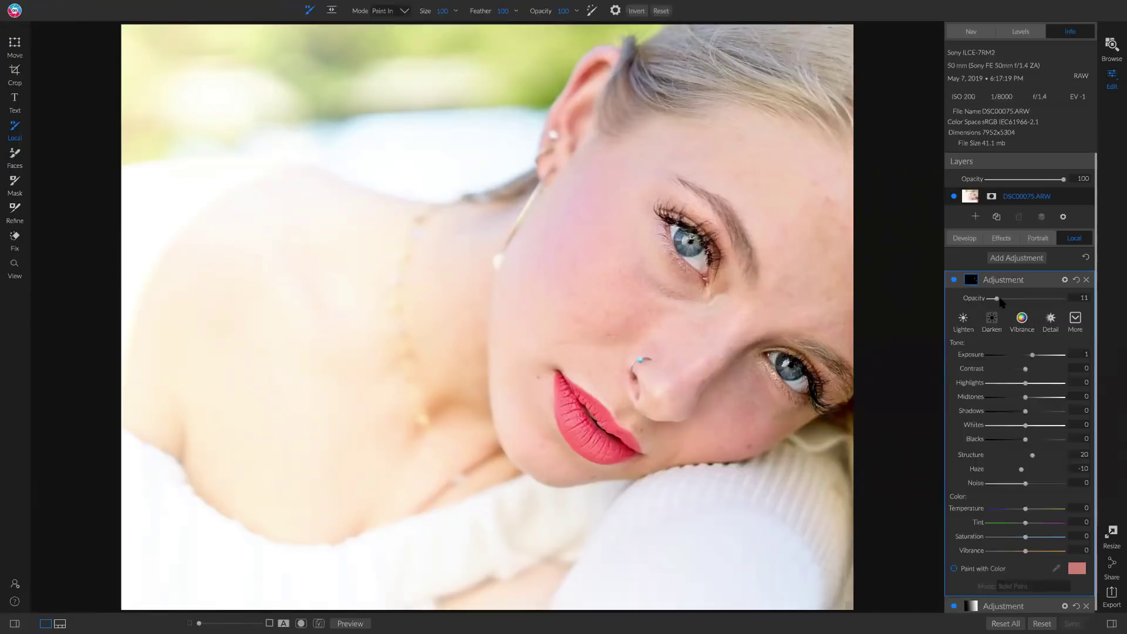
pyautogui.click(953, 280)
pyautogui.click(953, 281)
pyautogui.moveTo(1004, 299); pyautogui.dragTo(1009, 299)
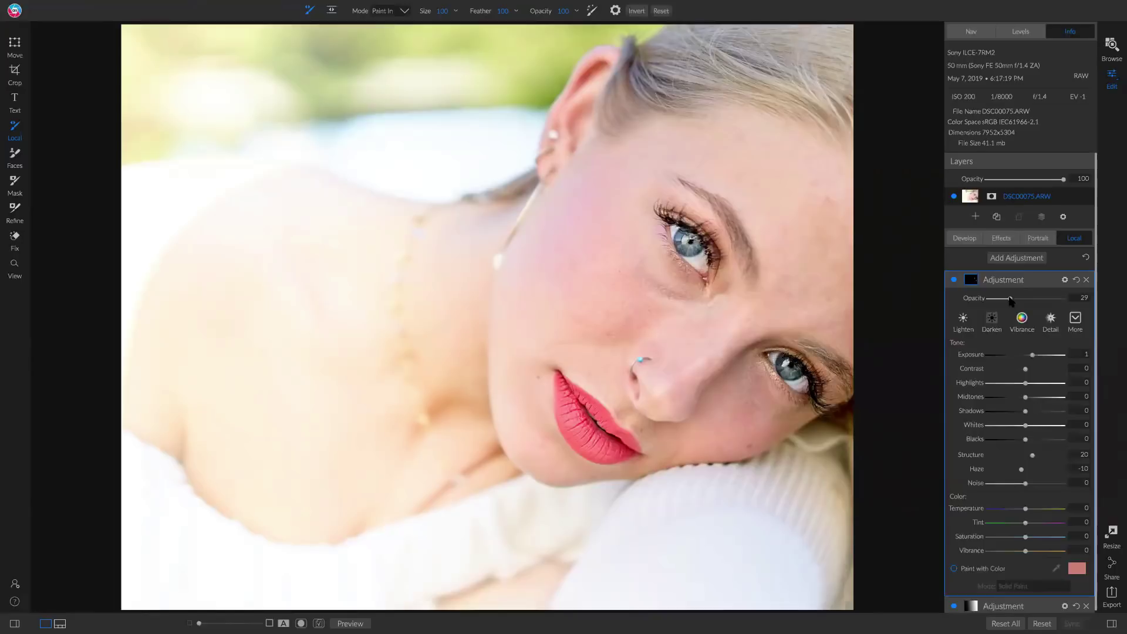
pyautogui.click(954, 281)
pyautogui.click(953, 282)
# - Compare the fully edited portrait with the original raw photo
pyautogui.press('\\')
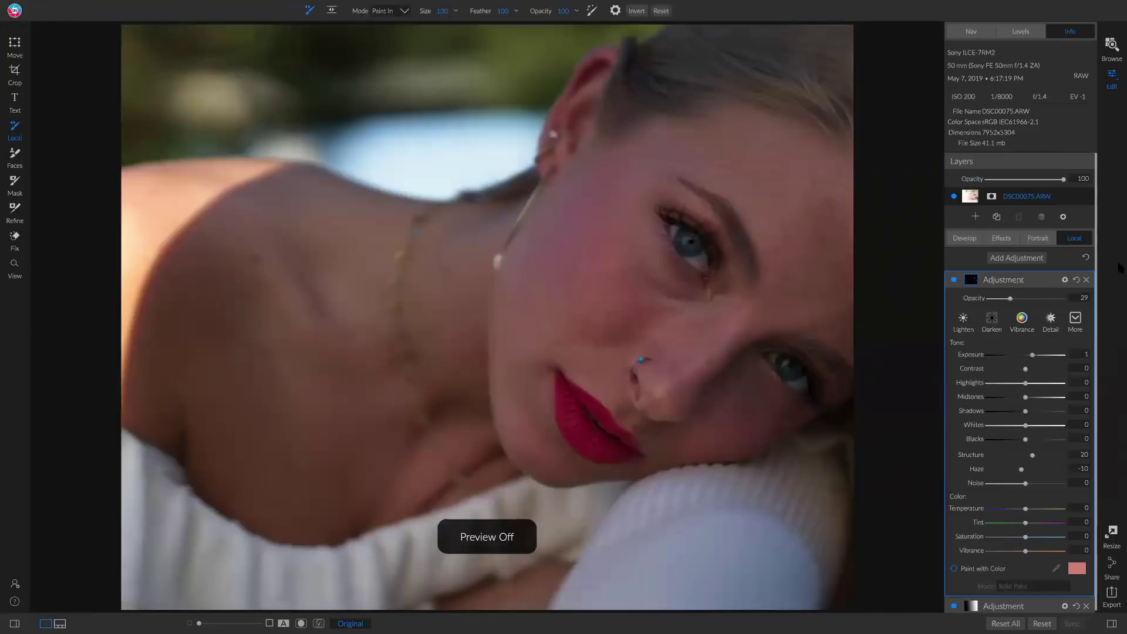
pyautogui.press('\\')
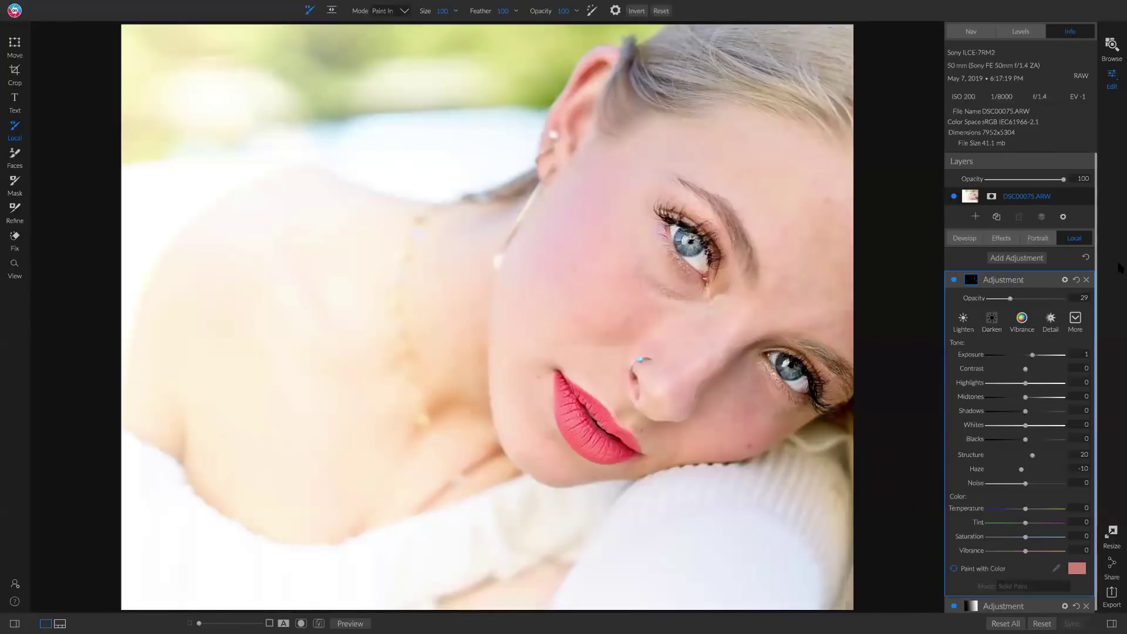
pyautogui.press('\\')
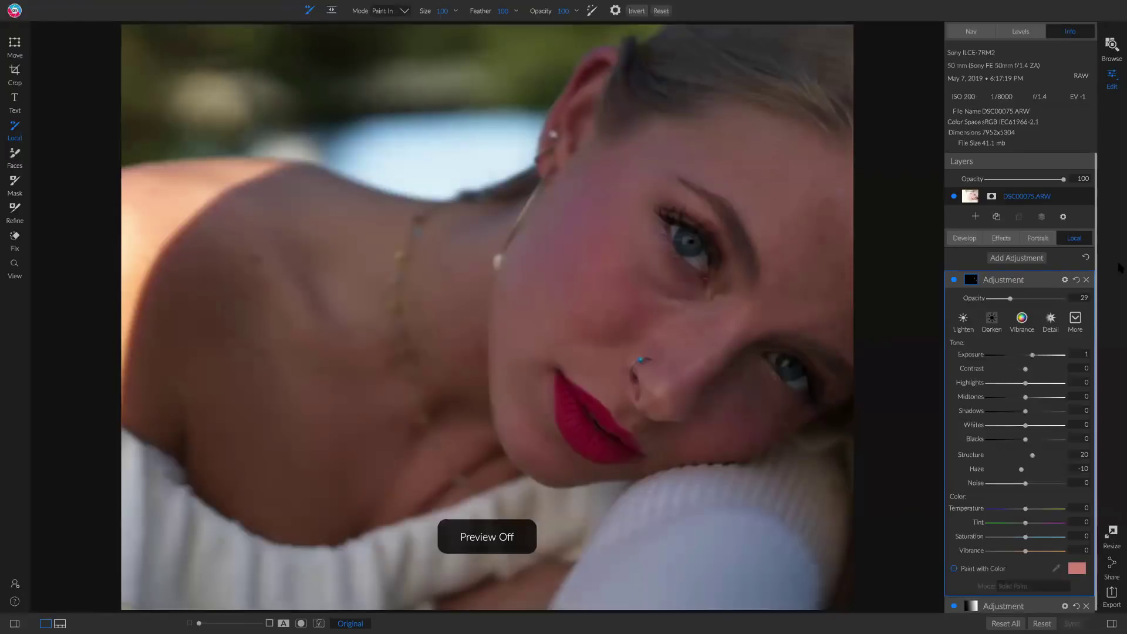
# - Bring back the edited preview of the current portrait and open the photo DSC00107.ARW for editing
pyautogui.press('\\')
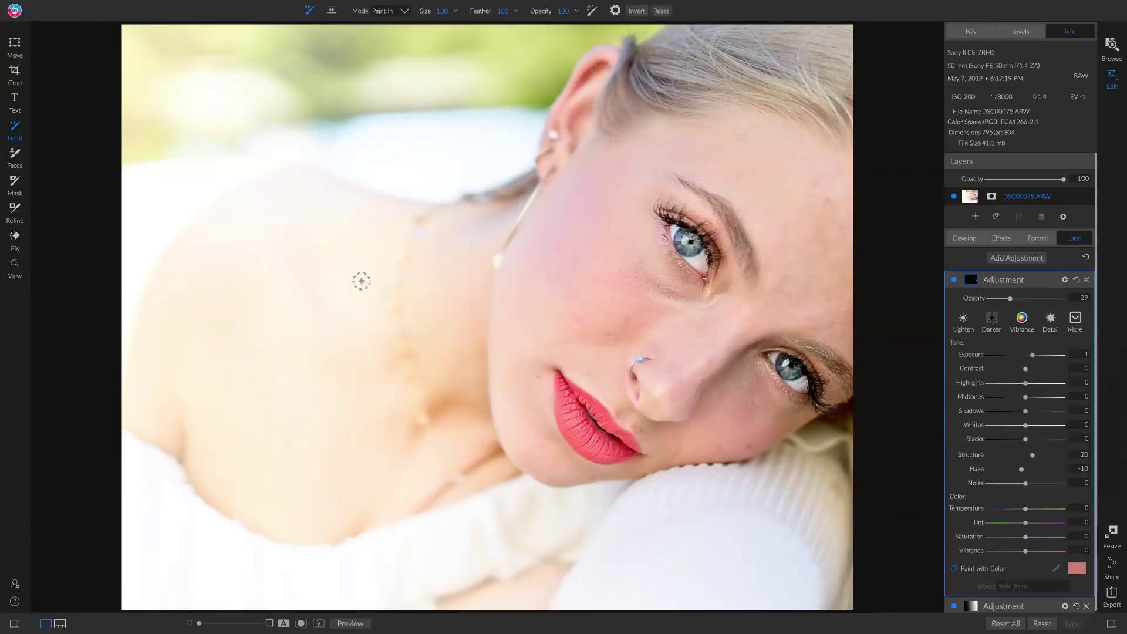
pyautogui.click(334, 566)
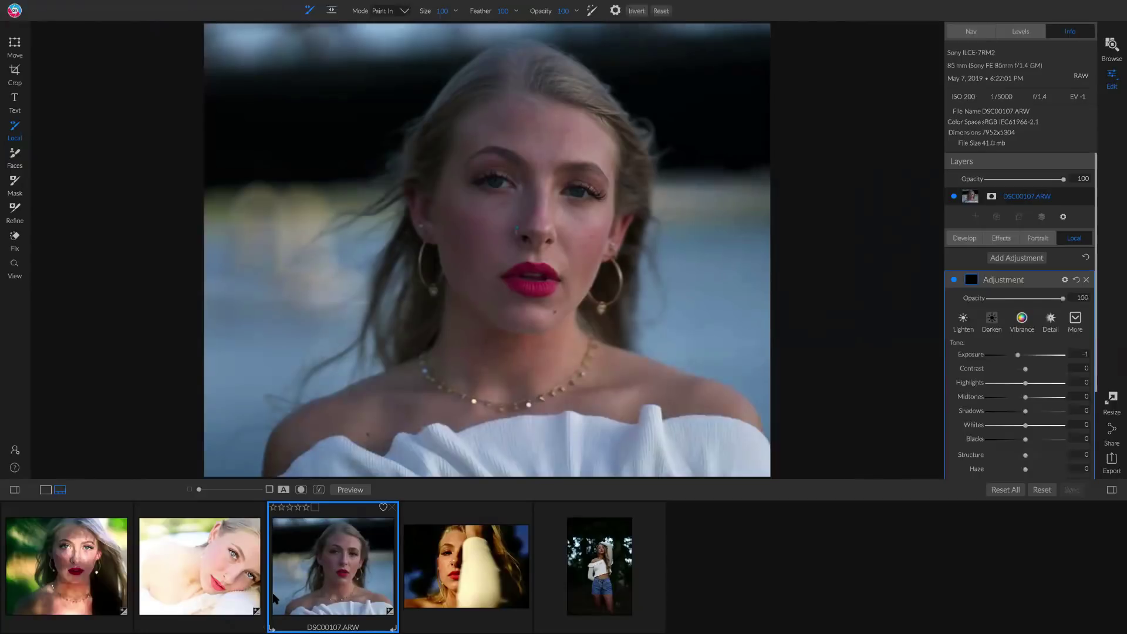
pyautogui.press('e')
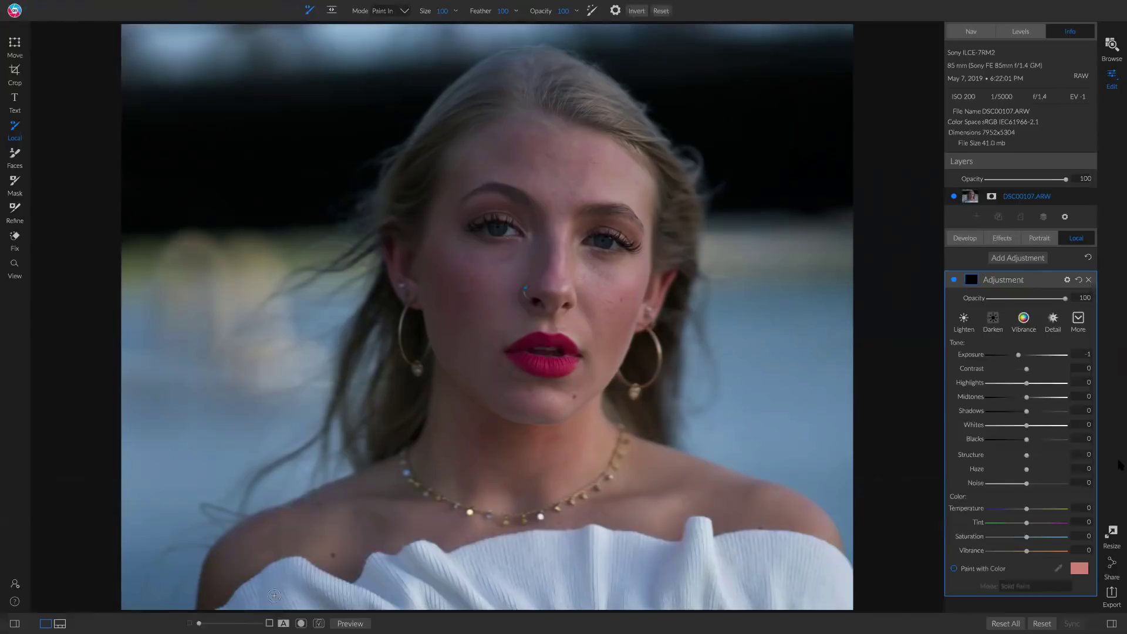
# - Set the raw photo's camera profile to ON1 Portrait, comparing it with the other profiles
pyautogui.click(966, 242)
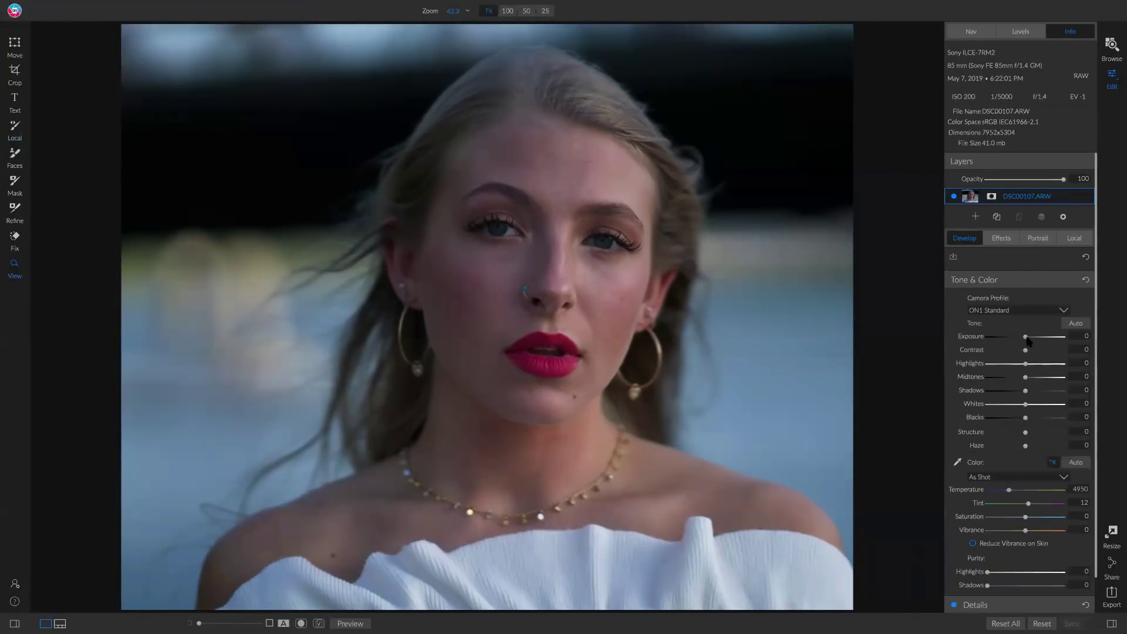
pyautogui.click(1013, 311)
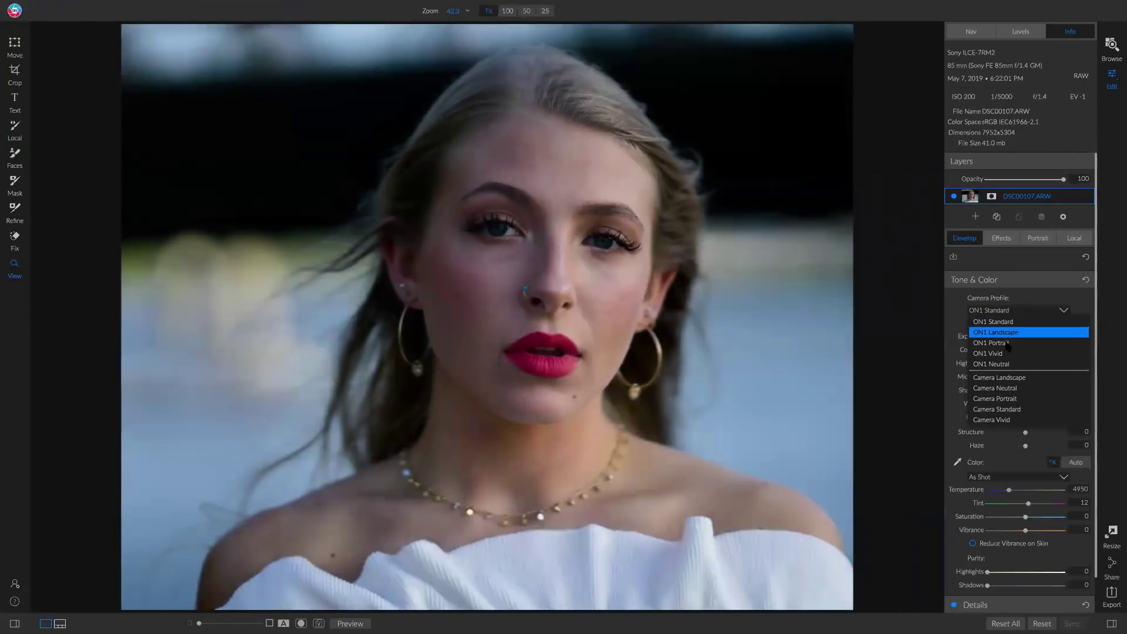
pyautogui.click(1008, 344)
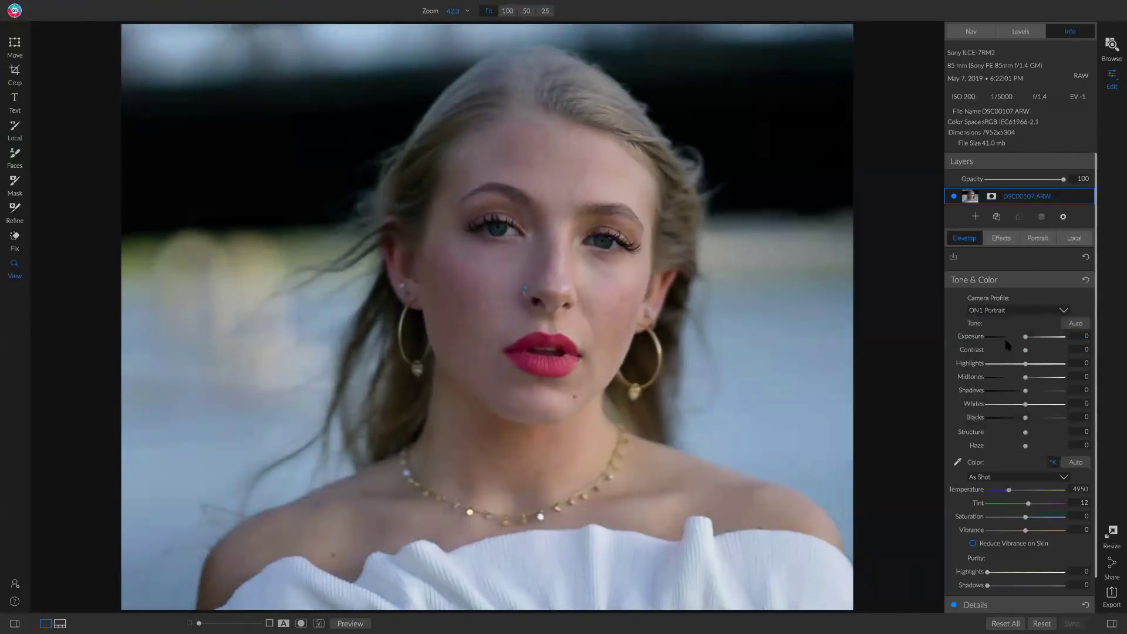
pyautogui.click(1012, 316)
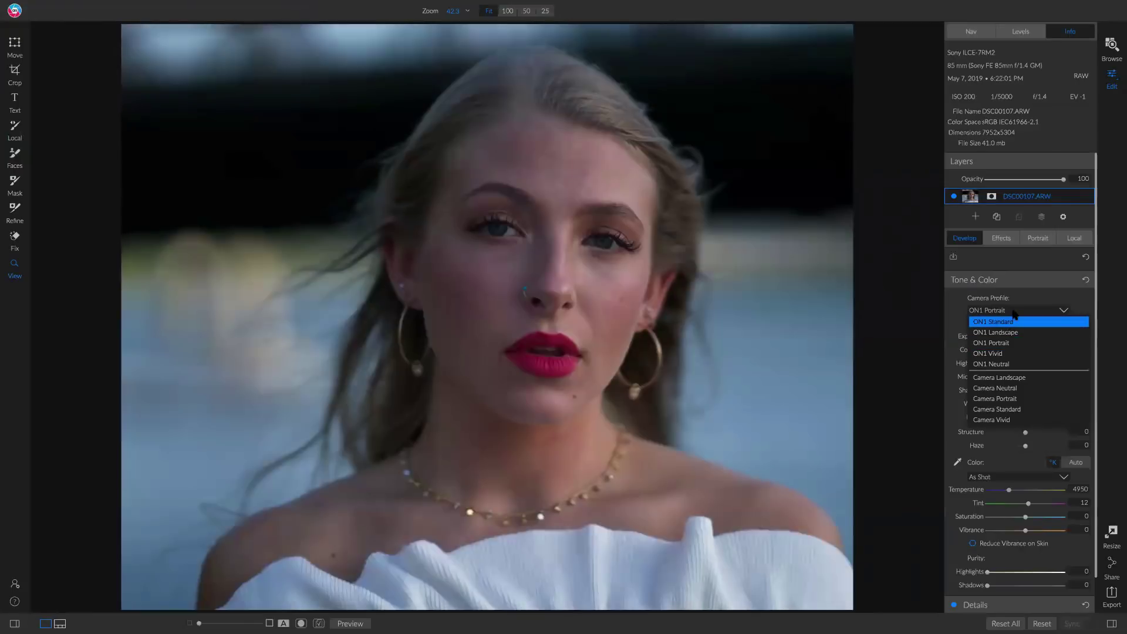
pyautogui.click(1014, 317)
pyautogui.click(1013, 315)
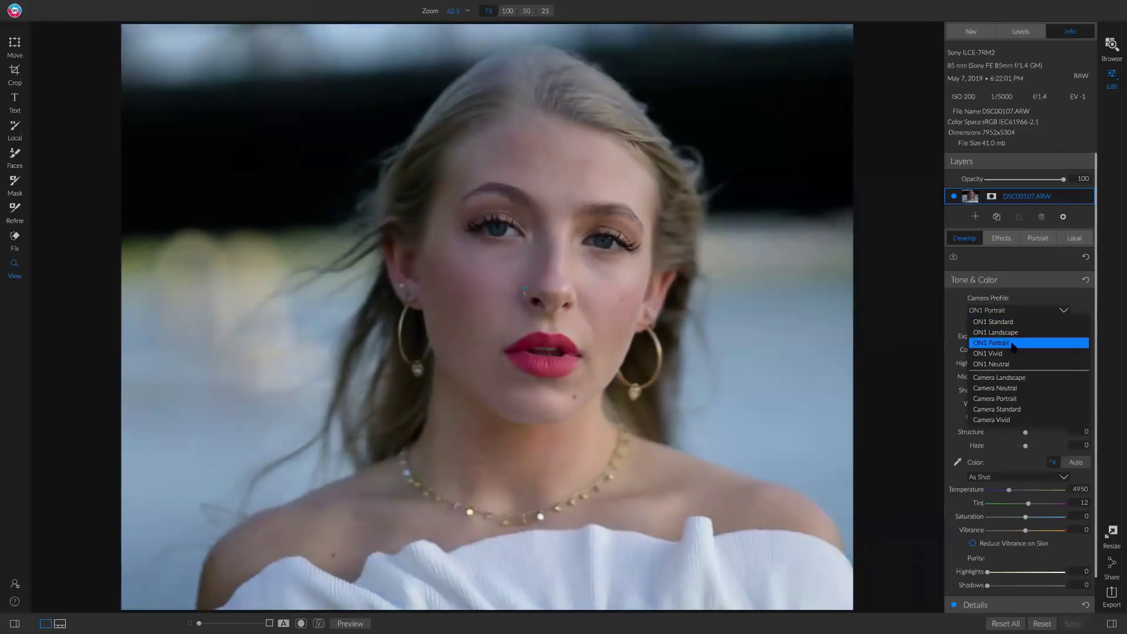
pyautogui.click(1014, 346)
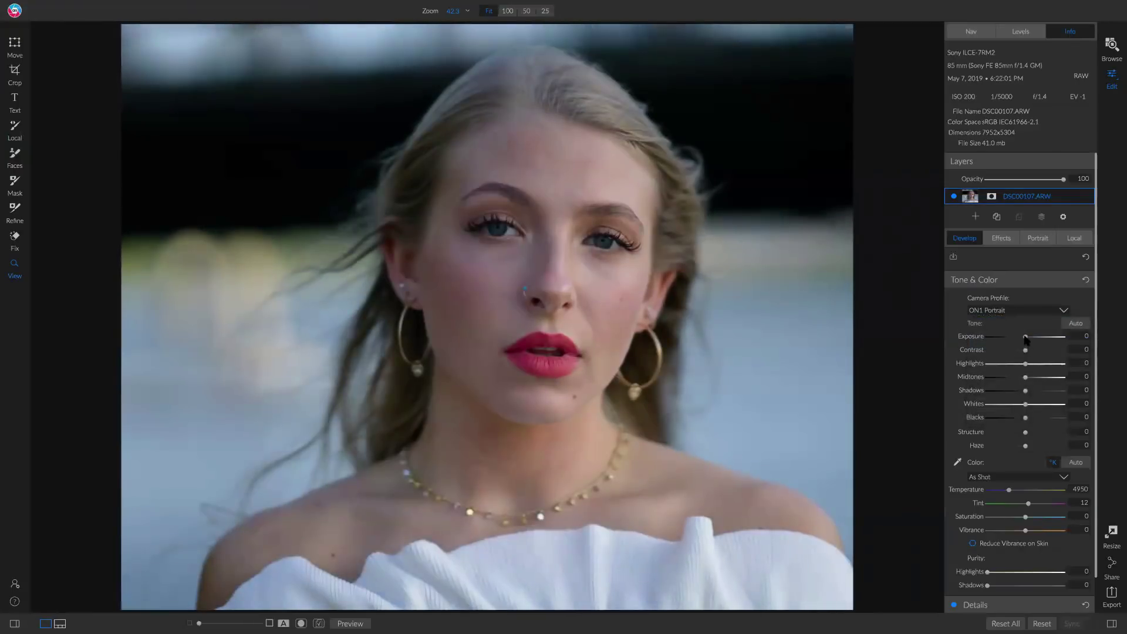
# - Set exposure to 0.55, midtones to 14, shadows to 9 and contrast to 14, and compare the portrait with the original
pyautogui.moveTo(1025, 338); pyautogui.dragTo(1028, 341)
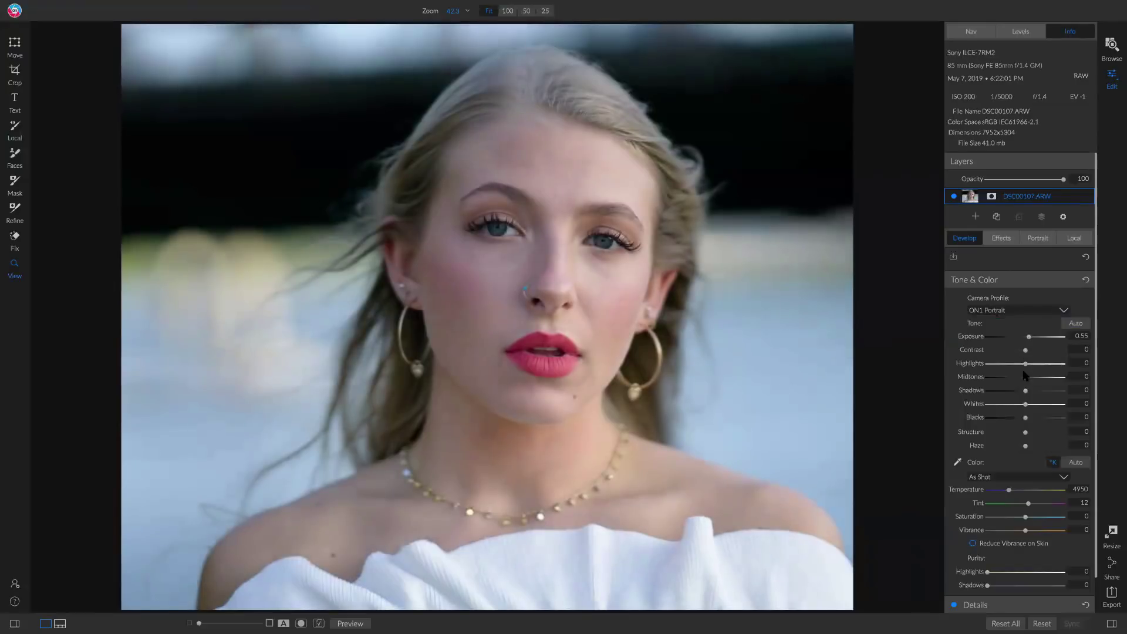
pyautogui.moveTo(1025, 378); pyautogui.dragTo(1030, 378)
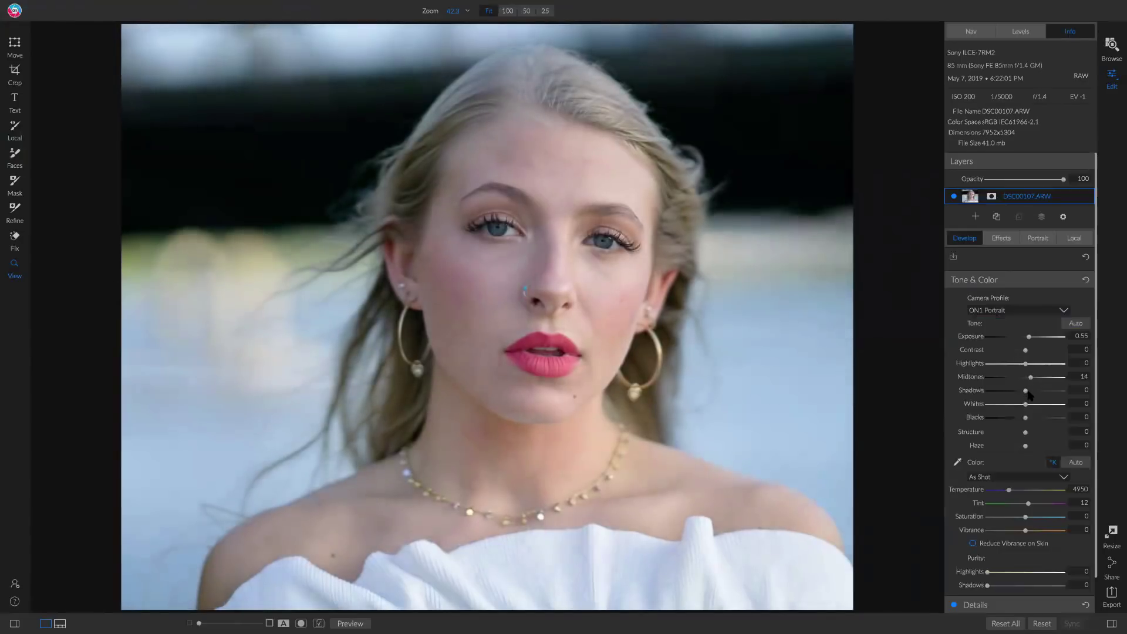
pyautogui.moveTo(1031, 395)
pyautogui.mouseDown()
pyautogui.moveTo(1048, 397)
pyautogui.moveTo(1028, 397)
pyautogui.mouseUp()
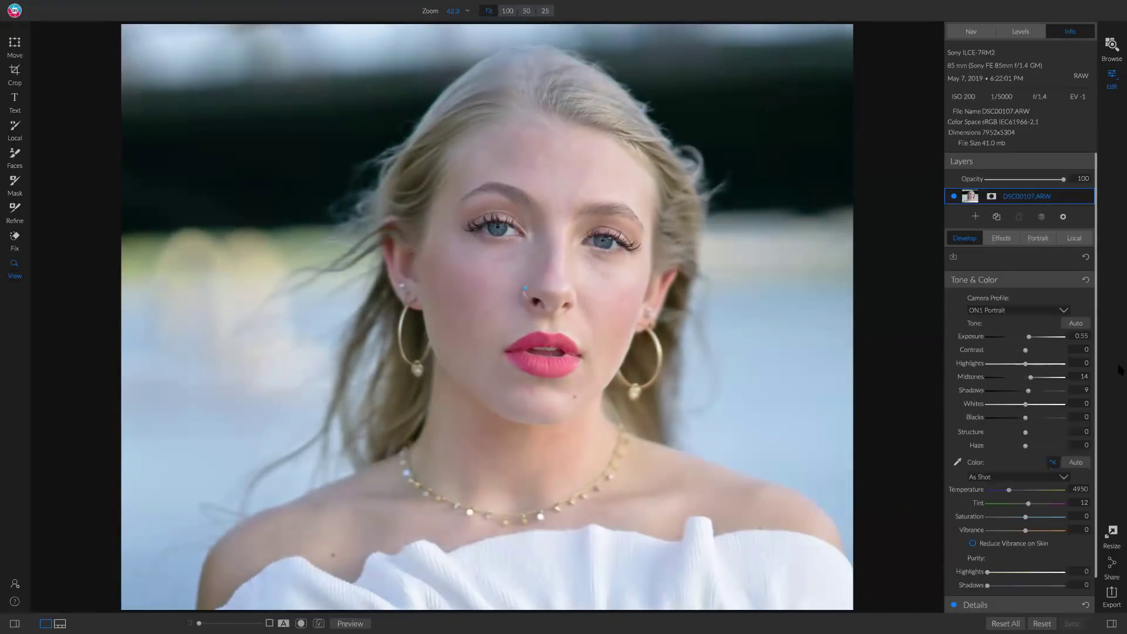
pyautogui.moveTo(1026, 354); pyautogui.dragTo(1031, 355)
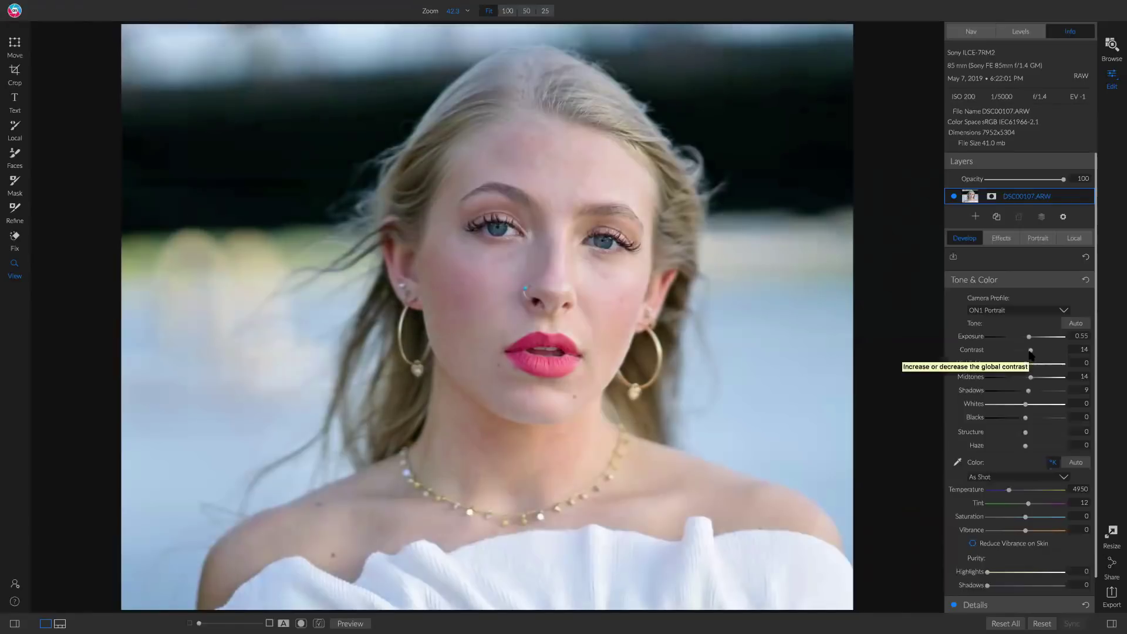
pyautogui.press('\\')
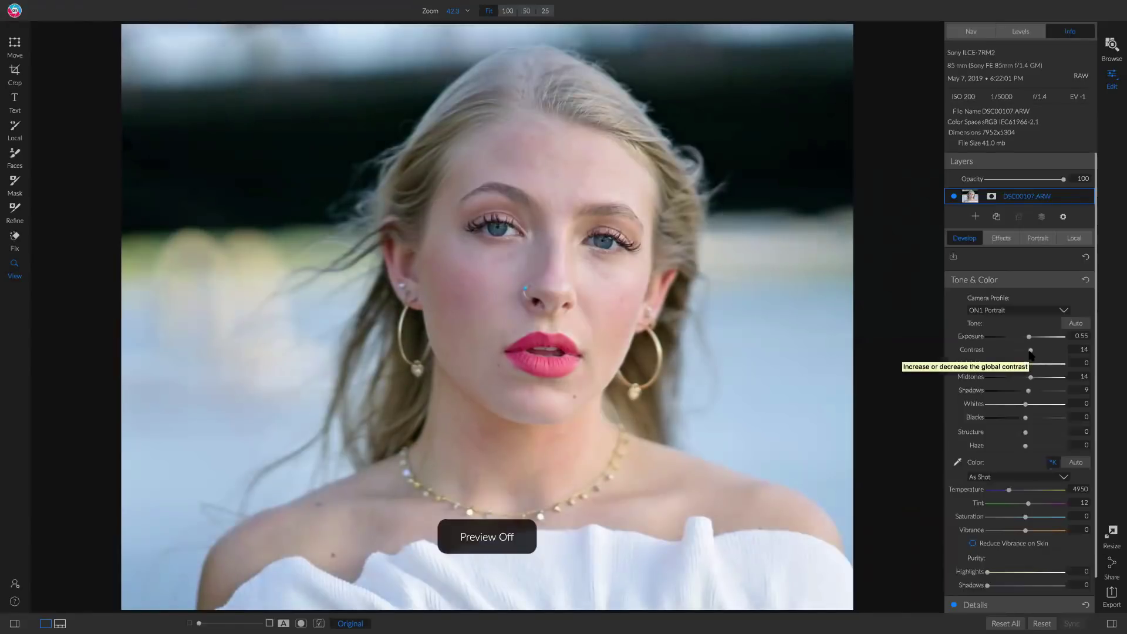
pyautogui.press('\\')
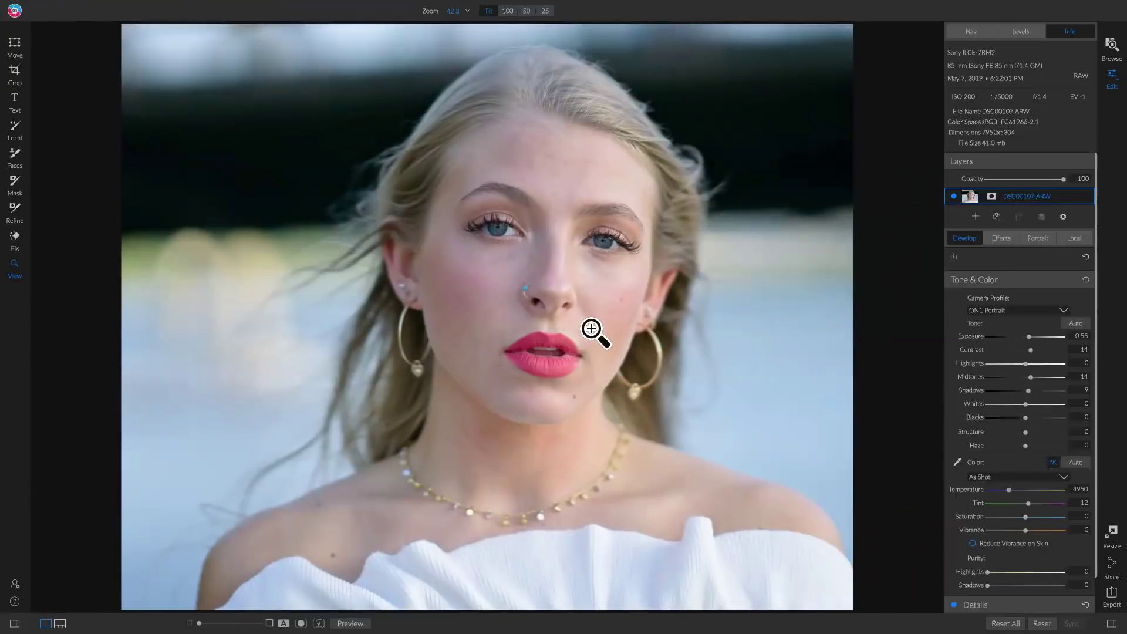
# - Add a Split Tone effects filter to the portrait and apply its Warm style
pyautogui.click(1002, 240)
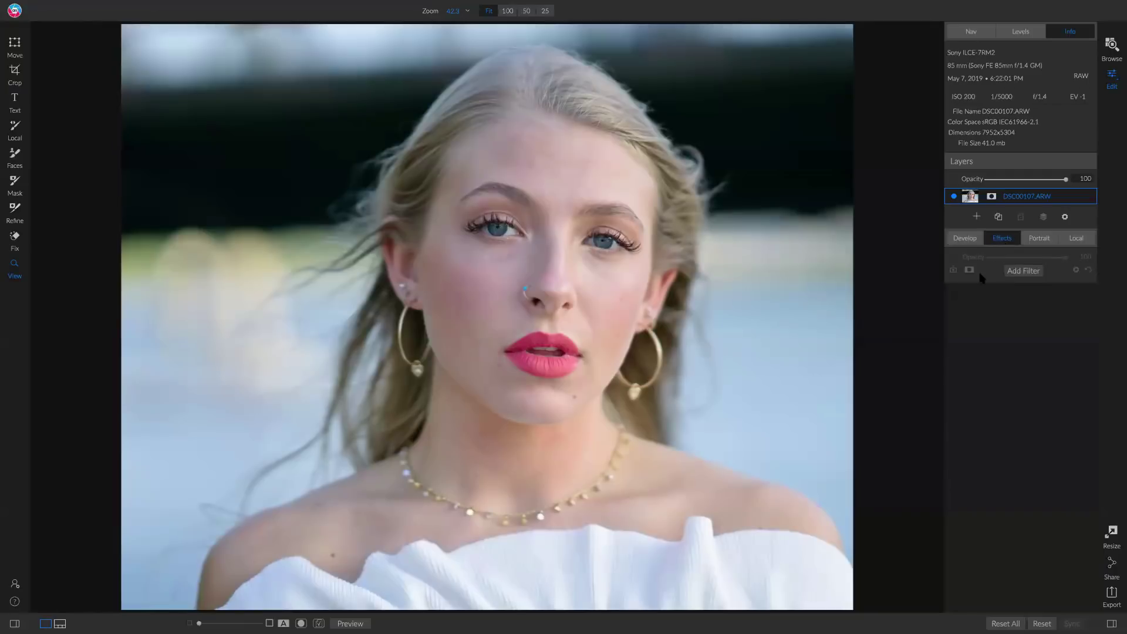
pyautogui.click(1020, 273)
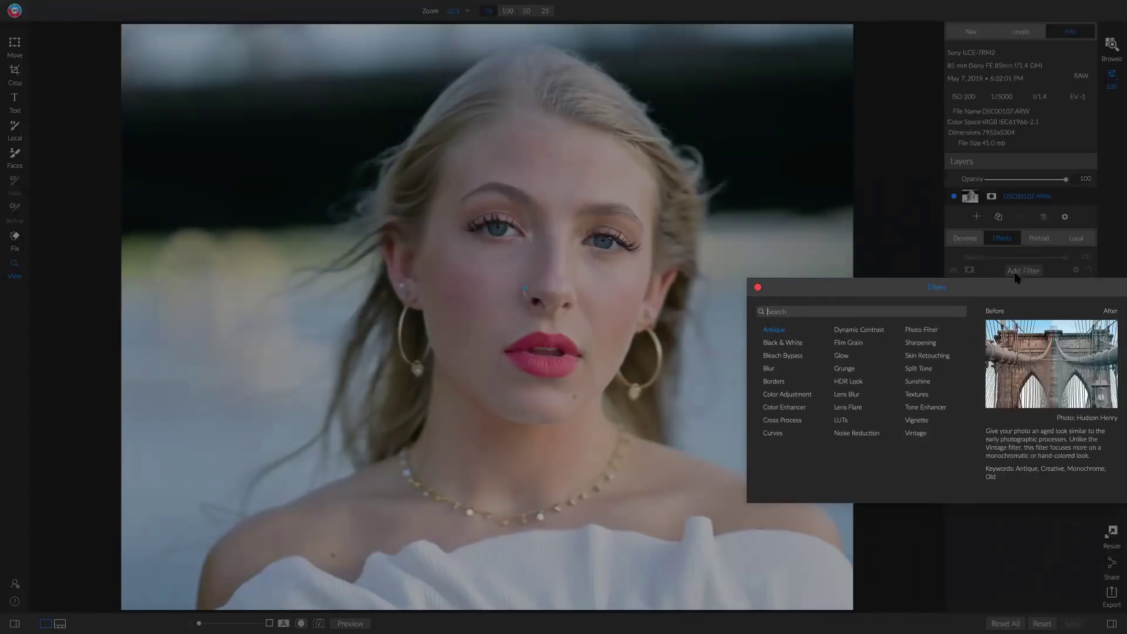
pyautogui.click(916, 368)
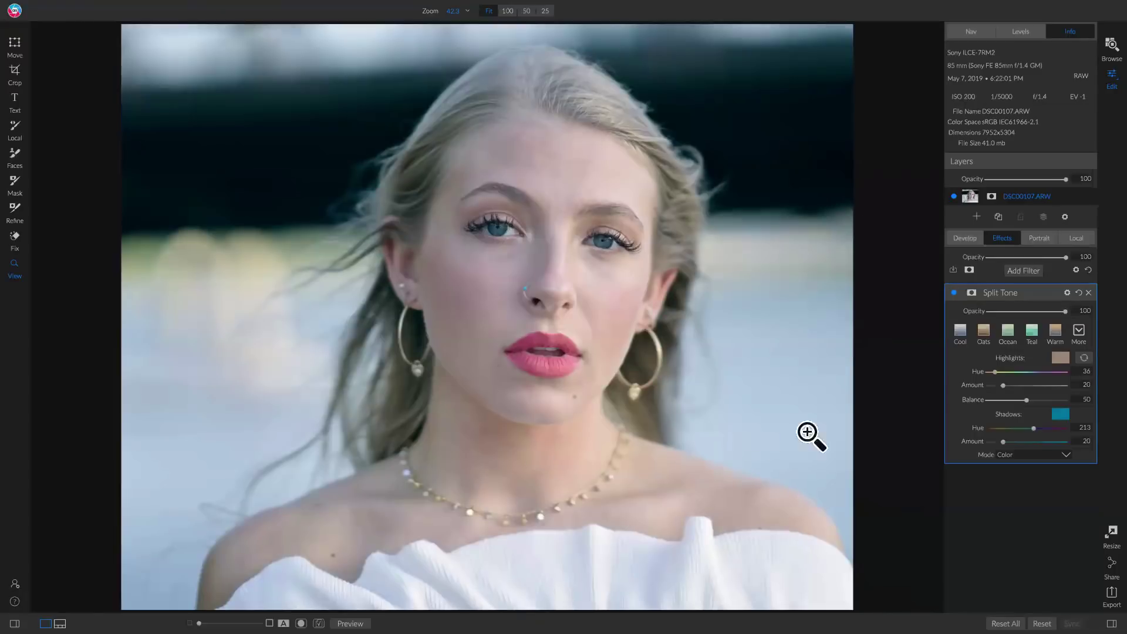
pyautogui.click(1017, 457)
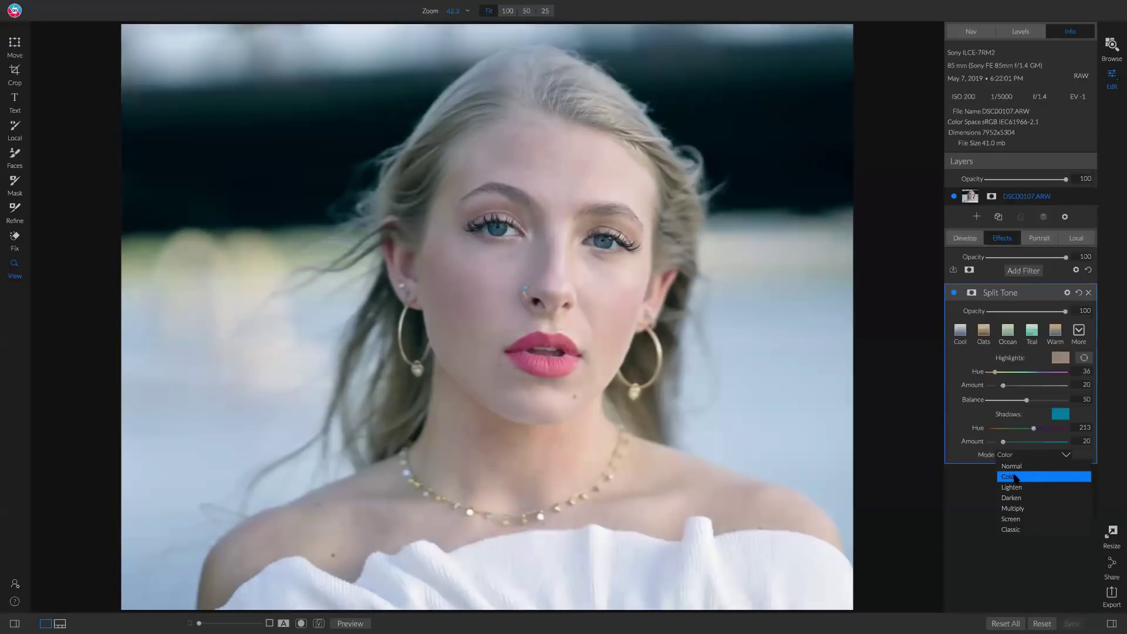
pyautogui.click(1015, 477)
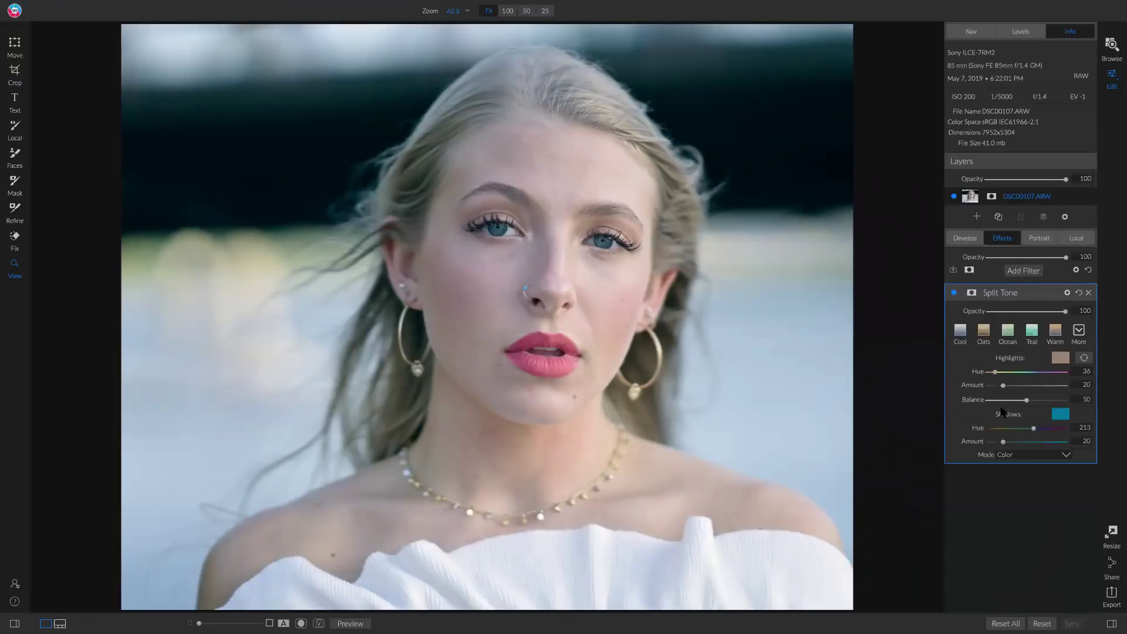
pyautogui.click(1055, 332)
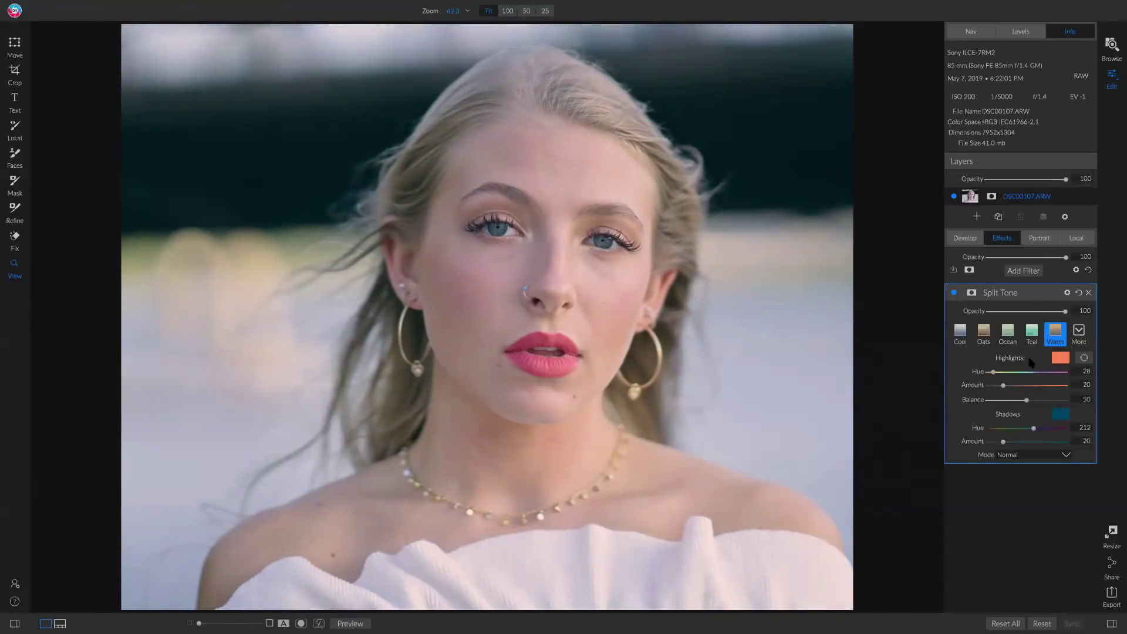
# - Set the Split Tone balance to 66, highlights amount to 29 and shadows amount to 37, comparing the photo with and without the filter
pyautogui.click(1027, 400)
pyautogui.moveTo(1041, 402)
pyautogui.mouseDown()
pyautogui.moveTo(1058, 403)
pyautogui.moveTo(1038, 401)
pyautogui.mouseUp()
pyautogui.moveTo(1003, 386)
pyautogui.mouseDown()
pyautogui.moveTo(1037, 386)
pyautogui.moveTo(1008, 386)
pyautogui.mouseUp()
pyautogui.moveTo(1003, 445); pyautogui.dragTo(1017, 447)
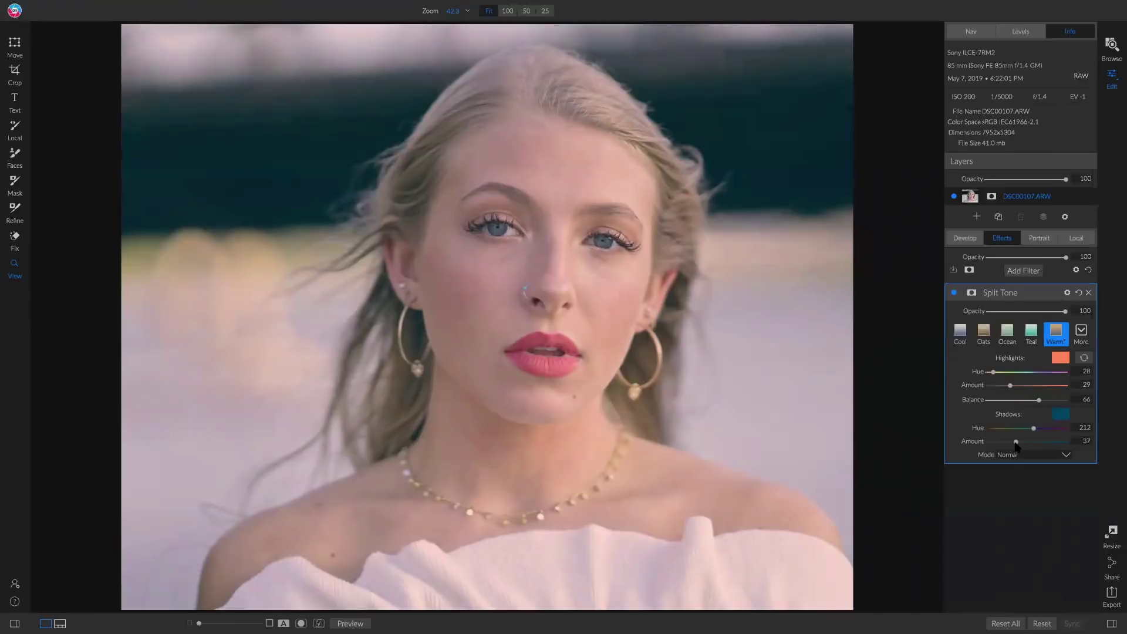
pyautogui.click(953, 293)
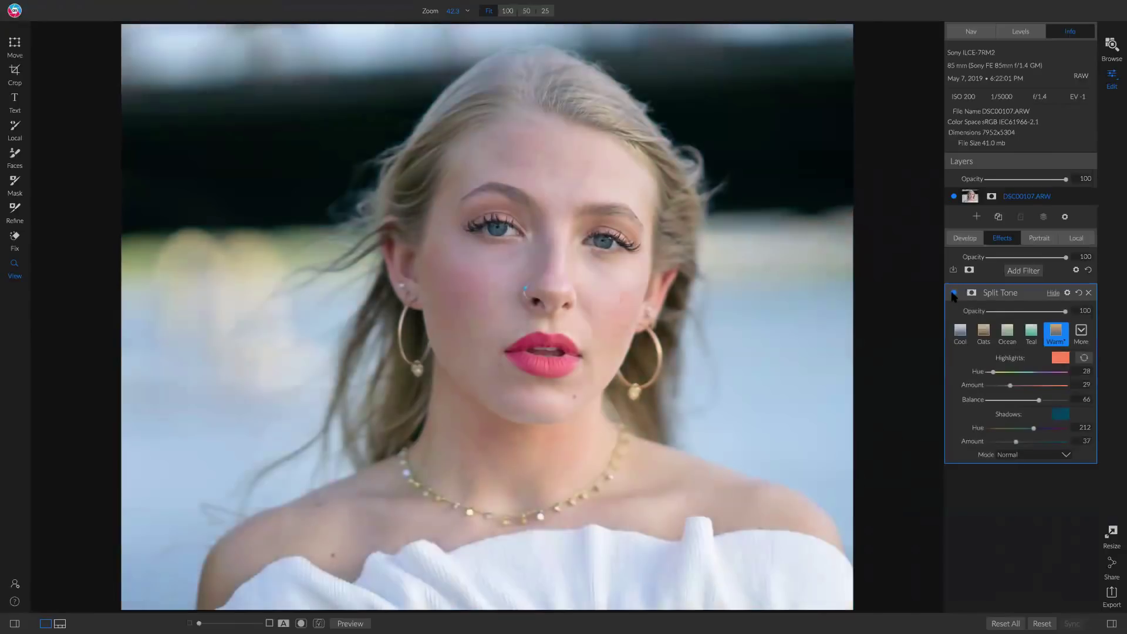
pyautogui.click(953, 293)
pyautogui.click(953, 293)
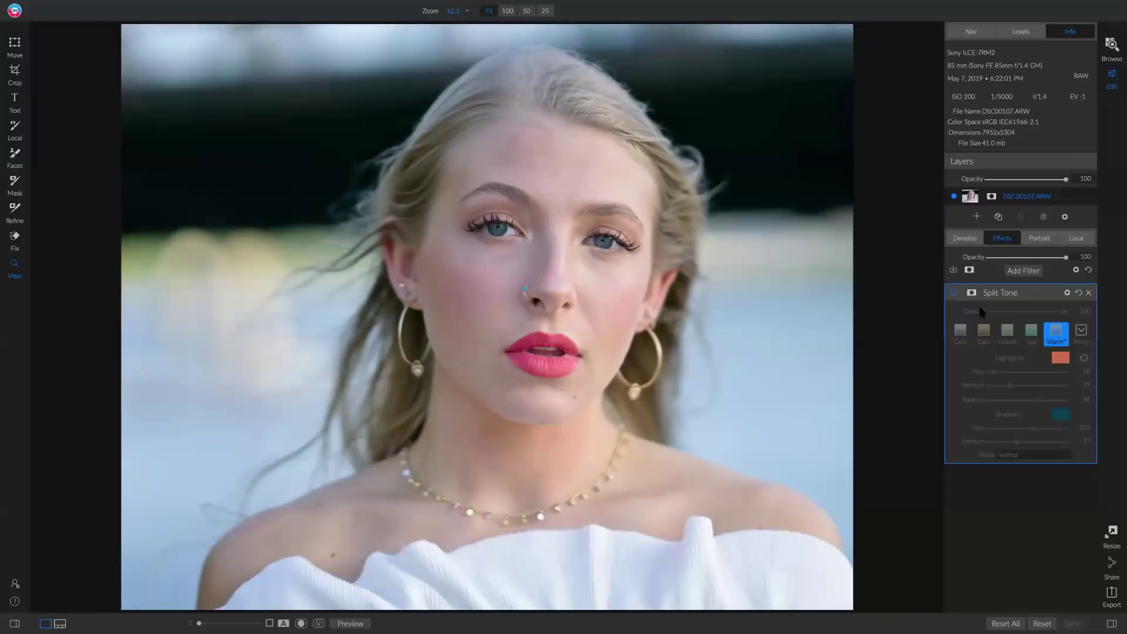
pyautogui.click(953, 293)
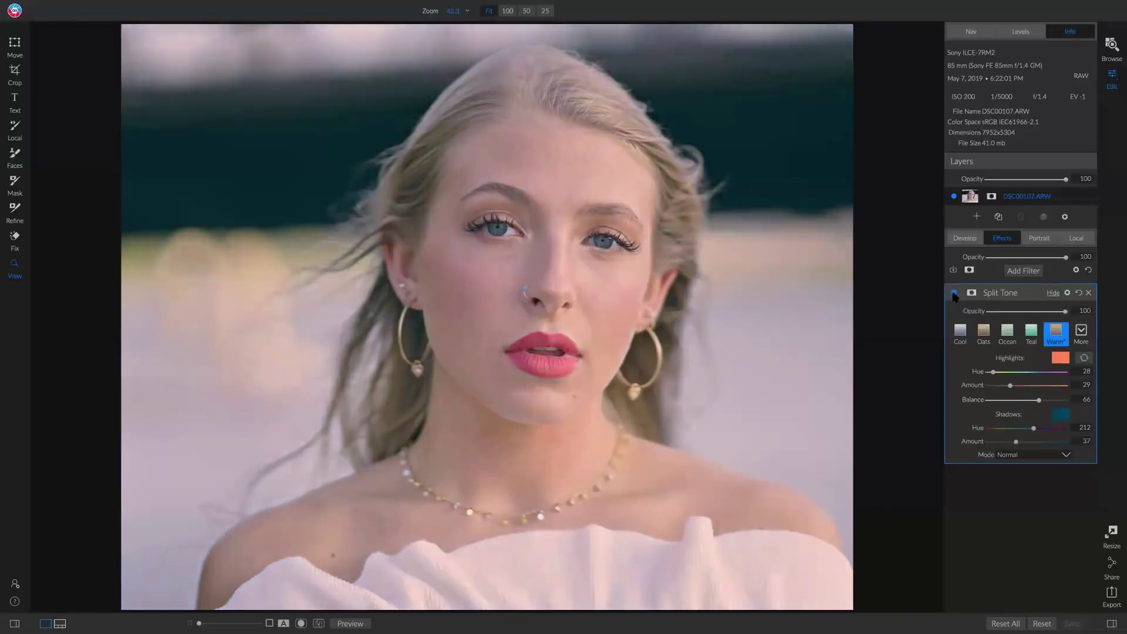
# - Reduce the Split Tone highlights amount to 20 and change its blending mode to Color, checking the filter's effect
pyautogui.moveTo(1009, 387); pyautogui.dragTo(1003, 389)
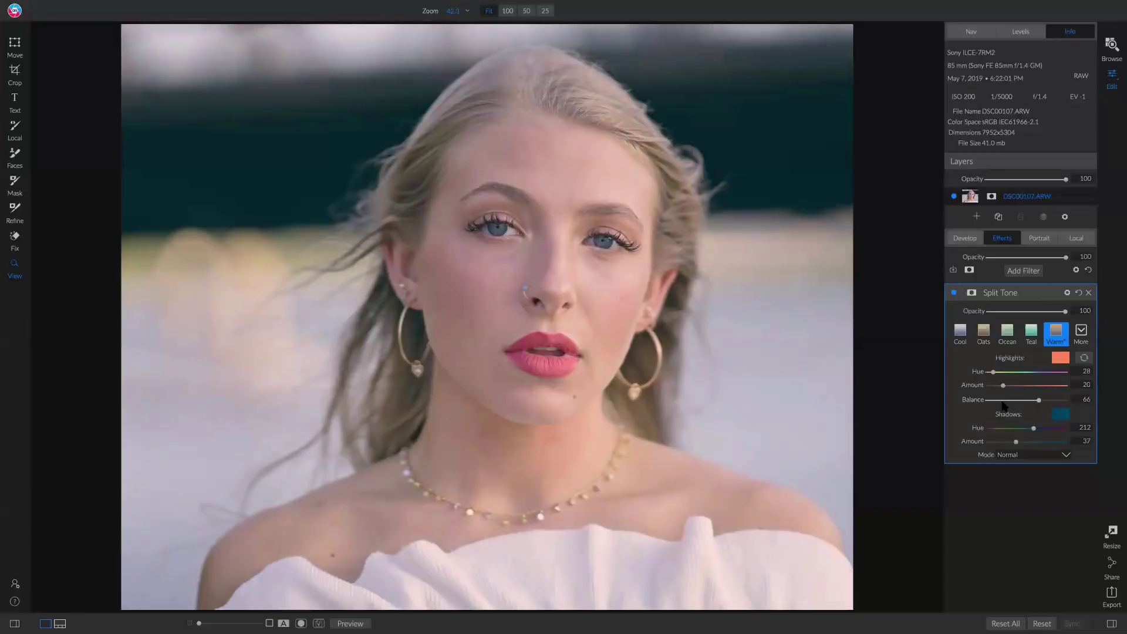
pyautogui.click(1023, 453)
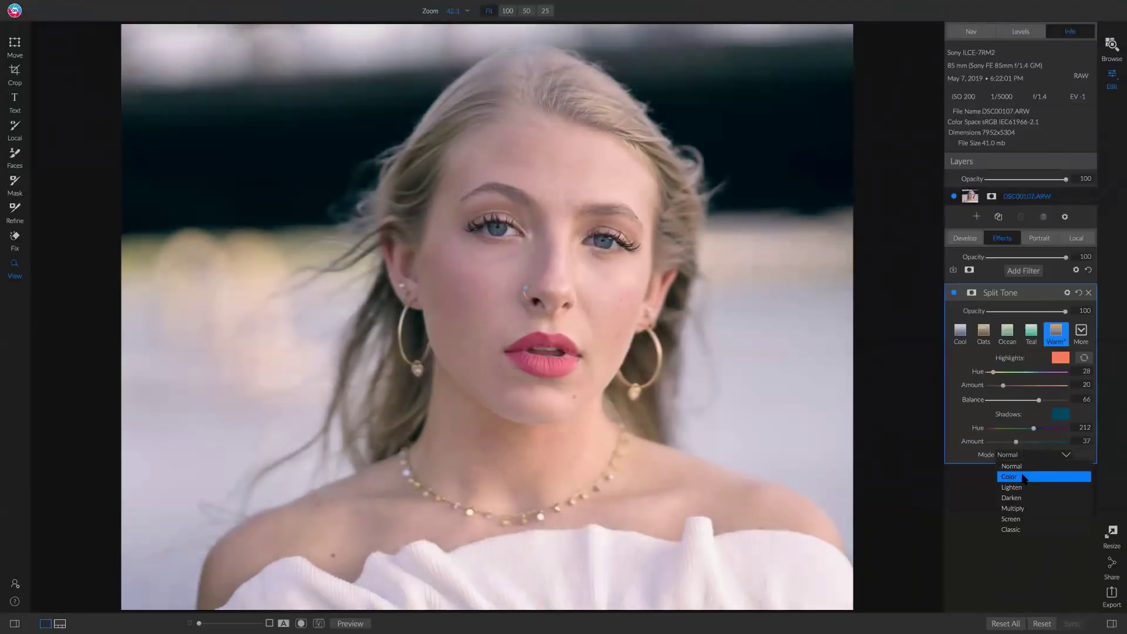
pyautogui.click(1025, 477)
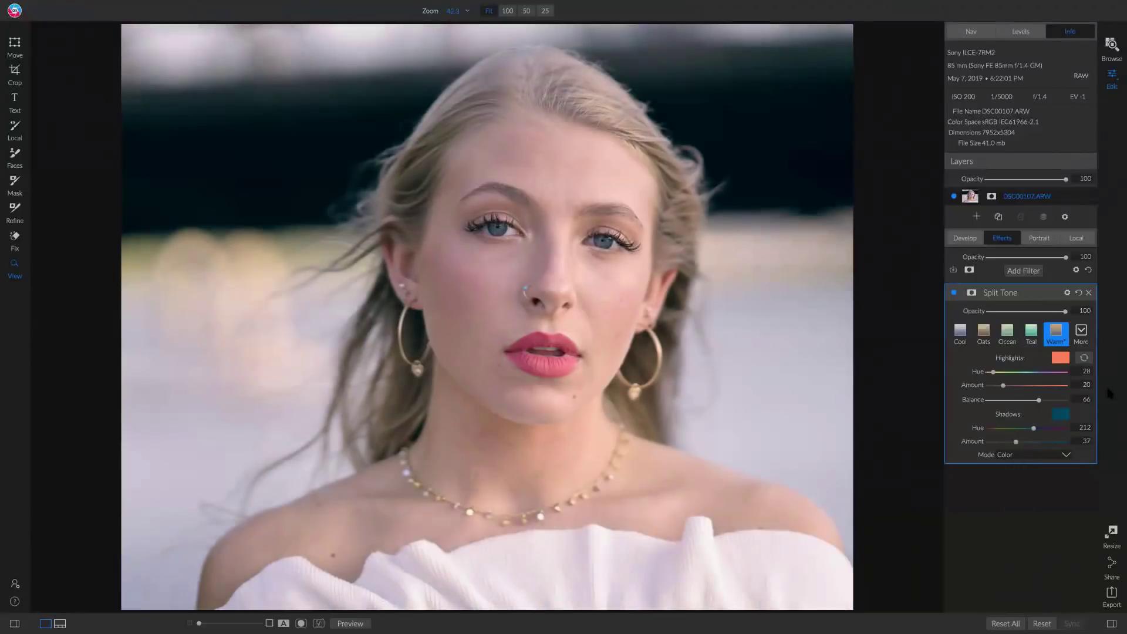
pyautogui.click(954, 294)
pyautogui.click(954, 293)
# - Add a Sunshine filter with the Natural style above Split Tone and set its warmth to 5
pyautogui.click(1035, 272)
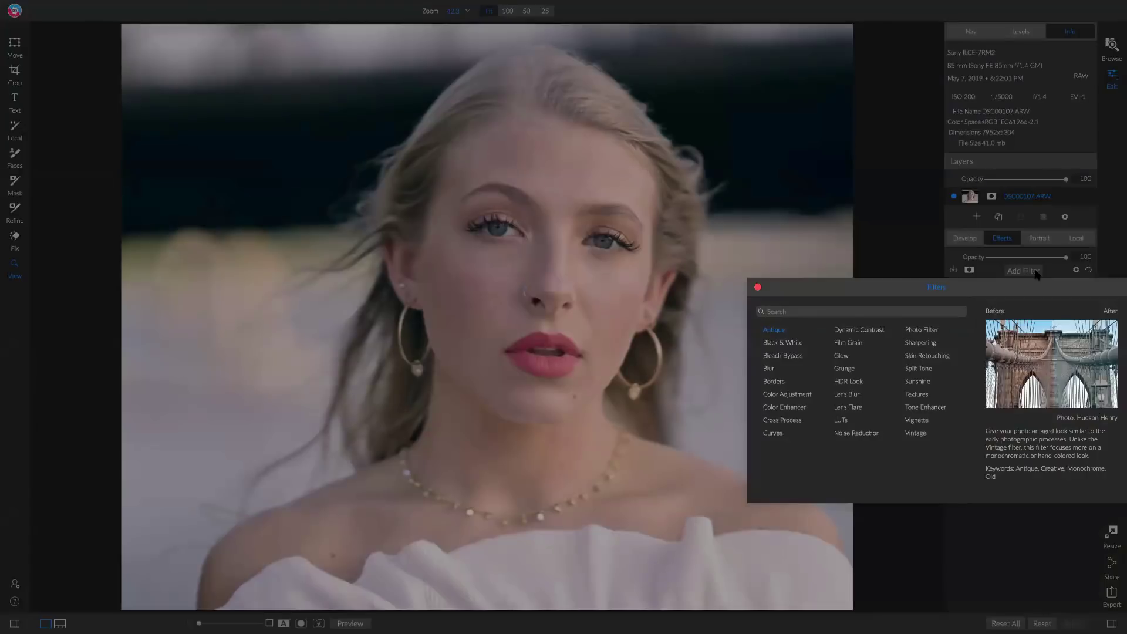
pyautogui.click(919, 383)
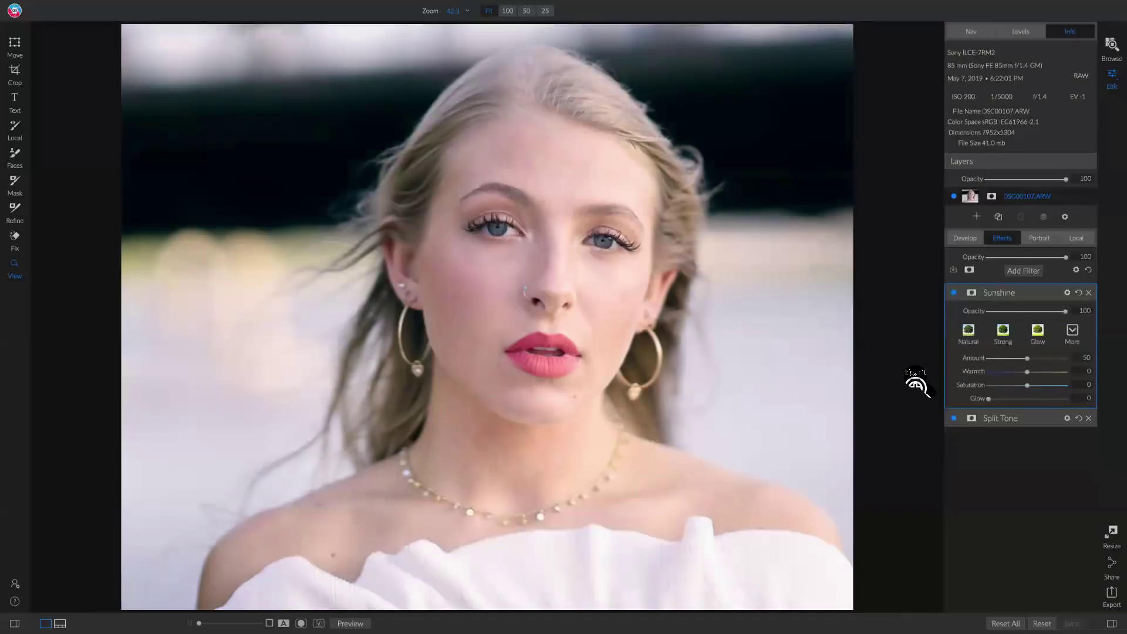
pyautogui.click(1074, 332)
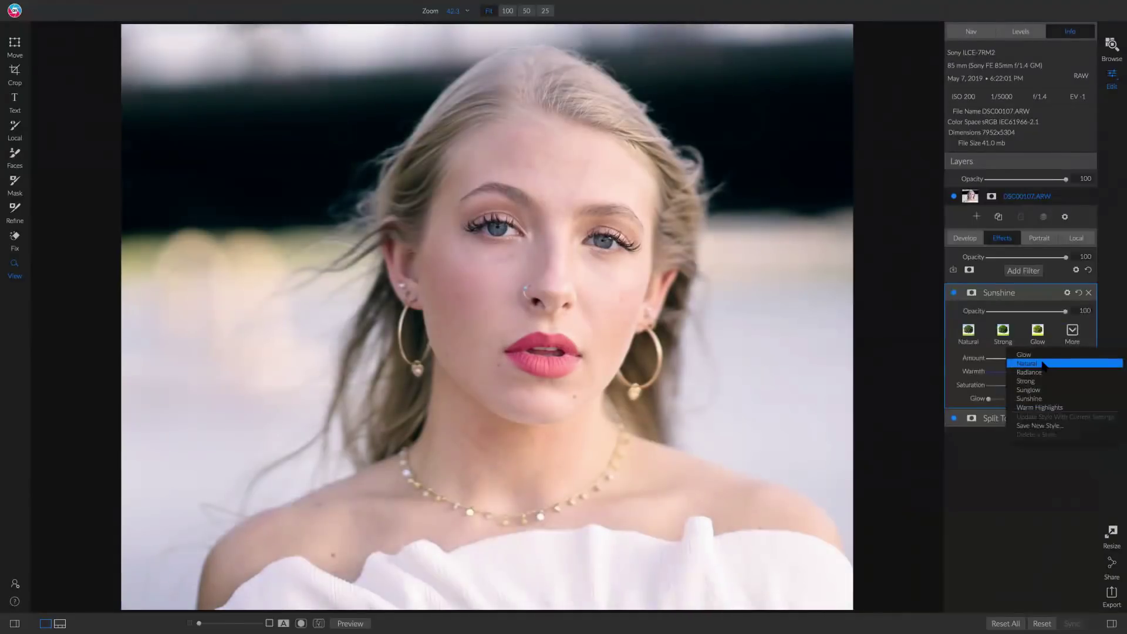
pyautogui.click(1043, 365)
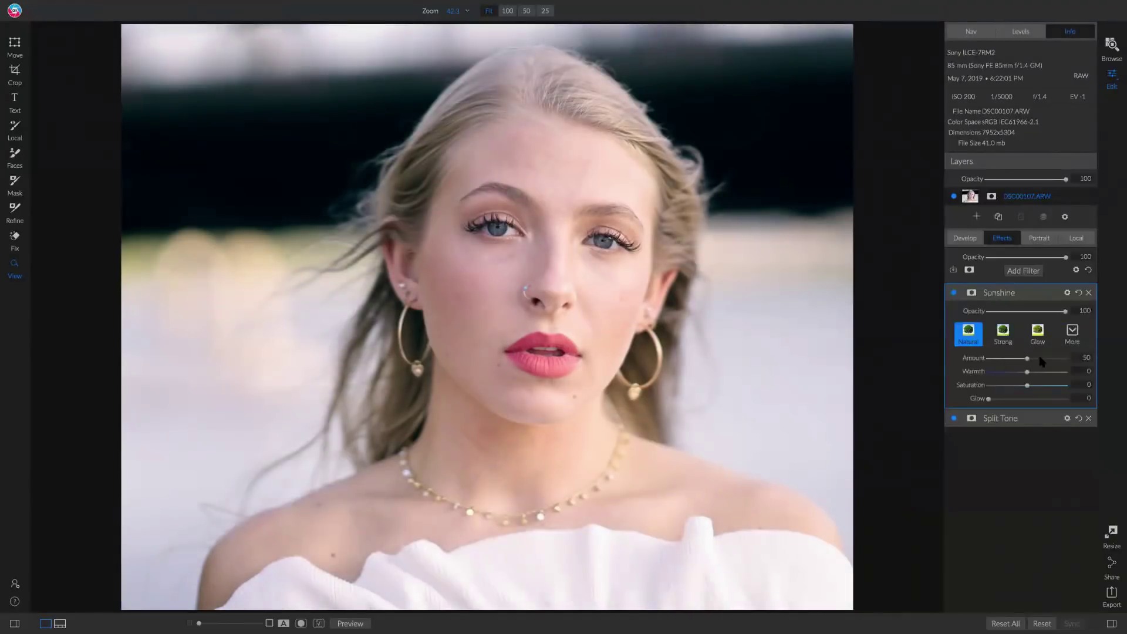
pyautogui.click(953, 293)
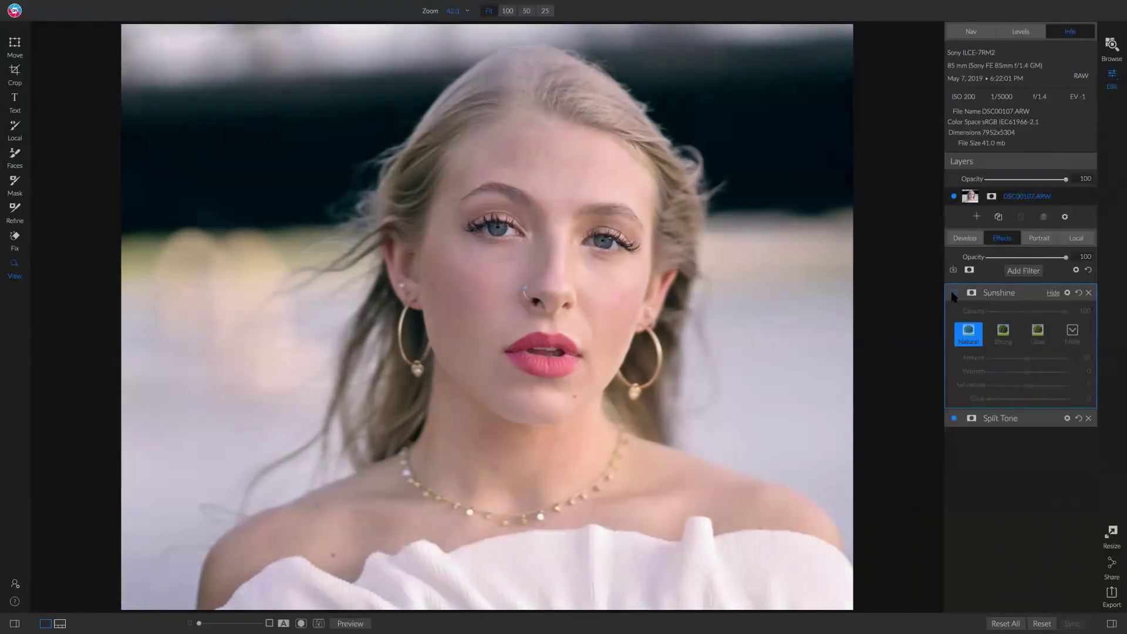
pyautogui.click(953, 293)
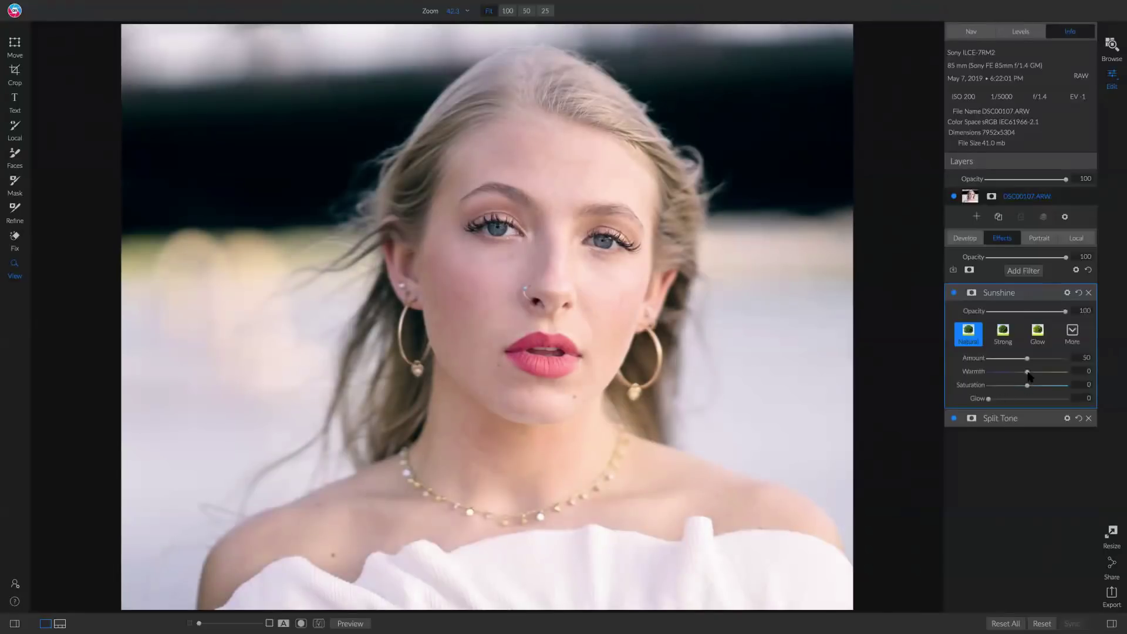
pyautogui.moveTo(1027, 372); pyautogui.dragTo(1032, 372)
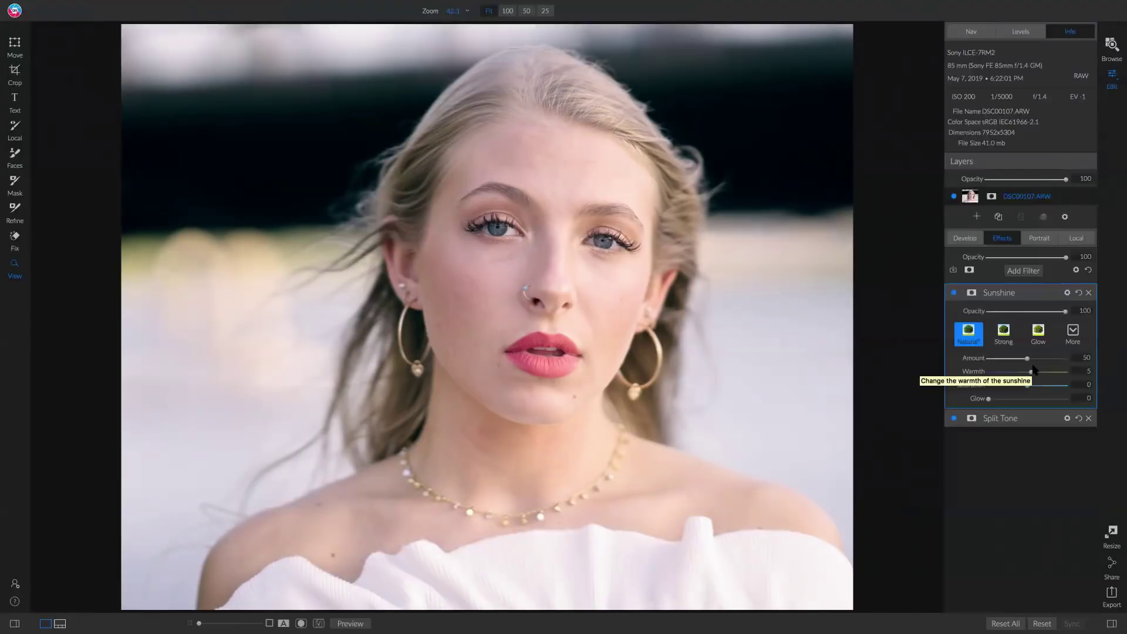
# - Add a Curves filter, raise its black point and shape a gentle S-curve with an upper point at In 177, Out 183, comparing the effect
pyautogui.click(1025, 271)
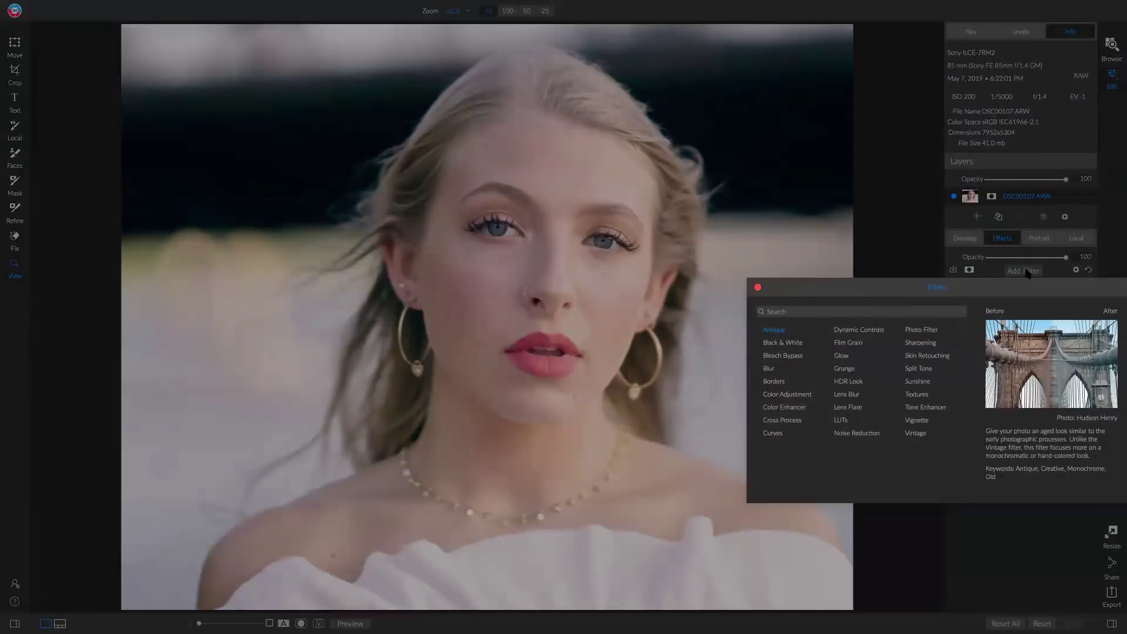
pyautogui.click(771, 433)
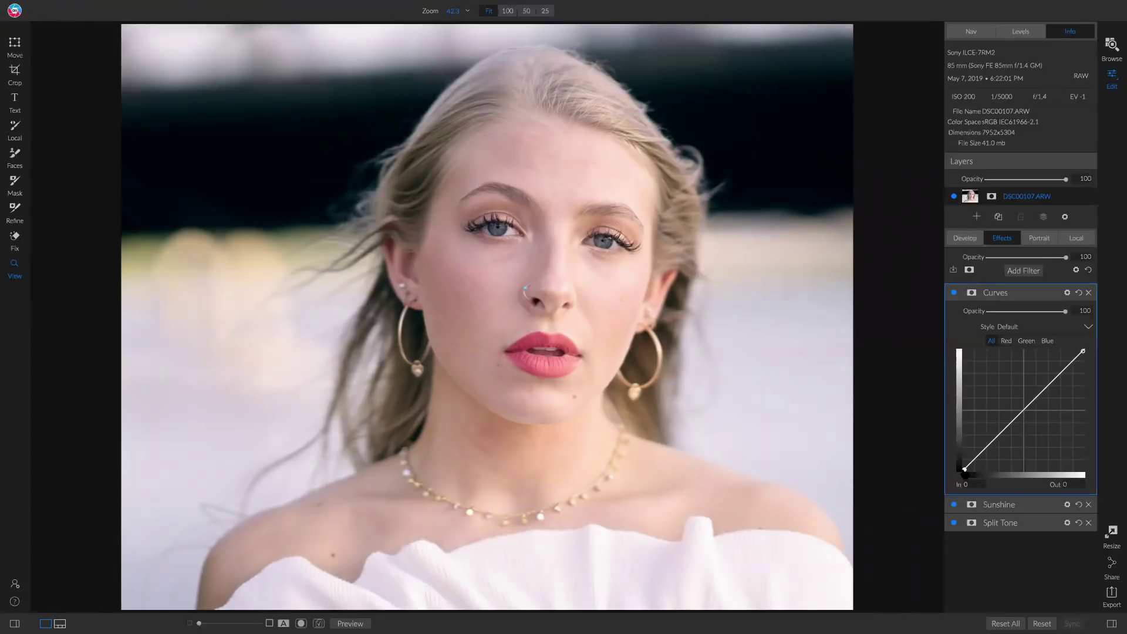
pyautogui.moveTo(963, 469); pyautogui.dragTo(972, 452)
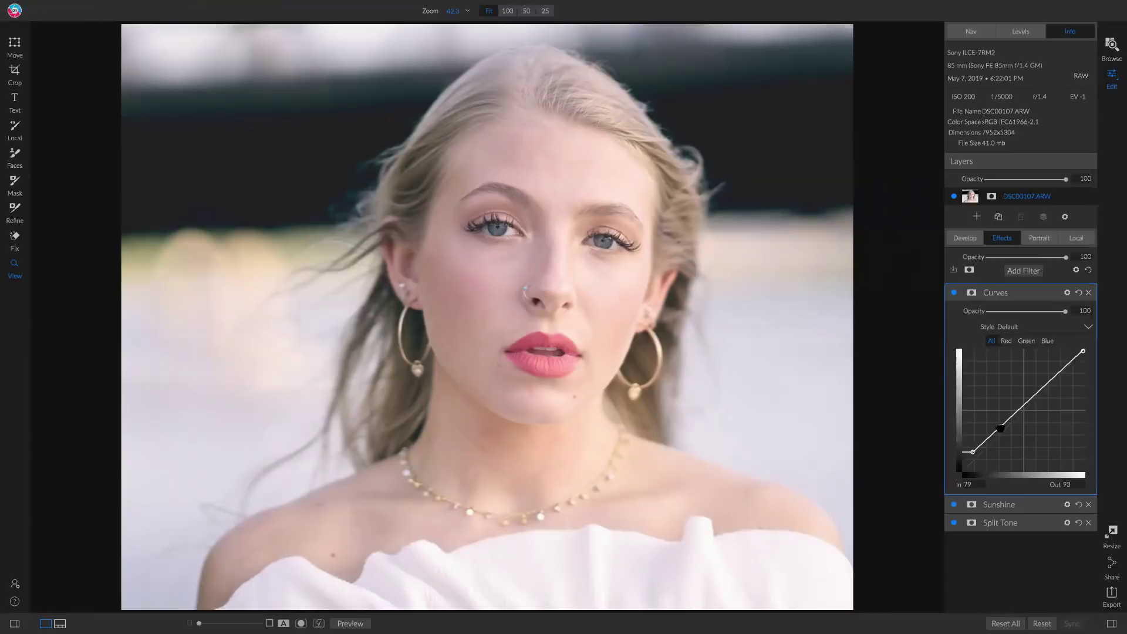
pyautogui.moveTo(1000, 429); pyautogui.dragTo(1046, 384)
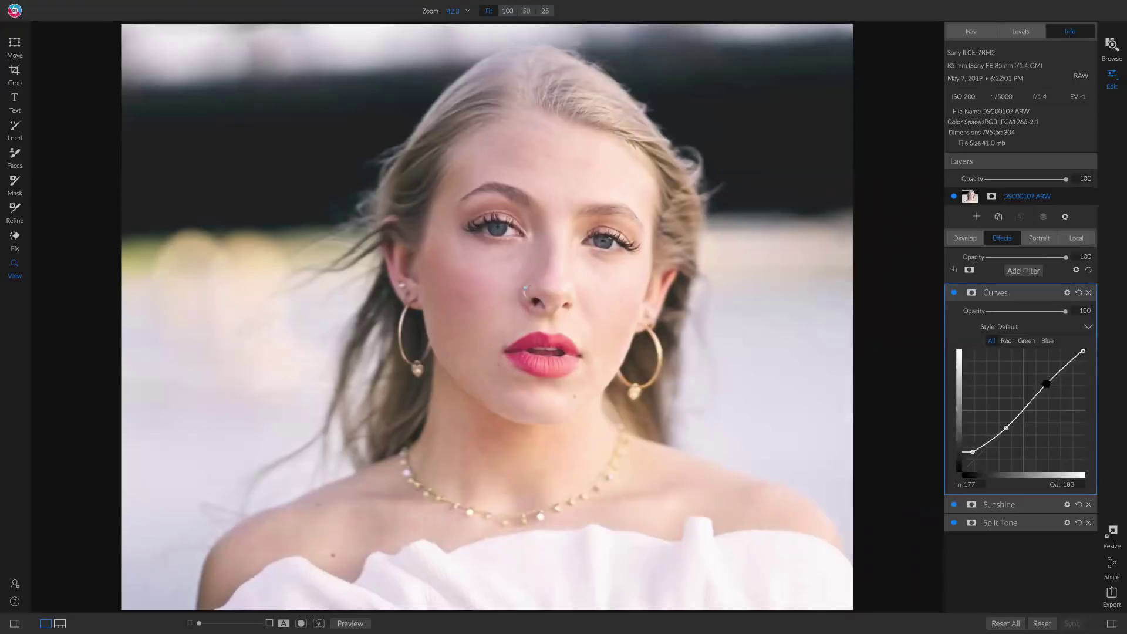
pyautogui.click(953, 294)
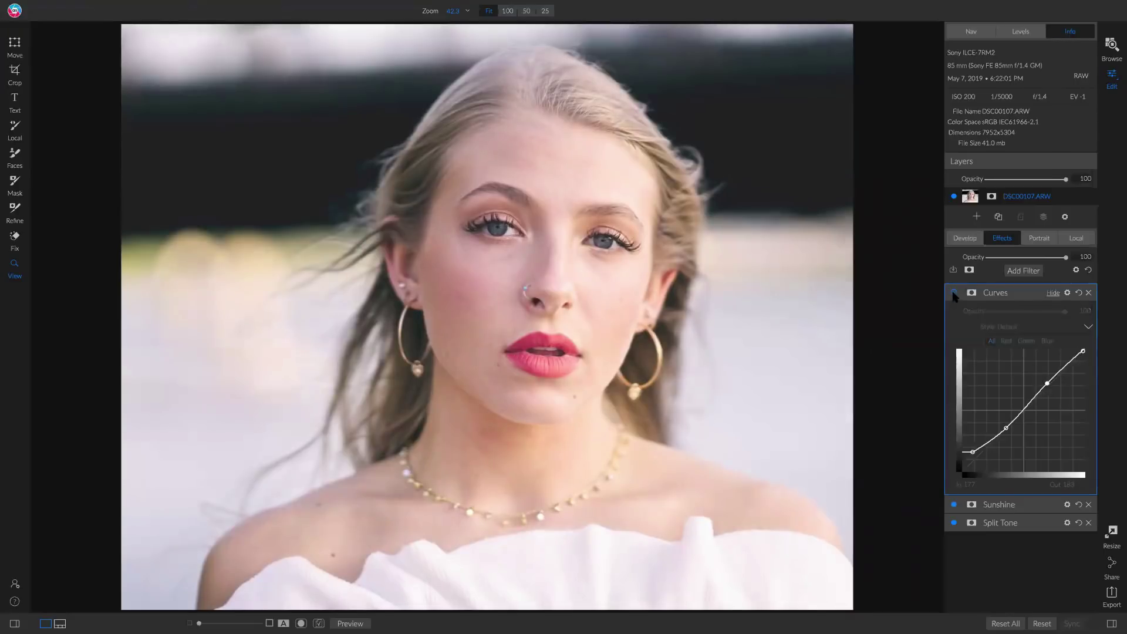
pyautogui.click(953, 294)
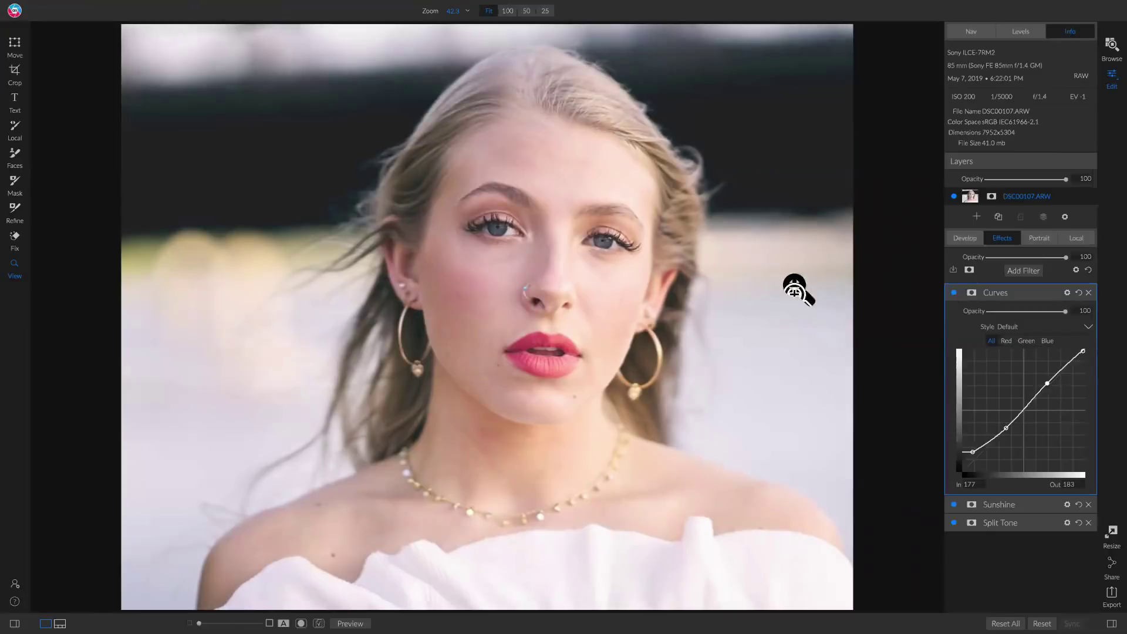
pyautogui.click(415, 368)
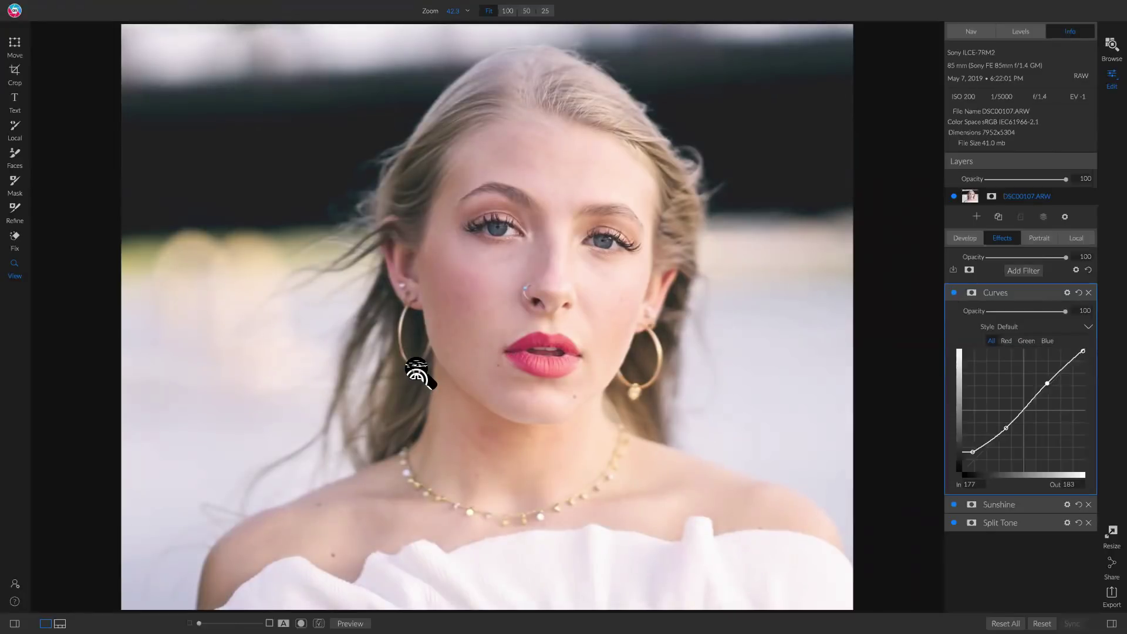
pyautogui.click(467, 207)
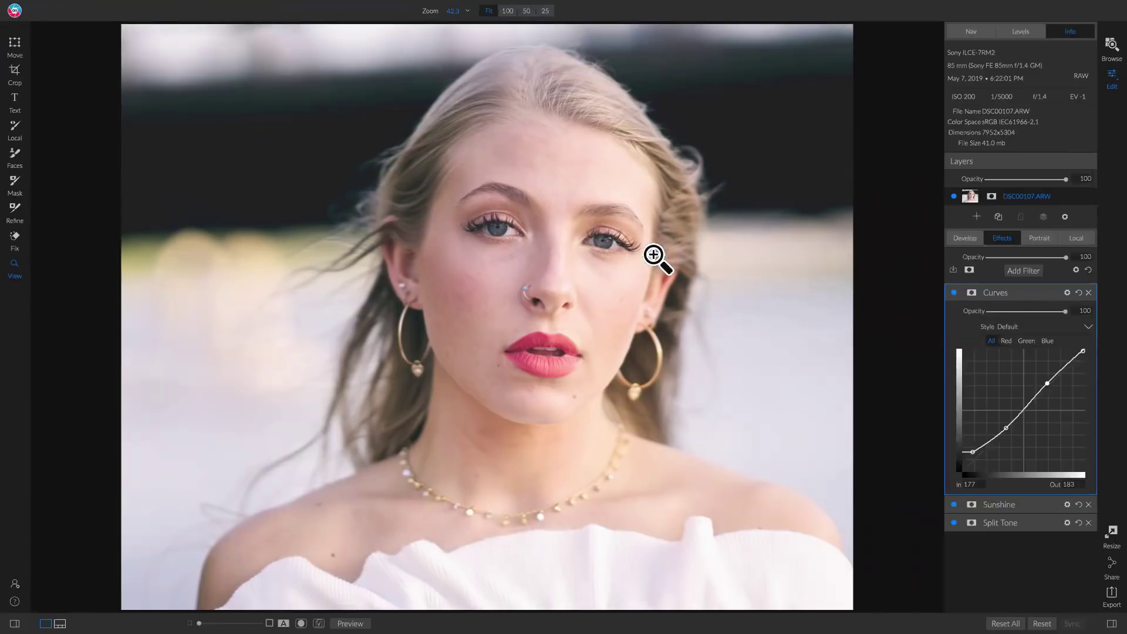
# - Add a Dynamic Contrast filter above Curves and invert its mask
pyautogui.click(1022, 273)
pyautogui.click(868, 327)
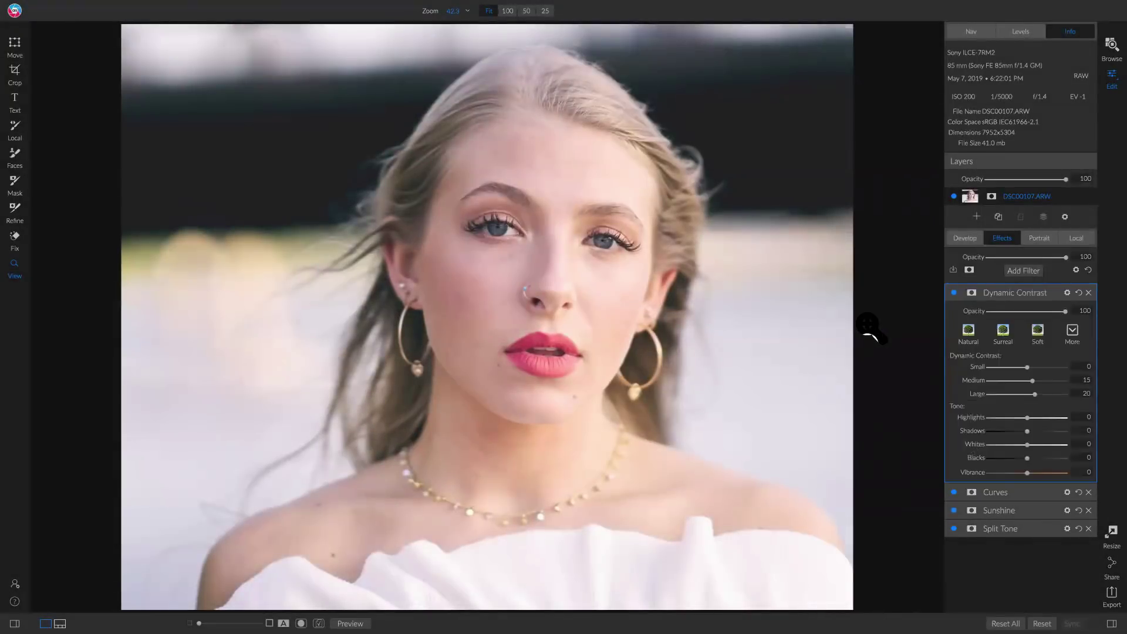
pyautogui.click(971, 292)
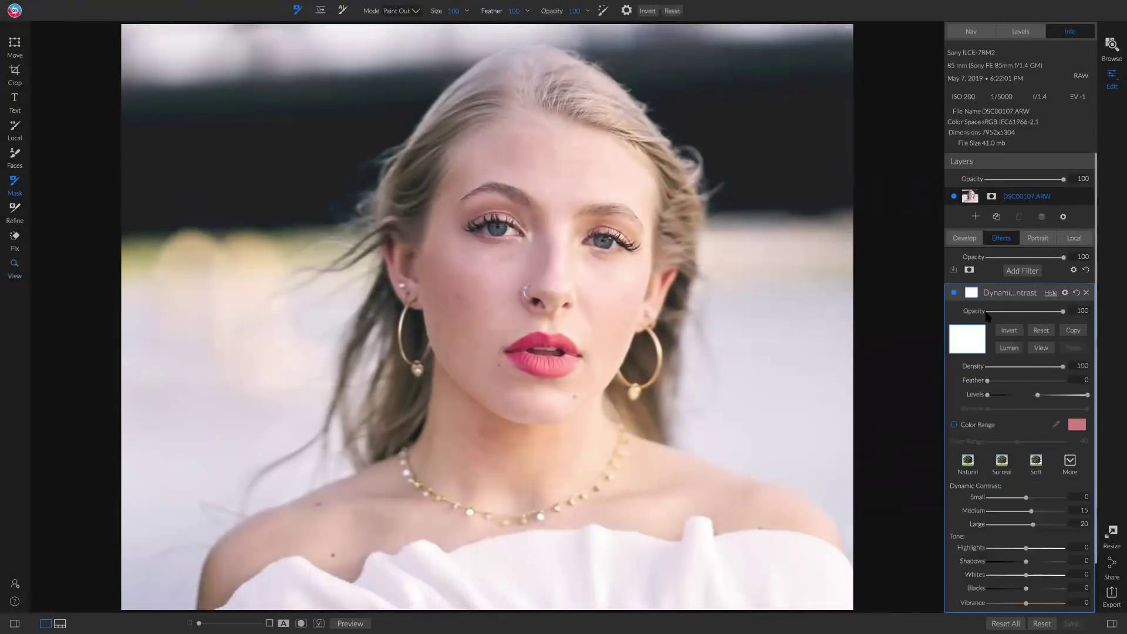
pyautogui.click(1009, 330)
# - Paint the Dynamic Contrast effect over the eyes and lips with a size 600 brush in Paint In mode, comparing the filter's effect
pyautogui.press(']')
pyautogui.press(']')
pyautogui.press(']')
pyautogui.press(']')
pyautogui.press(']')
pyautogui.press(']')
pyautogui.press('x')
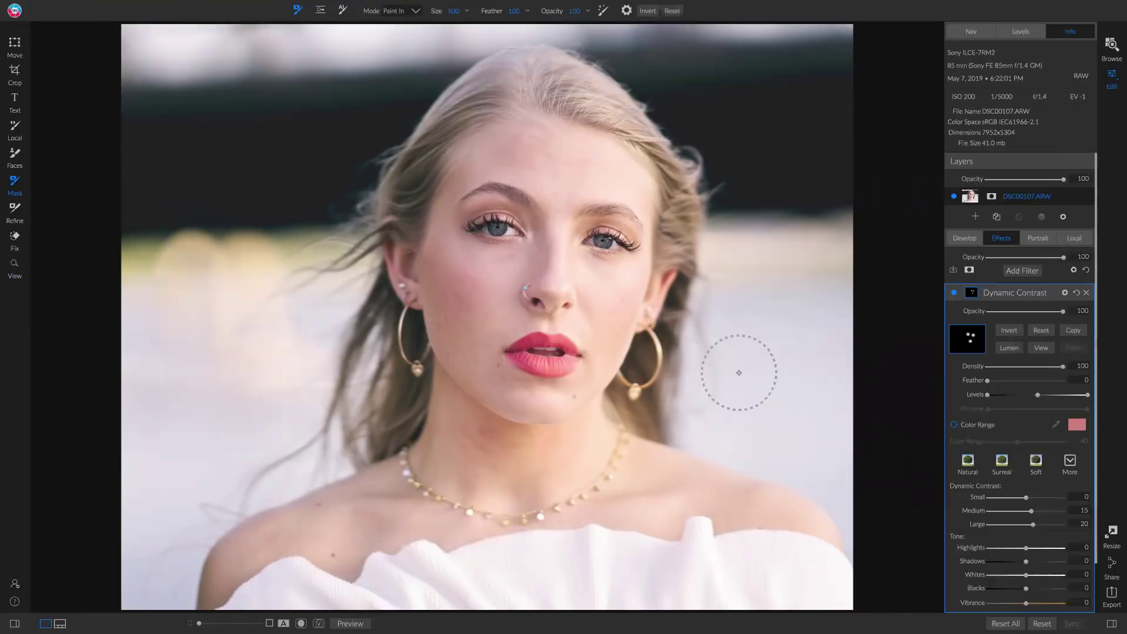
pyautogui.click(953, 294)
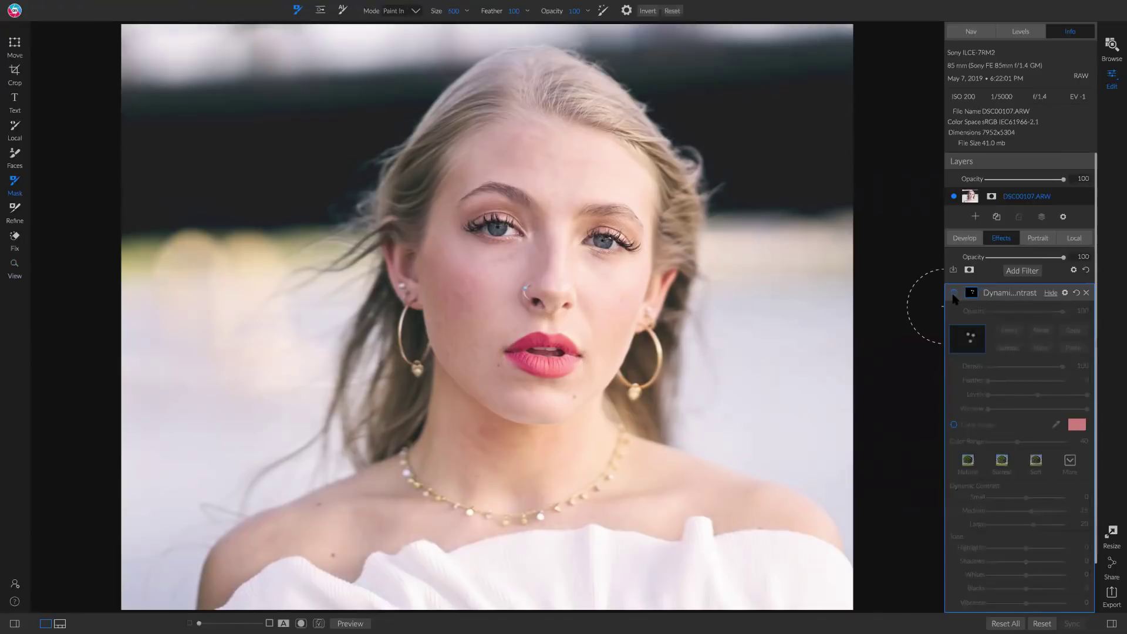
pyautogui.click(954, 294)
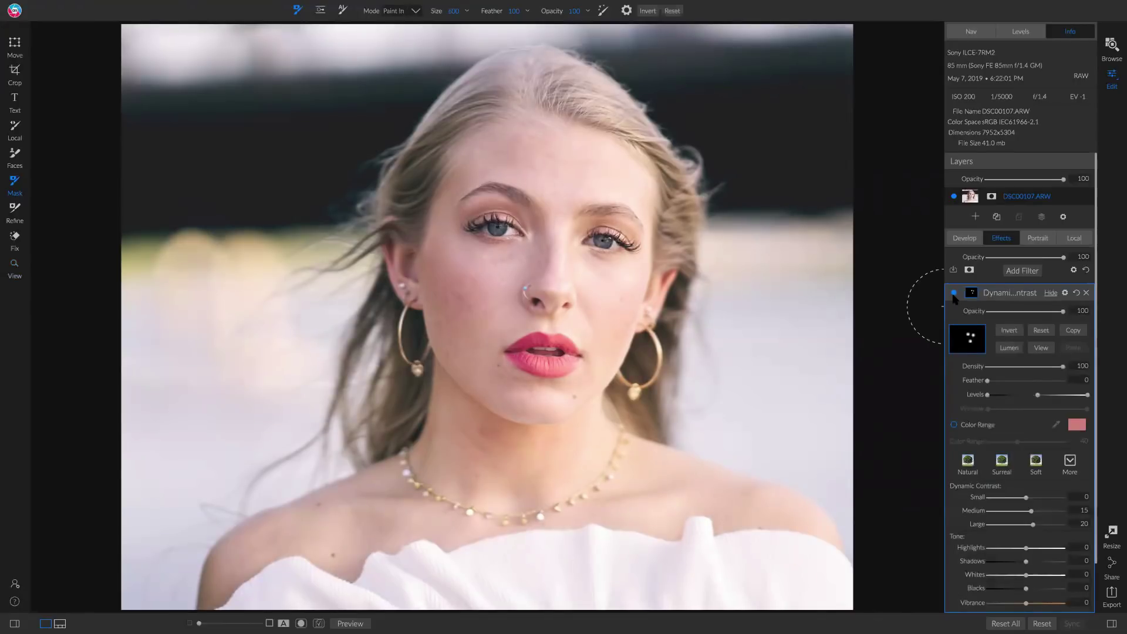
# - Add a Bleach Bypass filter with the Darker style and set its opacity to 58
pyautogui.click(1018, 274)
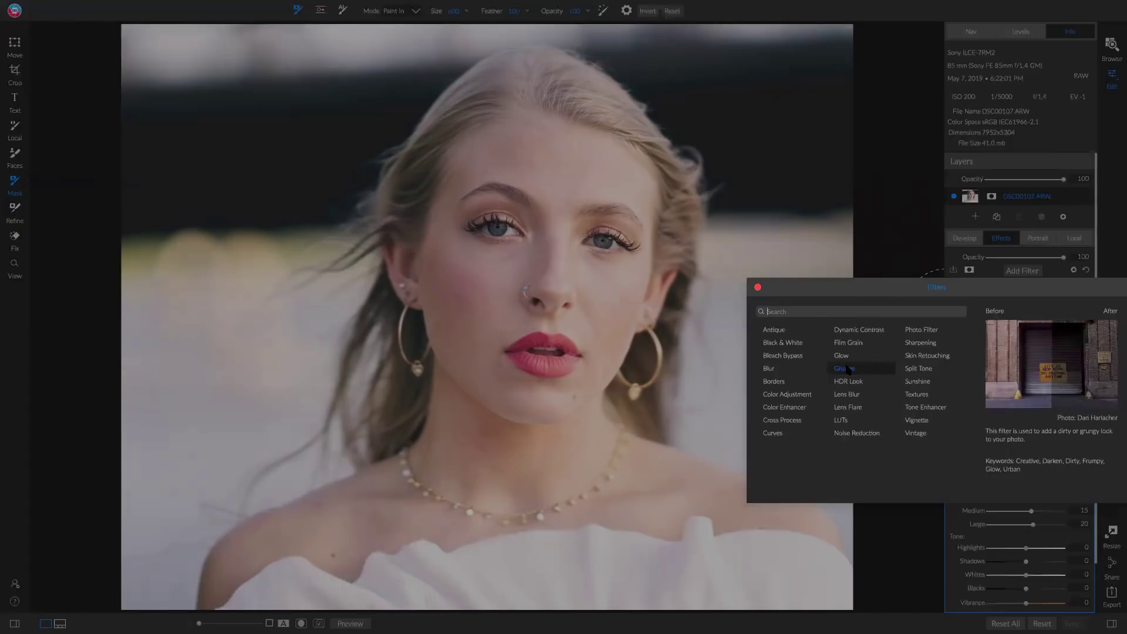
pyautogui.click(786, 358)
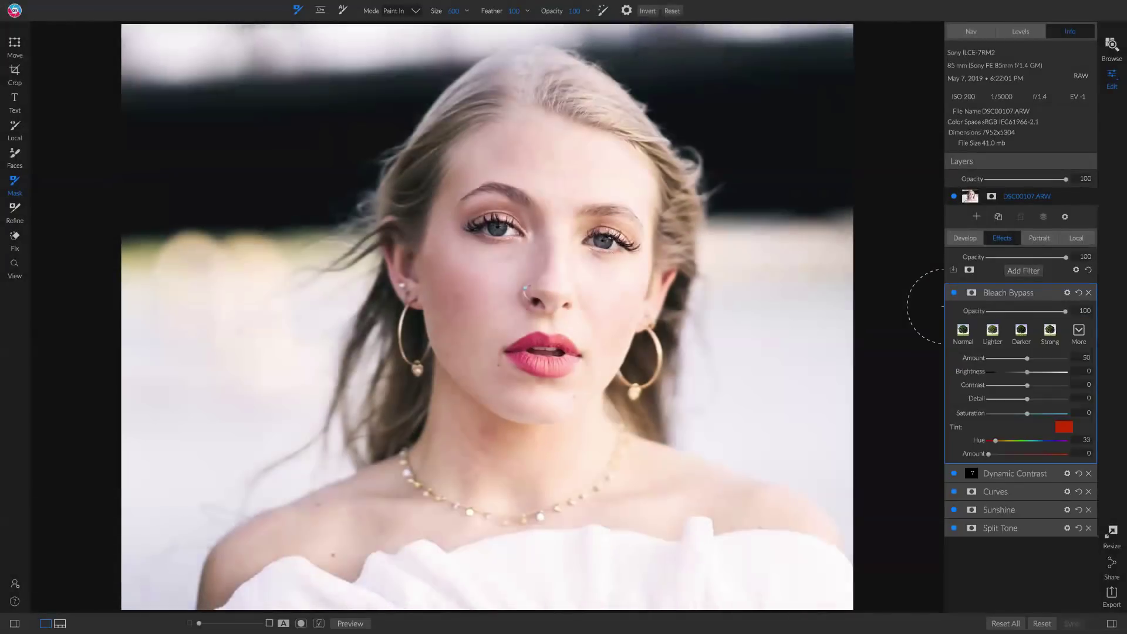
pyautogui.click(1020, 333)
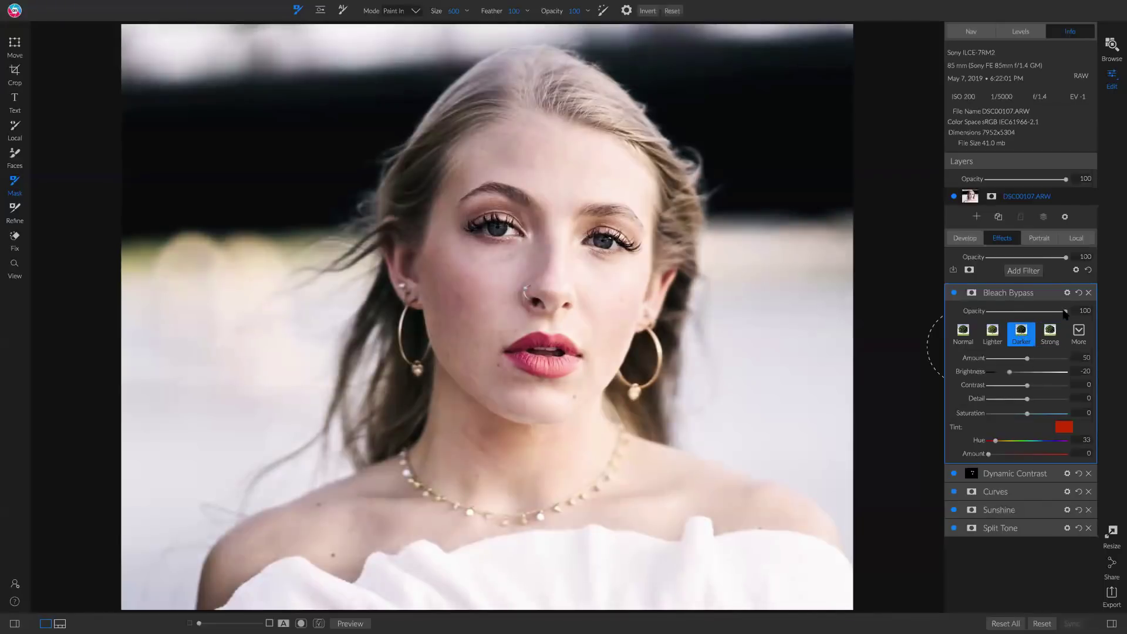
pyautogui.moveTo(1066, 314); pyautogui.dragTo(1033, 315)
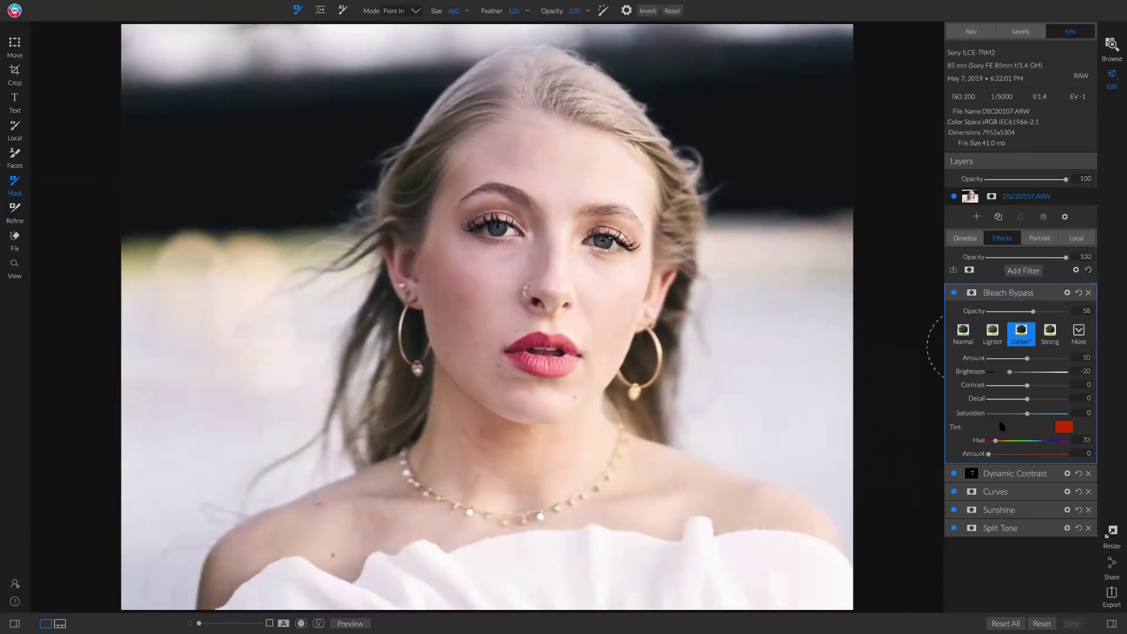
# - Set the Bleach Bypass tint to a dark blue with hue 219 and amount 11, comparing the photo with and without the filter
pyautogui.click(1063, 429)
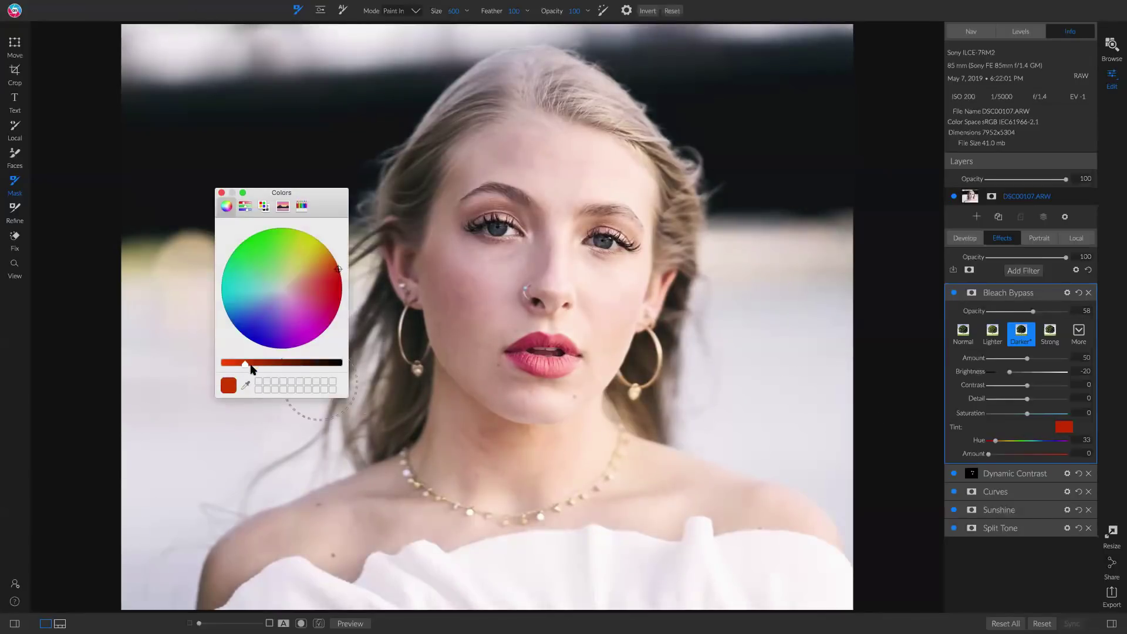
pyautogui.moveTo(250, 365); pyautogui.dragTo(300, 366)
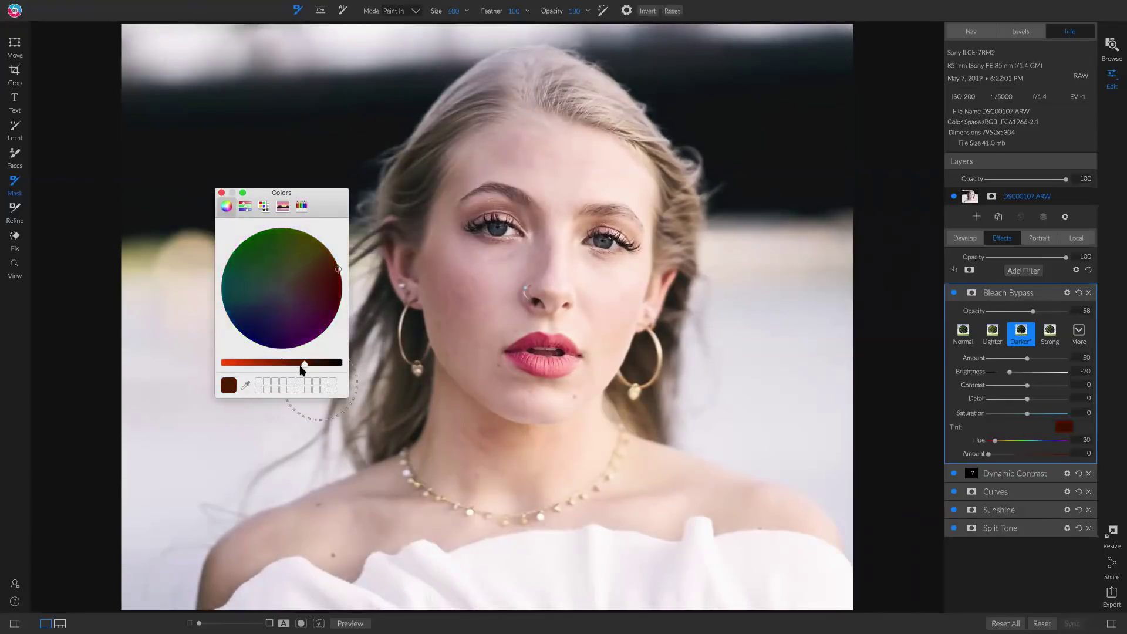
pyautogui.moveTo(263, 292); pyautogui.dragTo(224, 308)
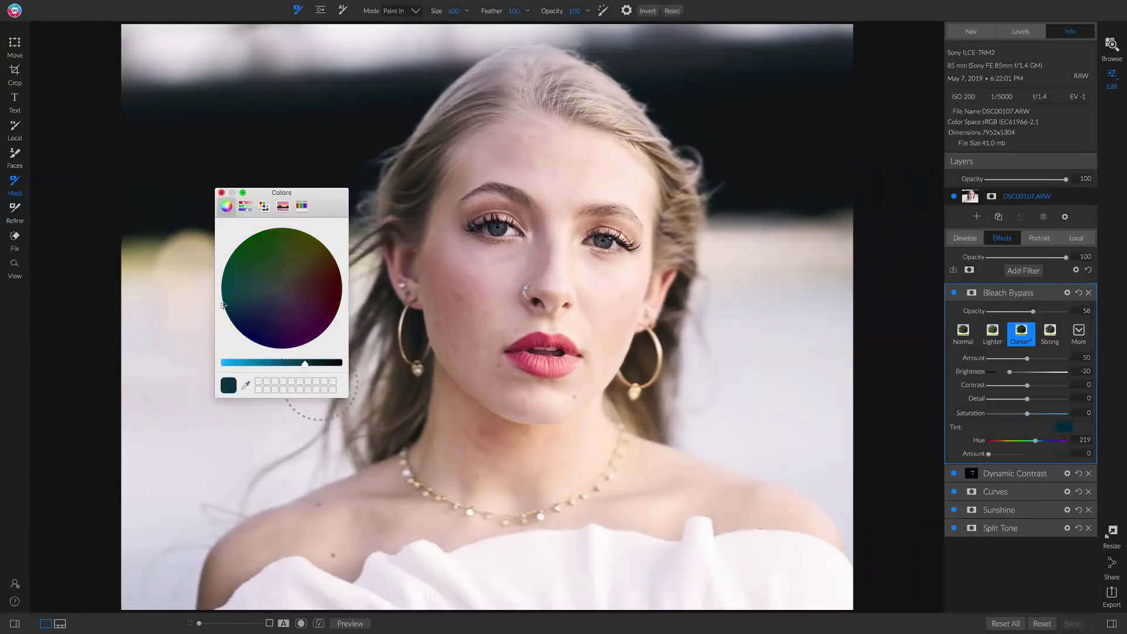
pyautogui.click(221, 193)
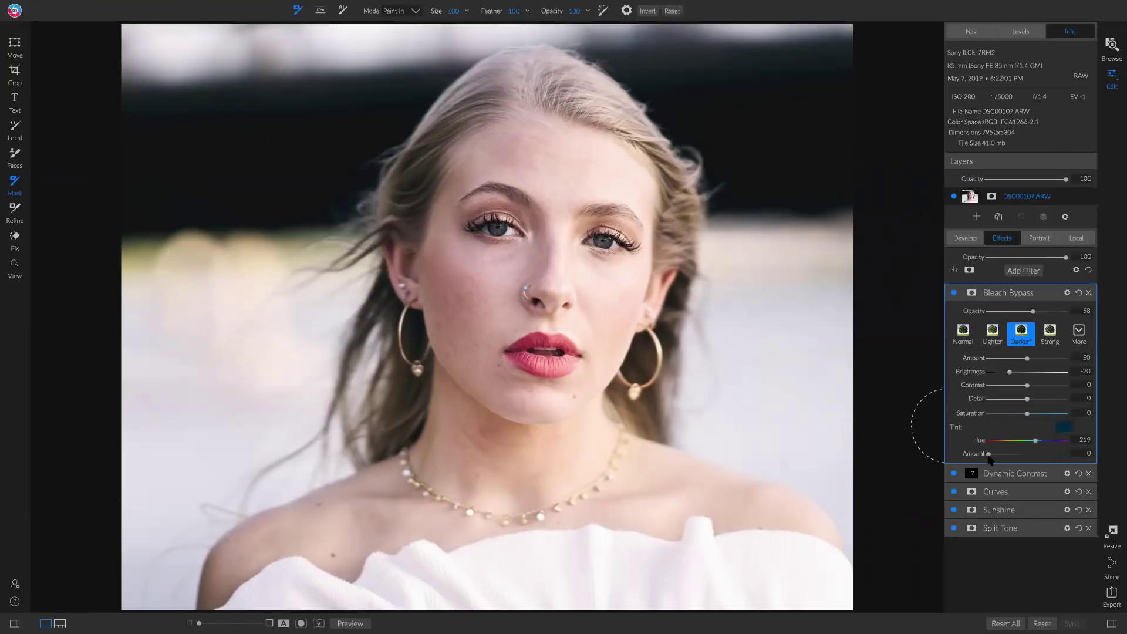
pyautogui.moveTo(989, 457)
pyautogui.mouseDown()
pyautogui.moveTo(1009, 461)
pyautogui.moveTo(996, 461)
pyautogui.mouseUp()
pyautogui.click(954, 294)
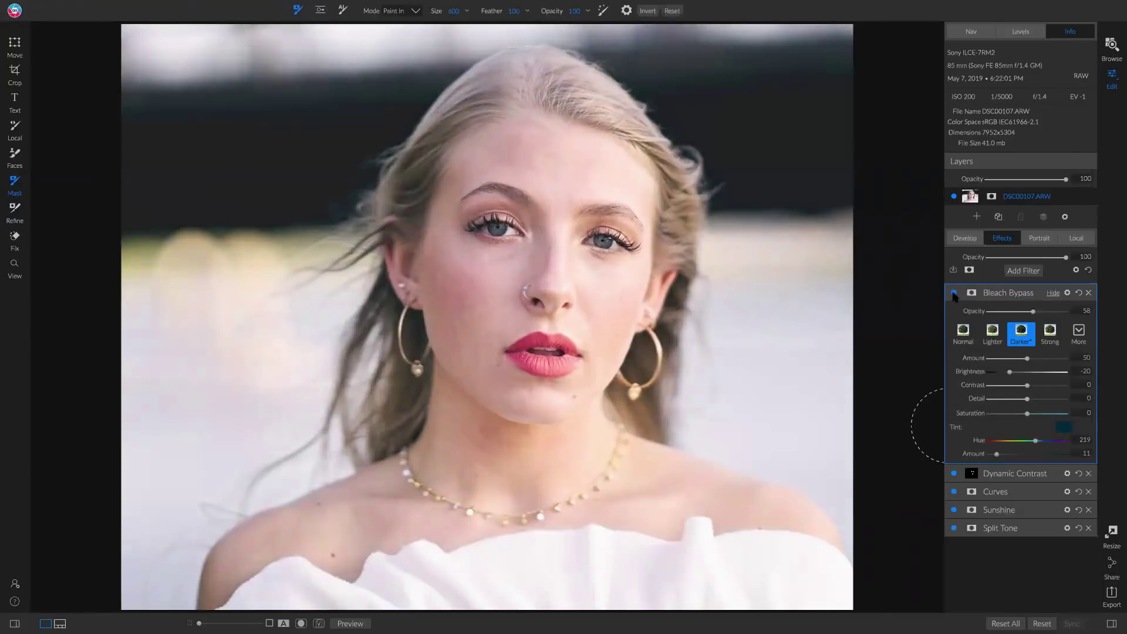
pyautogui.click(954, 294)
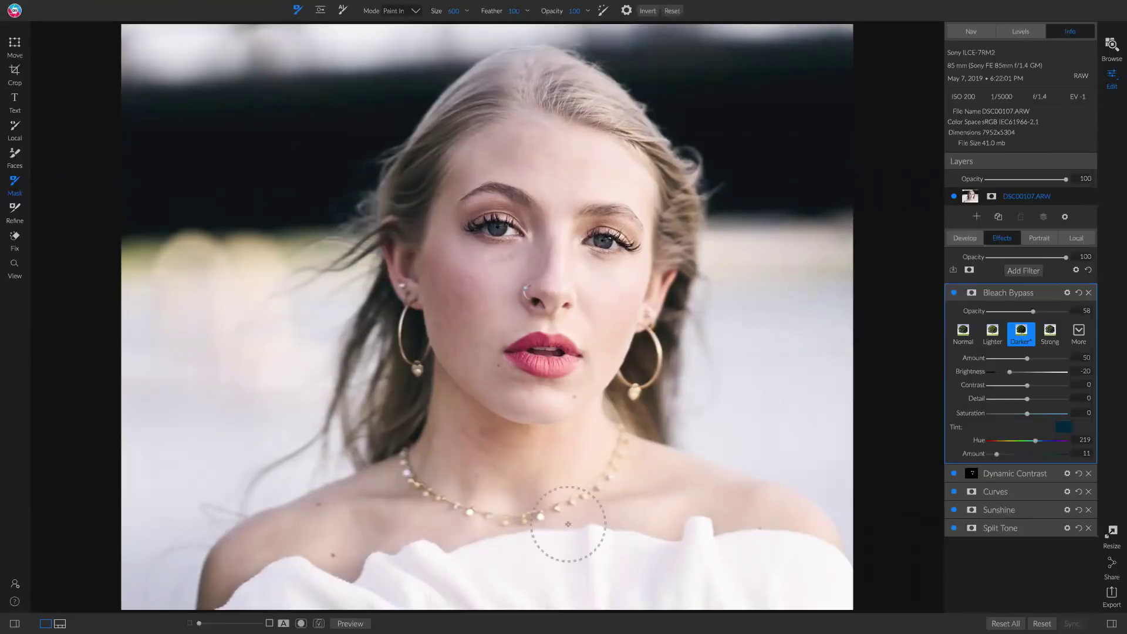
# - Add a Vignette filter with the Big Softy style and set its size to 6
pyautogui.click(1005, 272)
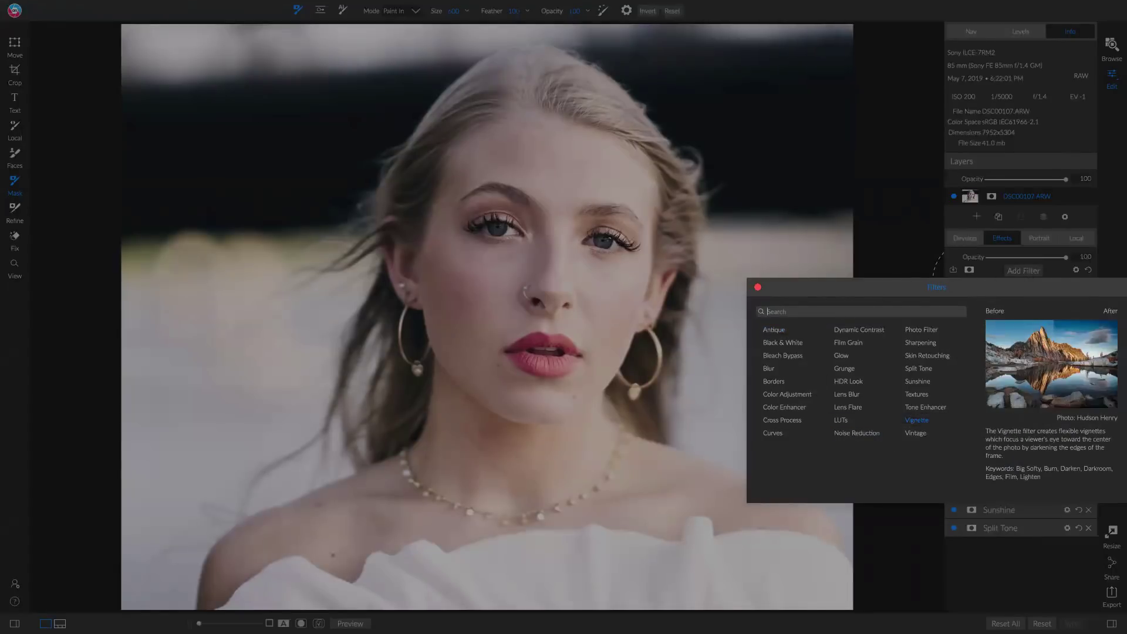
pyautogui.click(918, 420)
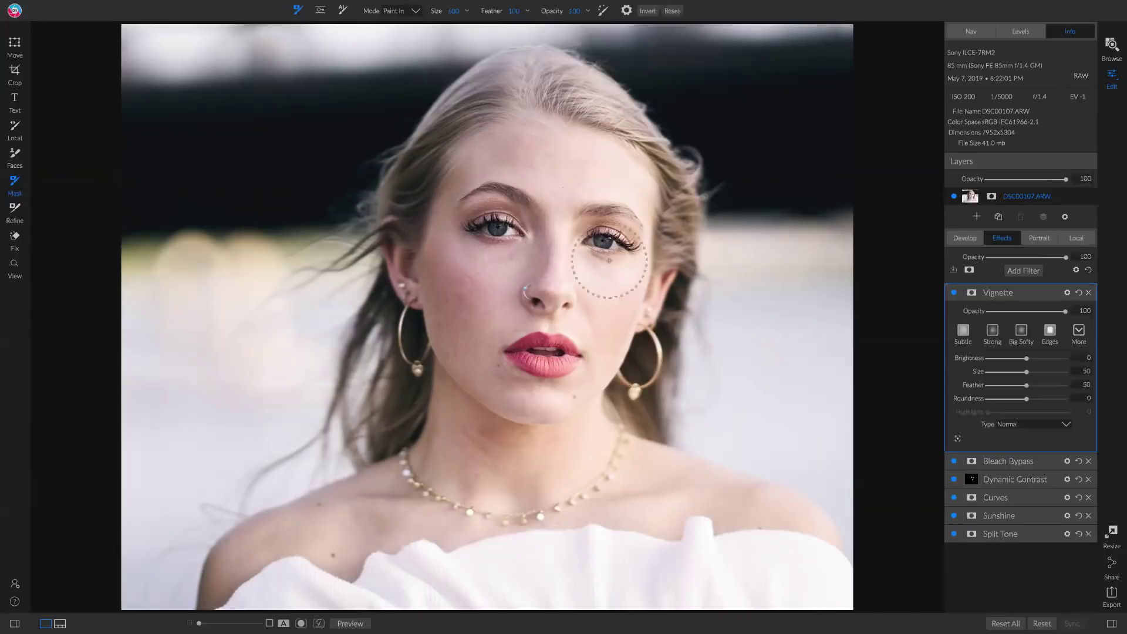
pyautogui.click(1021, 334)
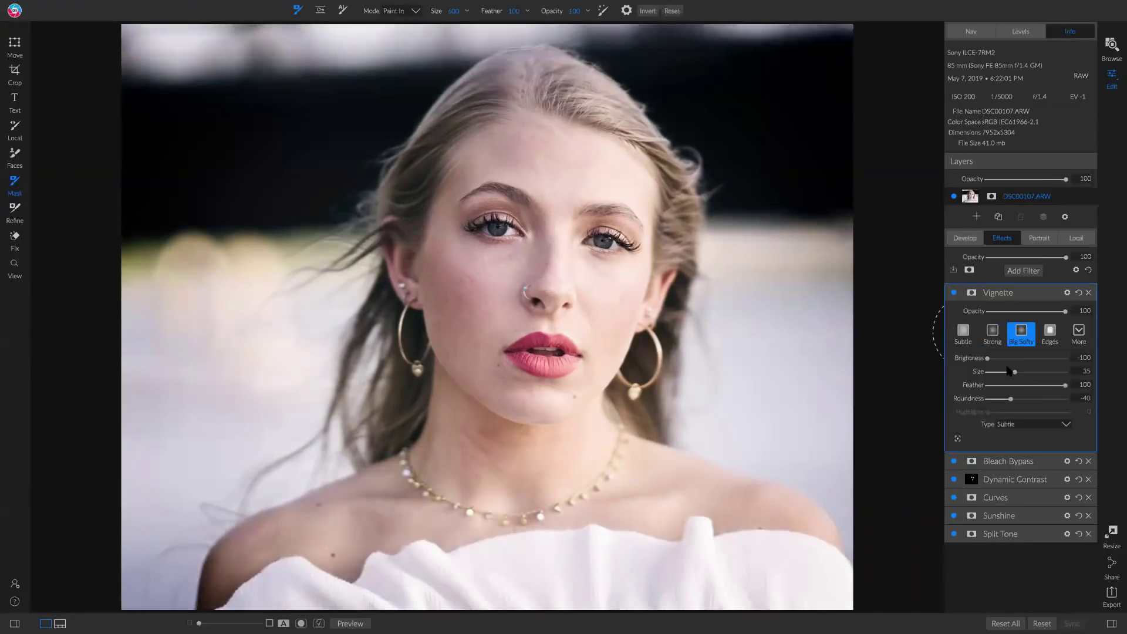
pyautogui.moveTo(1012, 371); pyautogui.dragTo(992, 376)
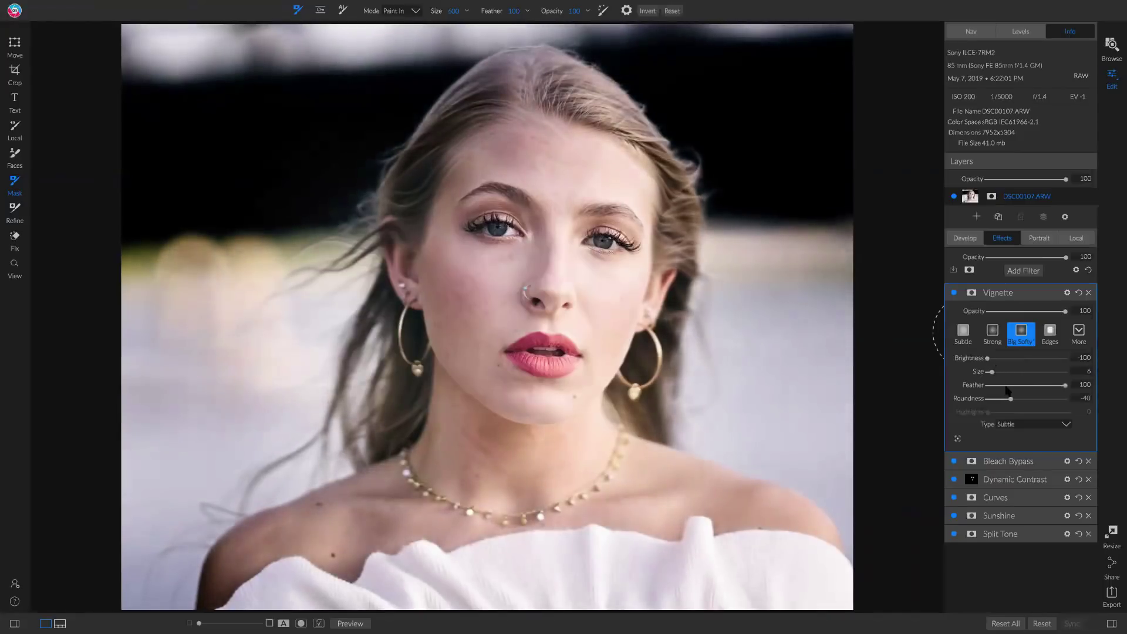
# - Center the vignette on the woman's face beside the nose and compare the photo with and without the filter
pyautogui.click(958, 439)
pyautogui.click(535, 234)
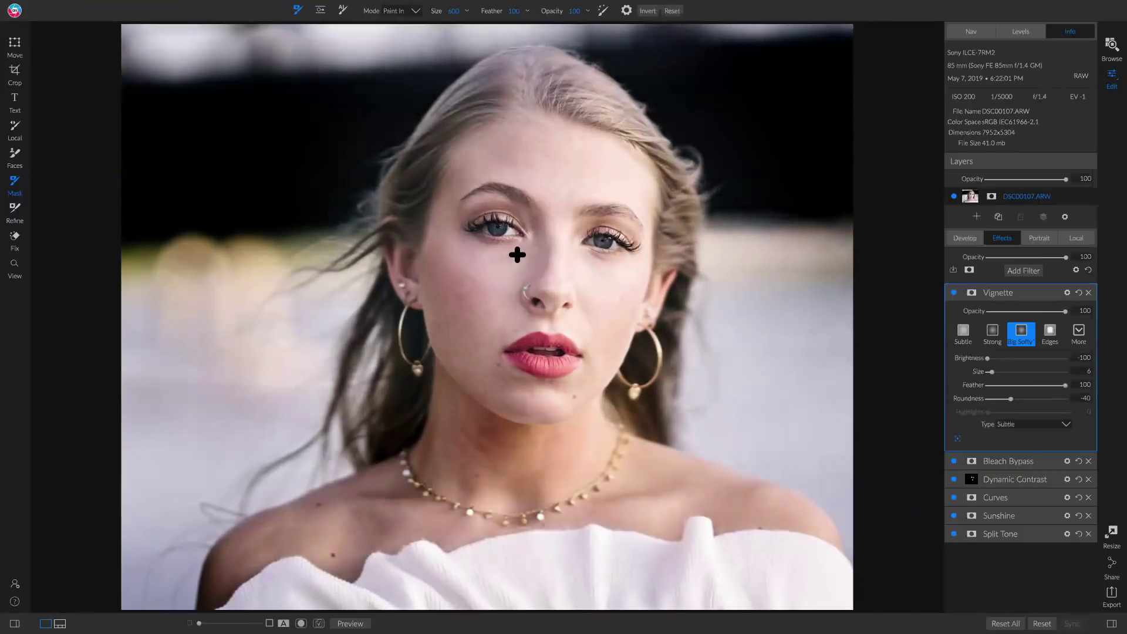
pyautogui.click(509, 262)
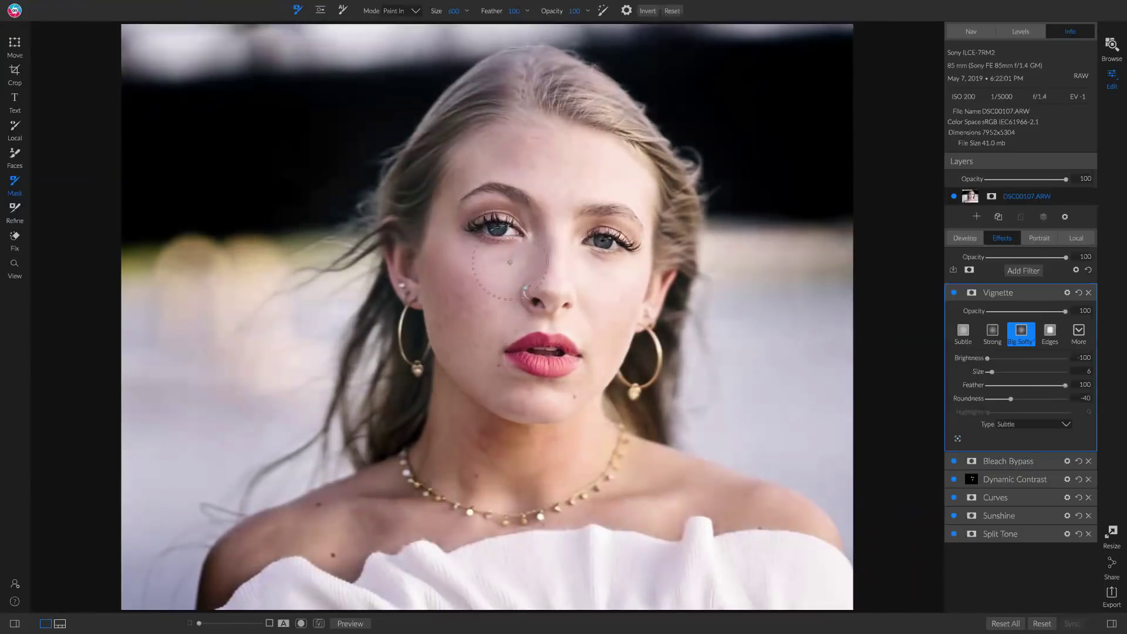
pyautogui.click(953, 292)
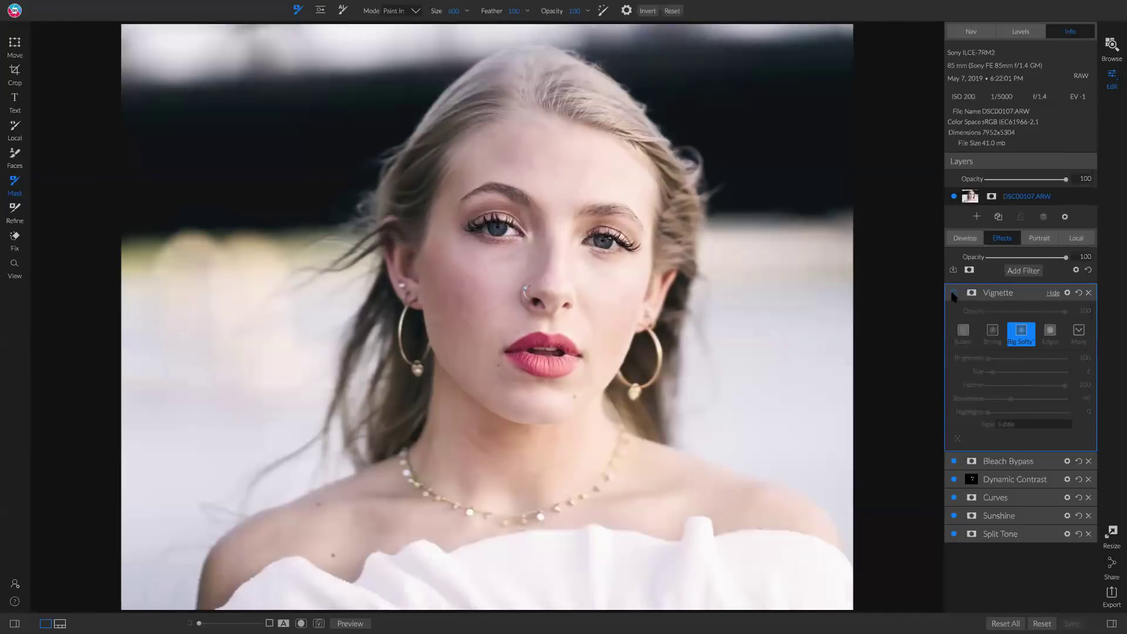
pyautogui.click(953, 293)
pyautogui.click(953, 293)
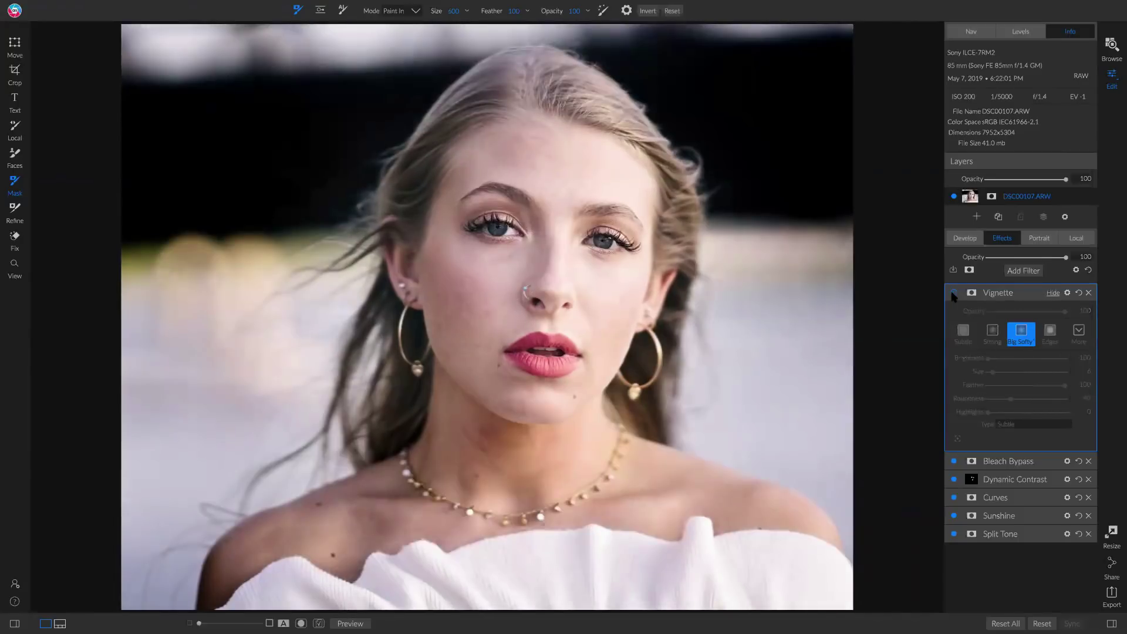
pyautogui.click(953, 293)
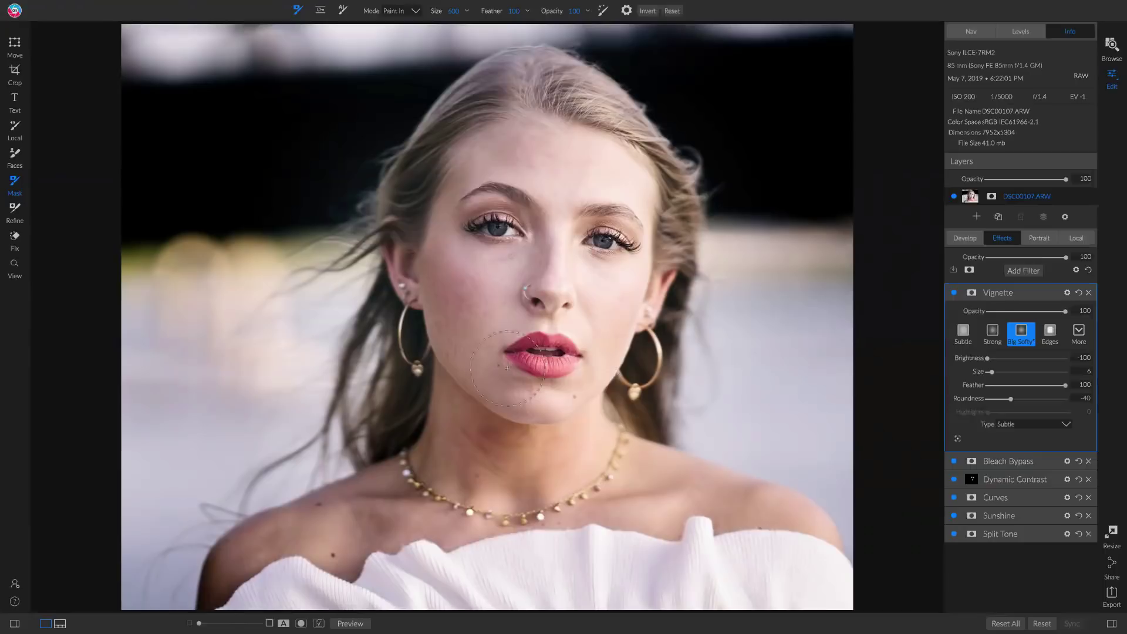
# - Apply the Darken style to the local adjustment and place a Linear Top gradient mask at the middle of the woman's face
pyautogui.click(1076, 238)
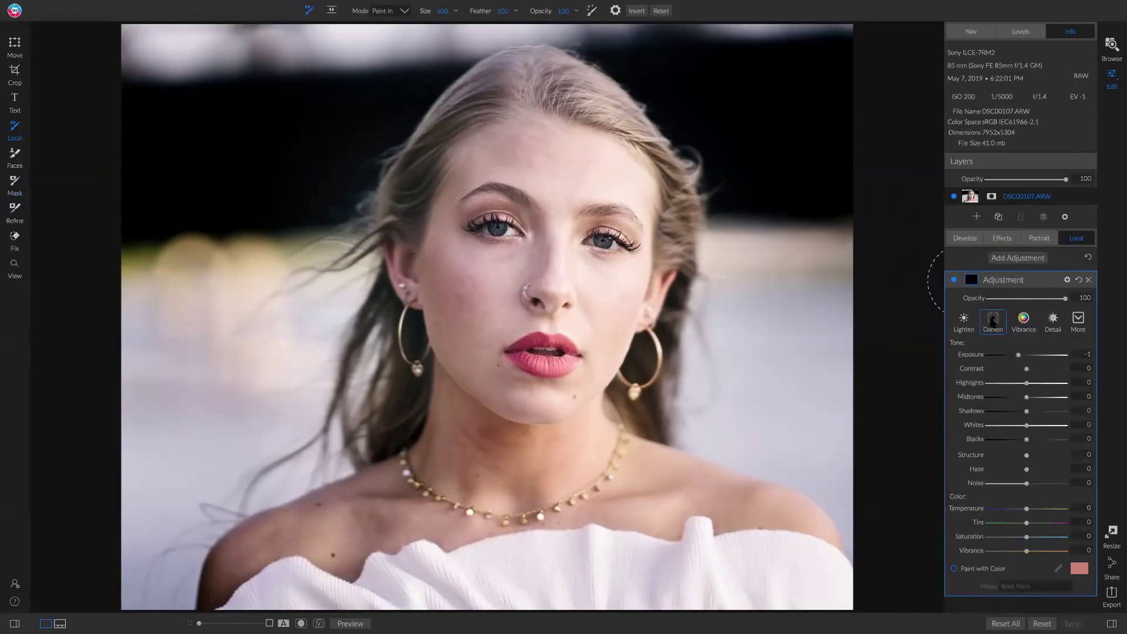
pyautogui.click(993, 323)
pyautogui.click(331, 11)
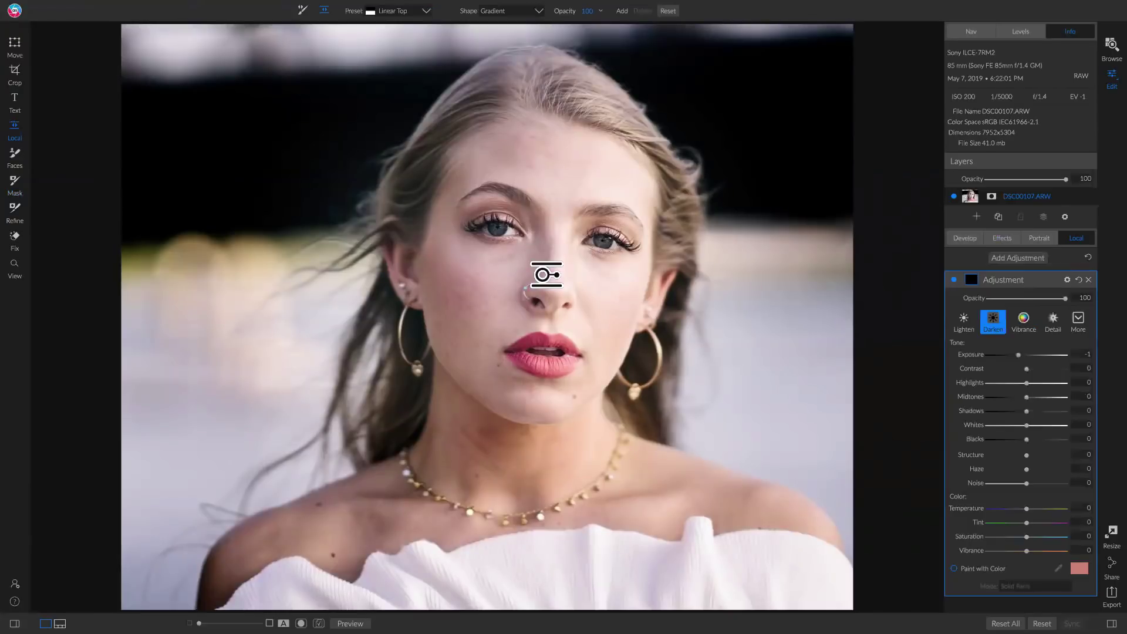
pyautogui.click(547, 277)
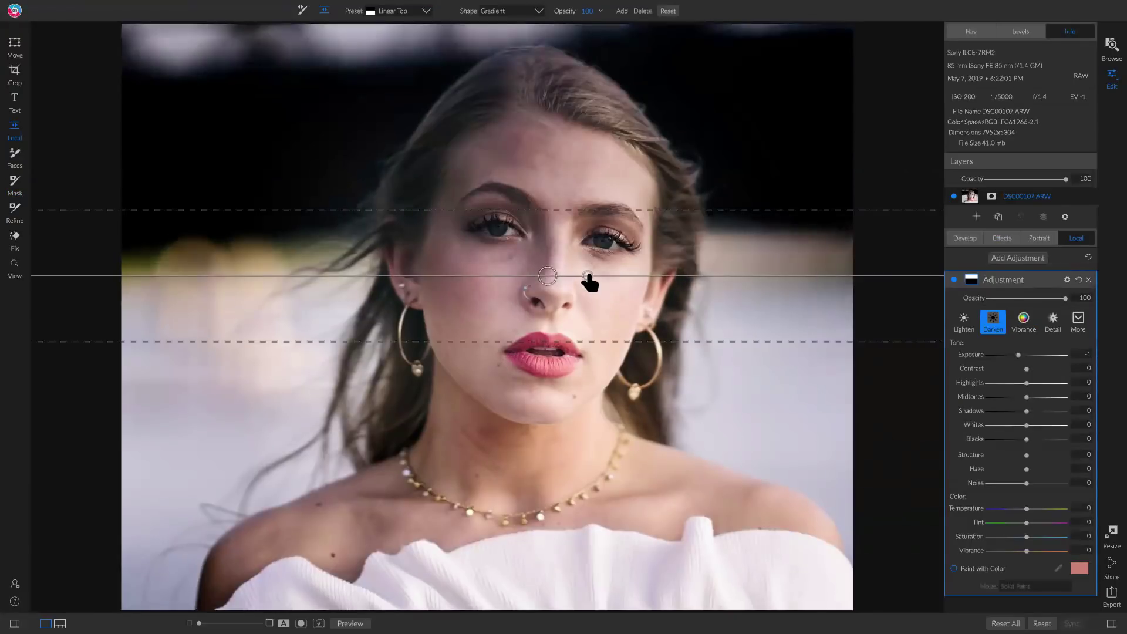
# - Rotate the gradient vertical to darken the photo's left side, narrow its transition, and compare the photo with and without the adjustment
pyautogui.moveTo(587, 281); pyautogui.dragTo(552, 222)
pyautogui.moveTo(482, 280); pyautogui.dragTo(387, 276)
pyautogui.moveTo(558, 281); pyautogui.dragTo(420, 266)
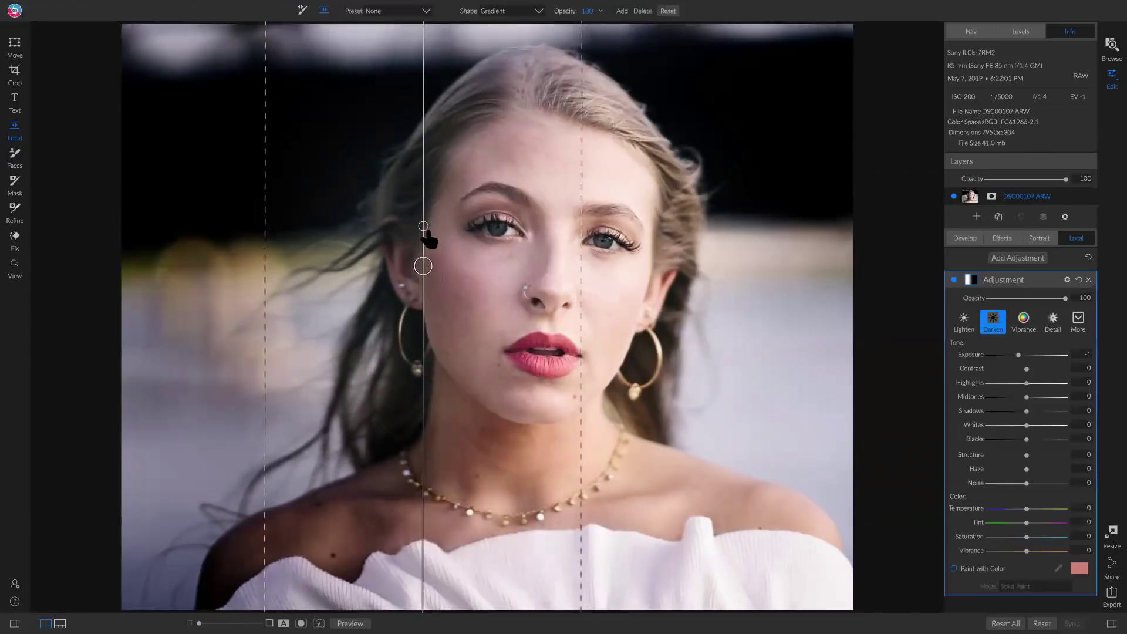
pyautogui.moveTo(264, 277); pyautogui.dragTo(322, 287)
pyautogui.moveTo(423, 265); pyautogui.dragTo(457, 272)
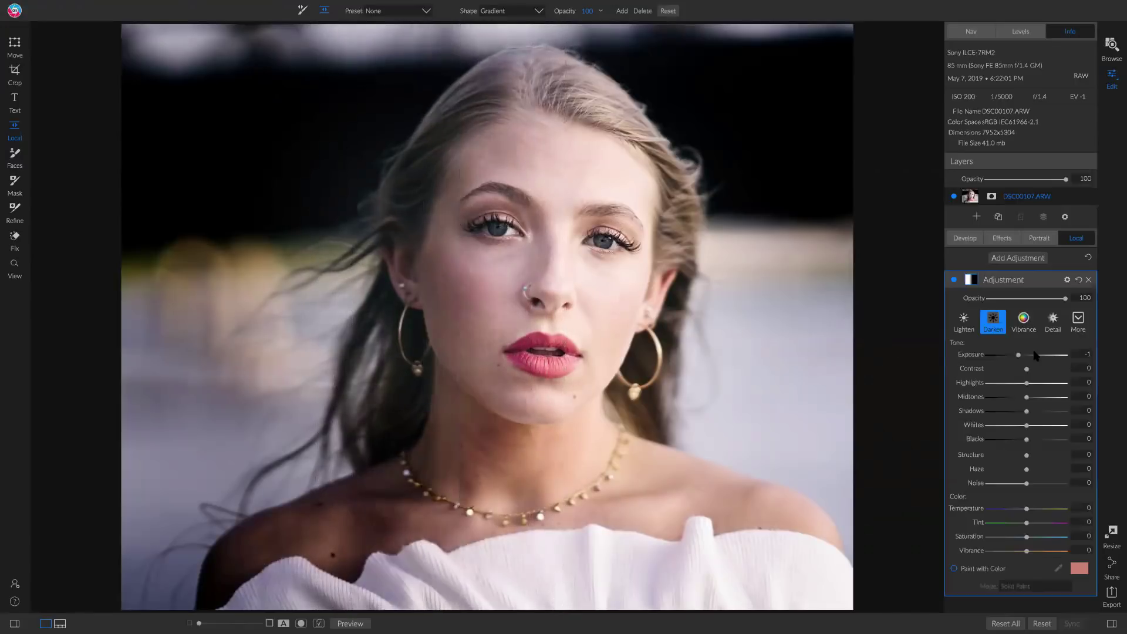
pyautogui.click(953, 281)
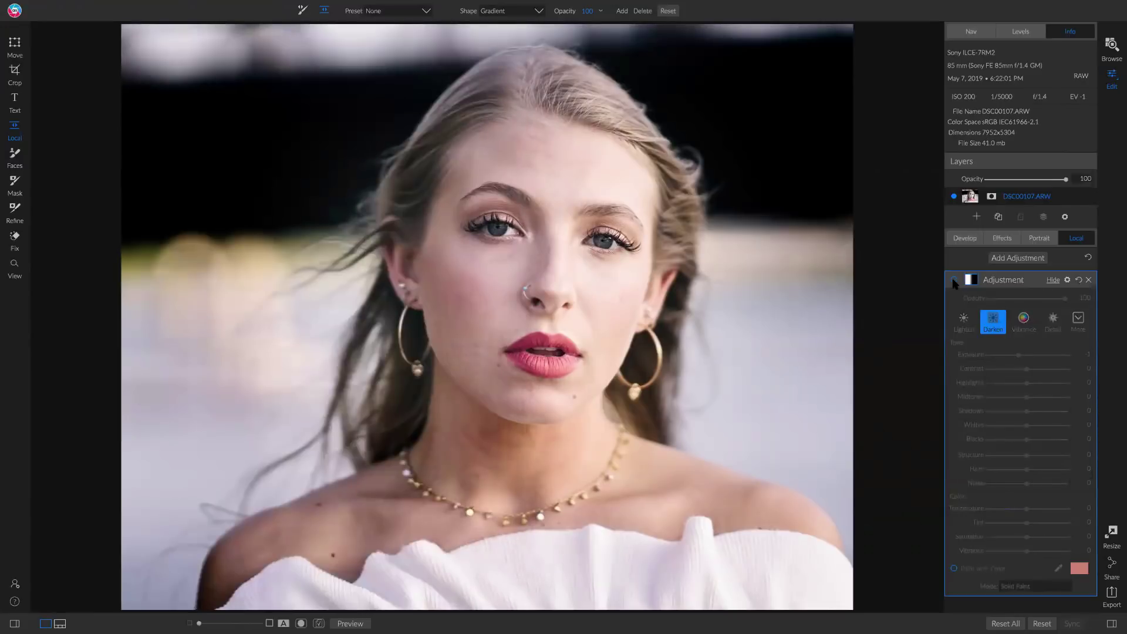
pyautogui.click(953, 281)
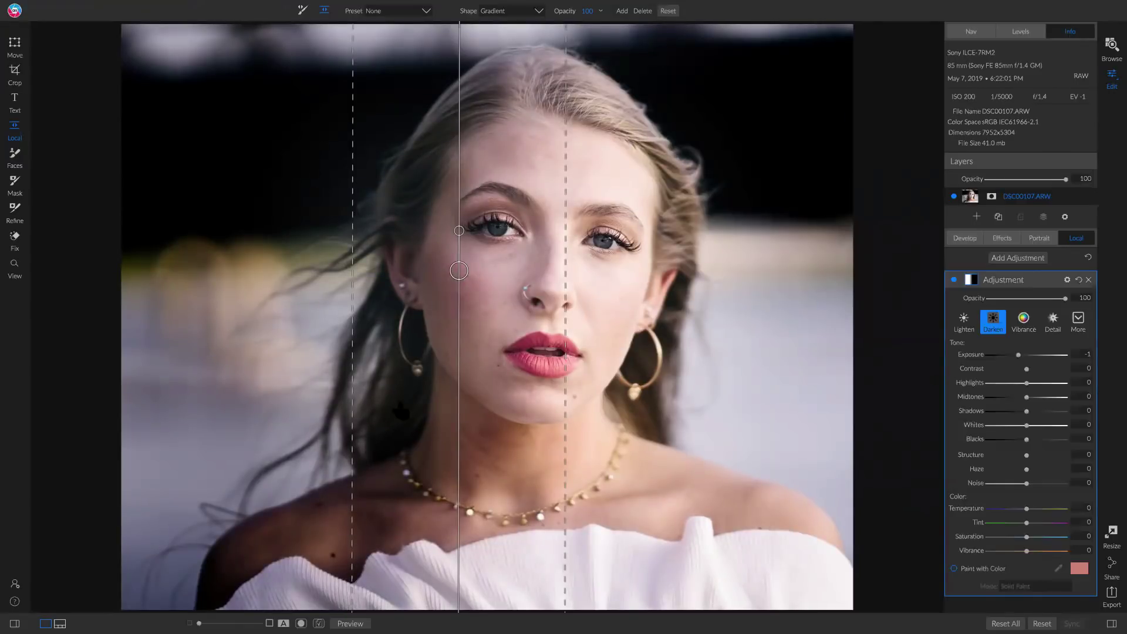
pyautogui.click(953, 280)
pyautogui.click(953, 281)
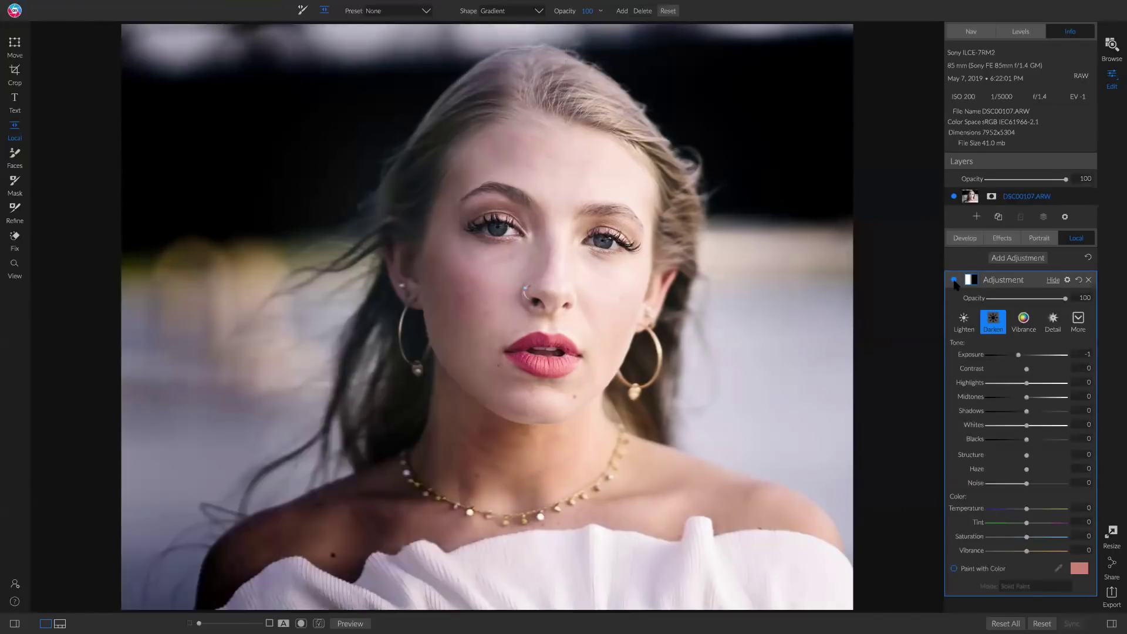
# - Add another local adjustment with the Magic Eye Fixer style
pyautogui.click(1036, 261)
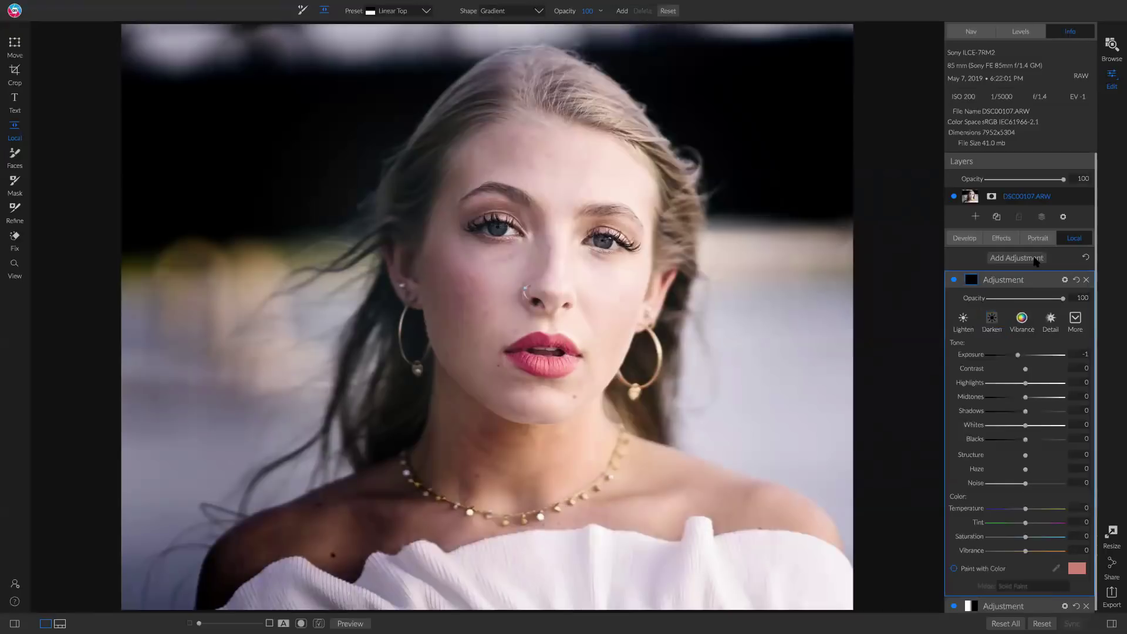
pyautogui.click(1074, 320)
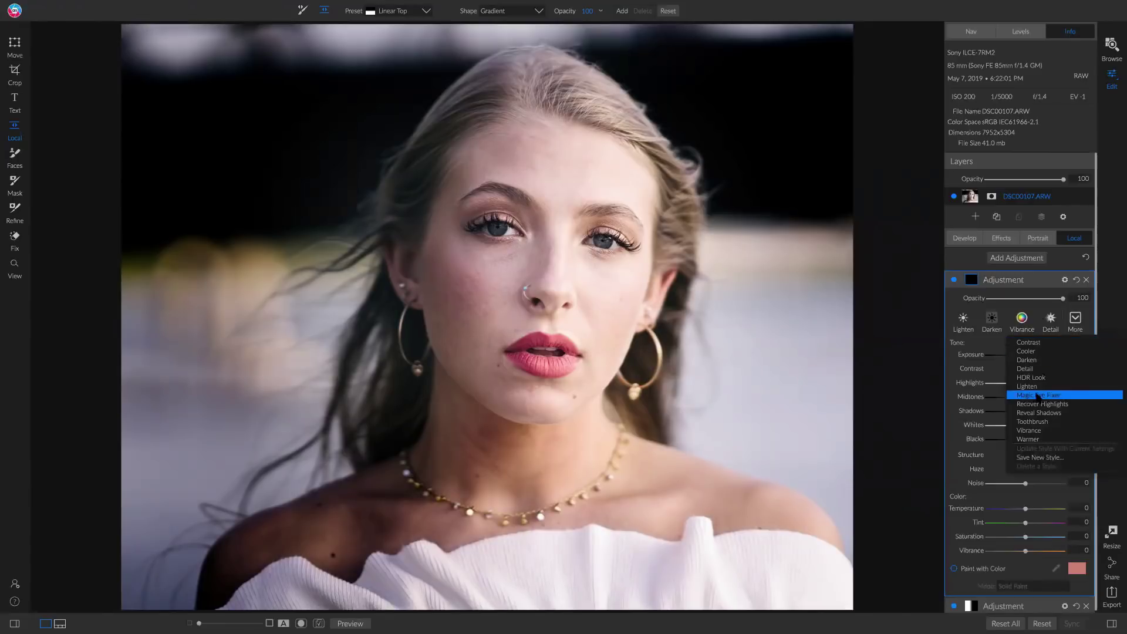
pyautogui.click(1040, 396)
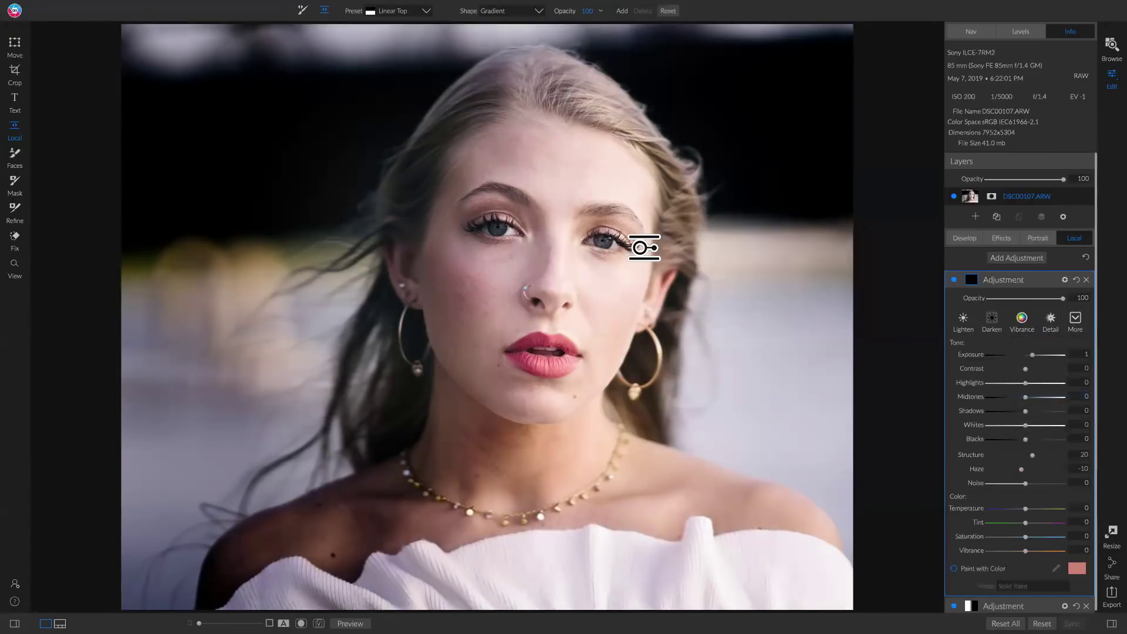
# - Paint the eye adjustment over both of the woman's eyes with a brush of size 100
pyautogui.press('b')
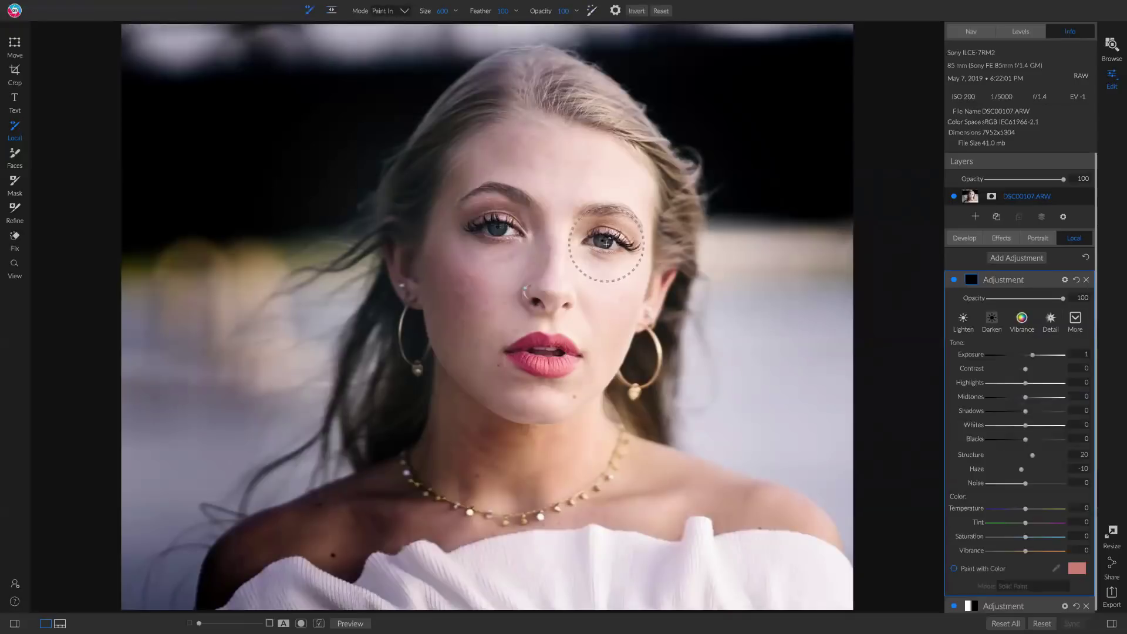
pyautogui.press('[')
pyautogui.press('[')
pyautogui.press('[')
pyautogui.press('[')
pyautogui.press('[')
pyautogui.press('[')
pyautogui.moveTo(594, 240)
pyautogui.mouseDown()
pyautogui.moveTo(615, 245)
pyautogui.moveTo(604, 241)
pyautogui.mouseUp()
pyautogui.moveTo(488, 229); pyautogui.dragTo(511, 233)
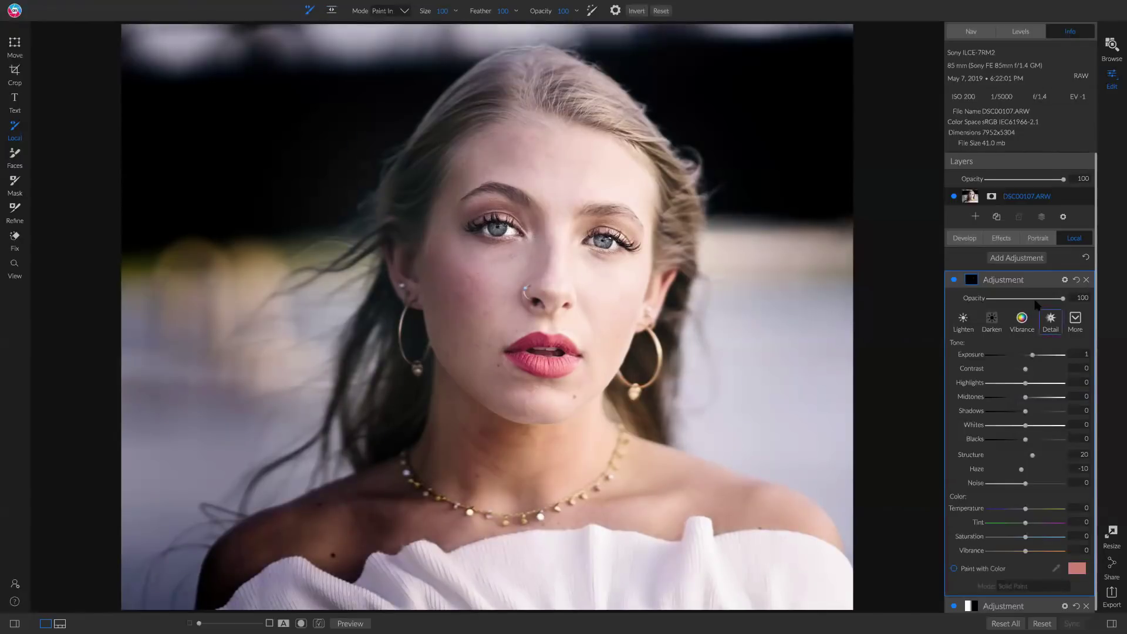
# - Set the eye adjustment's opacity to 29 and compare the photo with and without the edits
pyautogui.moveTo(1063, 298); pyautogui.dragTo(1010, 298)
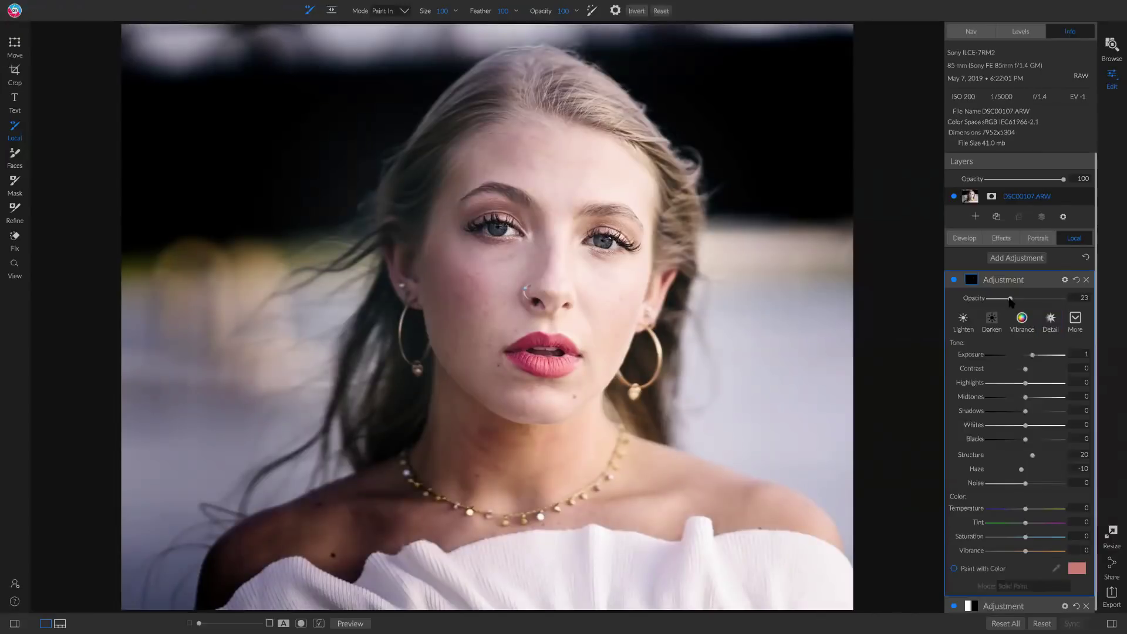
pyautogui.click(954, 280)
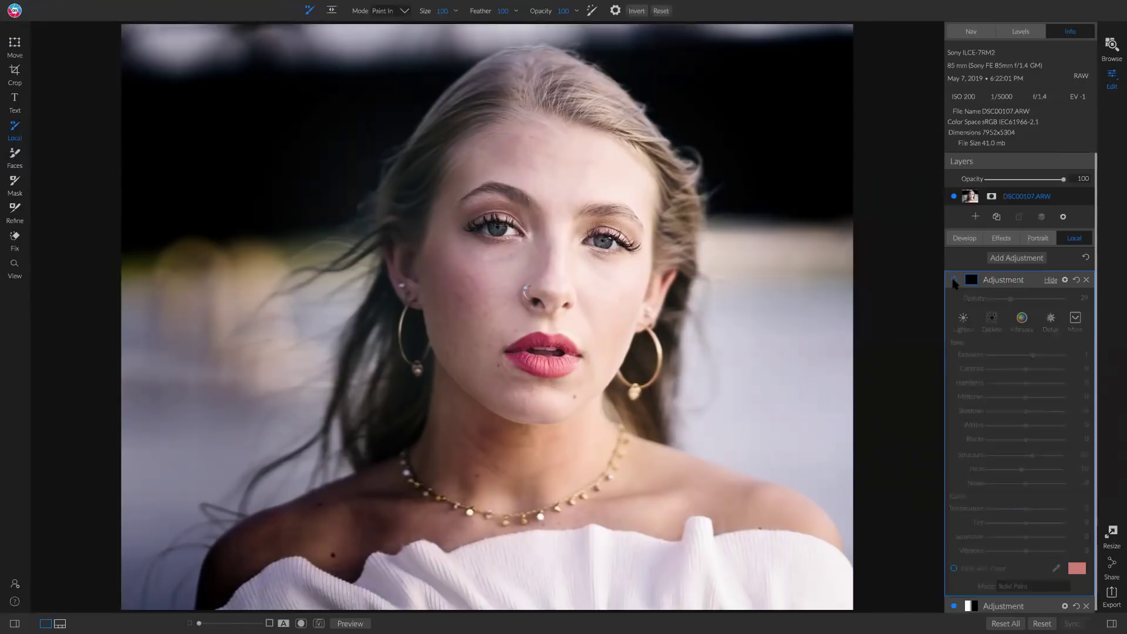
pyautogui.click(954, 280)
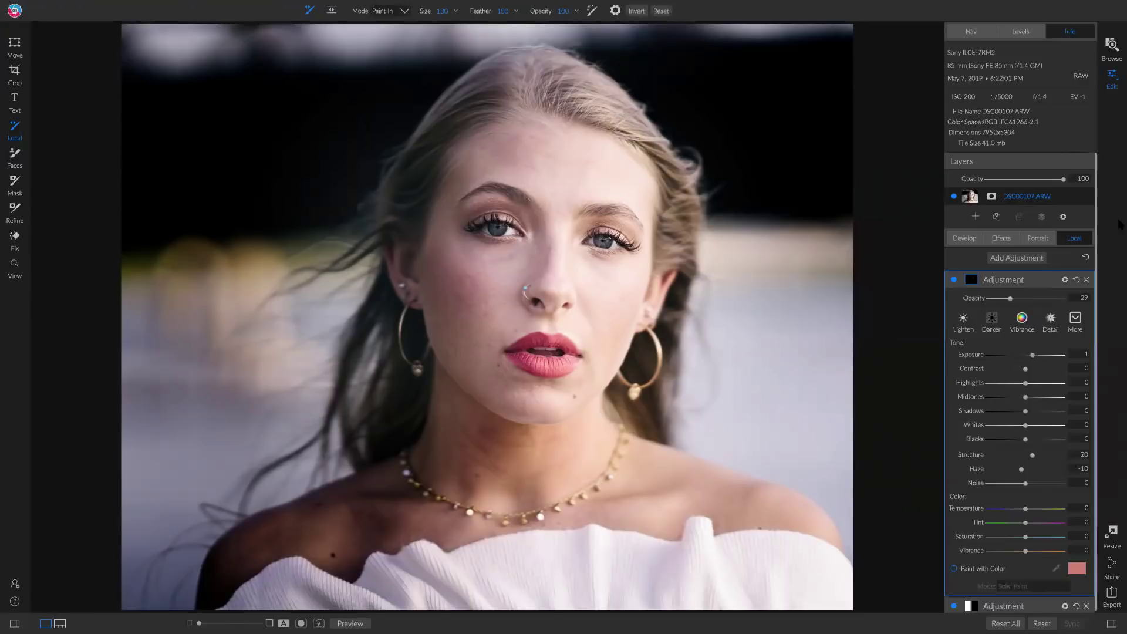
pyautogui.press('\\')
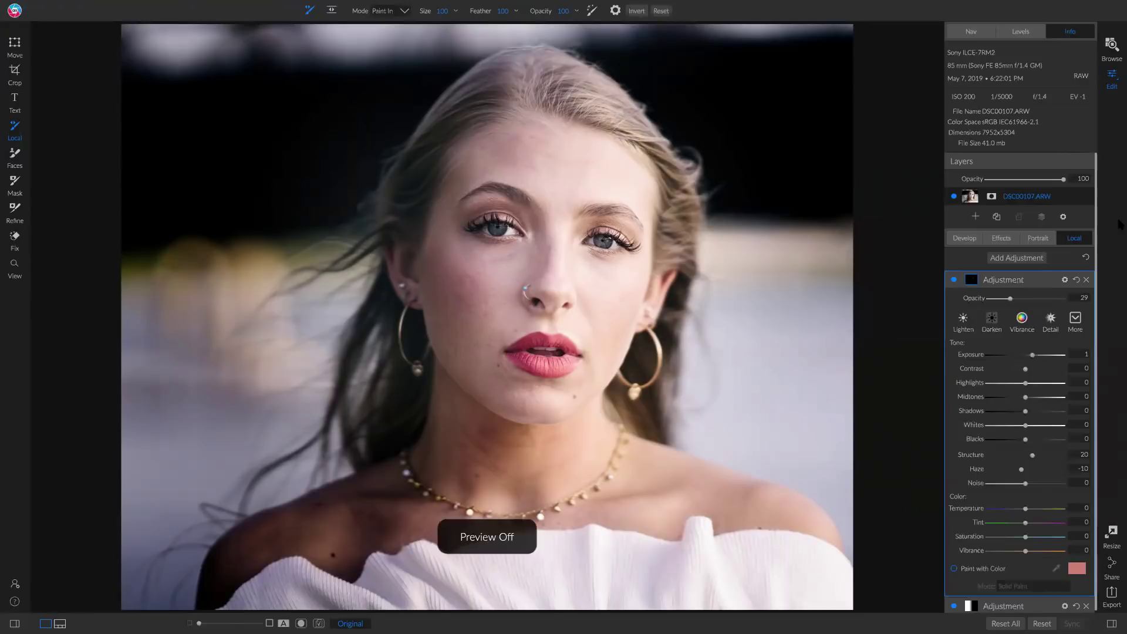
pyautogui.press('\\')
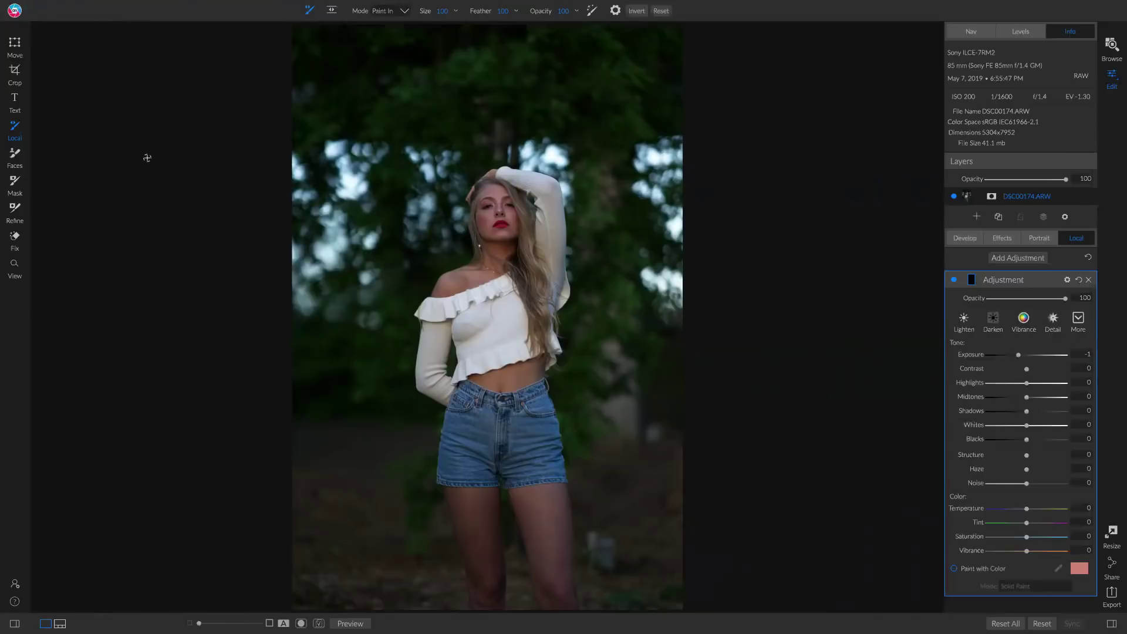
# - Crop DSC00174.ARW to the 4x5 (8x10) ratio, framing the woman from just above her raised arm down to her thighs
pyautogui.press('c')
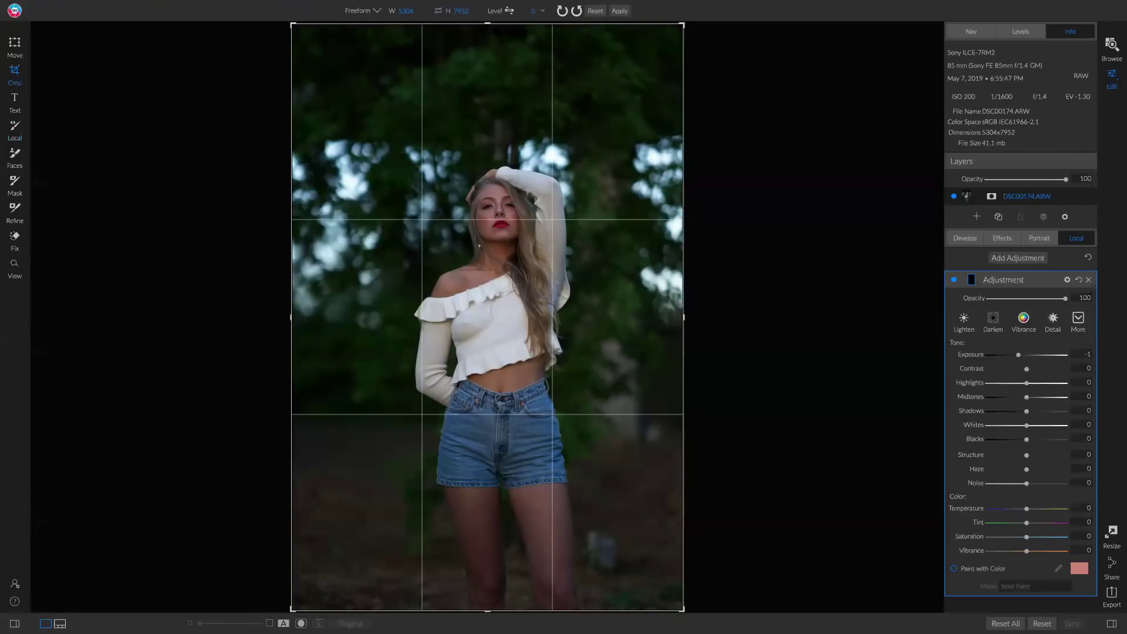
pyautogui.click(377, 11)
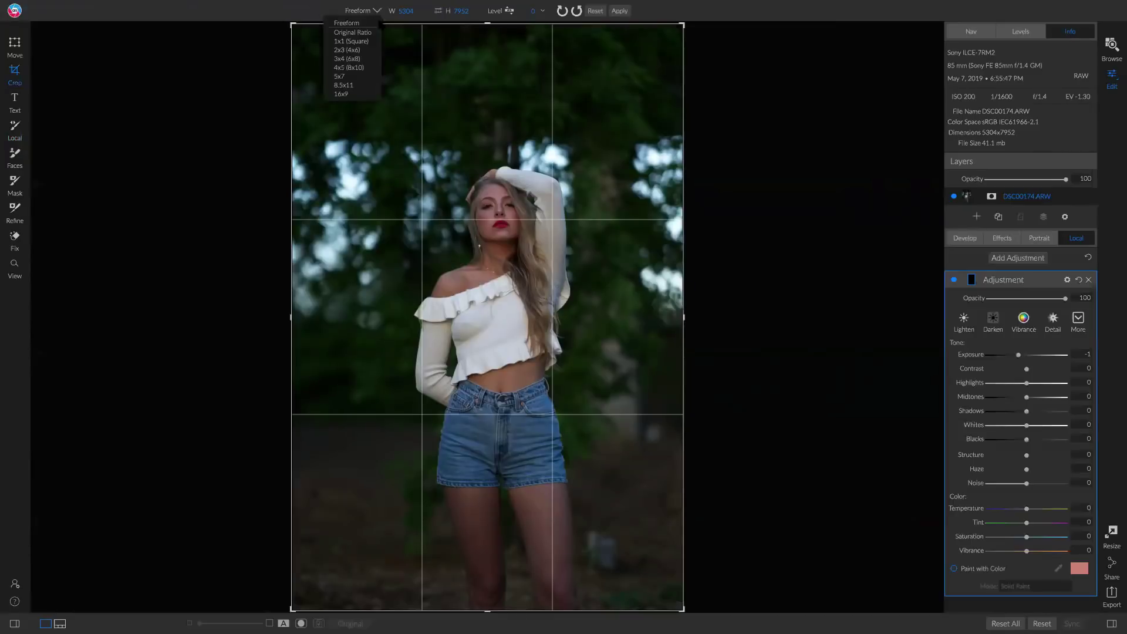
pyautogui.click(355, 67)
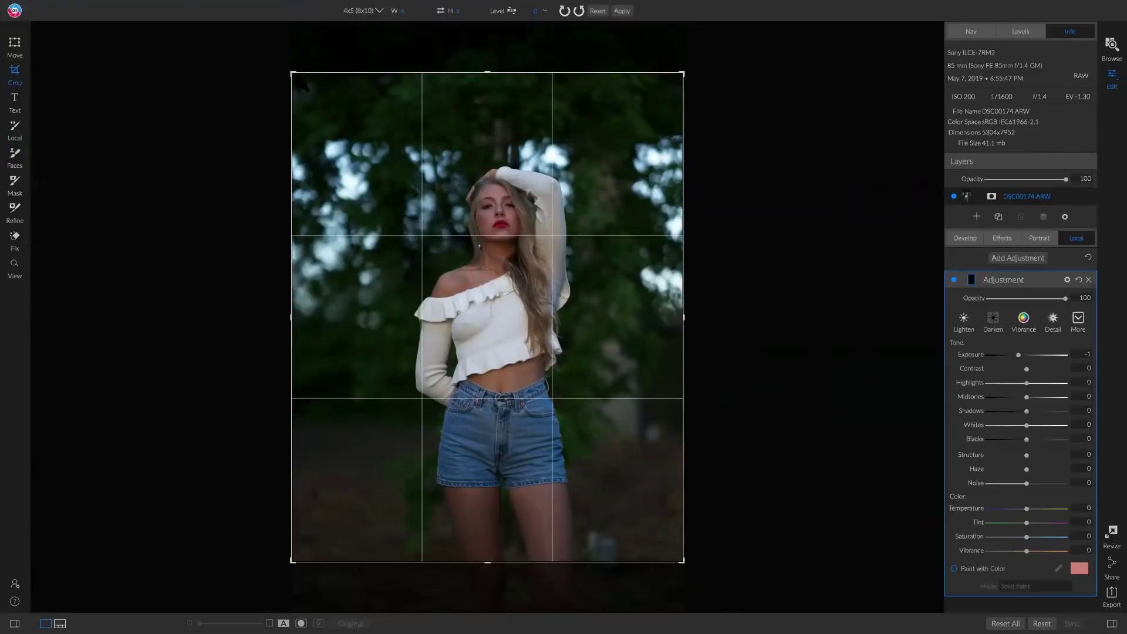
pyautogui.moveTo(306, 85); pyautogui.dragTo(322, 110)
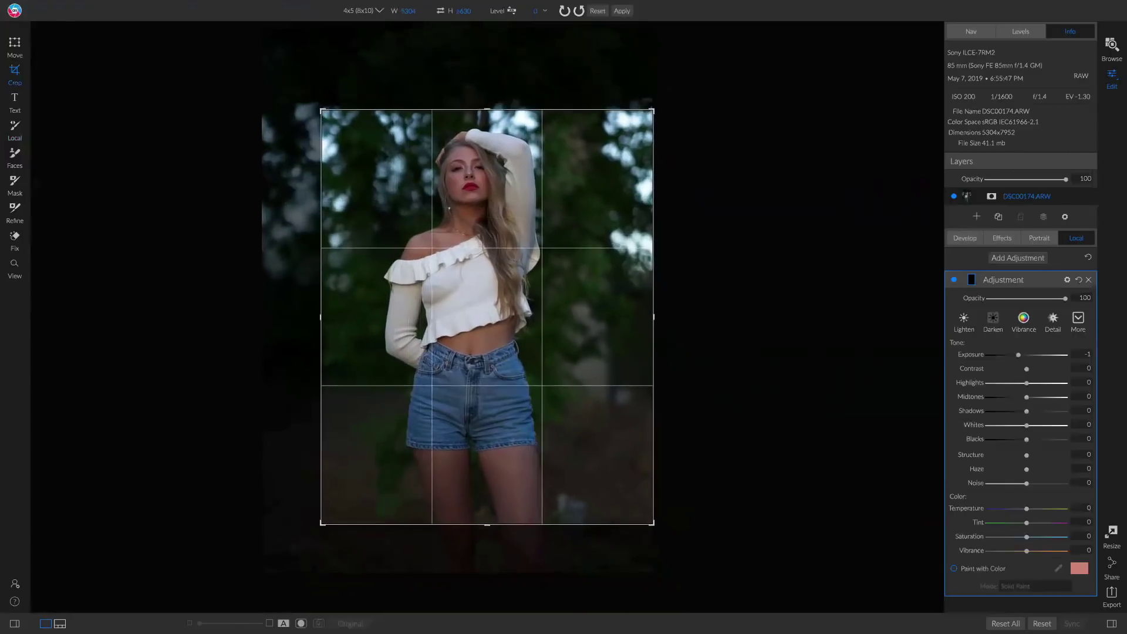
pyautogui.moveTo(525, 267); pyautogui.dragTo(542, 266)
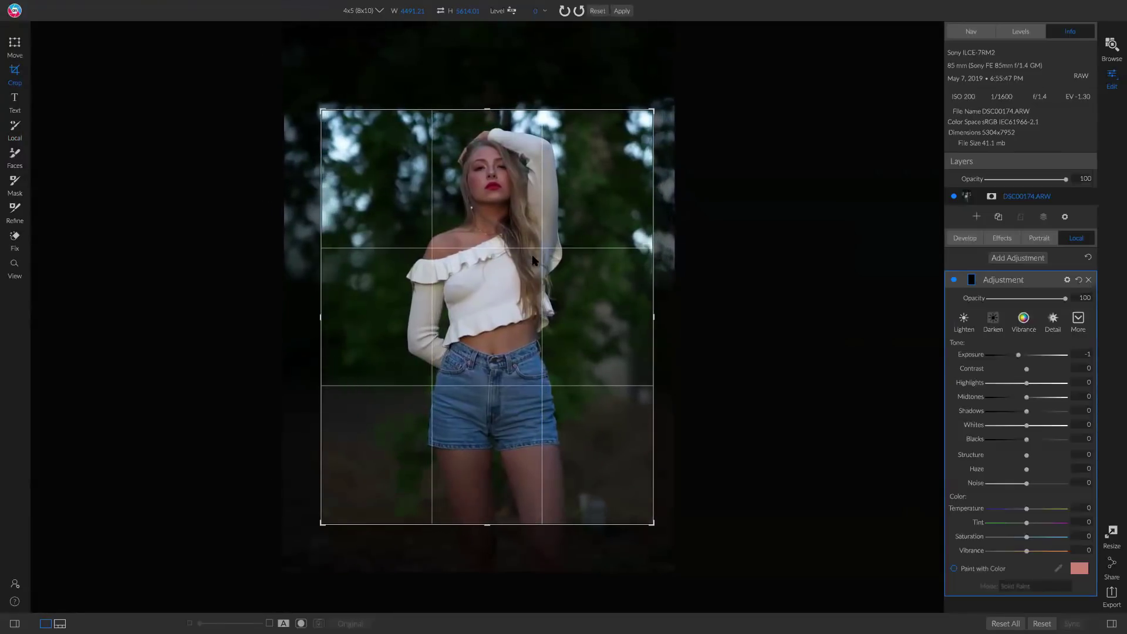
pyautogui.press('z')
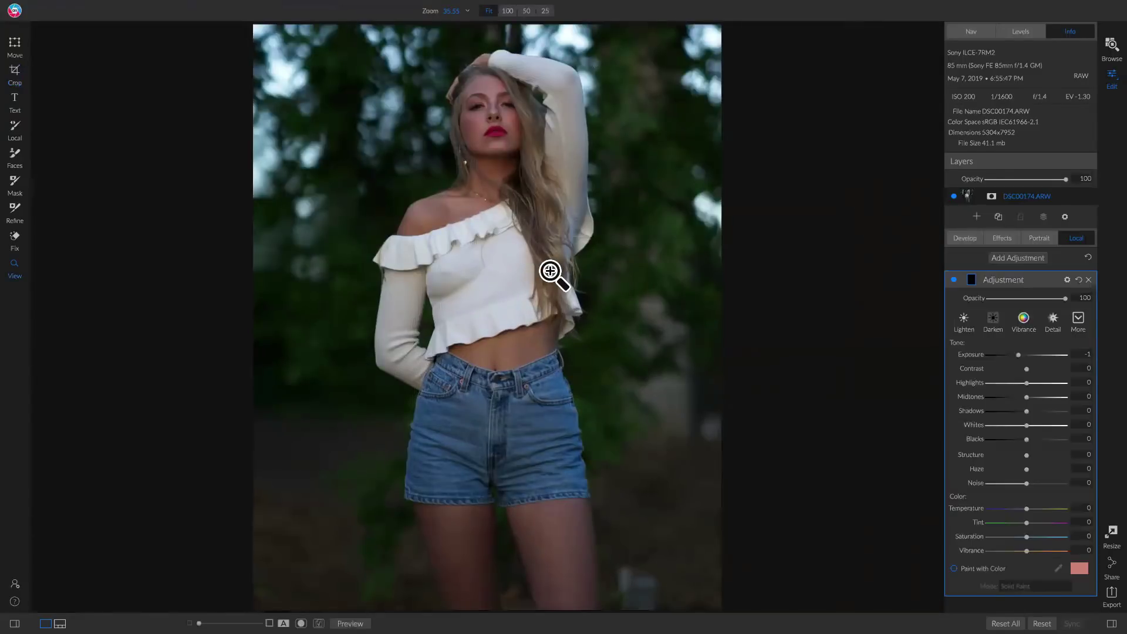
# - Preview the camera profiles in the Develop settings and keep ON1 Standard
pyautogui.click(966, 237)
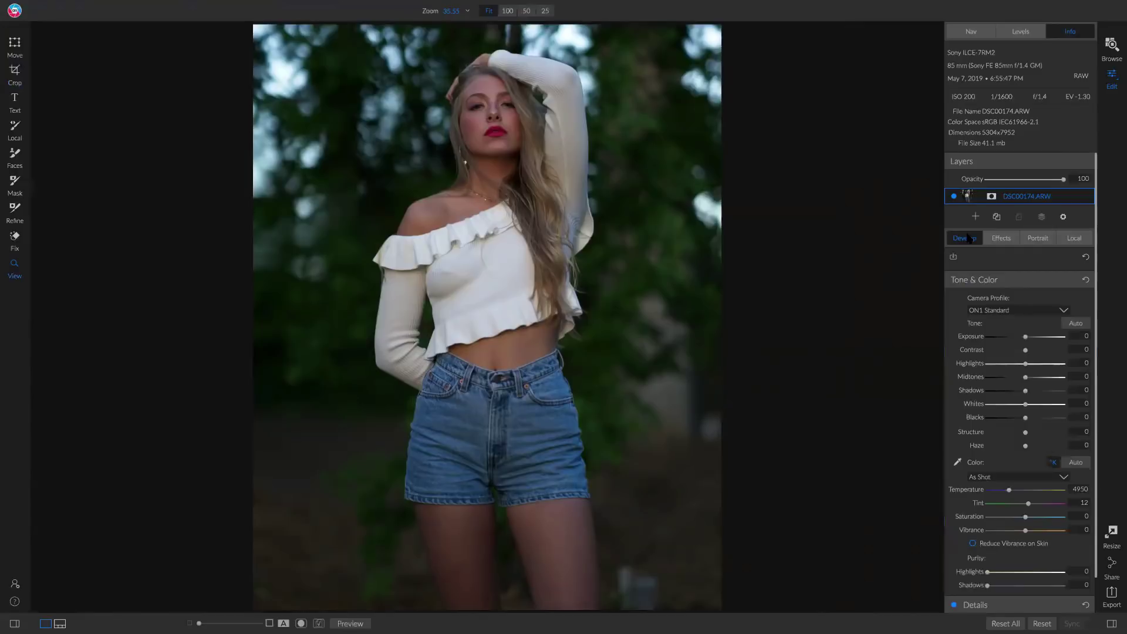
pyautogui.click(1003, 311)
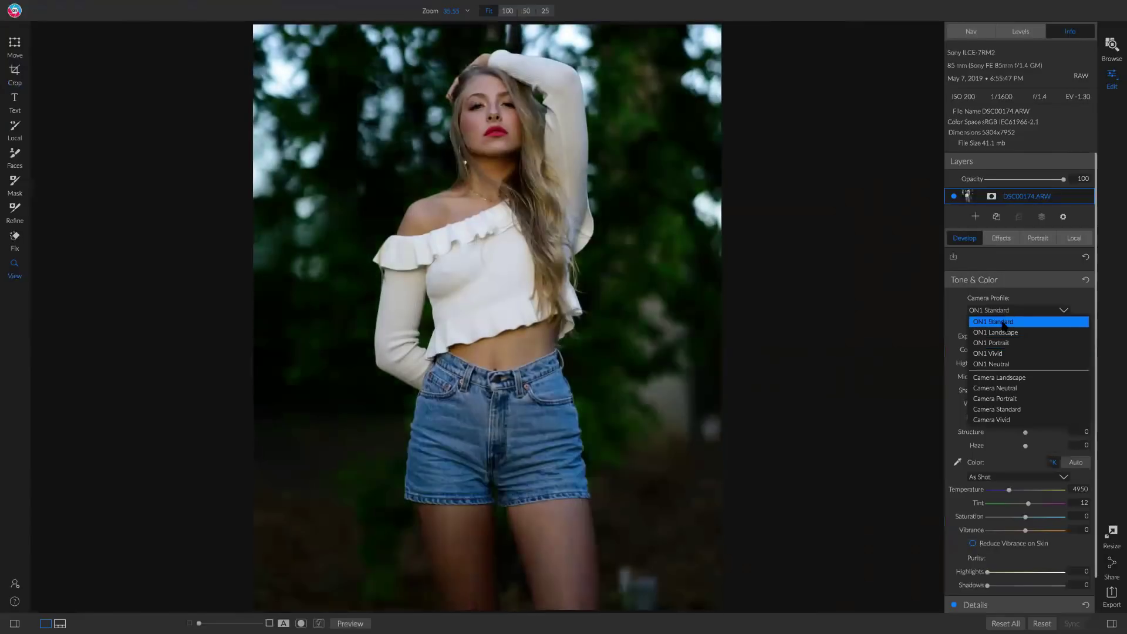
pyautogui.click(1003, 323)
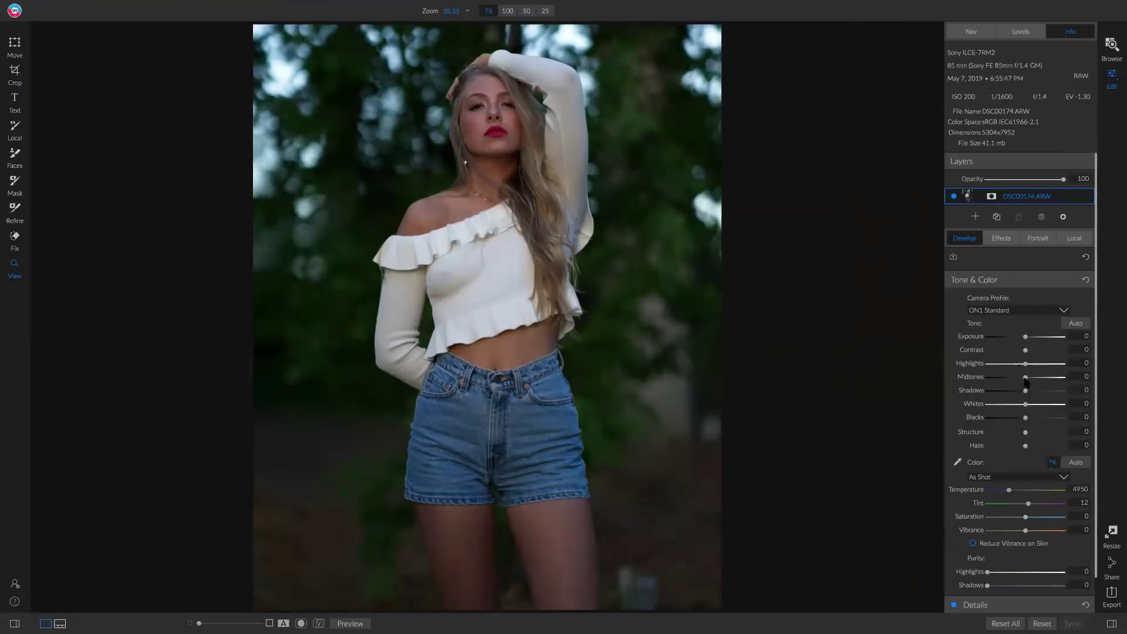
# - Brighten the photo with Midtones 25, Exposure 0.6 and Shadows 8
pyautogui.moveTo(1025, 379); pyautogui.dragTo(1036, 381)
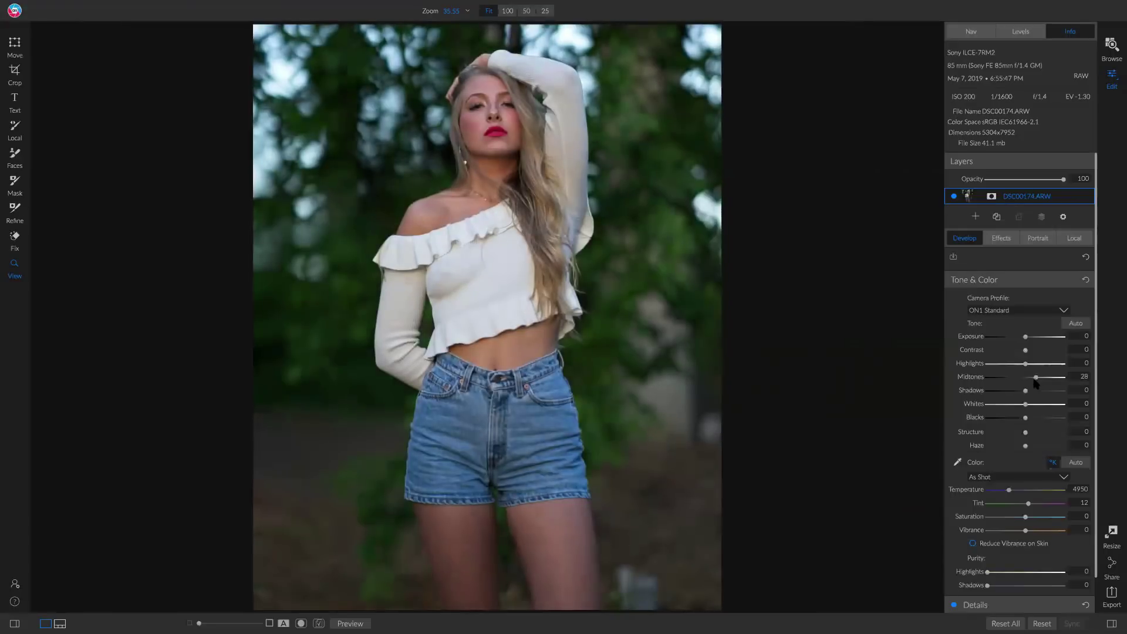
pyautogui.moveTo(1025, 338); pyautogui.dragTo(1028, 338)
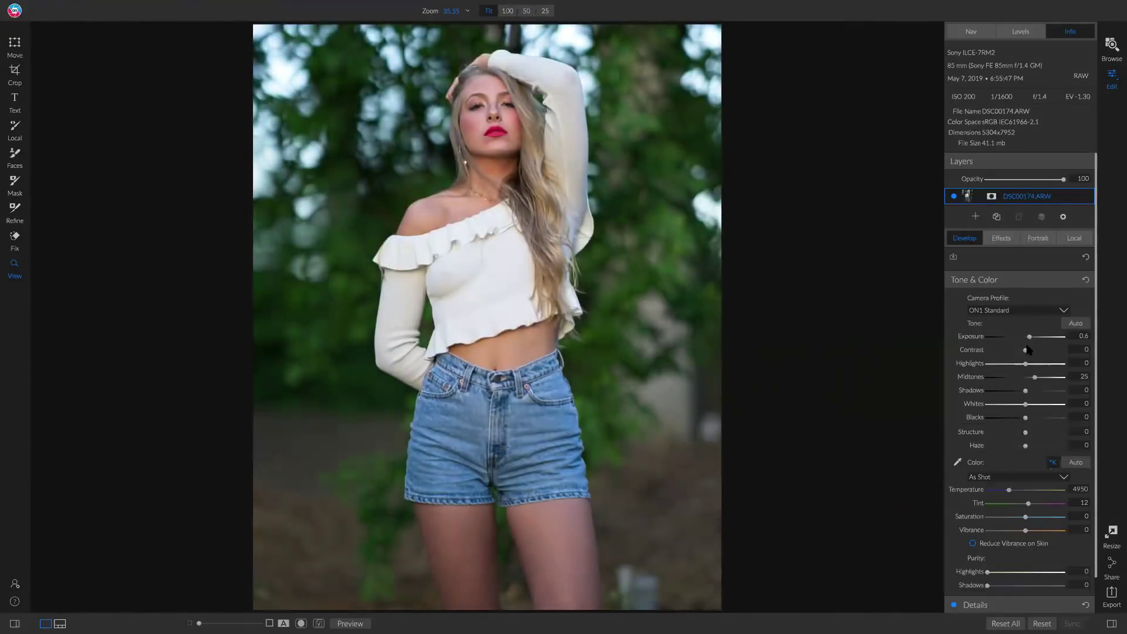
pyautogui.scroll(-1, 1026, 393)
pyautogui.moveTo(1025, 390); pyautogui.dragTo(1027, 391)
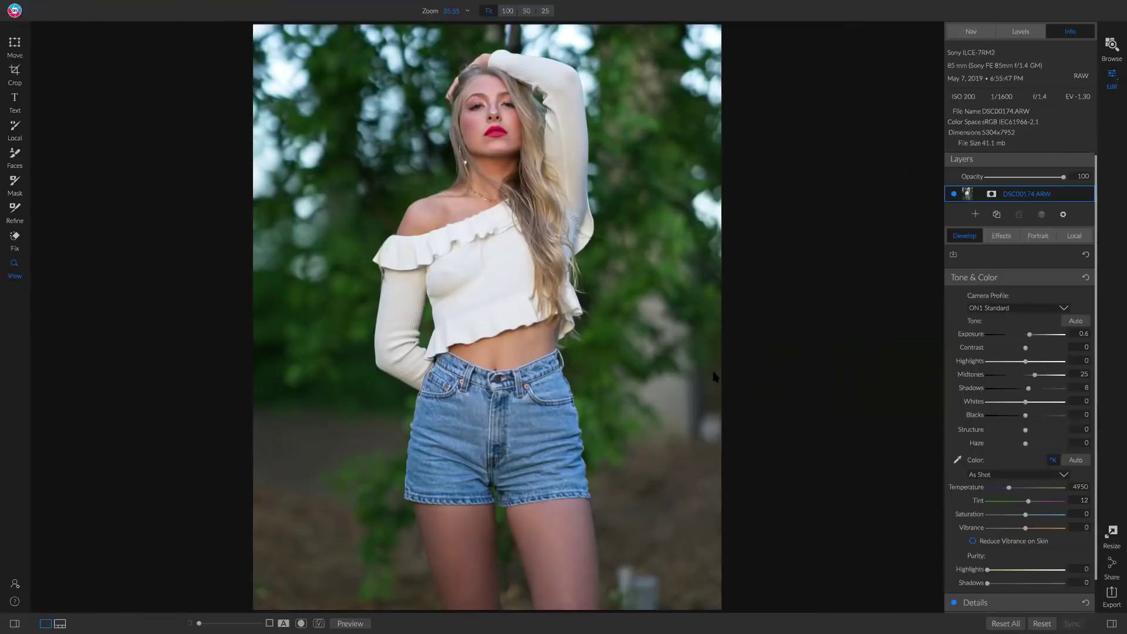
# - Set Whites to 42, comparing against the default, and raise Vibrance slightly
pyautogui.moveTo(1027, 406); pyautogui.dragTo(1040, 409)
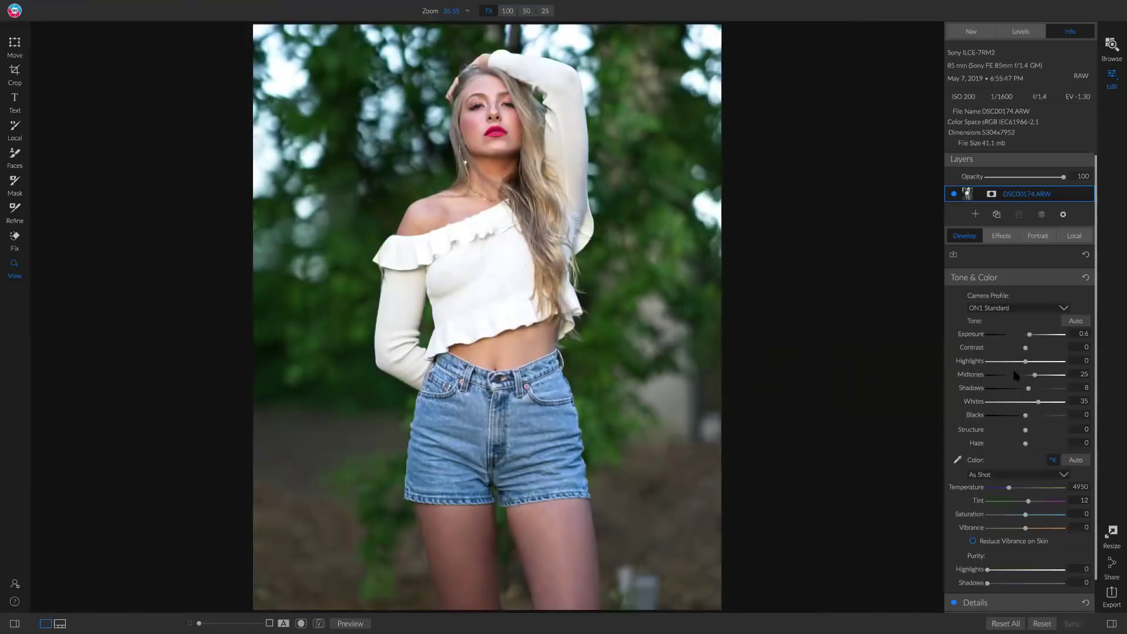
pyautogui.doubleClick(973, 403)
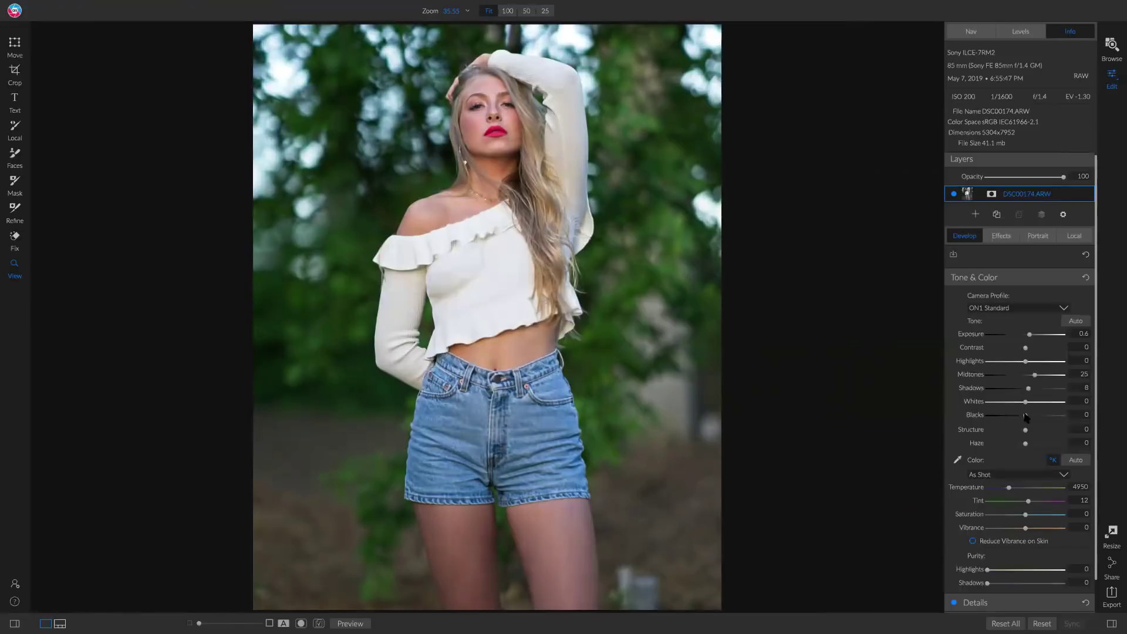
pyautogui.moveTo(1025, 405)
pyautogui.mouseDown()
pyautogui.moveTo(1051, 406)
pyautogui.moveTo(1039, 409)
pyautogui.mouseUp()
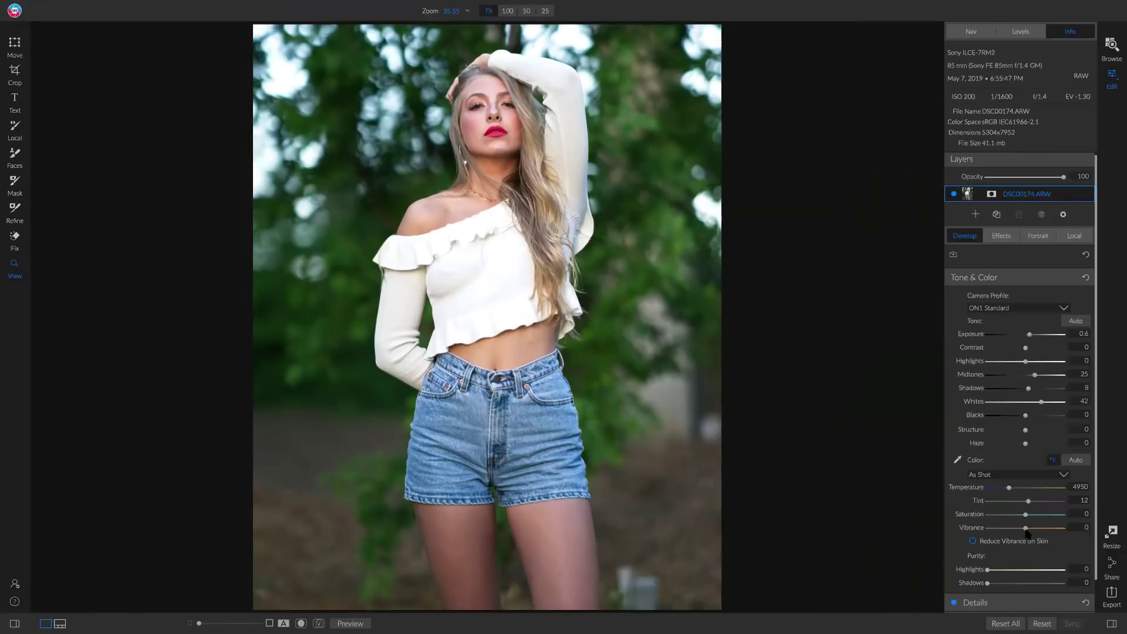
pyautogui.moveTo(1024, 529); pyautogui.dragTo(1029, 530)
# - Add a Color Adjustment filter and reduce the Orange saturation to -18, comparing the photo with and without the filter
pyautogui.click(1002, 240)
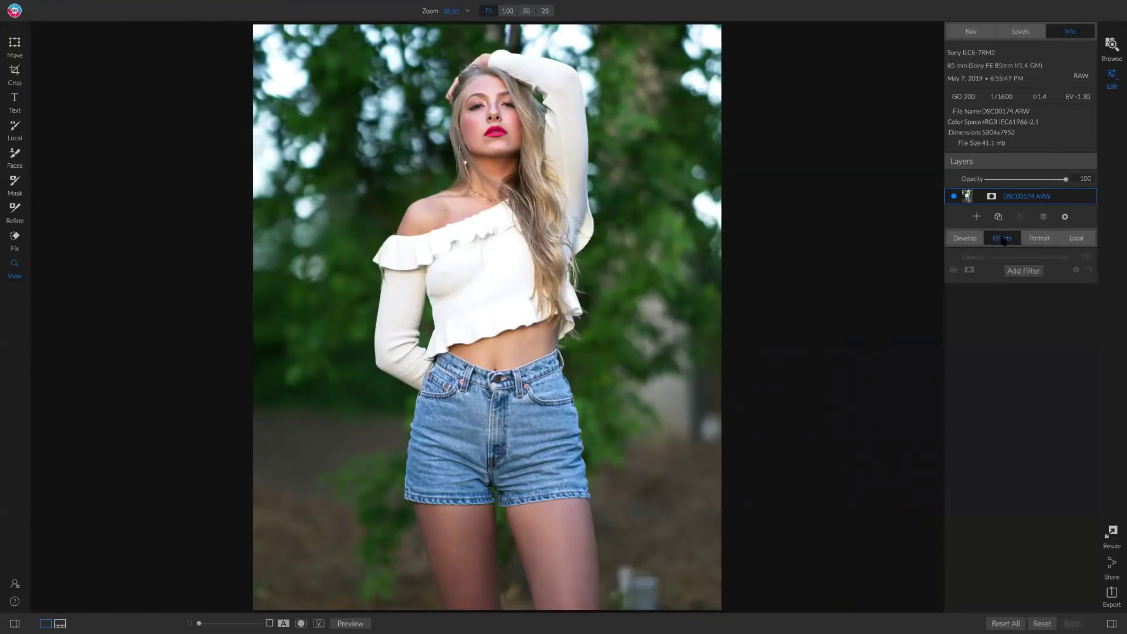
pyautogui.click(1018, 272)
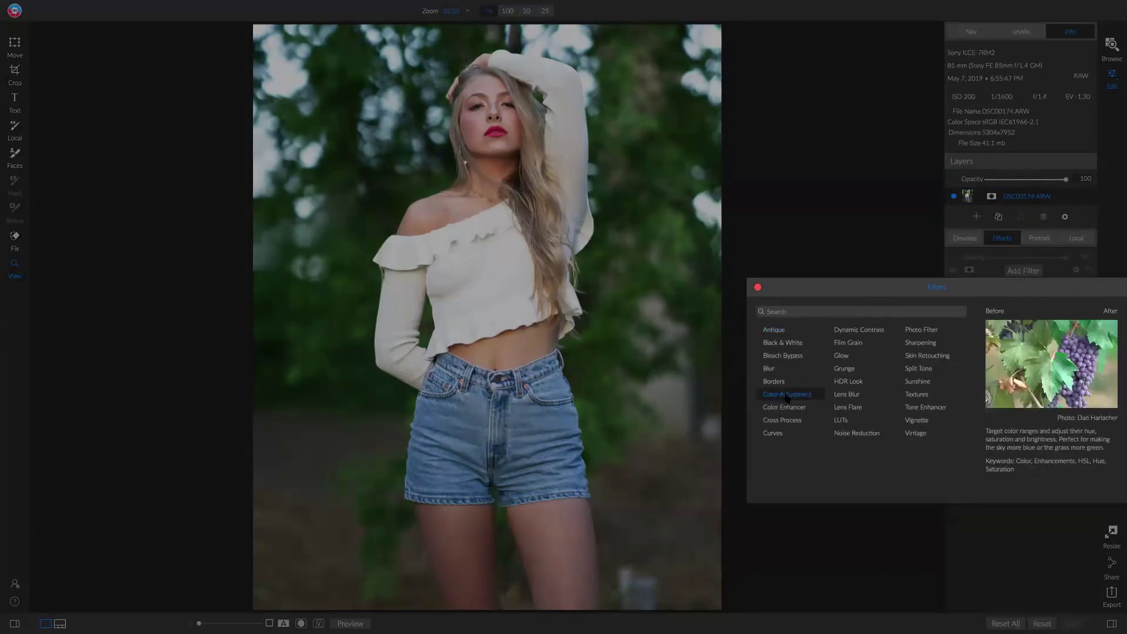
pyautogui.click(787, 395)
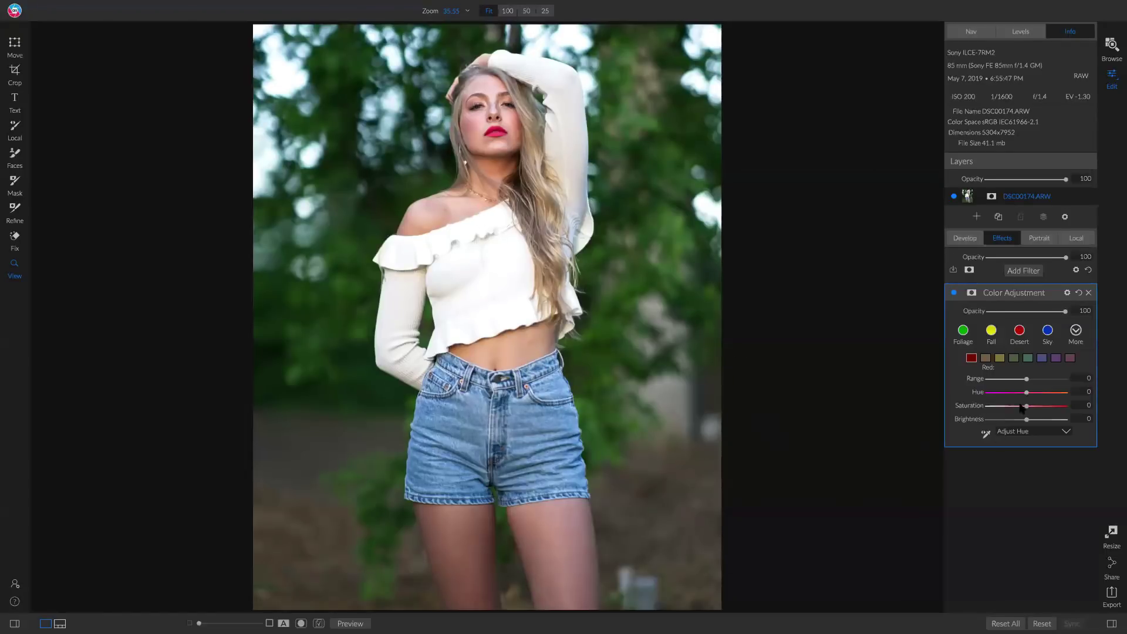
pyautogui.click(986, 358)
pyautogui.moveTo(1027, 406)
pyautogui.mouseDown()
pyautogui.moveTo(1000, 405)
pyautogui.moveTo(1058, 408)
pyautogui.moveTo(1010, 414)
pyautogui.mouseUp()
pyautogui.click(953, 292)
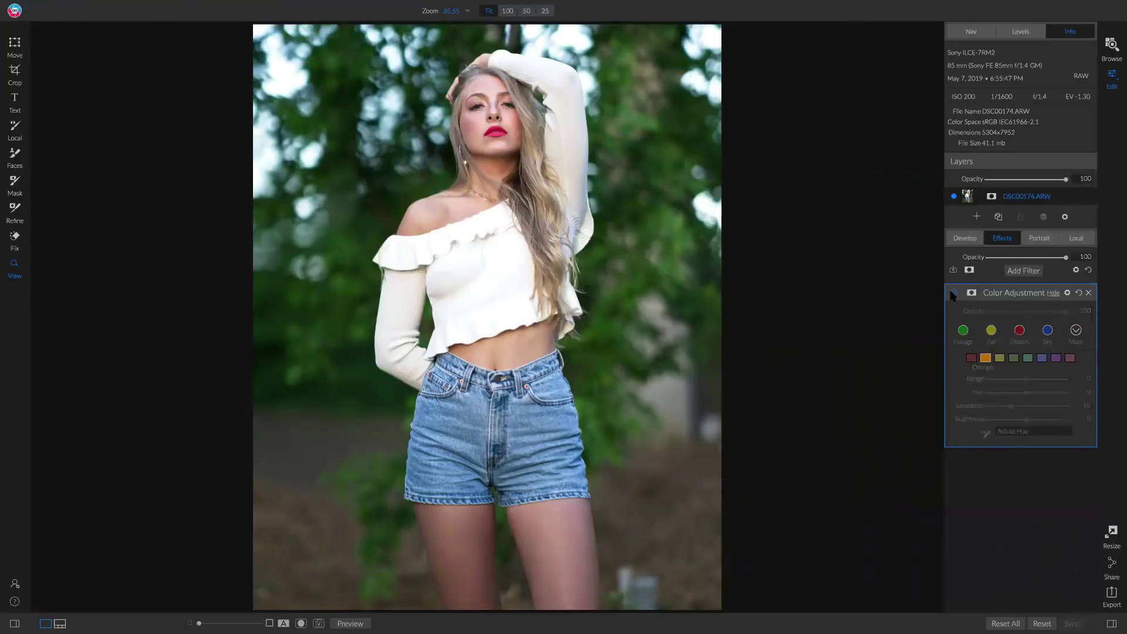
pyautogui.click(952, 293)
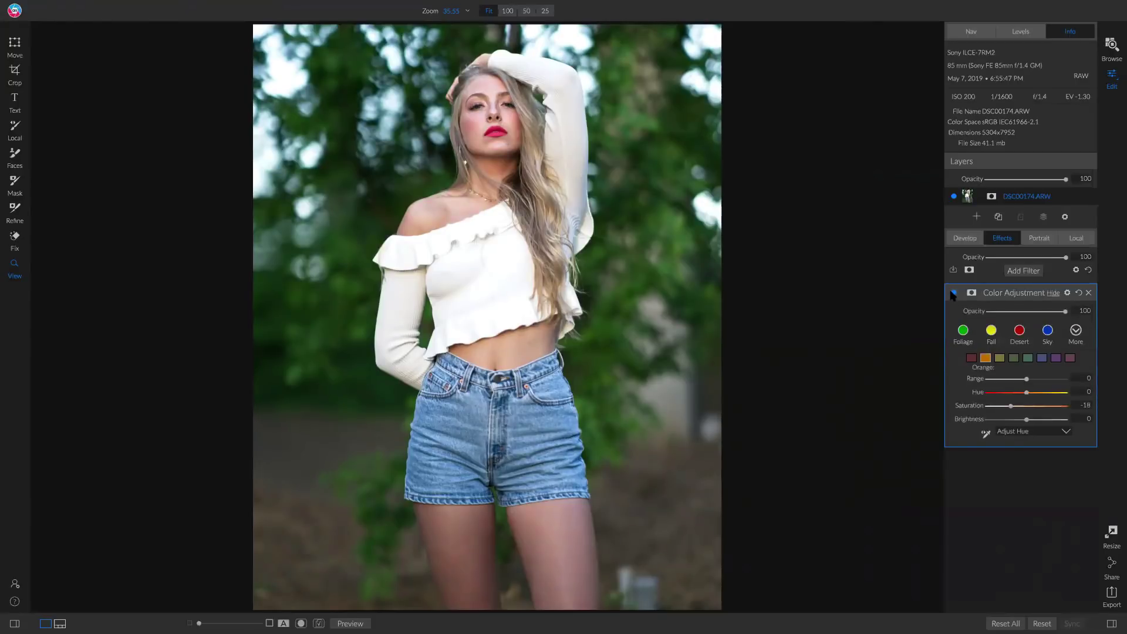
pyautogui.click(953, 292)
pyautogui.click(953, 292)
# - Raise the foliage's Green saturation to 82 with the targeted Adjust Saturation tool, and increase the Yellow saturation as well
pyautogui.click(1031, 432)
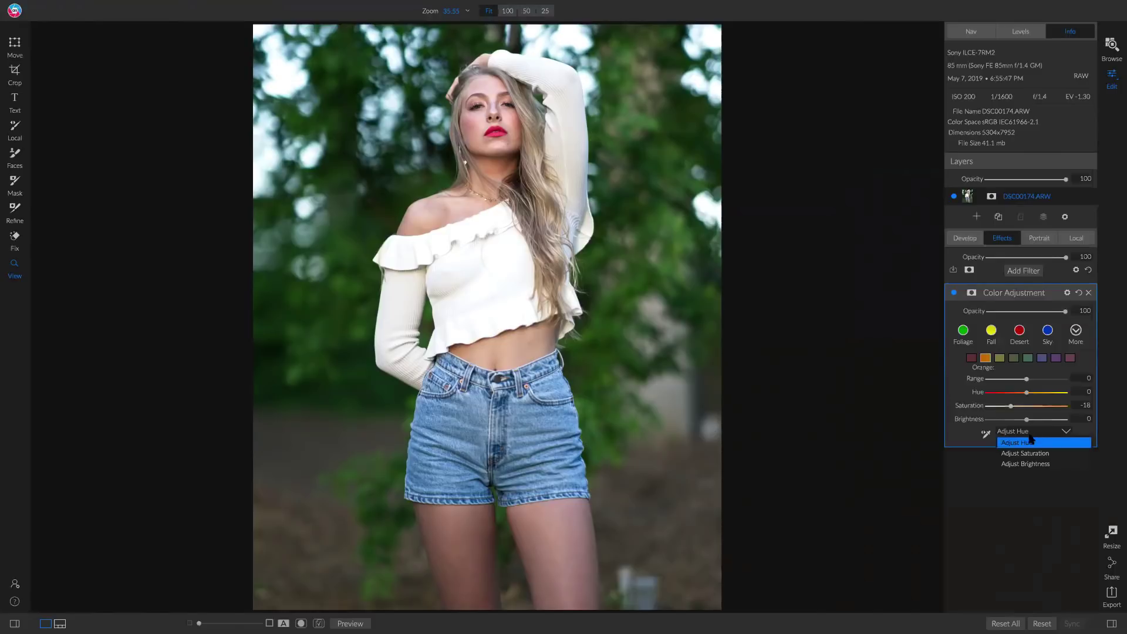
pyautogui.click(1028, 453)
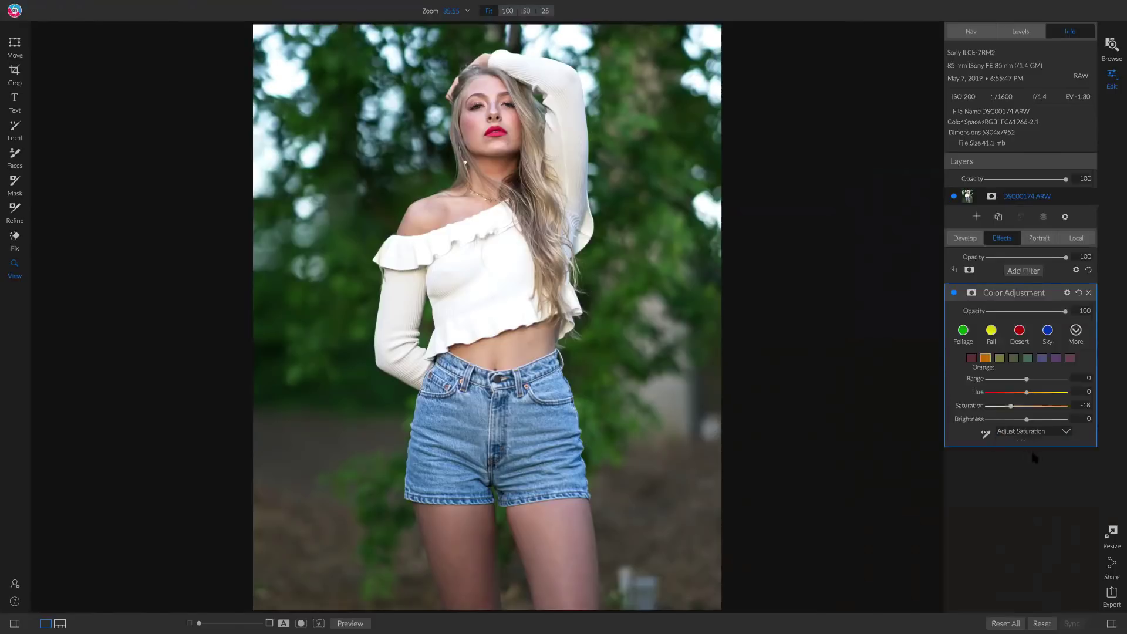
pyautogui.click(985, 434)
pyautogui.moveTo(604, 338); pyautogui.dragTo(875, 350)
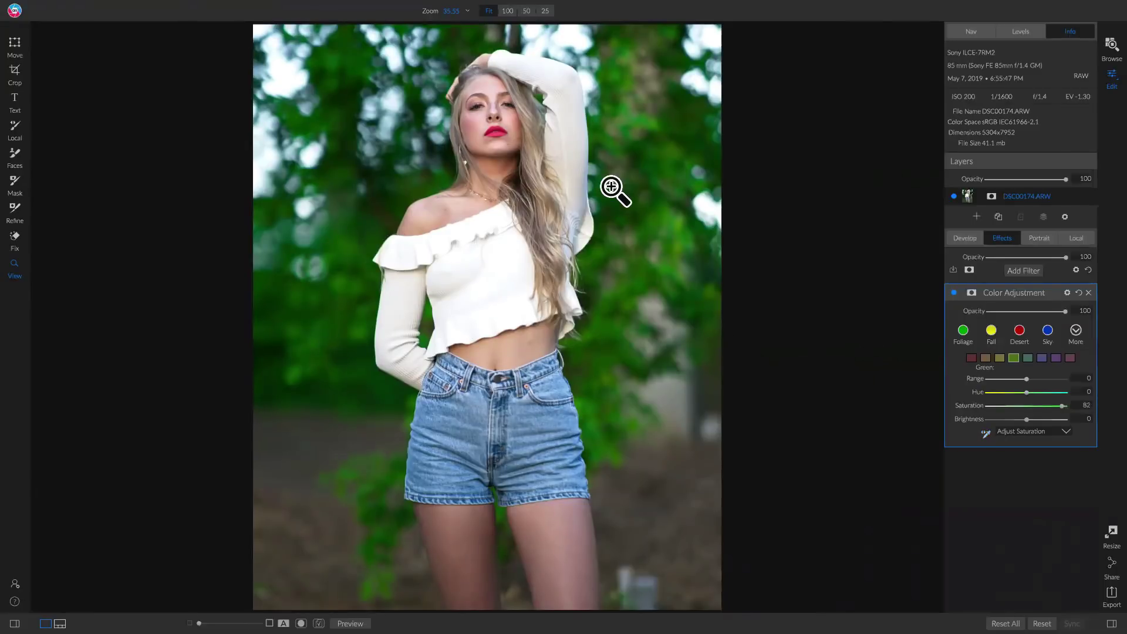
pyautogui.click(999, 357)
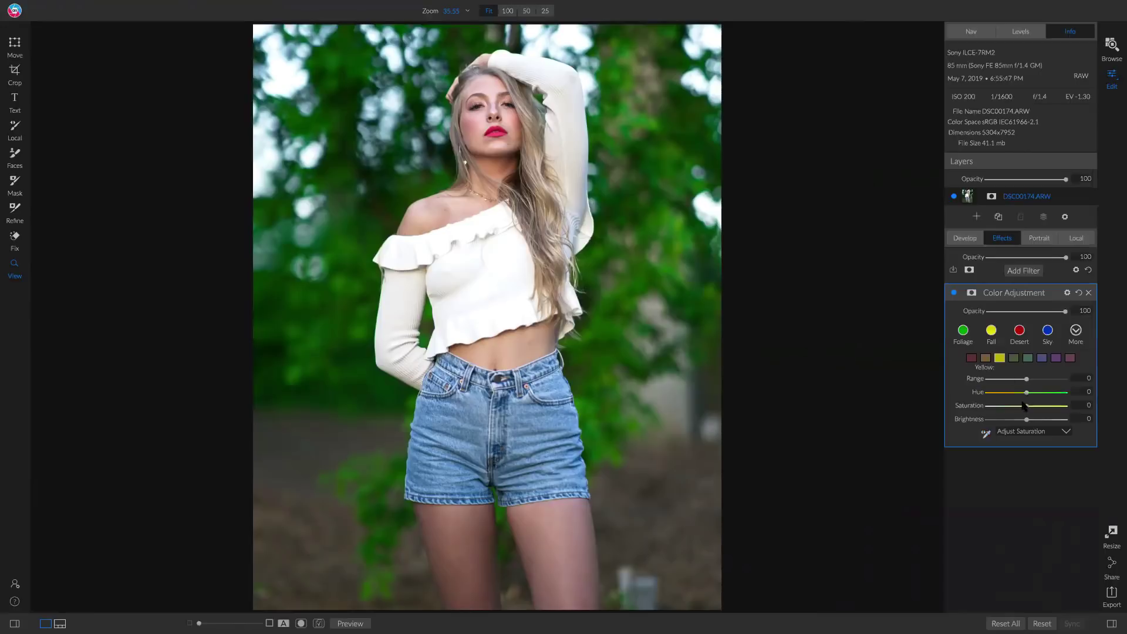
pyautogui.moveTo(1028, 408); pyautogui.dragTo(1045, 409)
pyautogui.moveTo(1042, 414); pyautogui.dragTo(1050, 415)
# - Set the Red range to Saturation 10 and Brightness 8 while checking the lips and skin at 100%
pyautogui.click(970, 357)
pyautogui.moveTo(1028, 411)
pyautogui.mouseDown()
pyautogui.moveTo(1051, 412)
pyautogui.moveTo(1012, 411)
pyautogui.moveTo(1027, 411)
pyautogui.mouseUp()
pyautogui.click(495, 130)
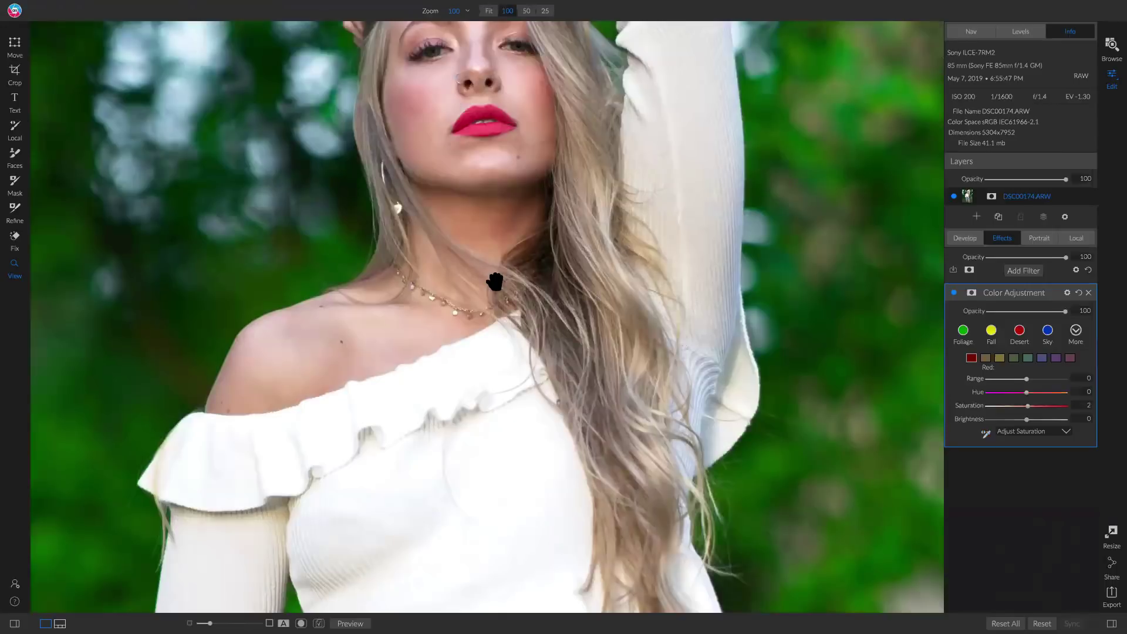
pyautogui.moveTo(495, 282); pyautogui.dragTo(495, 282)
pyautogui.moveTo(1027, 411)
pyautogui.mouseDown()
pyautogui.moveTo(998, 412)
pyautogui.moveTo(1035, 413)
pyautogui.moveTo(1007, 419)
pyautogui.mouseUp()
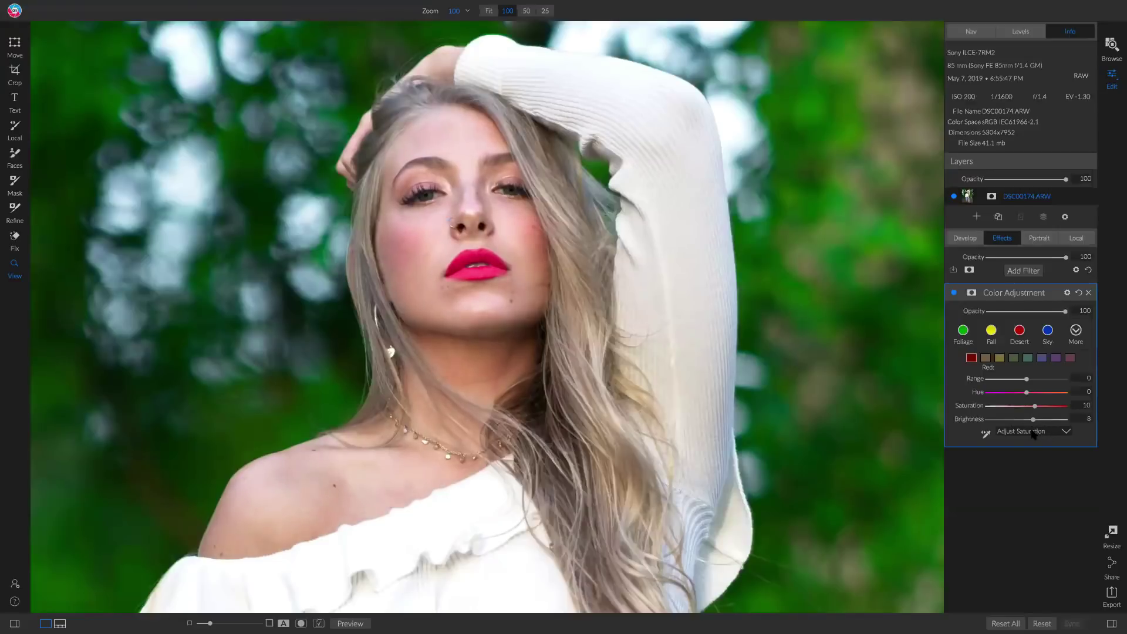
pyautogui.click(495, 254)
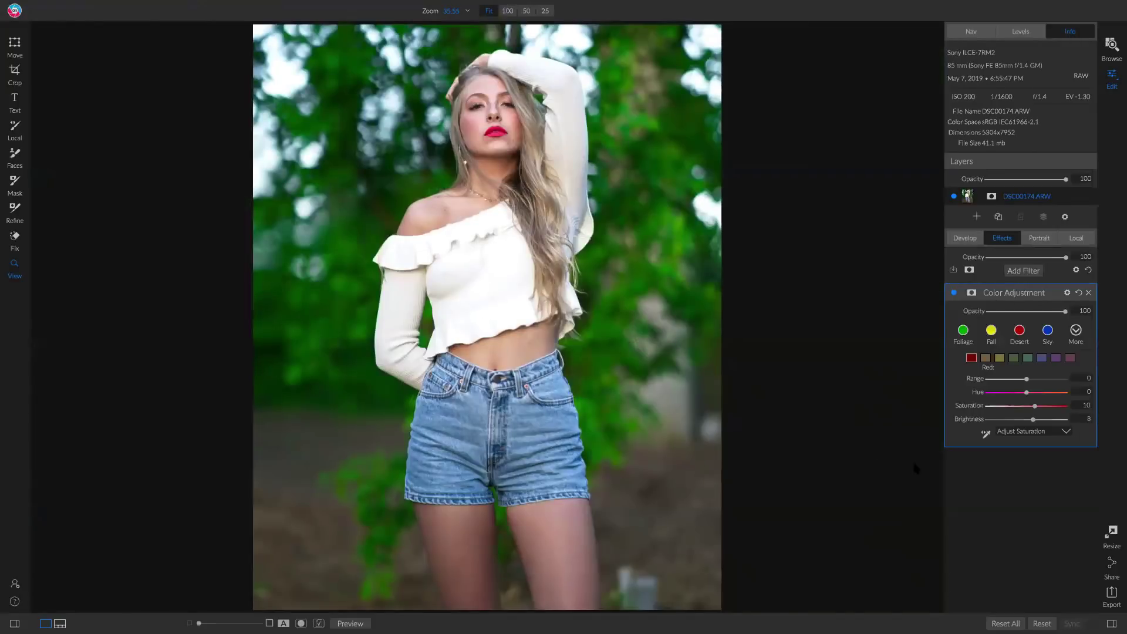
# - Set the Blue range to Saturation 9 and Brightness -42 for the denim shorts, and compare the photo with and without Color Adjustment
pyautogui.click(1042, 357)
pyautogui.moveTo(1026, 406); pyautogui.dragTo(1038, 411)
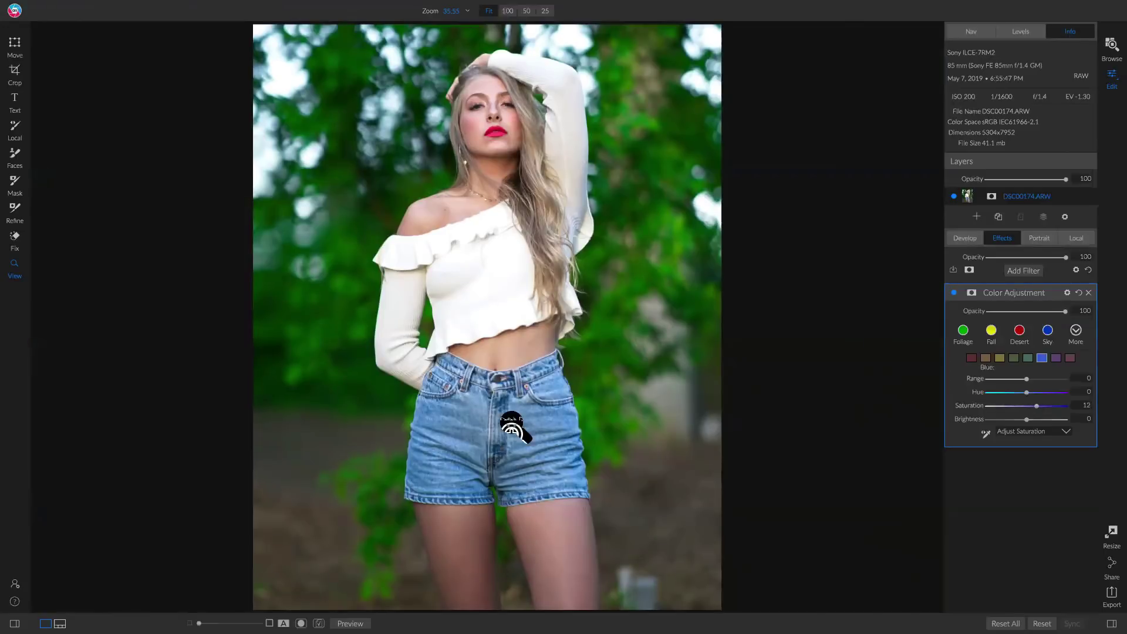
pyautogui.click(512, 426)
pyautogui.moveTo(478, 448); pyautogui.dragTo(463, 309)
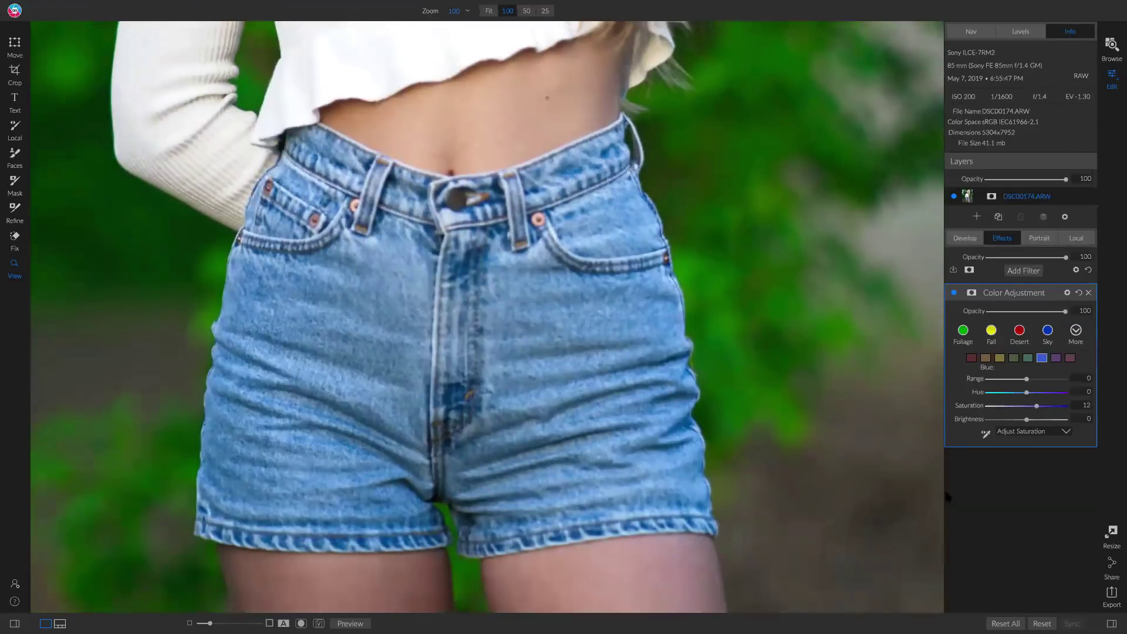
pyautogui.moveTo(1037, 406); pyautogui.dragTo(998, 423)
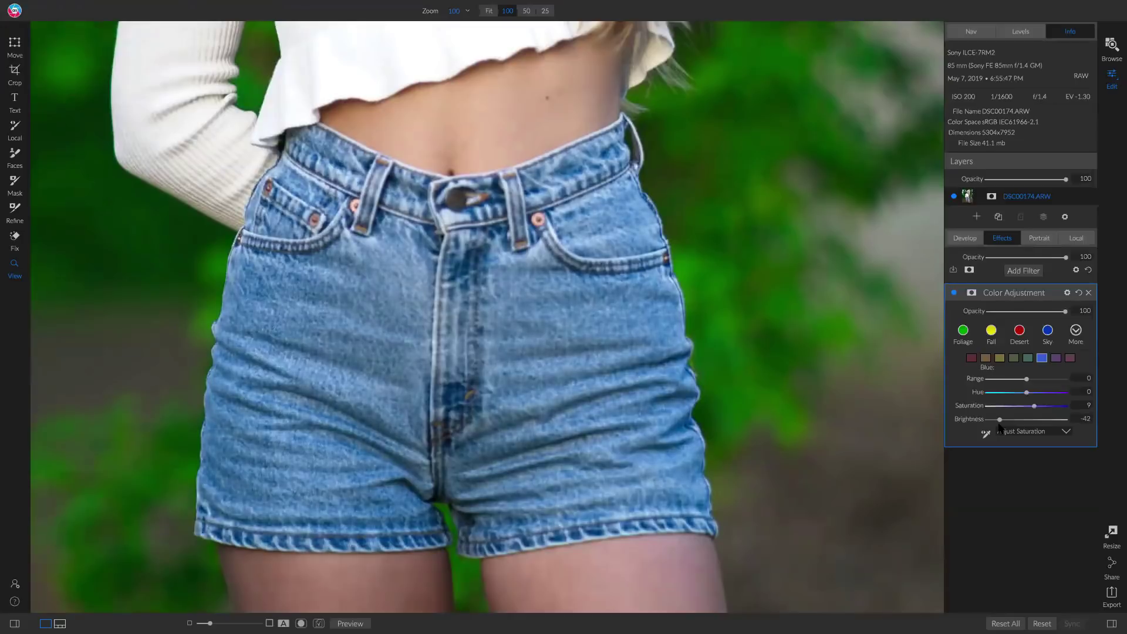
pyautogui.click(612, 368)
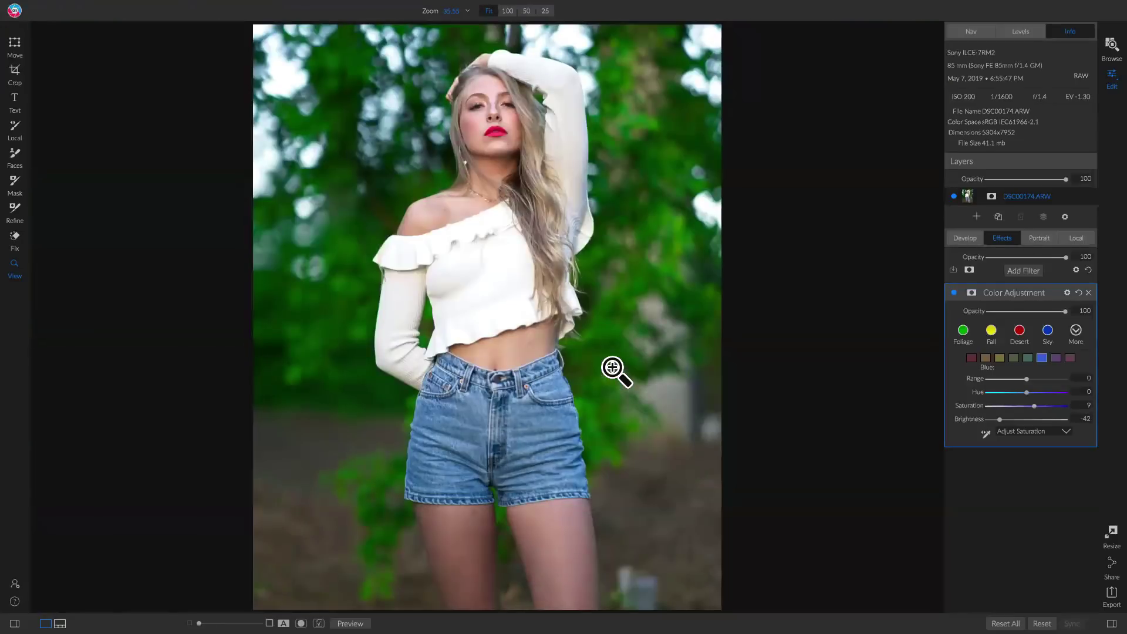
pyautogui.click(954, 294)
pyautogui.click(954, 293)
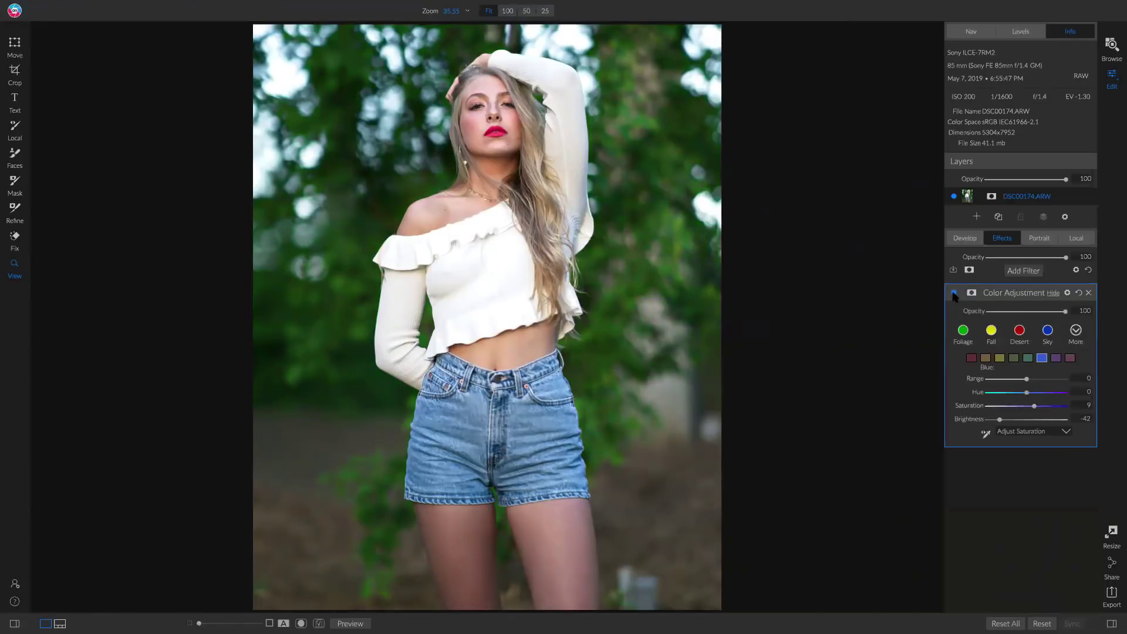
pyautogui.click(953, 294)
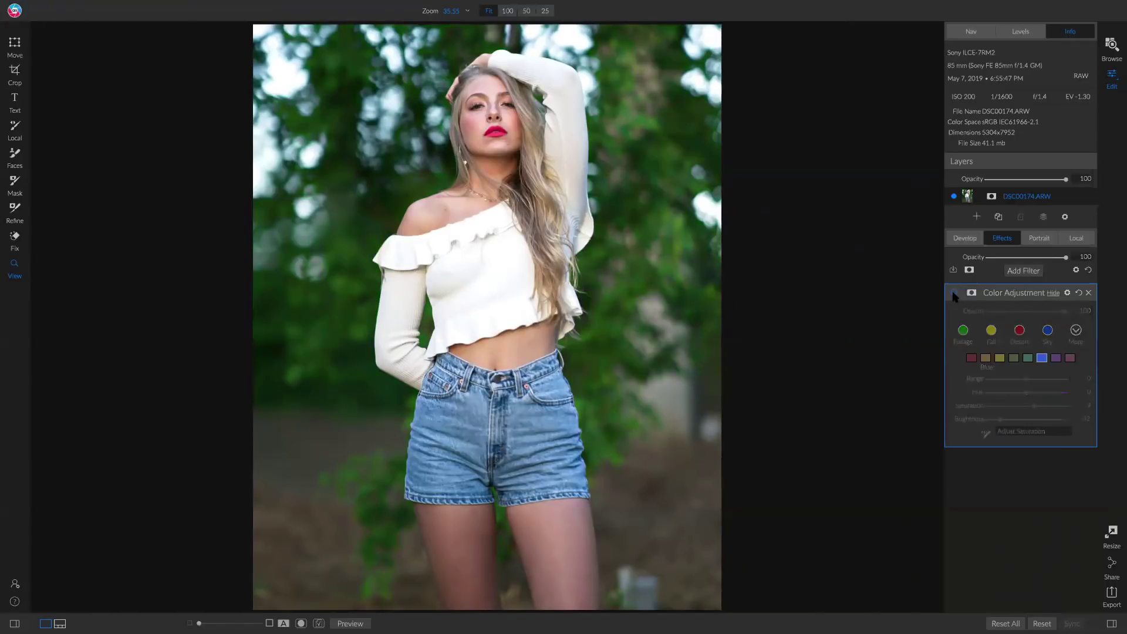
pyautogui.click(954, 293)
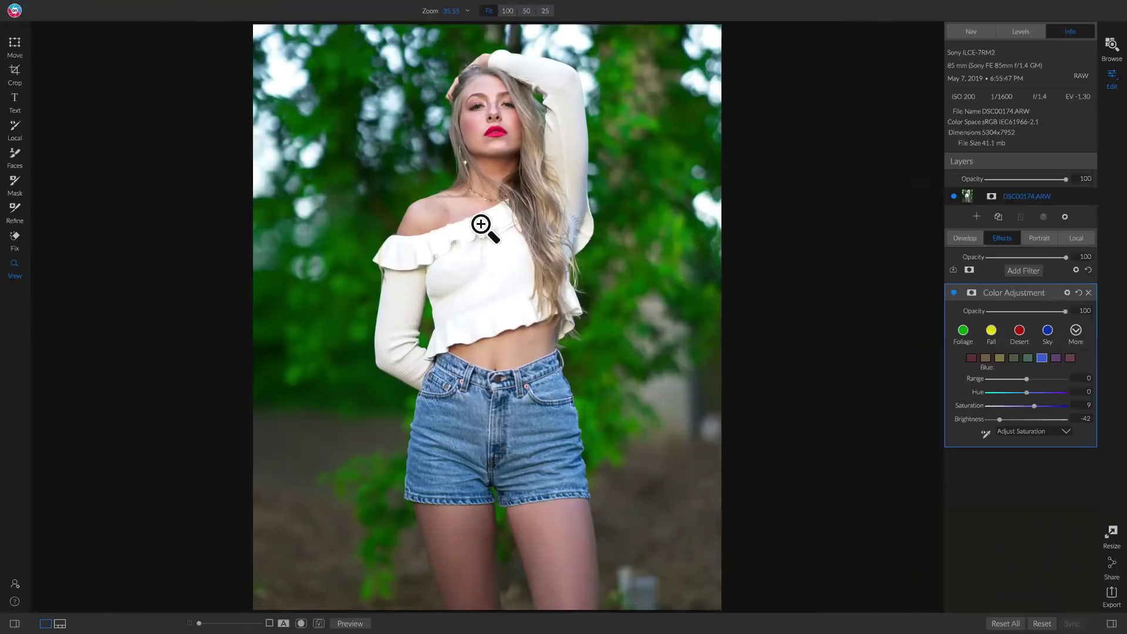
# - Add a Dynamic Contrast filter and mask it with an inverted Color Range sampled from the skin at the woman's midriff
pyautogui.click(1024, 272)
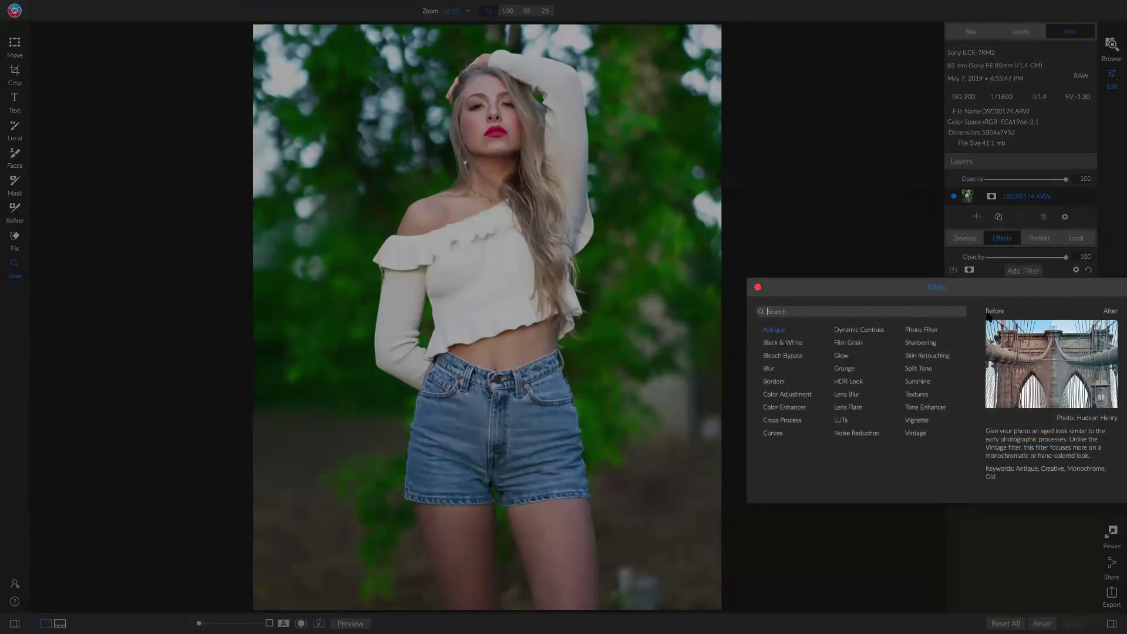
pyautogui.click(852, 330)
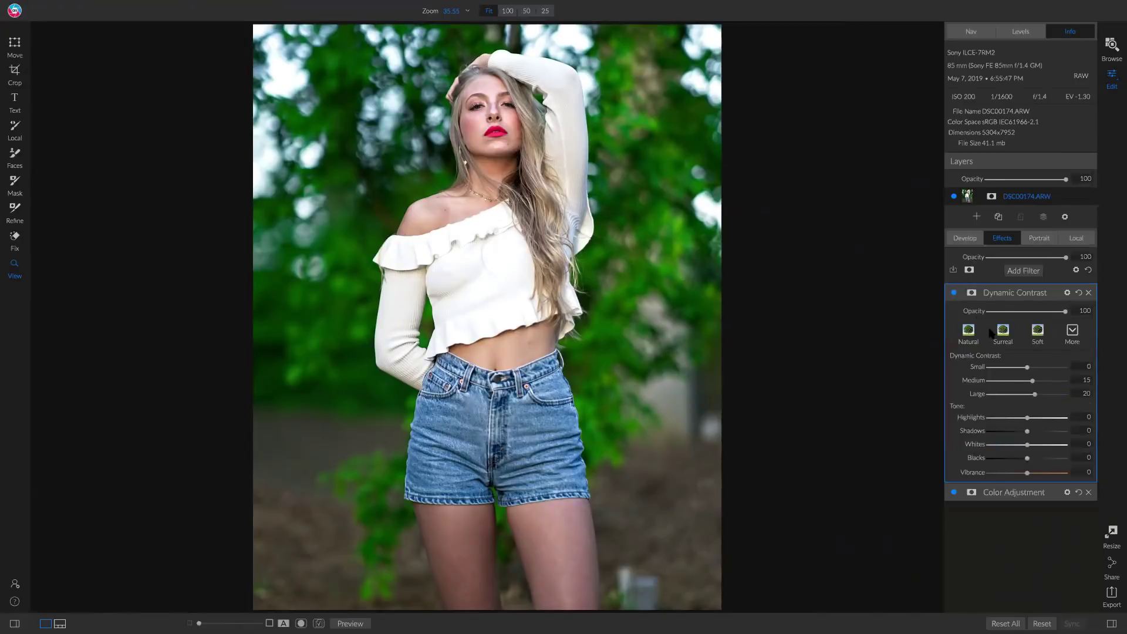
pyautogui.click(970, 292)
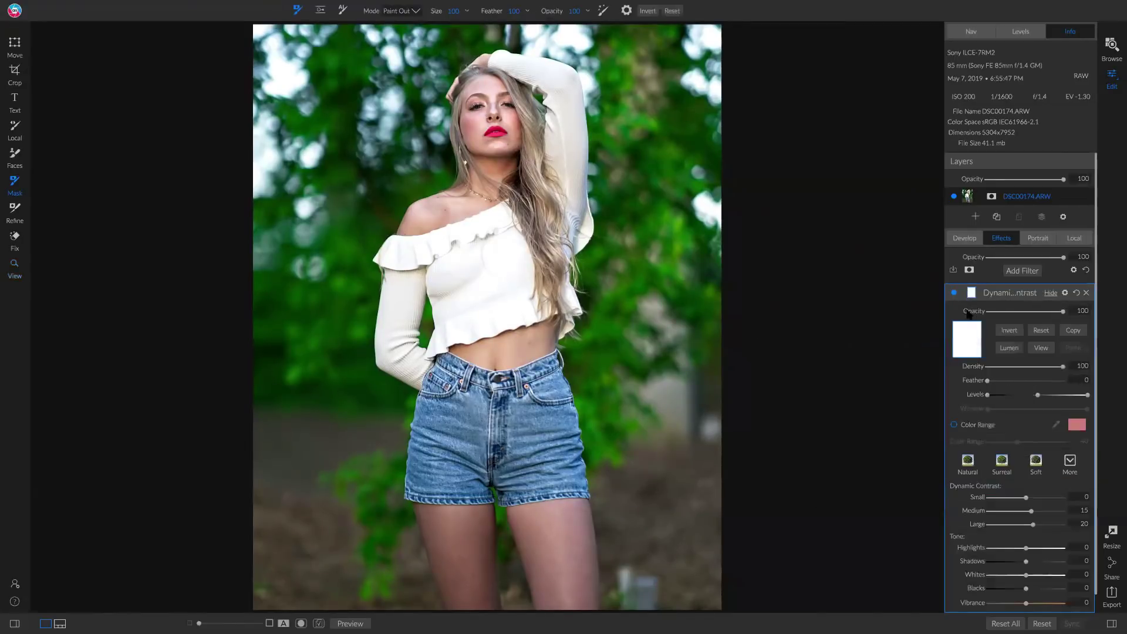
pyautogui.click(954, 425)
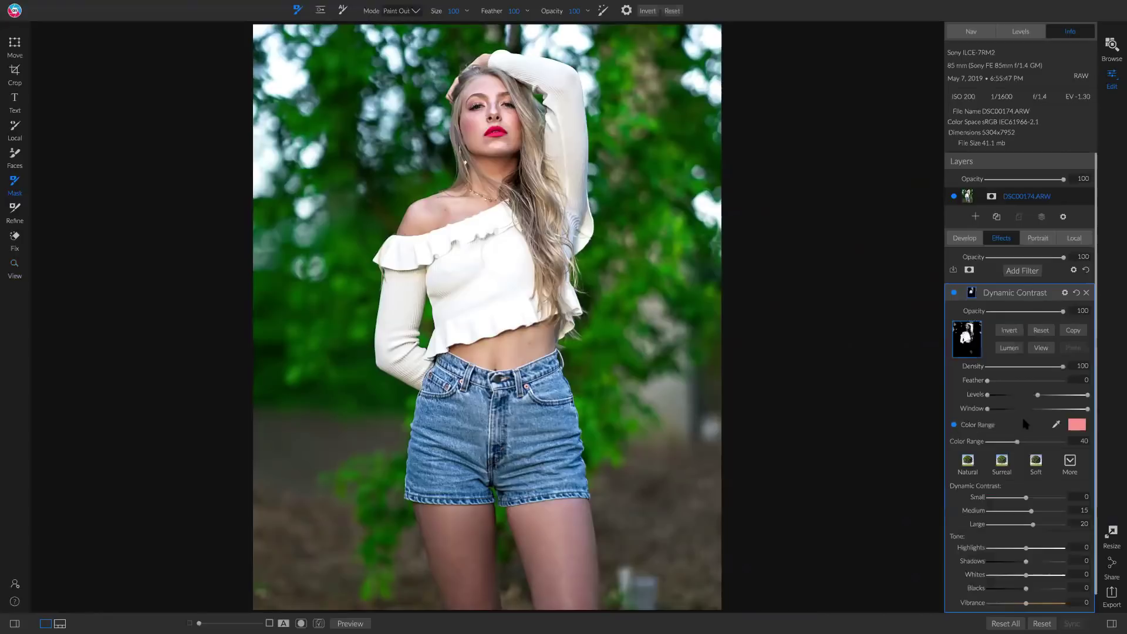
pyautogui.click(1057, 425)
pyautogui.click(516, 343)
pyautogui.click(1010, 331)
# - Refine the Dynamic Contrast mask to a Color Range of 37 using the mask view, and compare the photo with and without the filter
pyautogui.moveTo(1017, 442); pyautogui.dragTo(1003, 443)
pyautogui.click(1042, 348)
pyautogui.moveTo(1005, 441)
pyautogui.mouseDown()
pyautogui.moveTo(993, 444)
pyautogui.moveTo(1013, 443)
pyautogui.mouseUp()
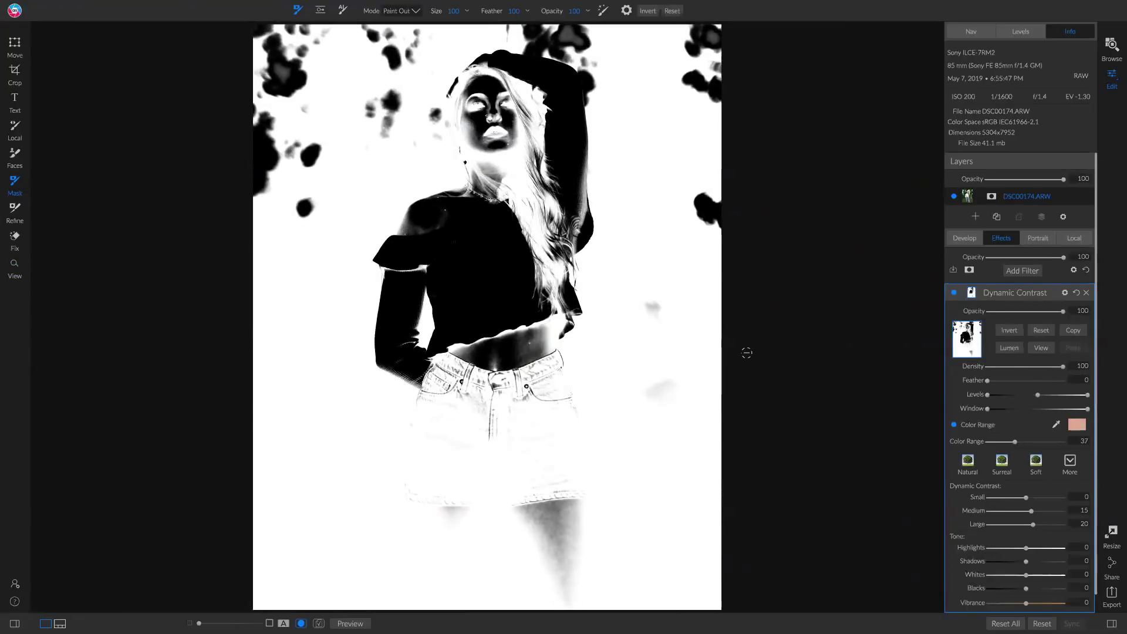
pyautogui.click(1039, 348)
pyautogui.click(953, 293)
pyautogui.click(953, 292)
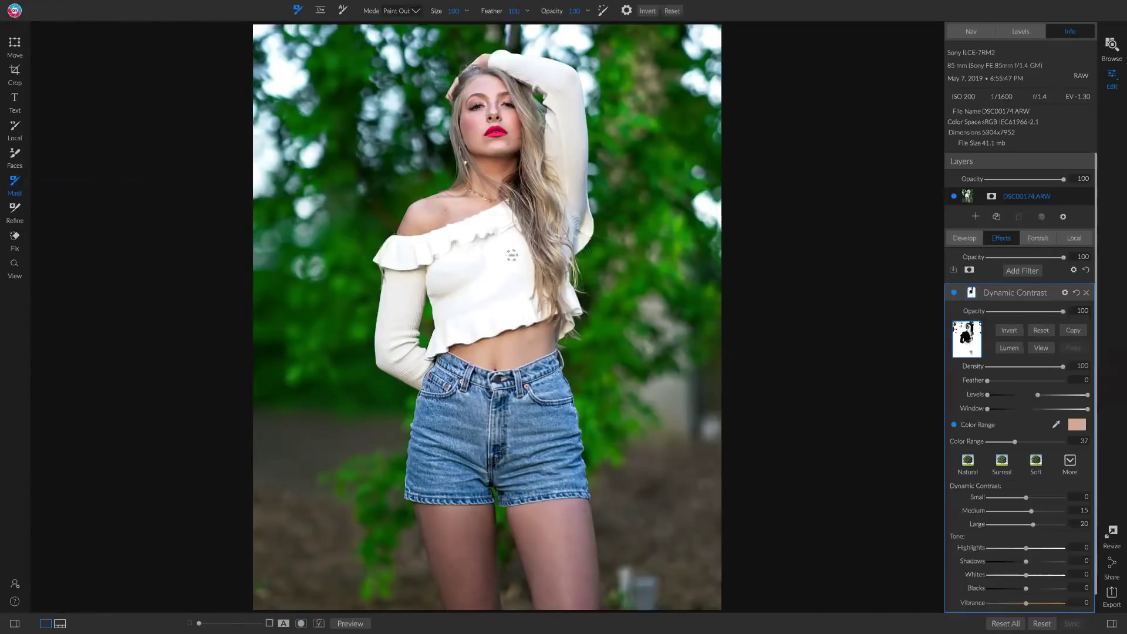
pyautogui.click(954, 293)
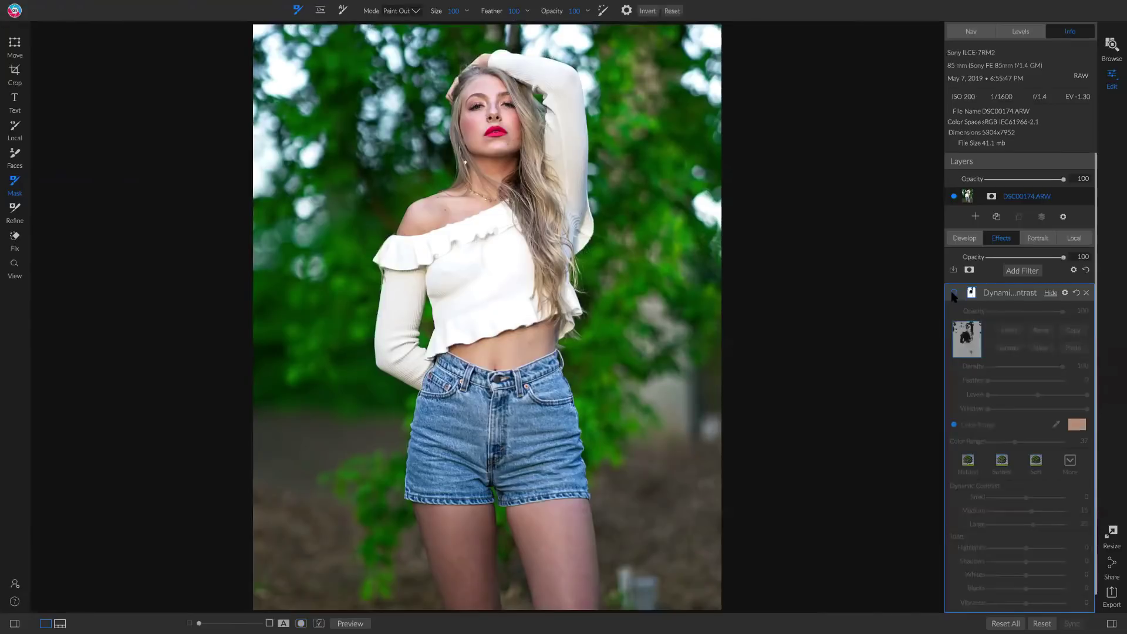
pyautogui.click(954, 293)
pyautogui.click(954, 293)
pyautogui.click(953, 293)
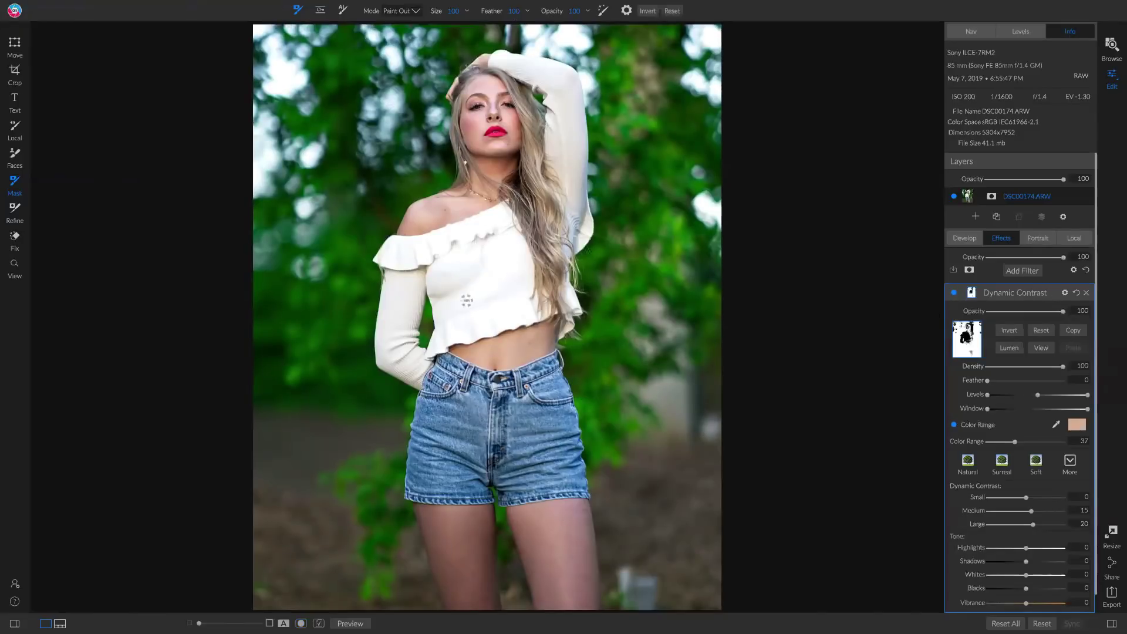
# - Add a Sunshine filter, compare it on and off, and set its Saturation to -10 and Warmth to -8
pyautogui.click(1024, 271)
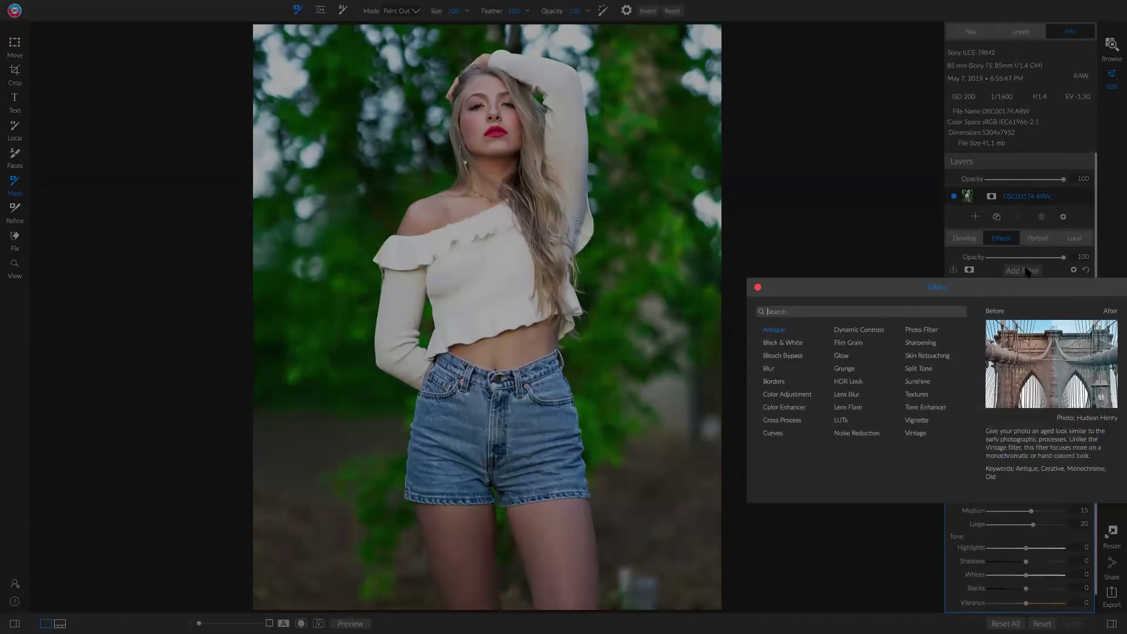
pyautogui.click(916, 382)
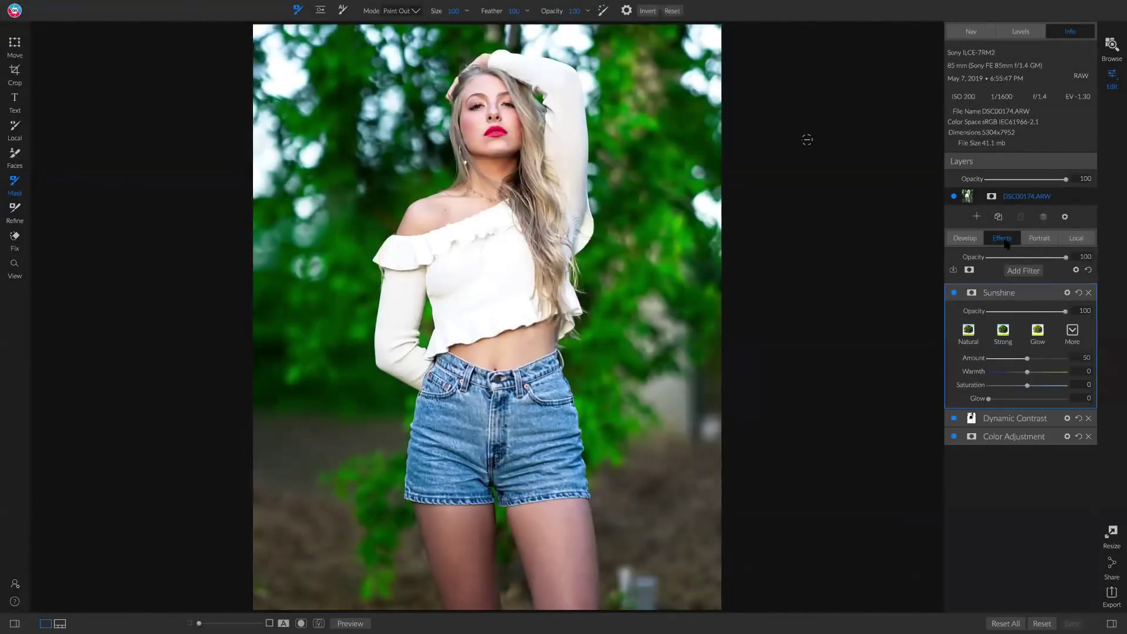
pyautogui.click(954, 294)
pyautogui.click(954, 293)
pyautogui.moveTo(1027, 388); pyautogui.dragTo(1018, 372)
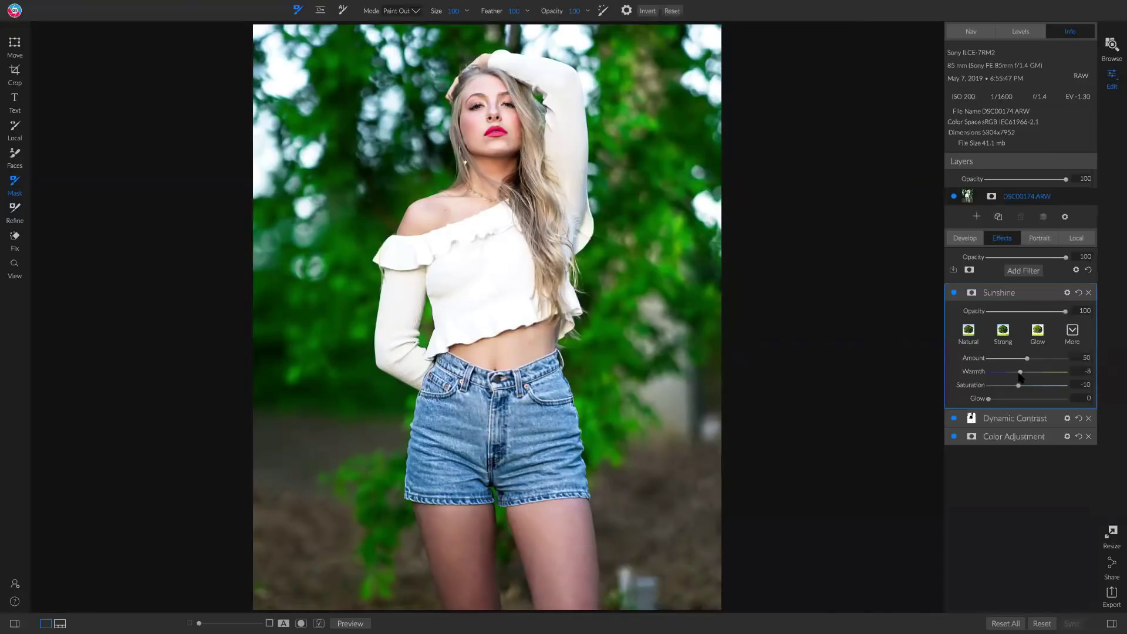
# - Add a Vignette filter with the Big Softy preset, center it on the woman's face and reduce its opacity to 26
pyautogui.click(1024, 271)
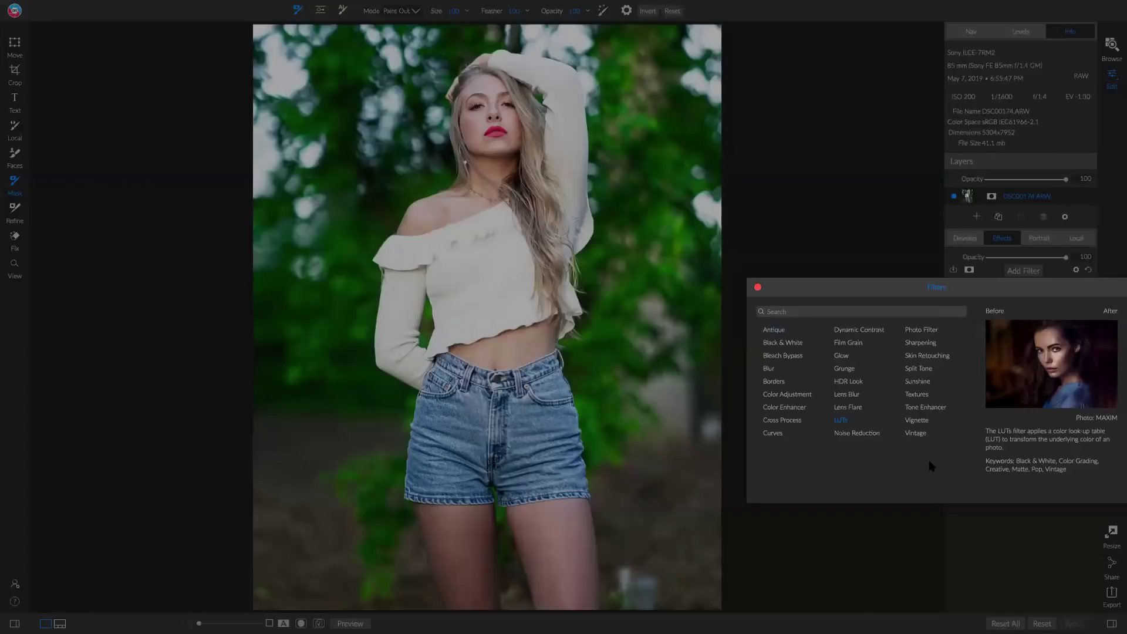
pyautogui.click(928, 420)
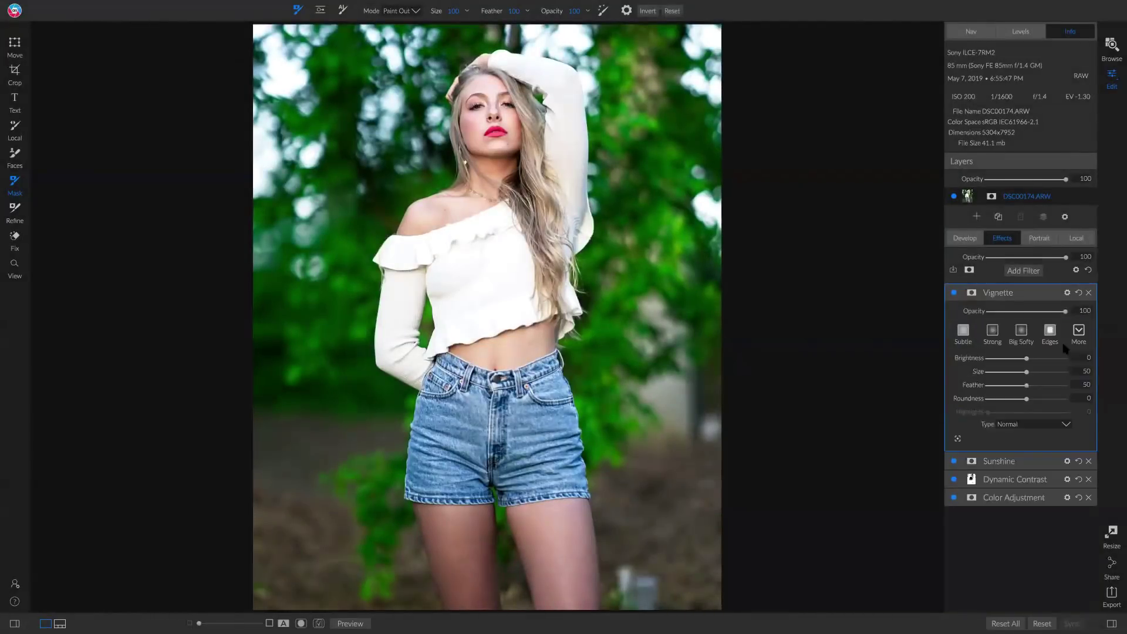
pyautogui.click(1022, 332)
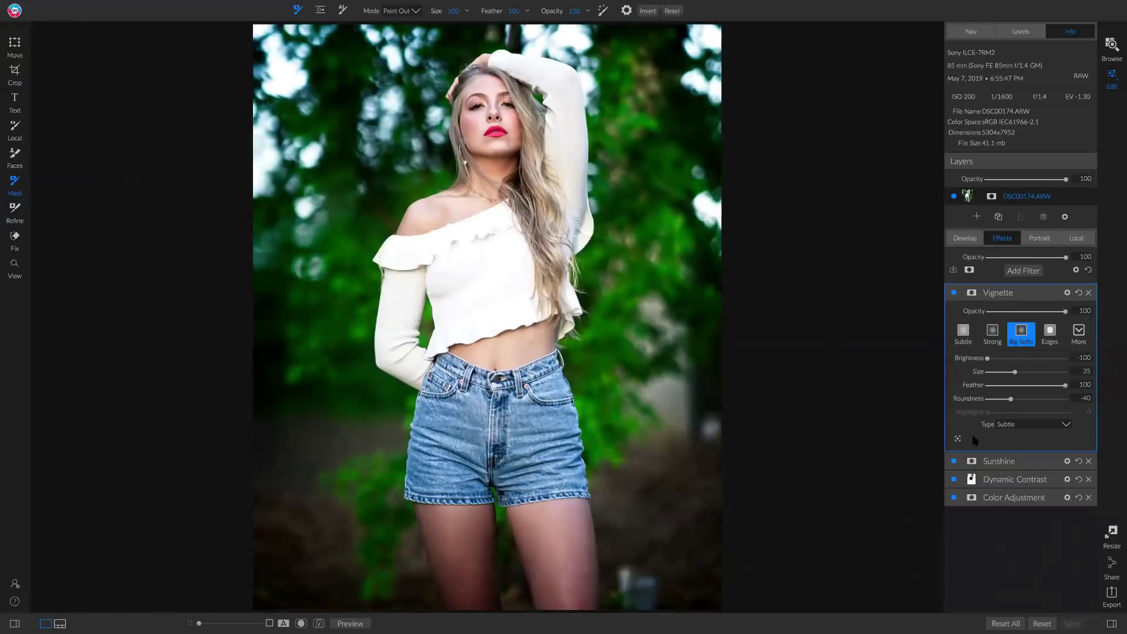
pyautogui.click(958, 439)
pyautogui.click(486, 99)
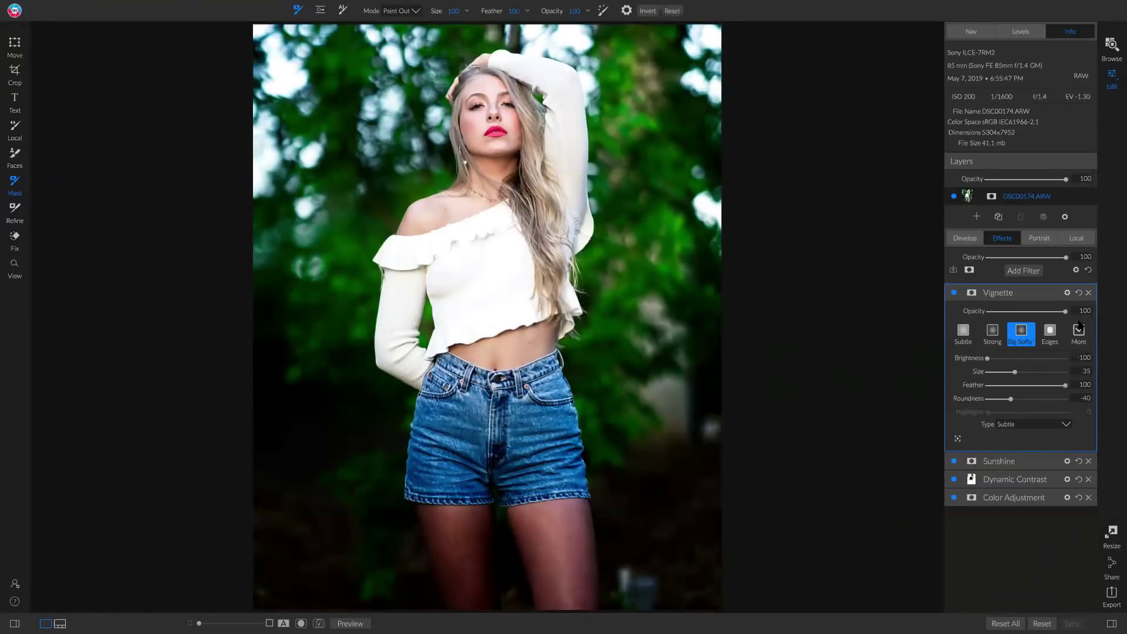
pyautogui.moveTo(1065, 311); pyautogui.dragTo(1009, 316)
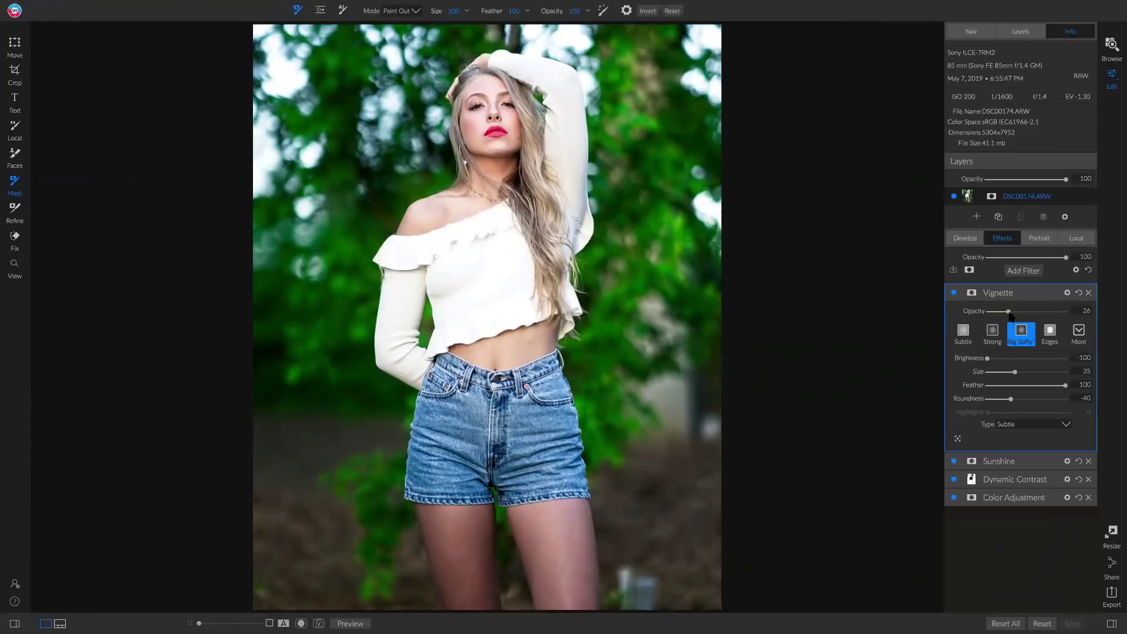
# - Compare the photo with and without the Vignette filter
pyautogui.click(954, 293)
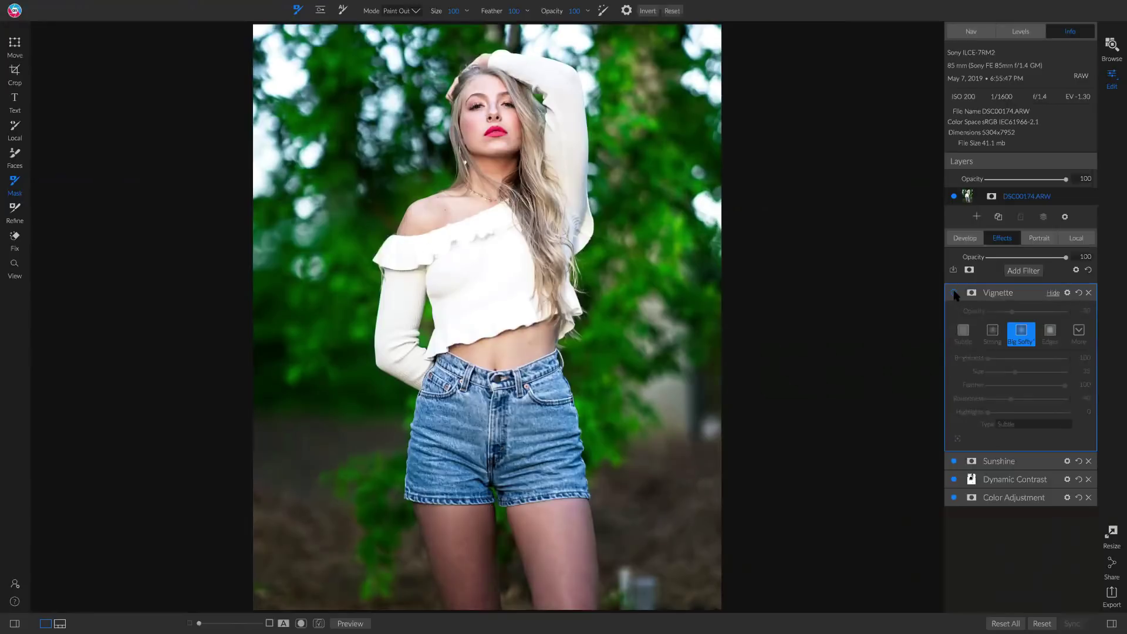
pyautogui.click(954, 292)
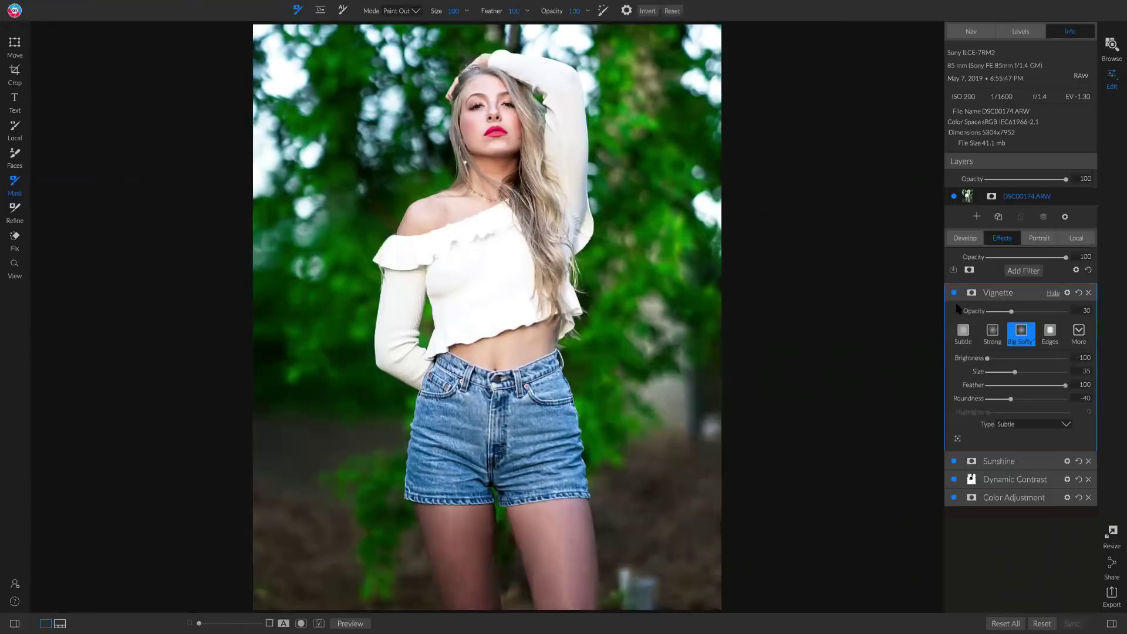
# - Add a Film Grain filter using the Ilford Delta 3200 film and slightly reduce its Amount
pyautogui.click(1022, 271)
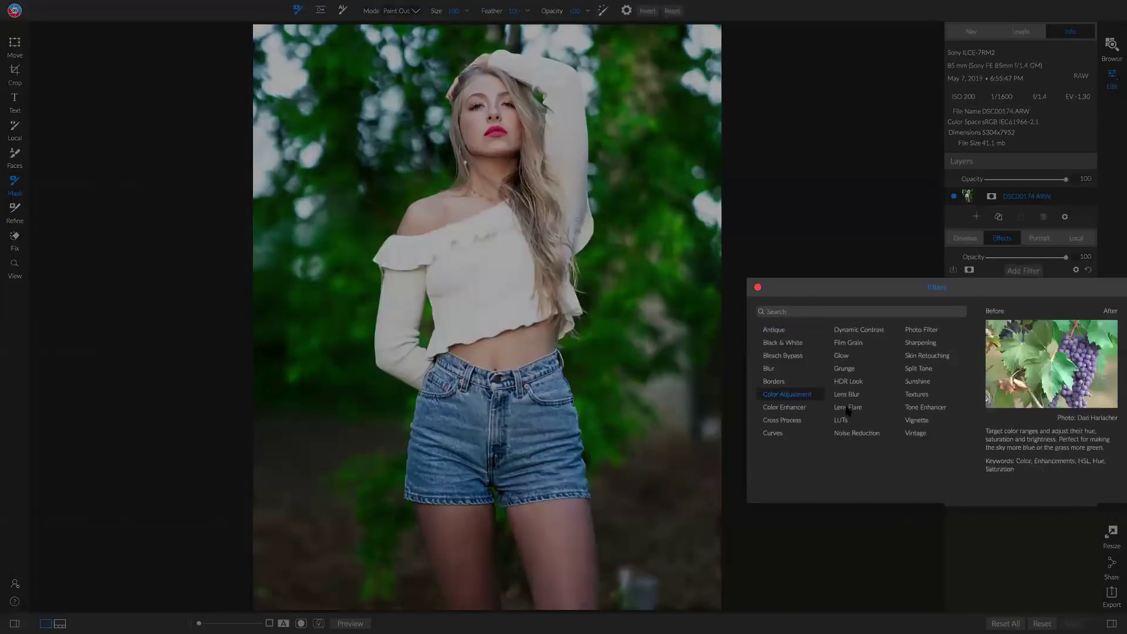
pyautogui.click(848, 343)
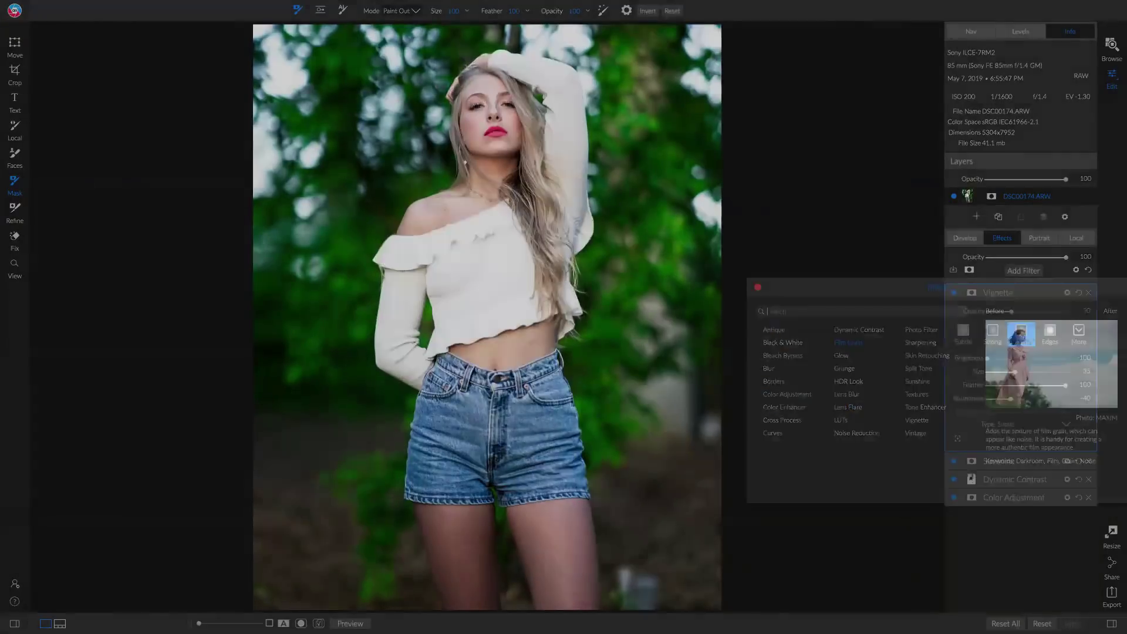
pyautogui.click(1037, 380)
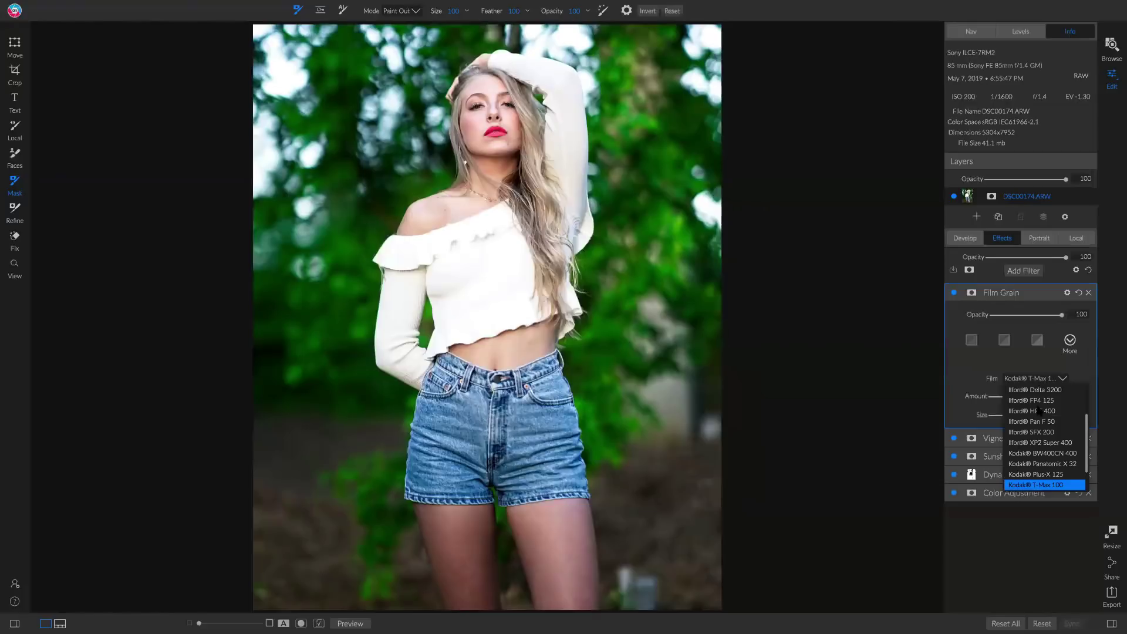
pyautogui.scroll(5, 1049, 424)
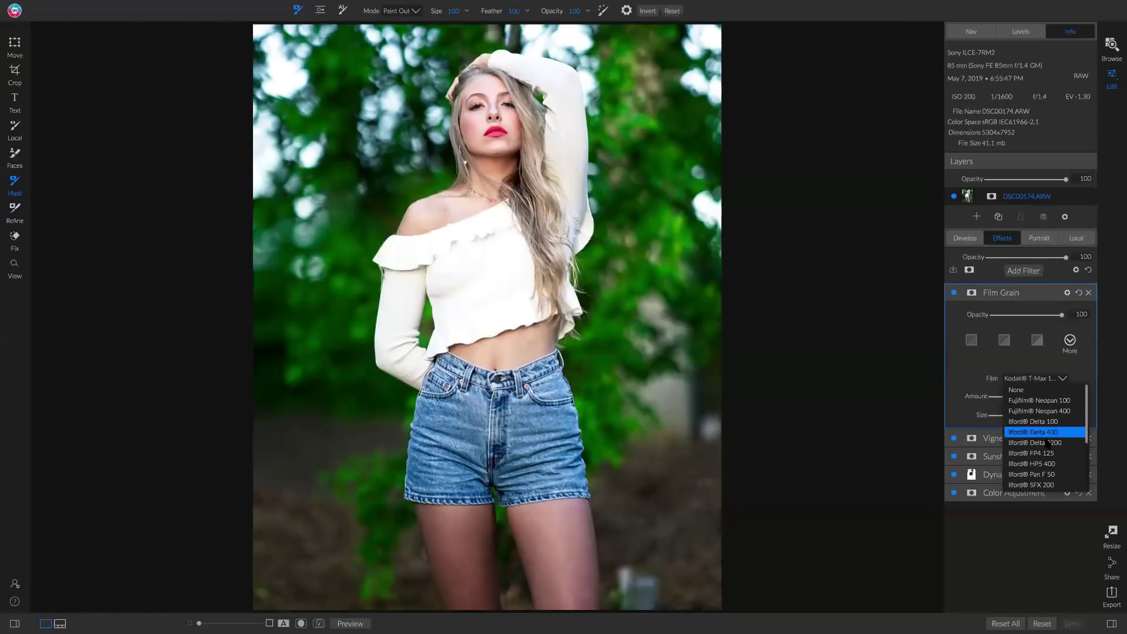
pyautogui.click(1048, 442)
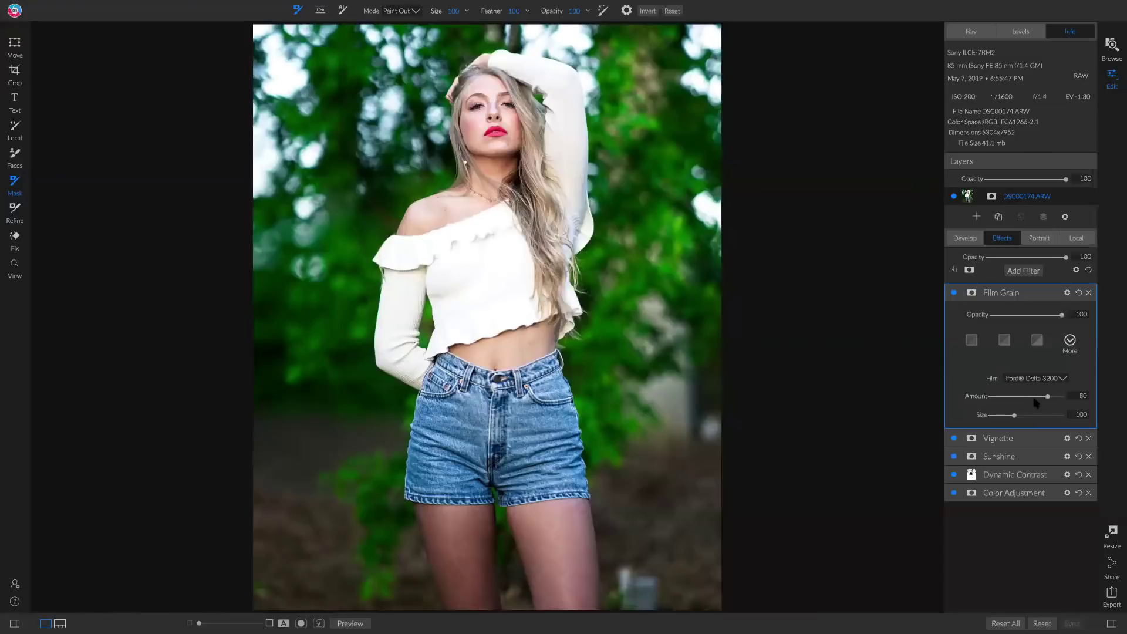
pyautogui.moveTo(1041, 399)
pyautogui.mouseDown()
pyautogui.moveTo(1019, 402)
pyautogui.moveTo(1033, 417)
pyautogui.moveTo(1036, 397)
pyautogui.mouseUp()
# - Add a Vintage filter with the Warm preset at 55 opacity, and compare the portrait before and after all edits
pyautogui.click(1027, 272)
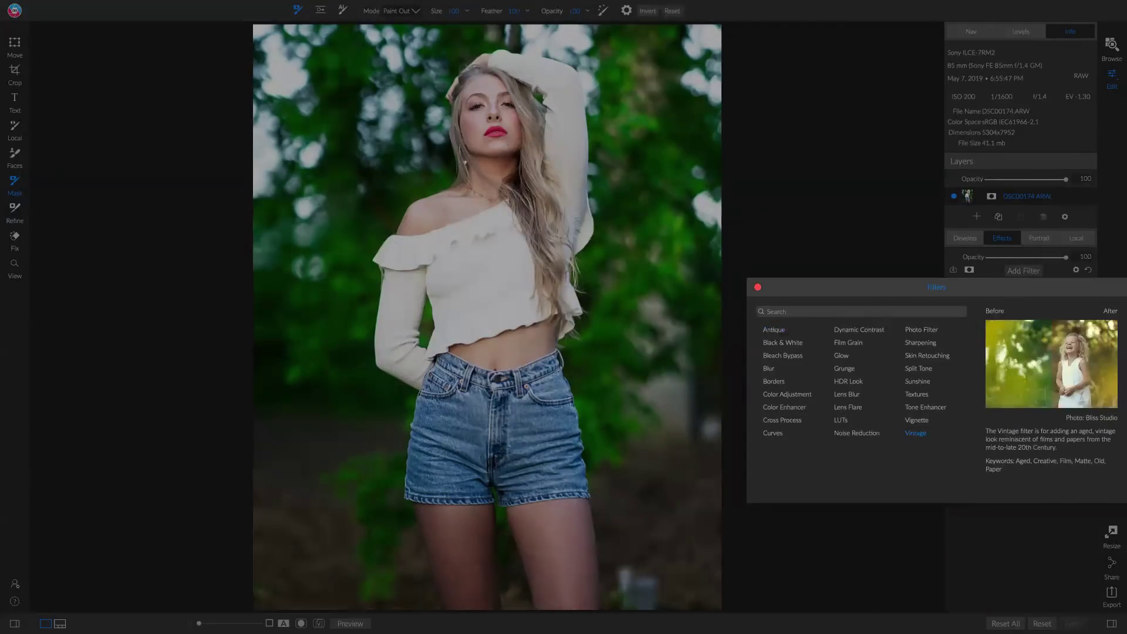
pyautogui.click(915, 432)
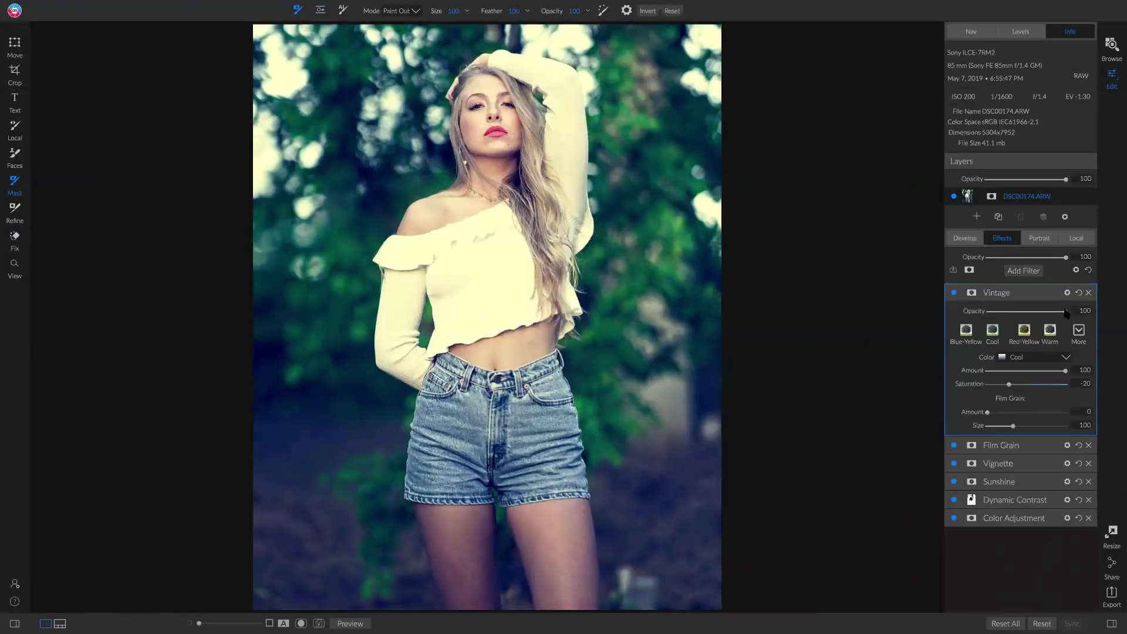
pyautogui.click(1049, 332)
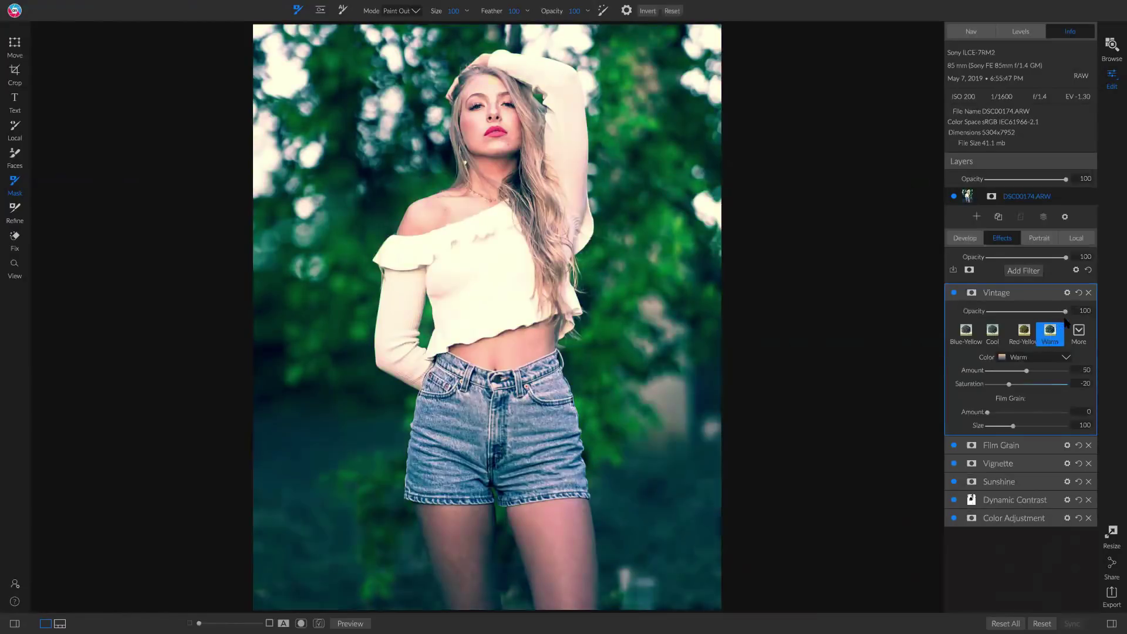
pyautogui.moveTo(1066, 311); pyautogui.dragTo(1023, 313)
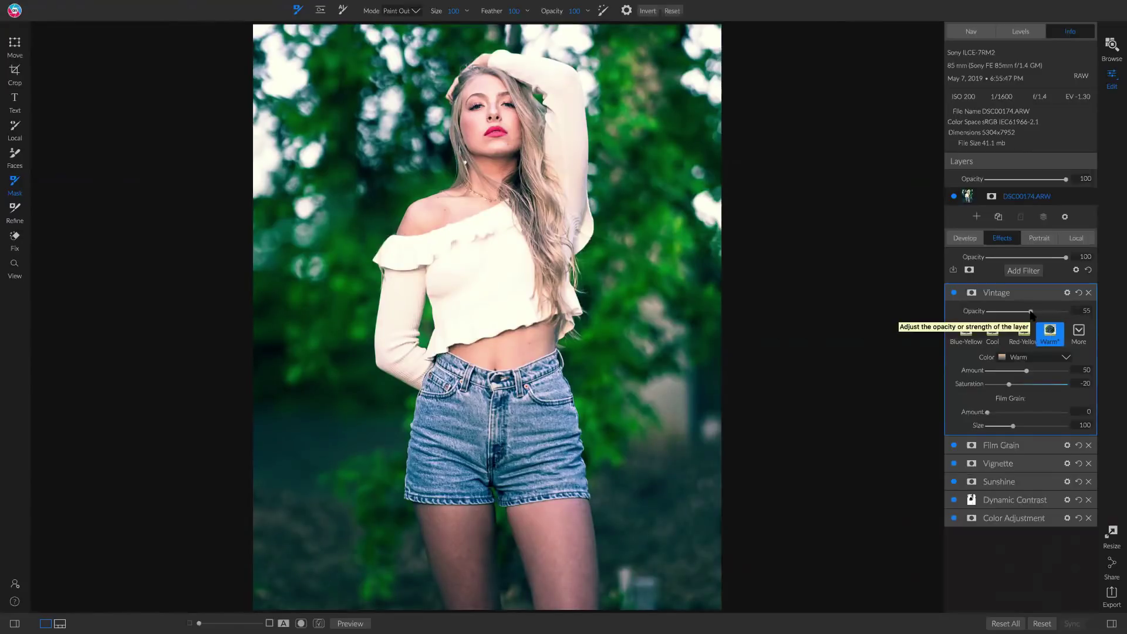
pyautogui.press('\\')
pyautogui.press('\\')
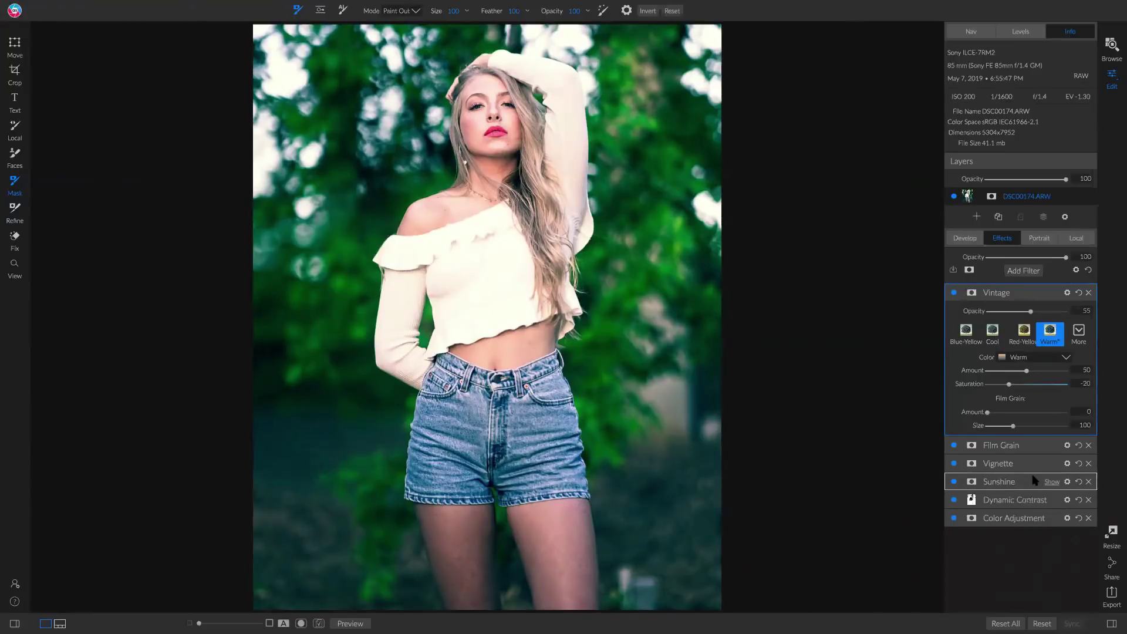
# - Return to the Develop settings, and activate the Perfect Eraser at size 20 for the close-up portrait DSC00062.ARW
pyautogui.click(964, 238)
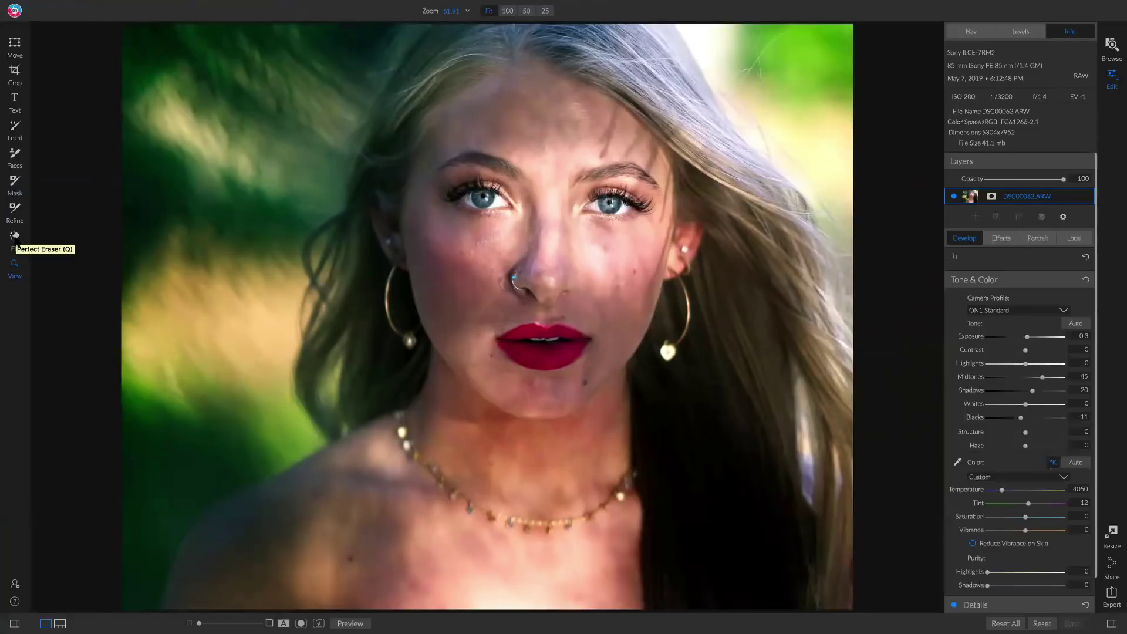
pyautogui.click(14, 238)
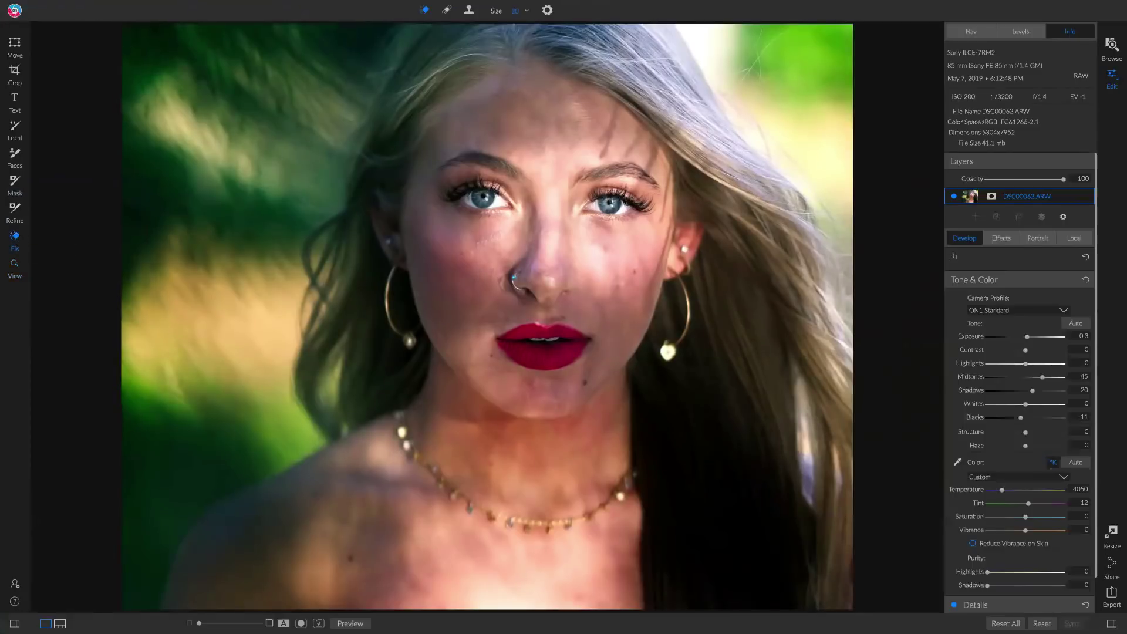
pyautogui.write('20')
pyautogui.press('Return')
# - Retouch the spots on the woman's cheek and chin with an enlarged Retouch Brush
pyautogui.click(447, 10)
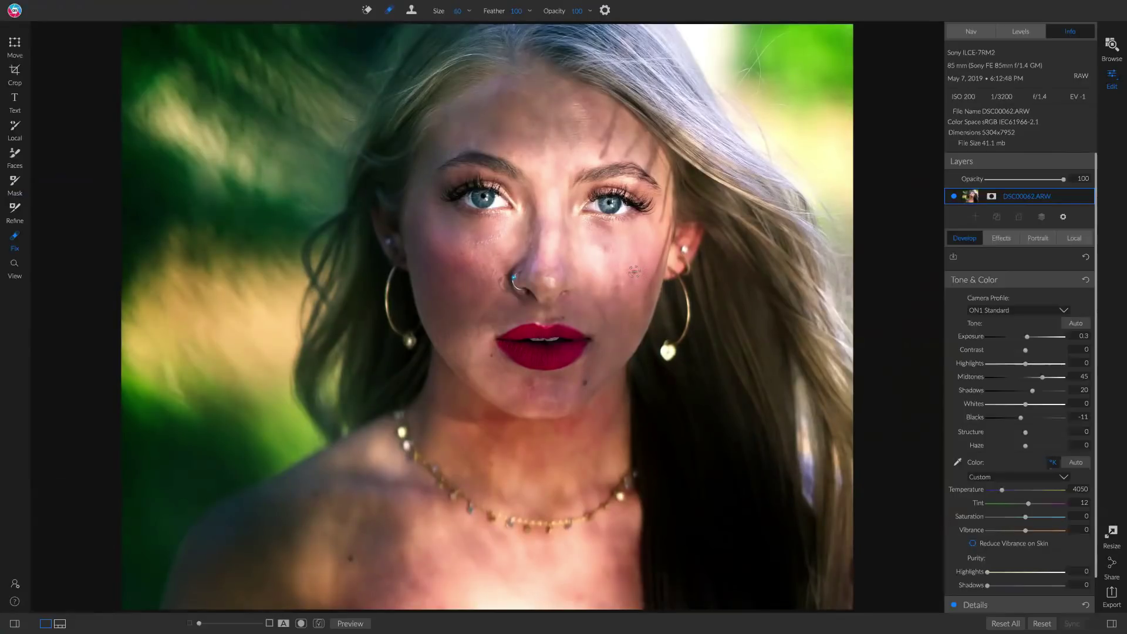
pyautogui.press(']')
pyautogui.press(']')
pyautogui.press(']')
pyautogui.click(633, 271)
pyautogui.click(585, 383)
# - Remove the dark spot on the chin below the lips with an enlarged Perfect Eraser
pyautogui.click(365, 11)
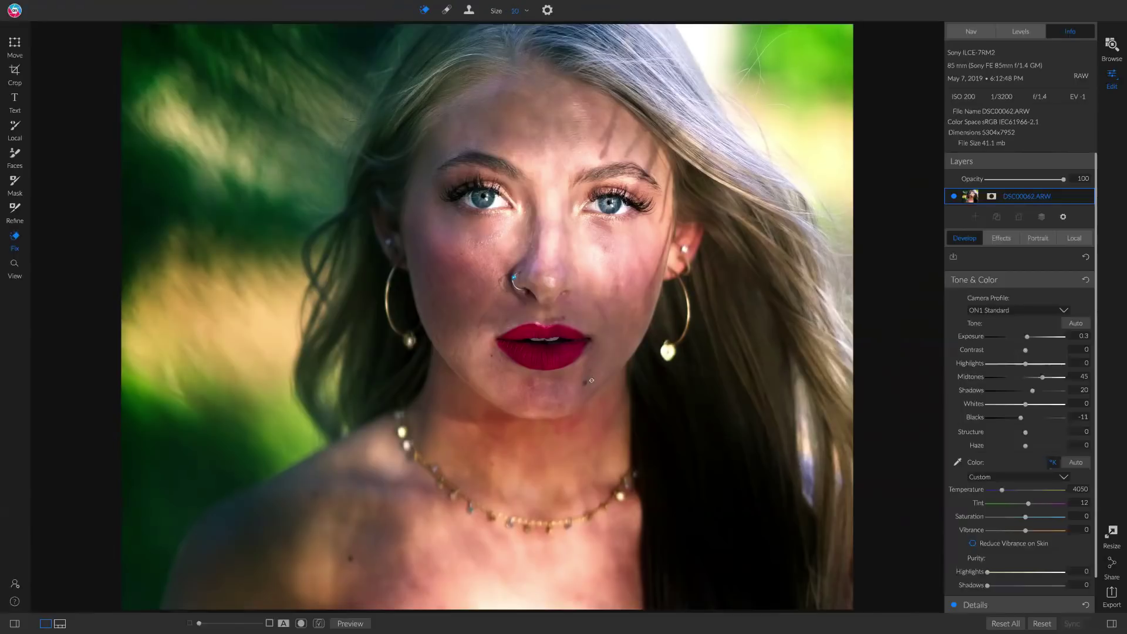
pyautogui.press(']')
pyautogui.press(']')
pyautogui.press(']')
pyautogui.press(']')
pyautogui.click(584, 382)
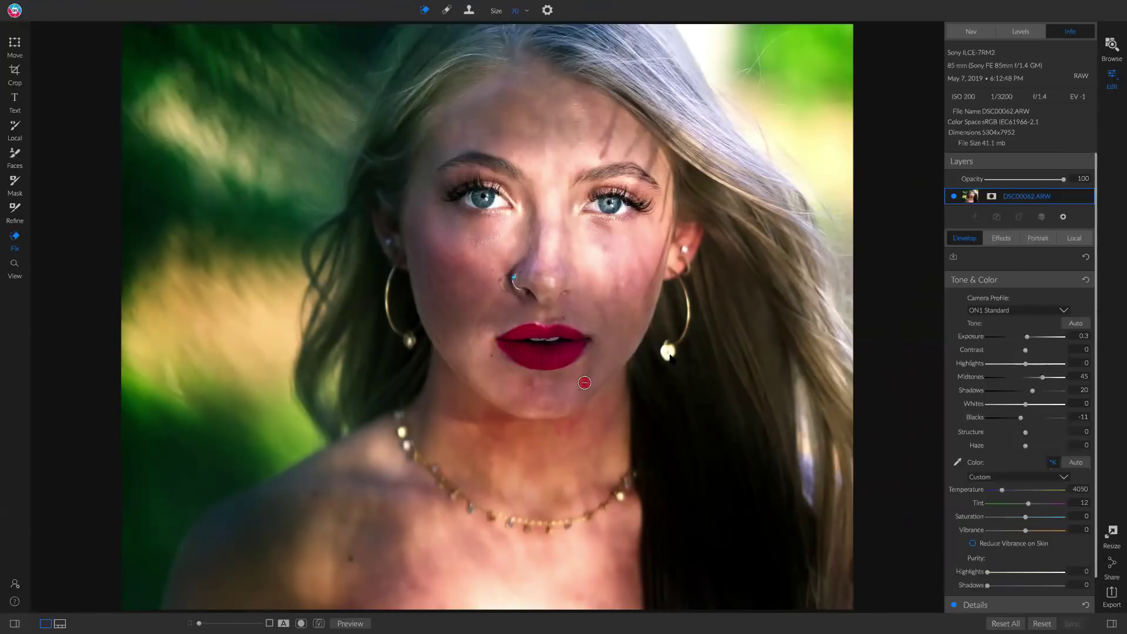